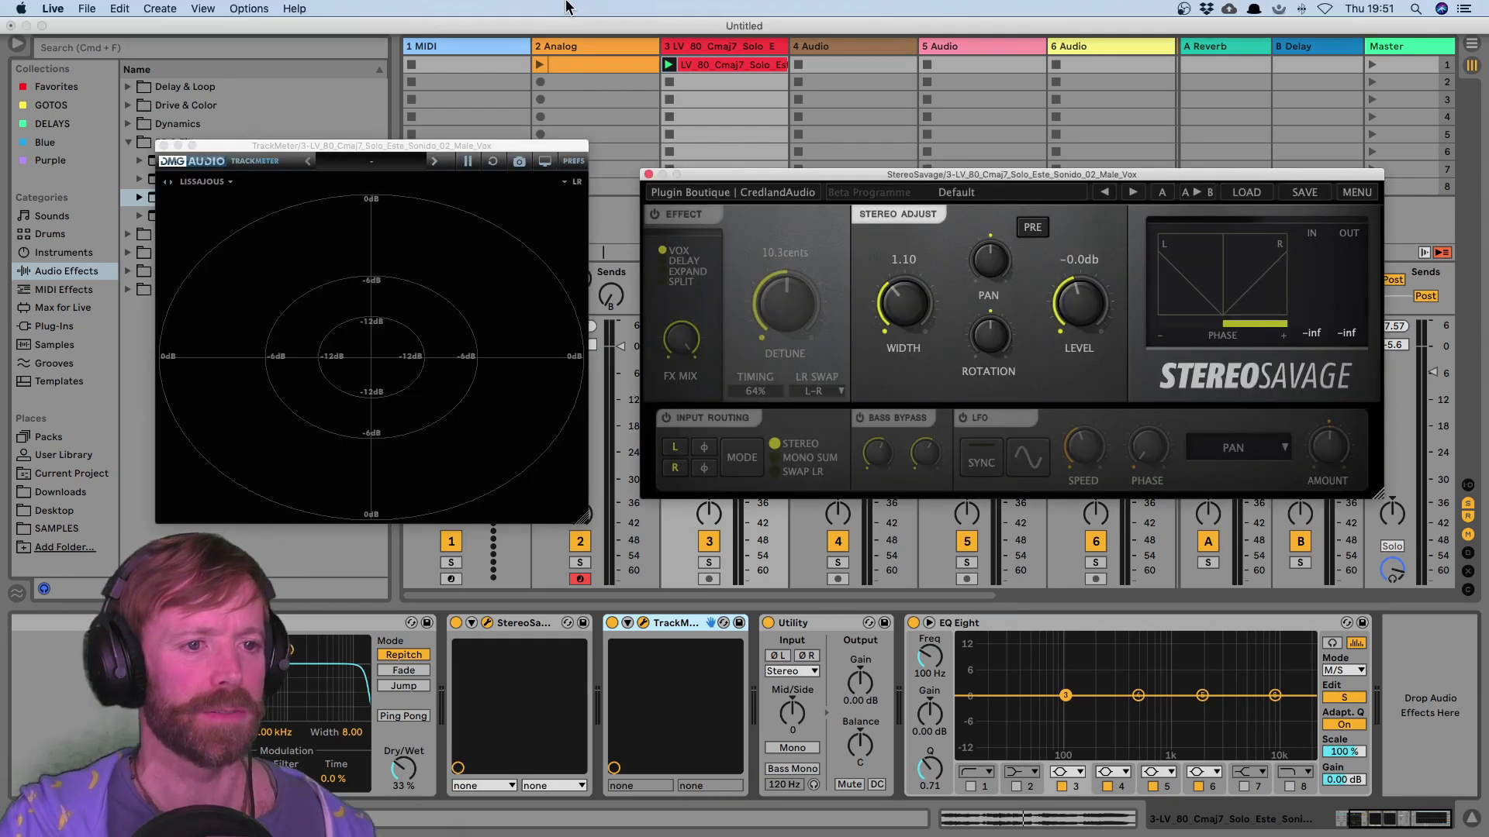
# Step: Close the StereoSavage and TrackMeter windows and narrow the browser slightly
pyautogui.click(649, 175)
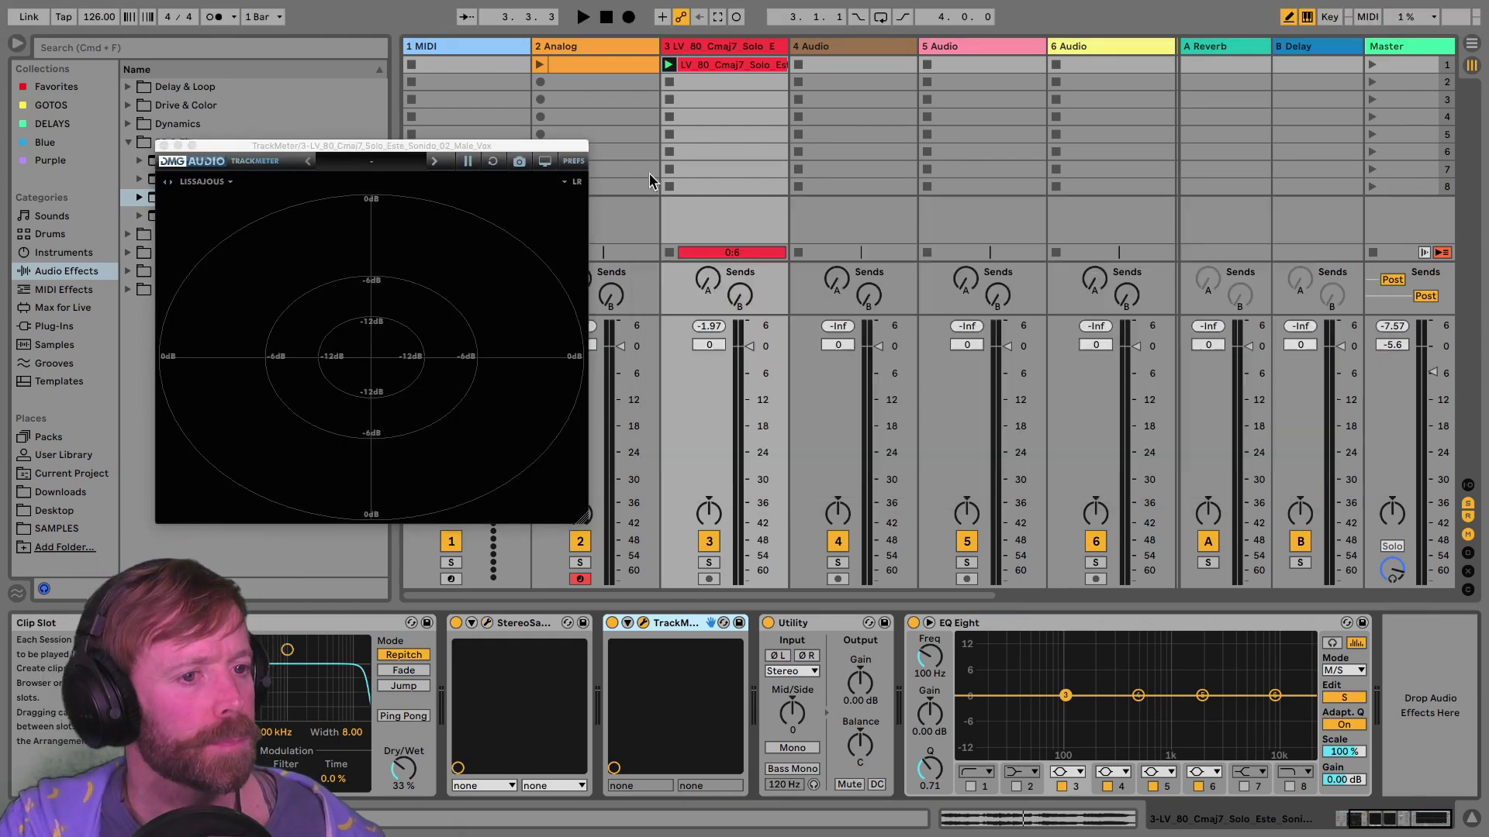
pyautogui.click(165, 147)
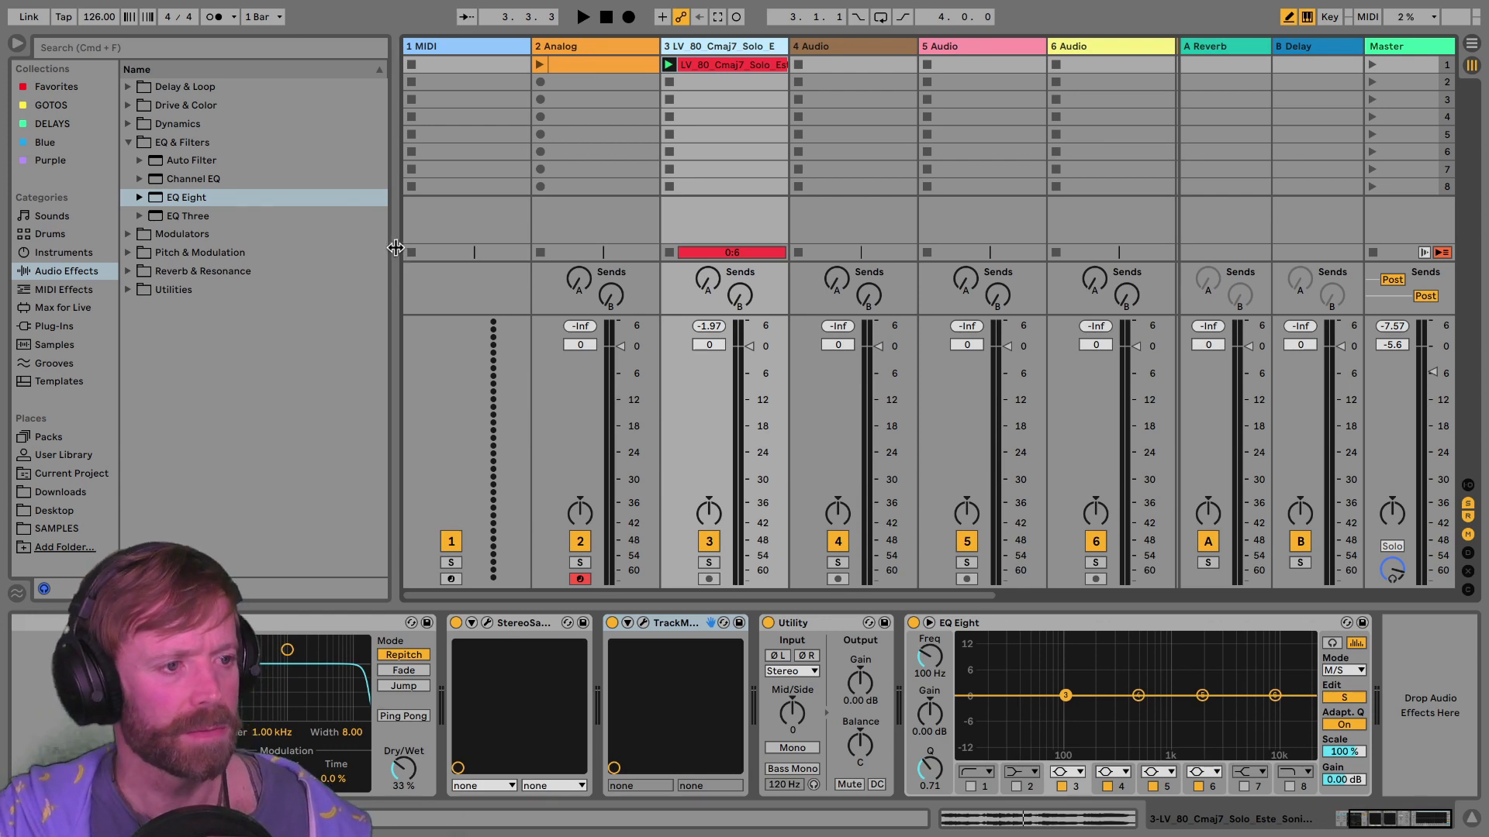
pyautogui.moveTo(394, 250); pyautogui.dragTo(370, 251)
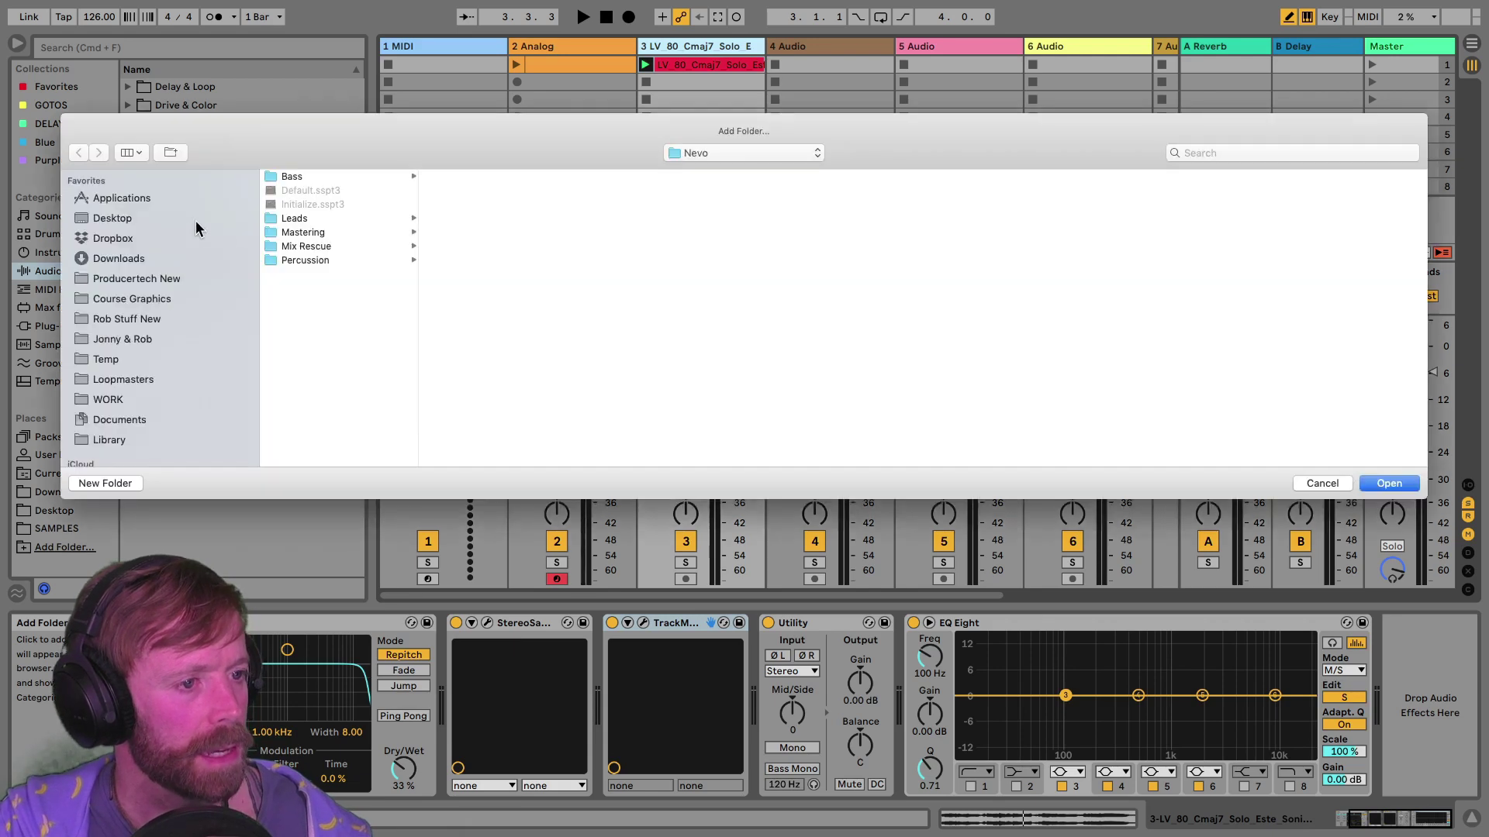
# Step: Add the Desktop > TOMMY SET folder to Places and list its tracks
pyautogui.click(157, 218)
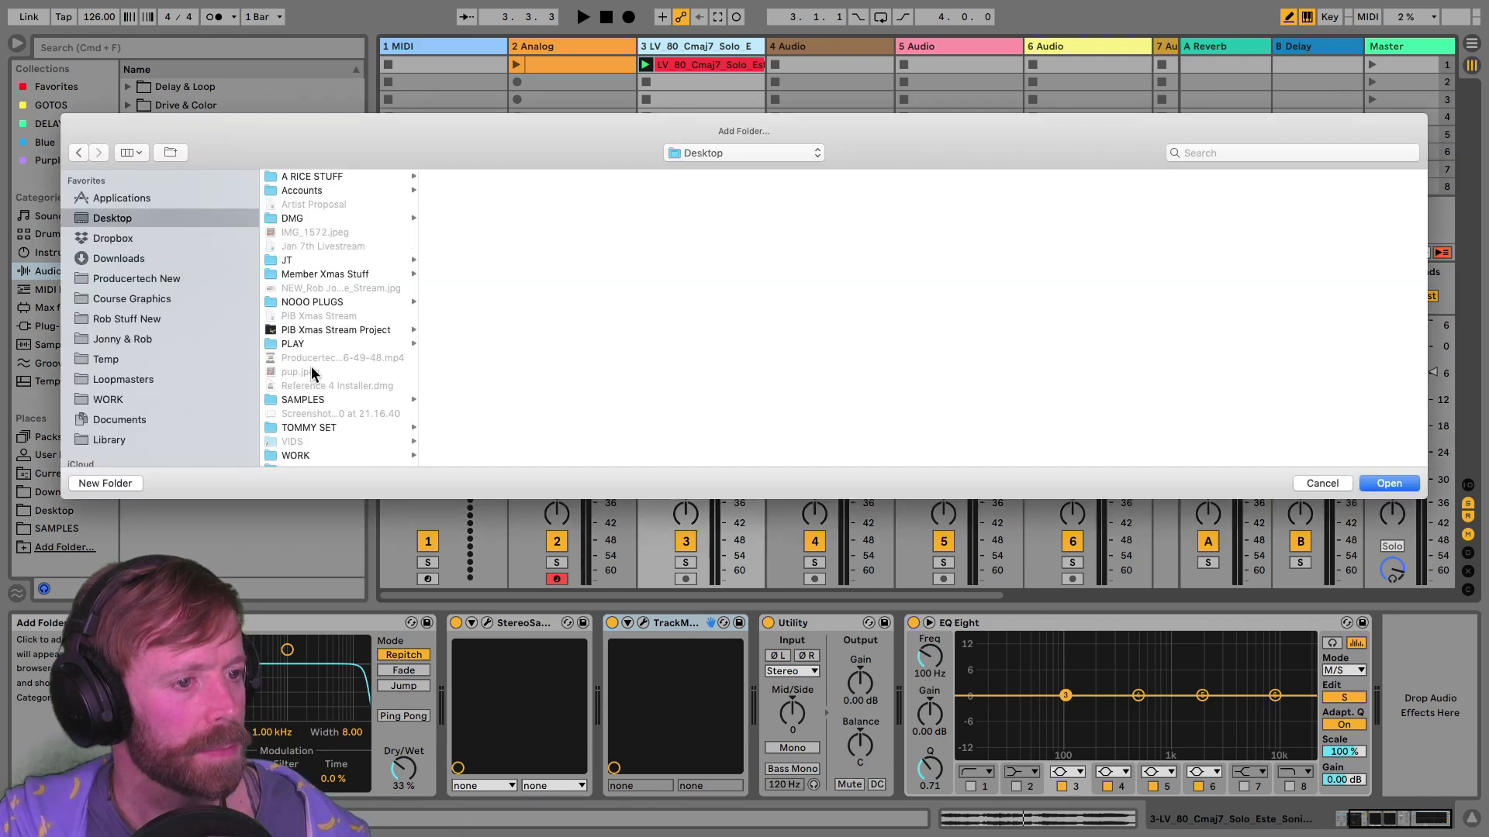
pyautogui.scroll(-1, 310, 366)
pyautogui.click(312, 420)
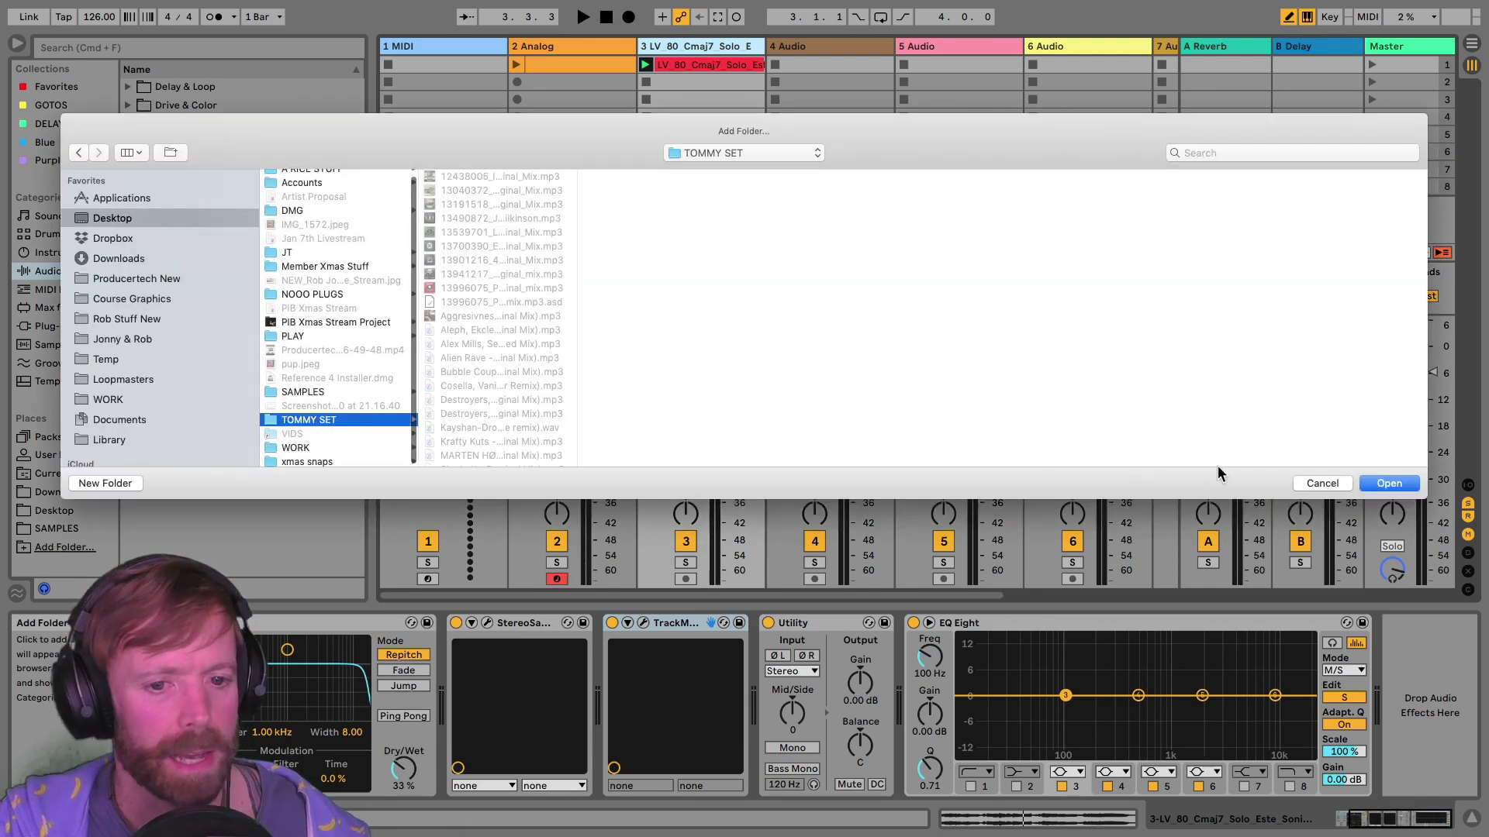
pyautogui.click(1389, 483)
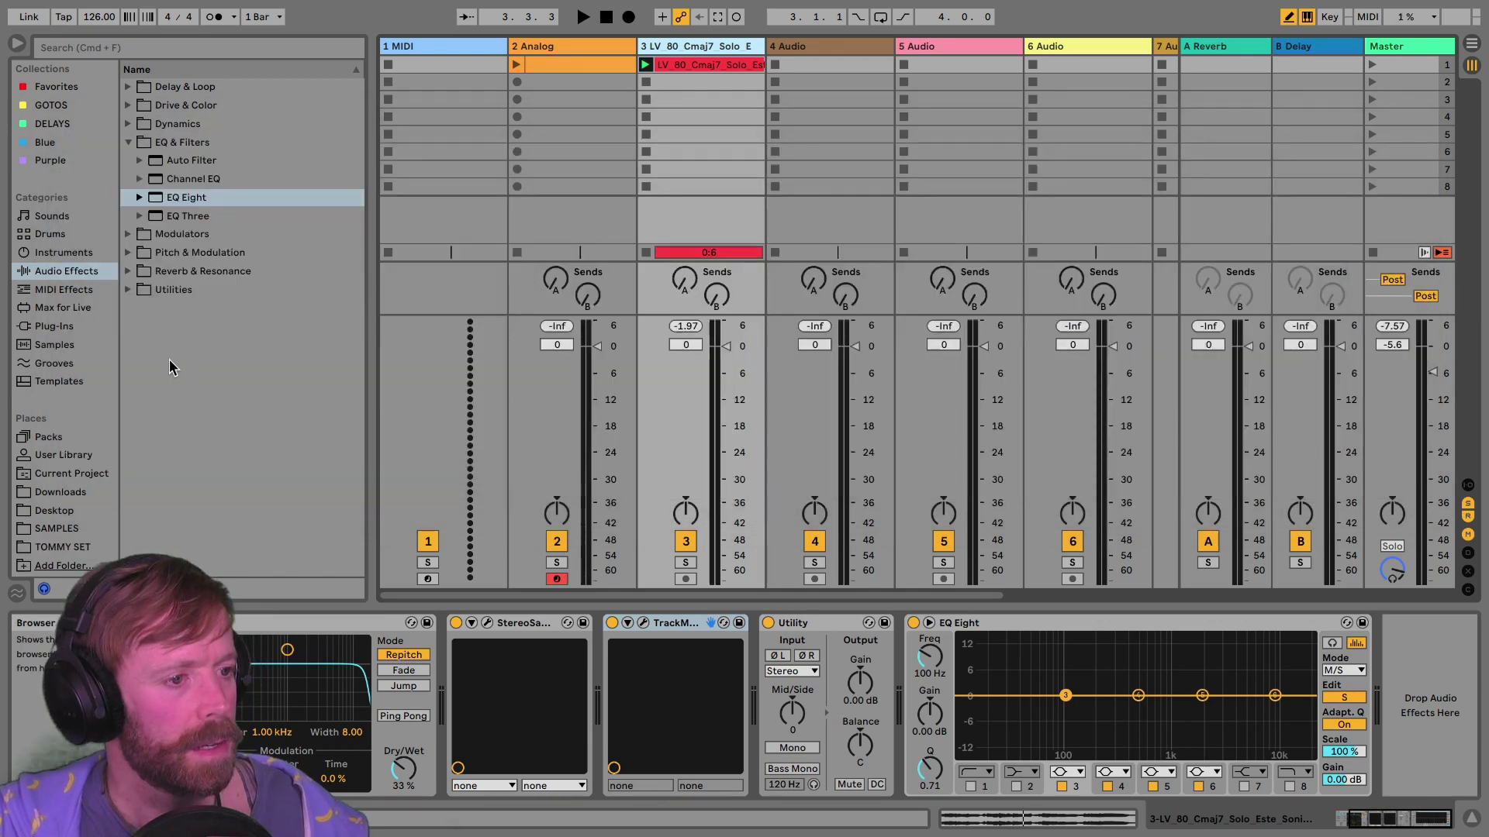
pyautogui.click(76, 546)
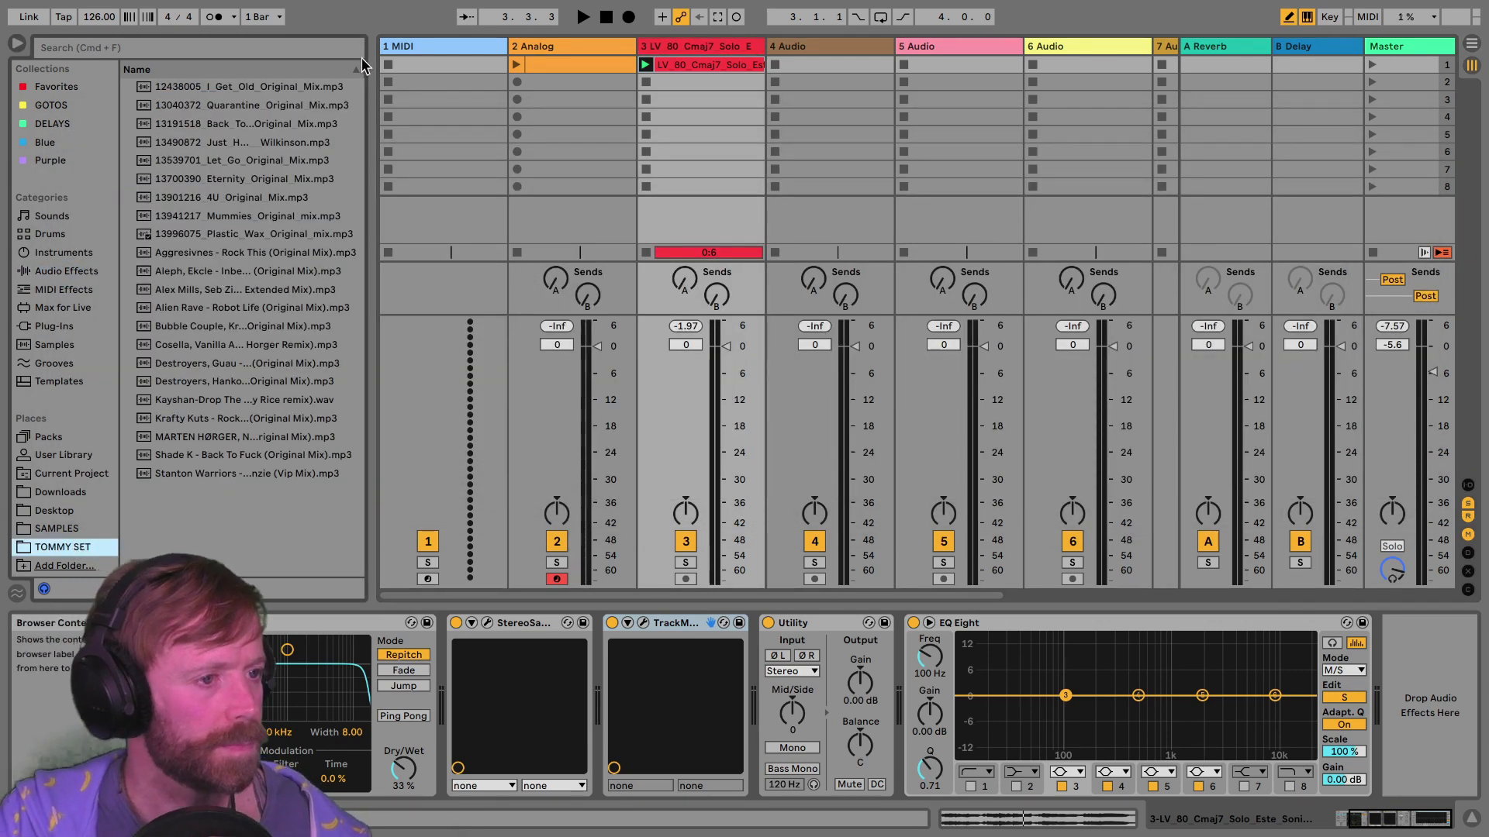
pyautogui.moveTo(206, 234); pyautogui.dragTo(691, 156)
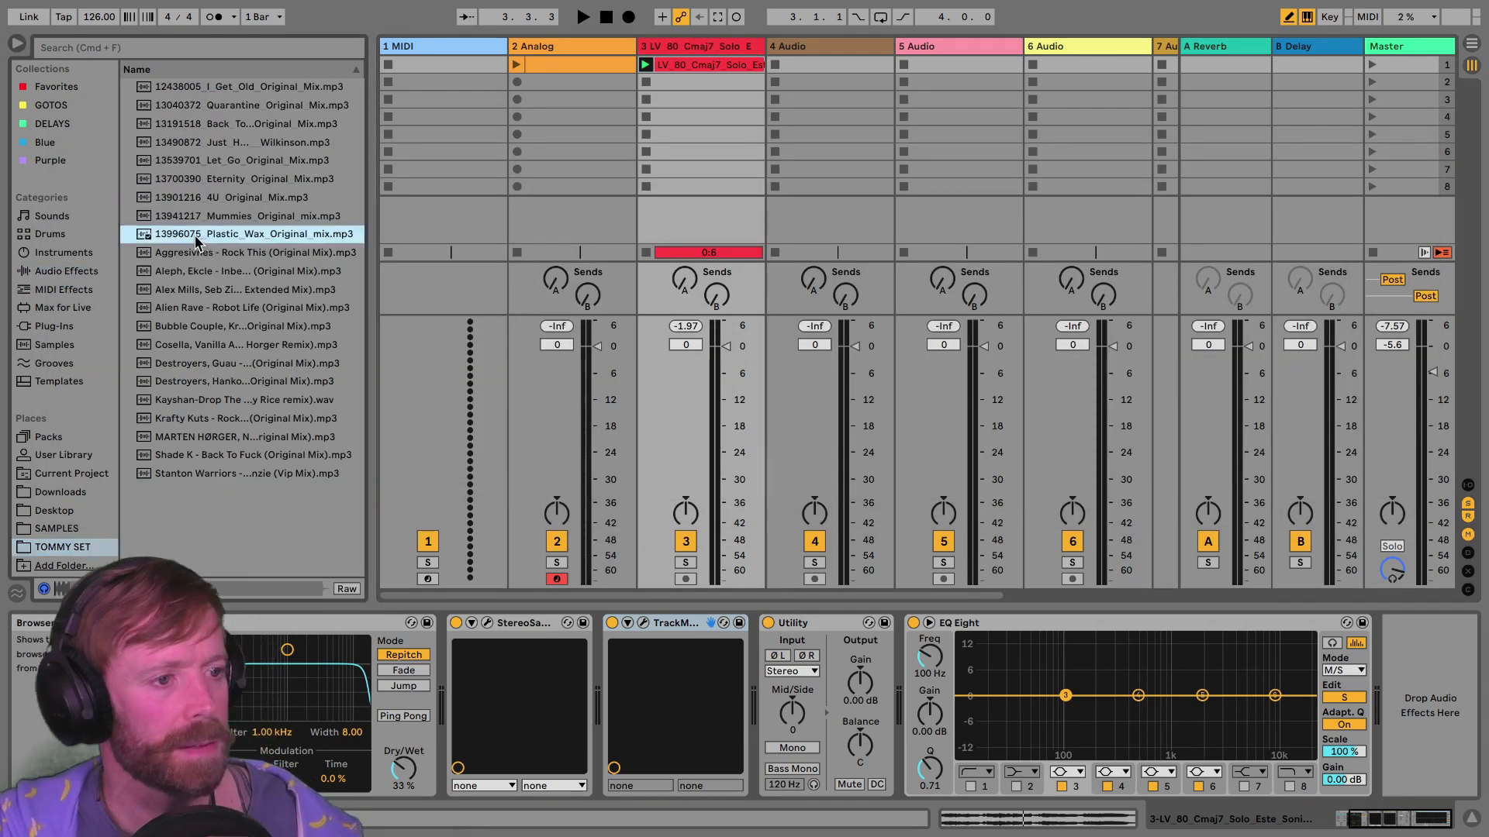
# Step: Drop 13996075_Plastic_Wax_Original_mix.mp3 onto track 4 of the Arrangement and zoom to it
pyautogui.press('Tab')
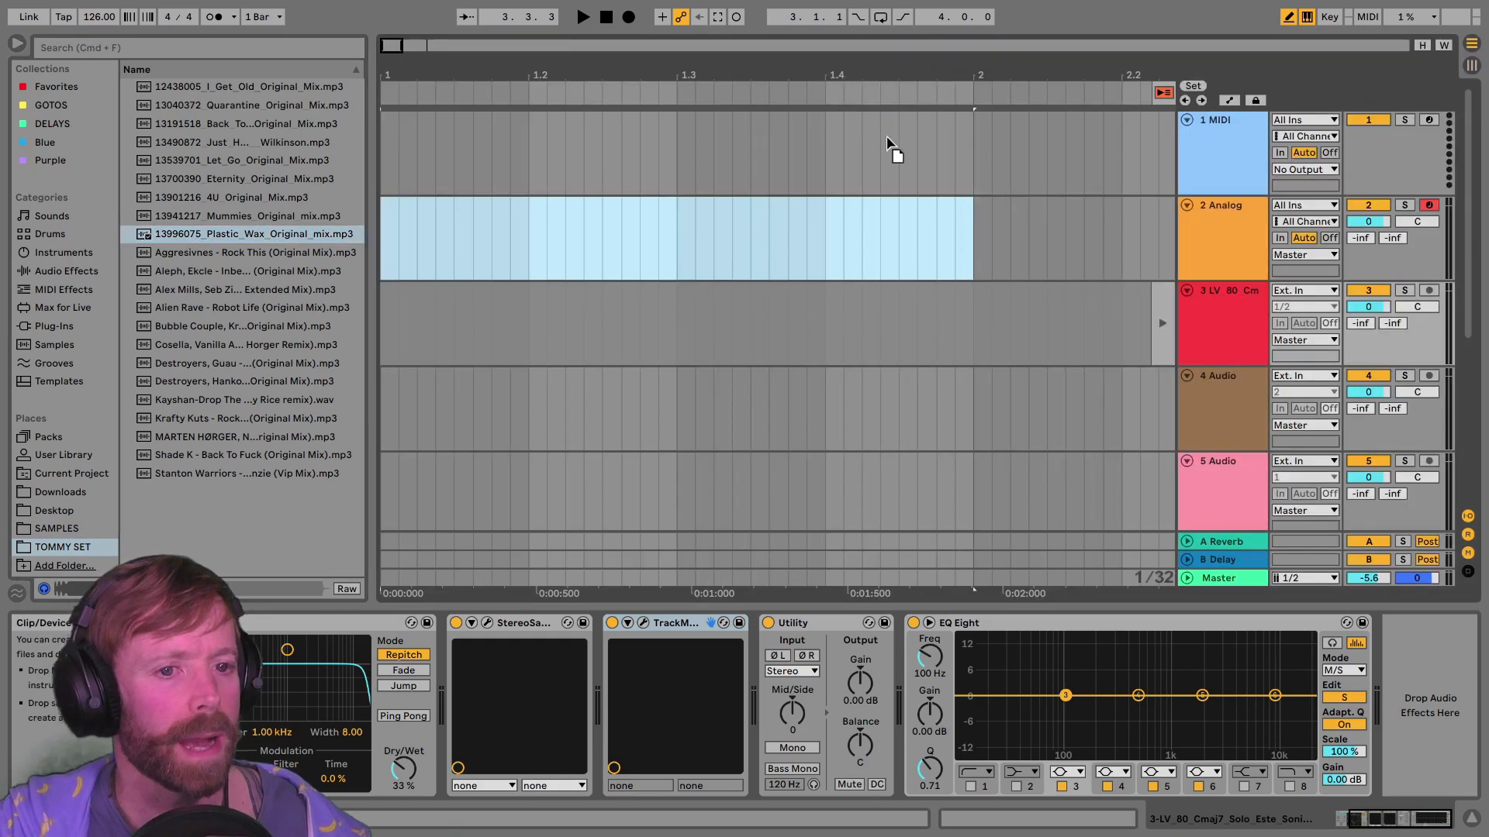
pyautogui.moveTo(691, 156)
pyautogui.mouseDown()
pyautogui.moveTo(756, 395)
pyautogui.moveTo(548, 396)
pyautogui.mouseUp()
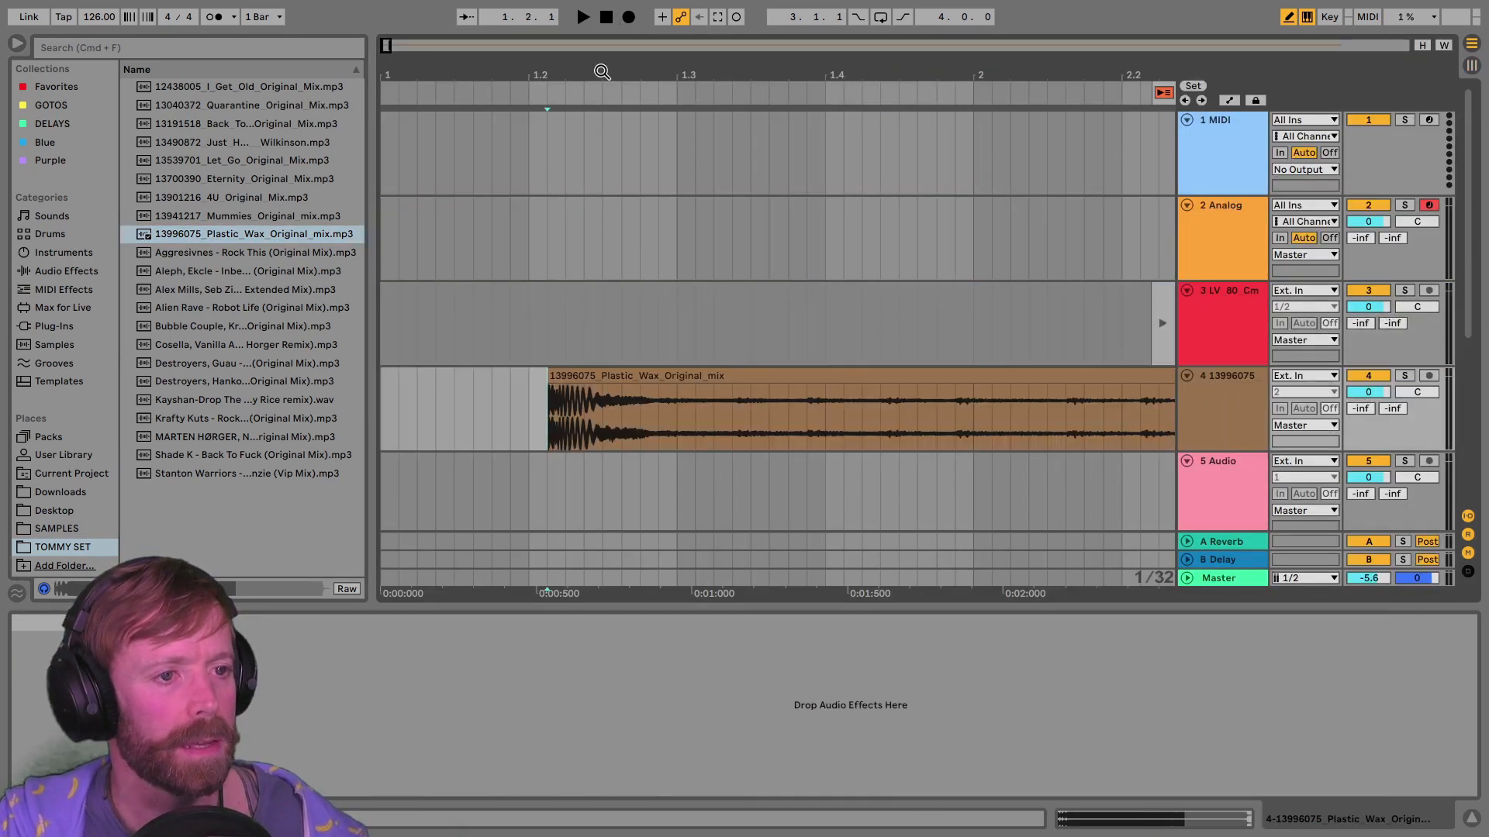
pyautogui.press('z')
pyautogui.click(446, 265)
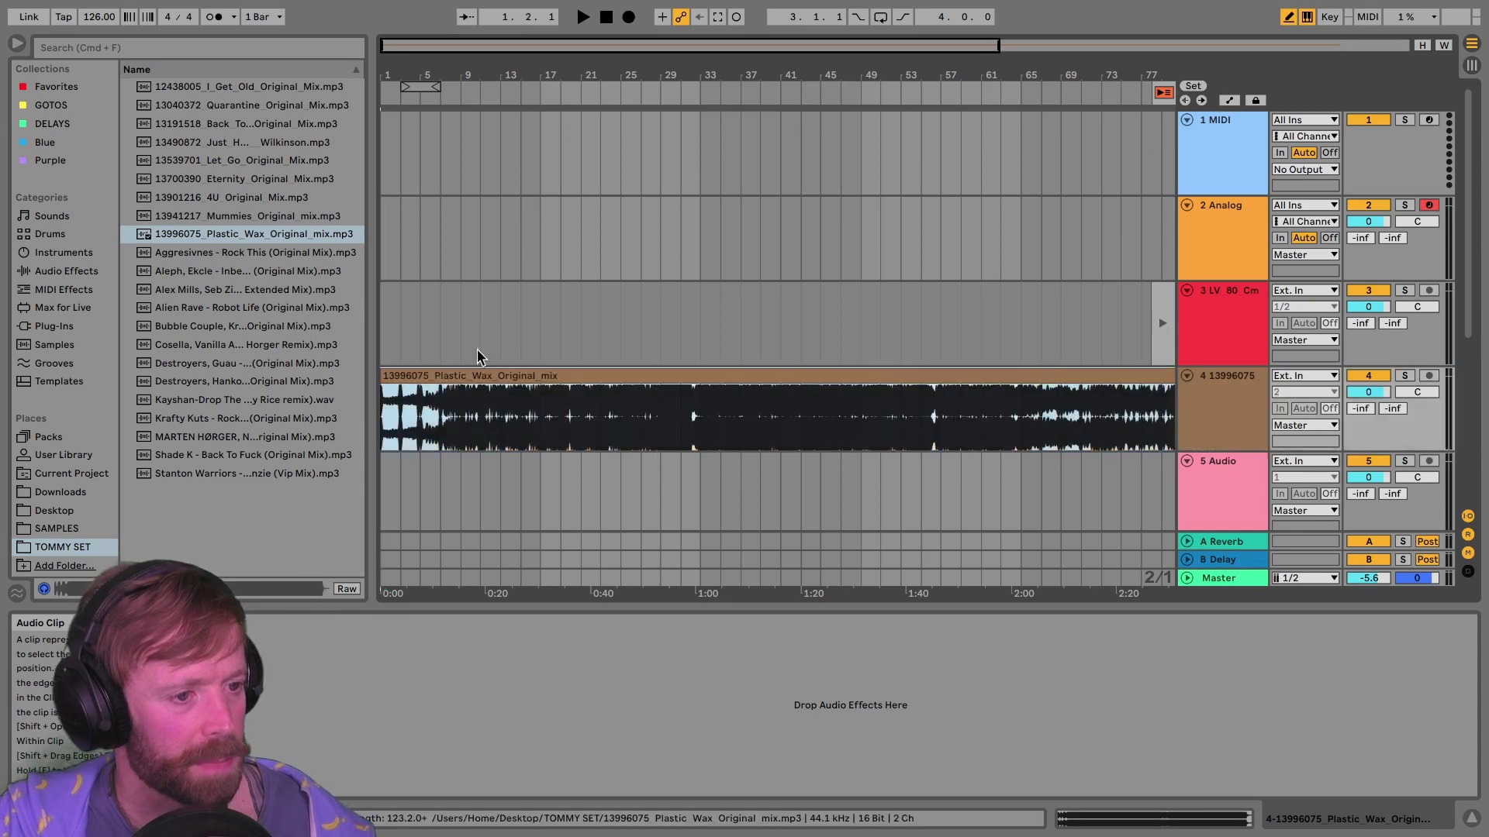
pyautogui.moveTo(387, 67); pyautogui.dragTo(388, 93)
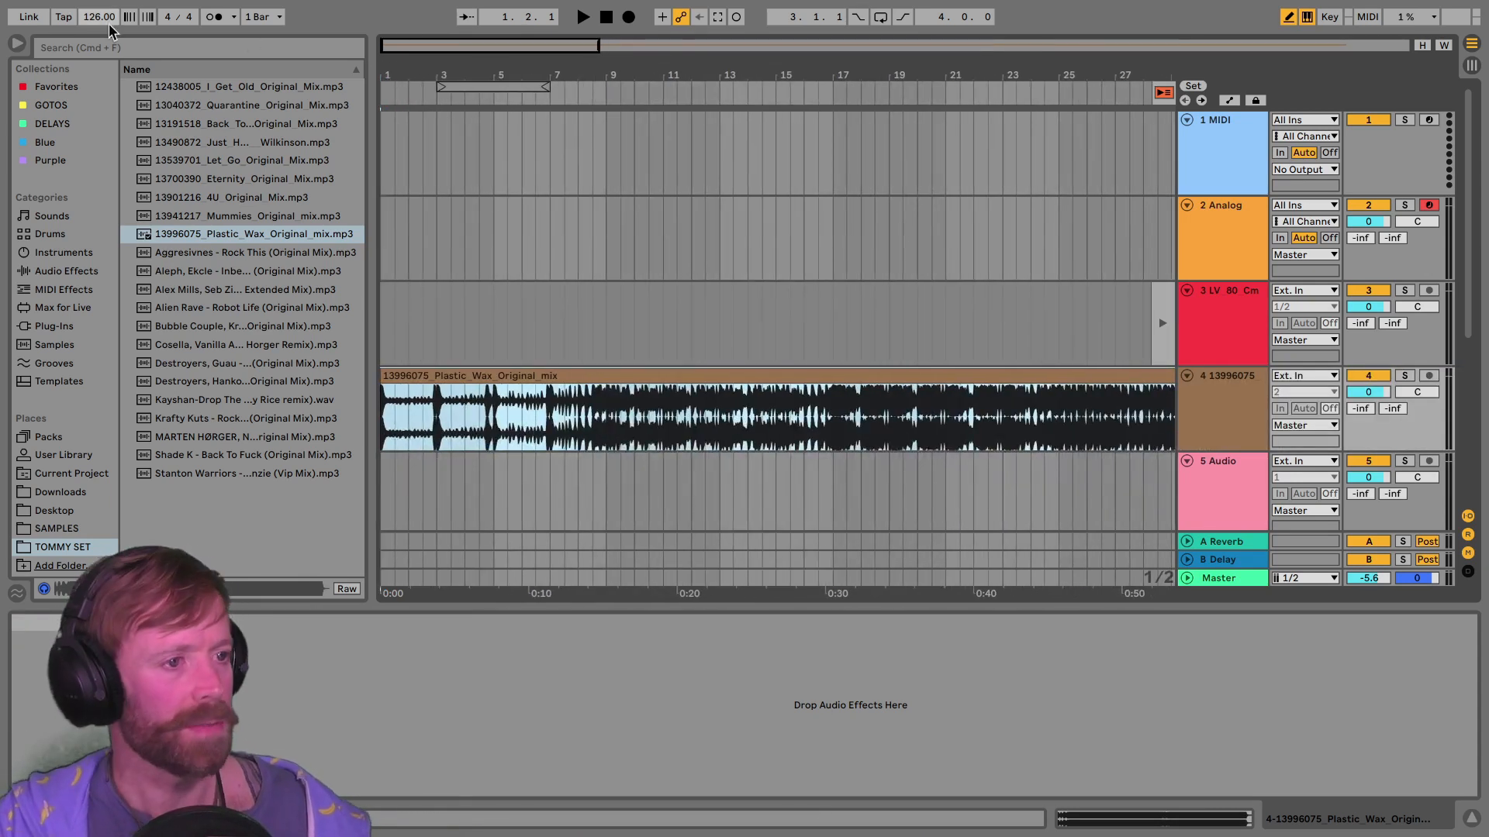
pyautogui.click(572, 410)
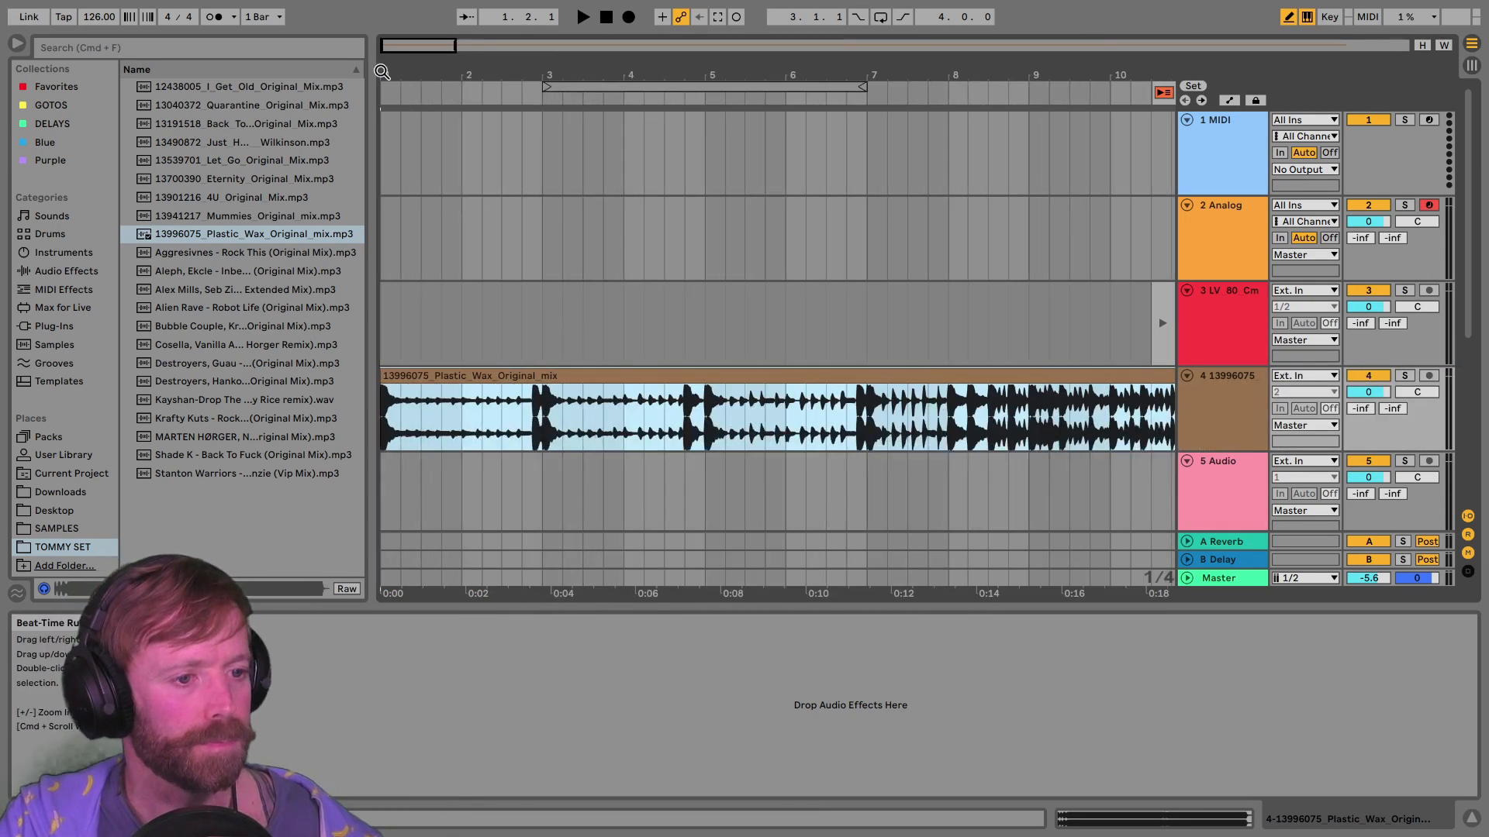
# Step: Show the Plastic_Wax clip's details, resize the panels and widen the browser
pyautogui.doubleClick(567, 376)
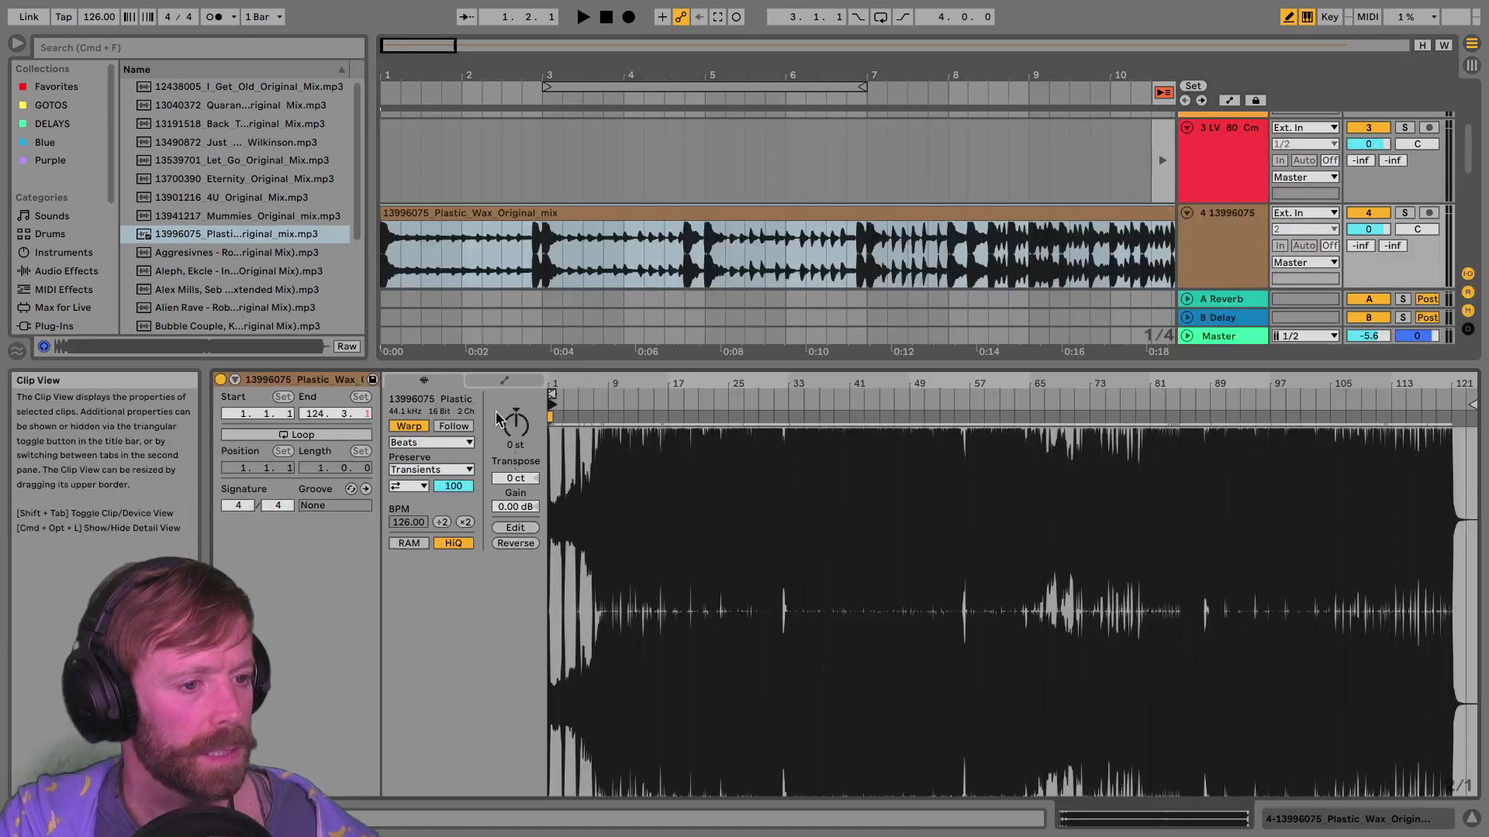
pyautogui.moveTo(621, 364); pyautogui.dragTo(637, 611)
pyautogui.press('-')
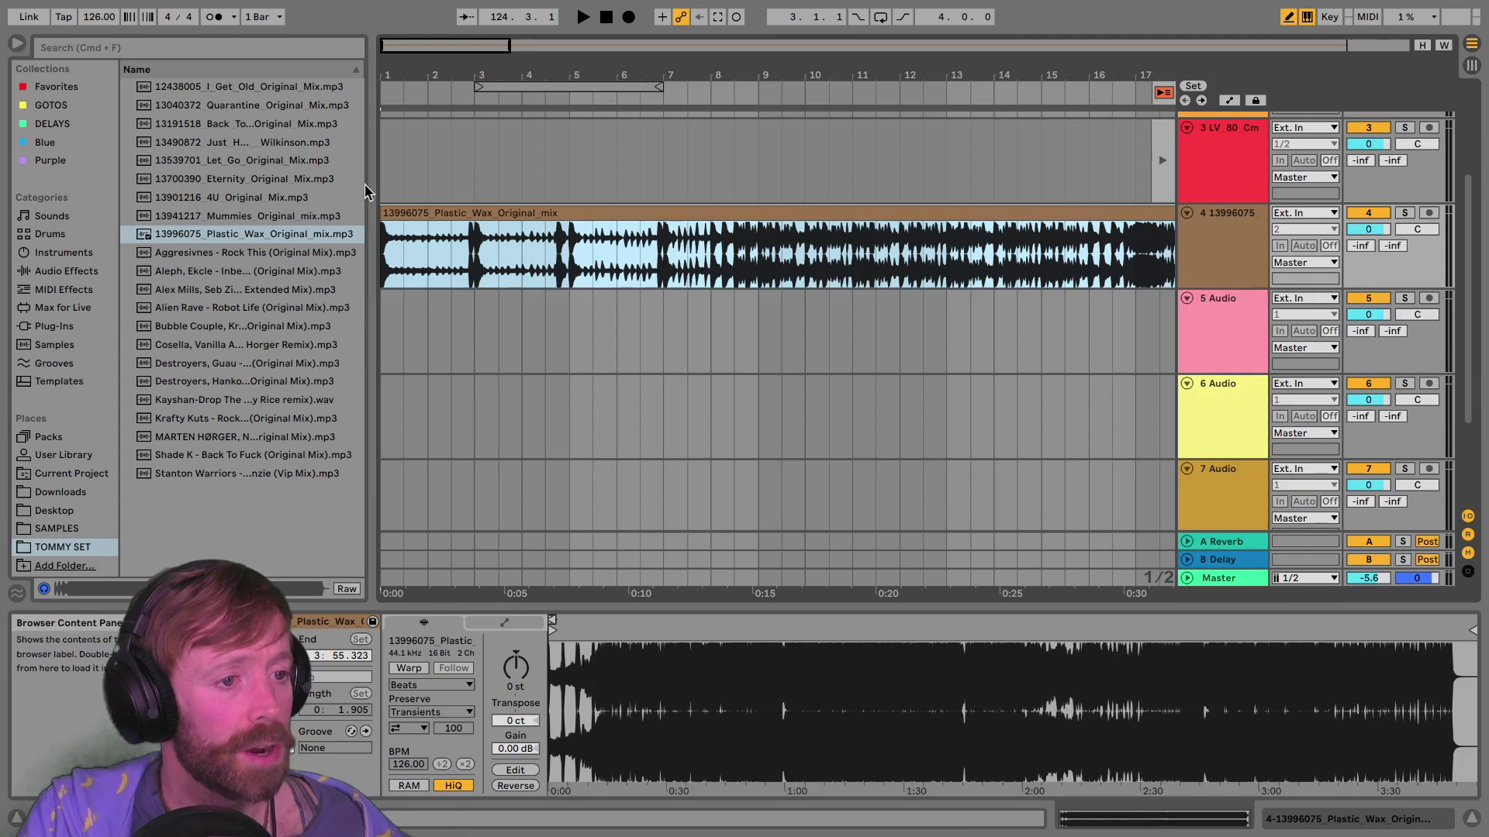
pyautogui.moveTo(369, 184); pyautogui.dragTo(432, 189)
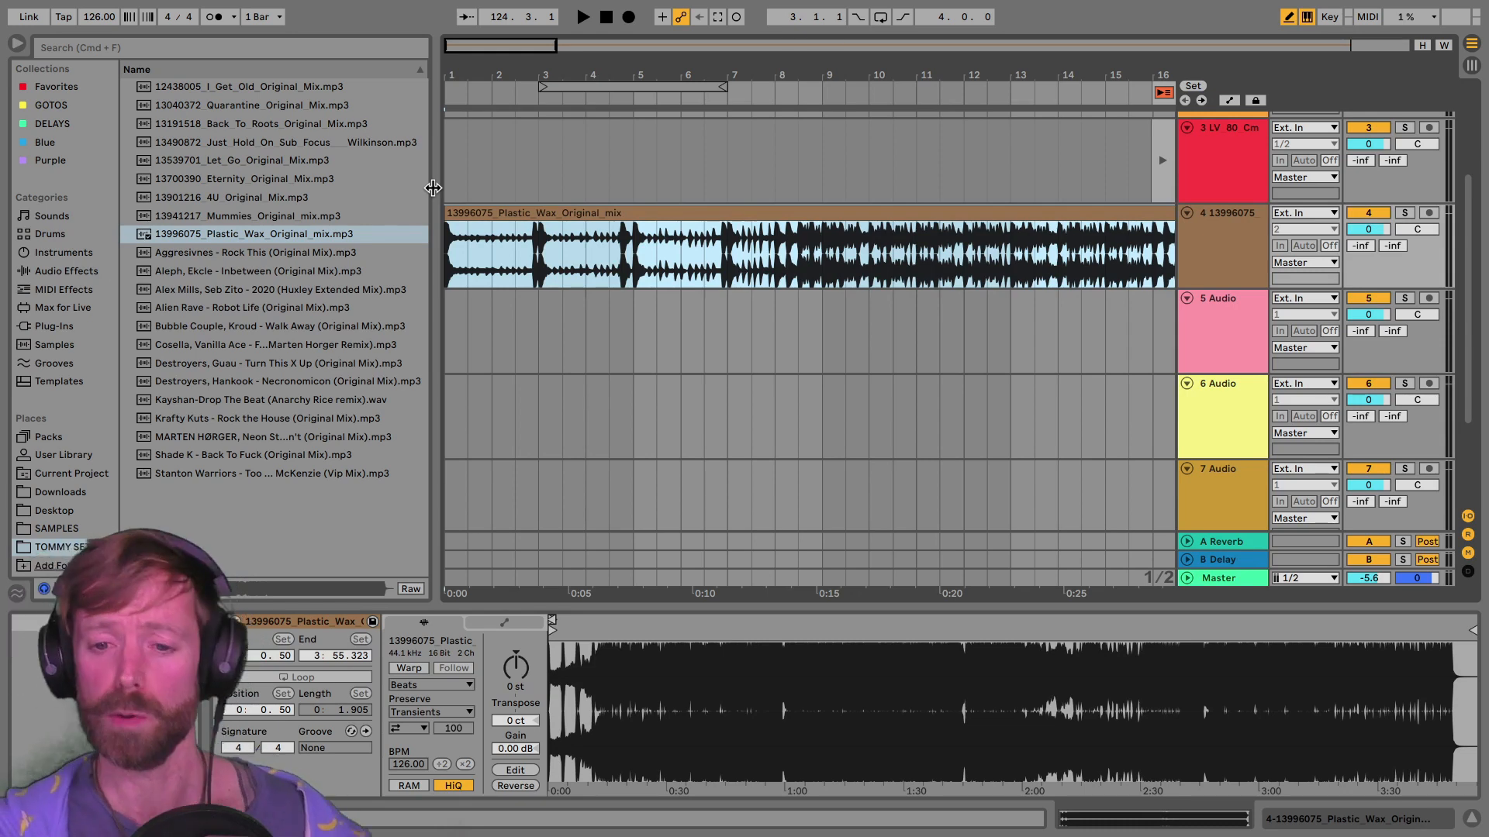
# Step: Browse Plug-Ins by vendor, expanding Mastering the Mix and Sample Magic, then hide the browser
pyautogui.click(67, 329)
pyautogui.scroll(-3, 271, 471)
pyautogui.scroll(-2, 274, 471)
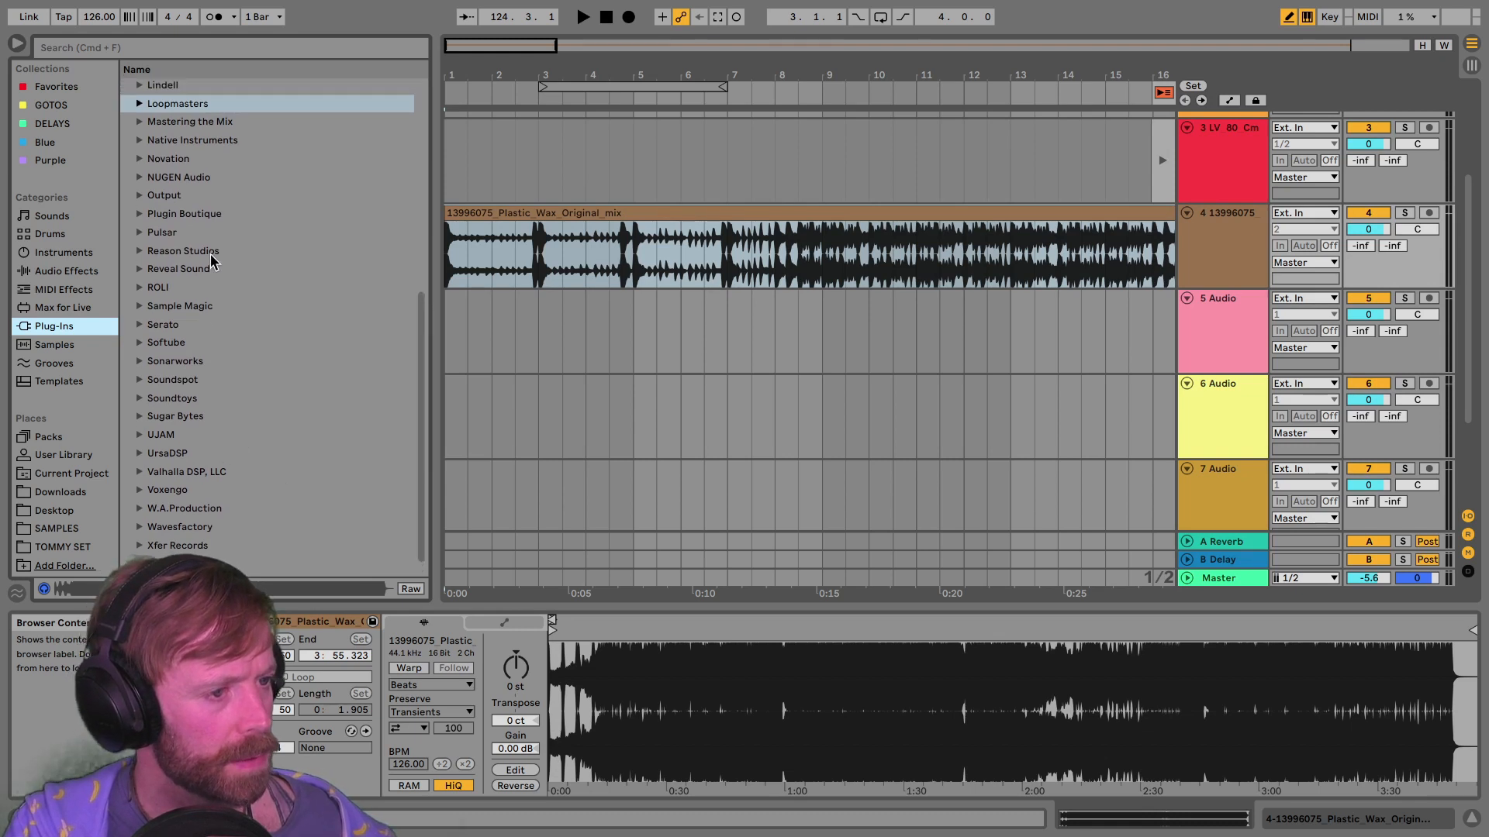
pyautogui.scroll(3, 210, 254)
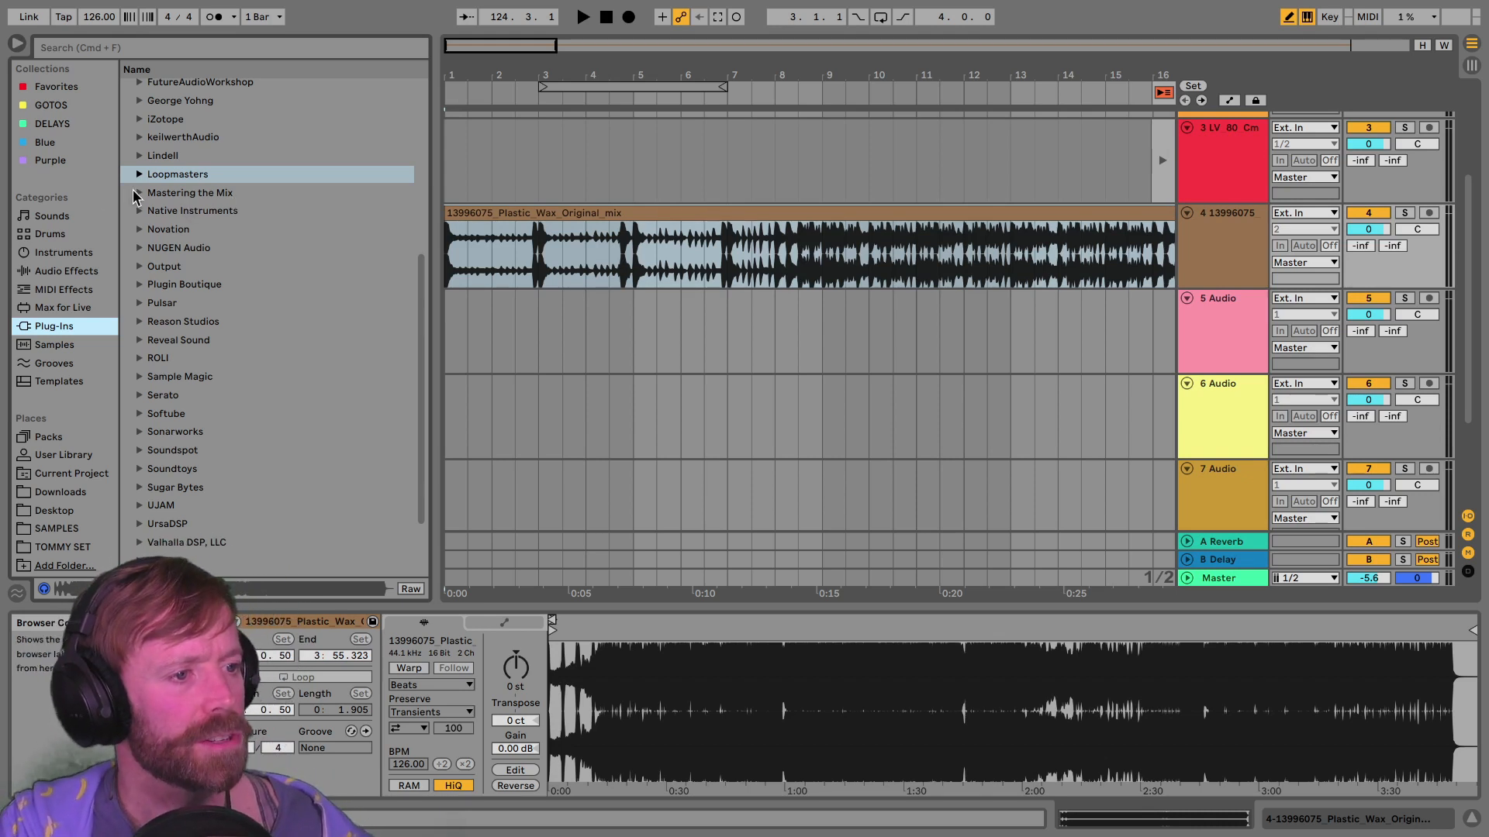
pyautogui.click(137, 193)
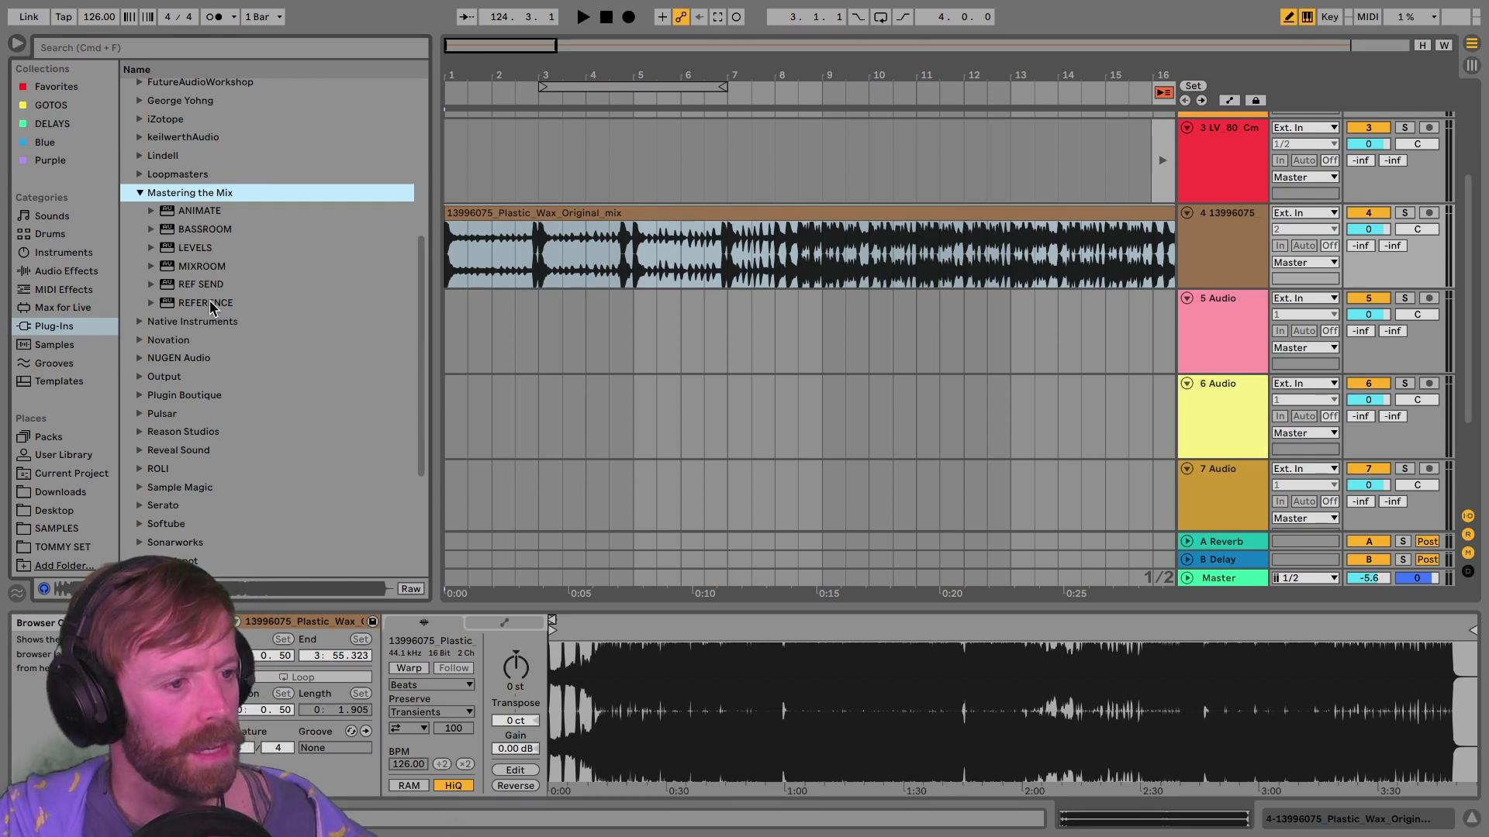
pyautogui.scroll(-5, 209, 305)
pyautogui.scroll(1, 167, 366)
pyautogui.click(137, 294)
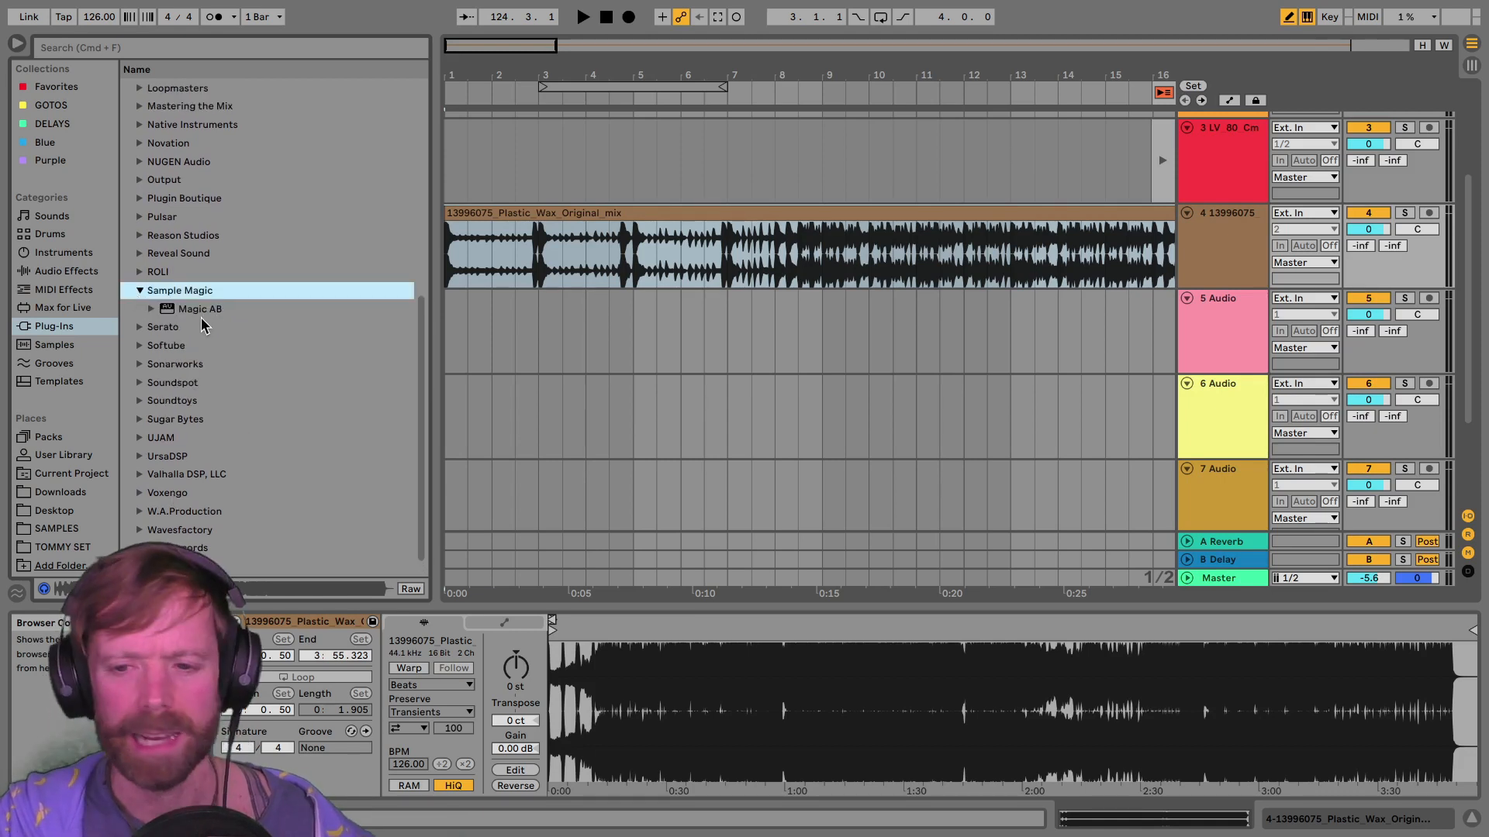
pyautogui.scroll(3, 202, 318)
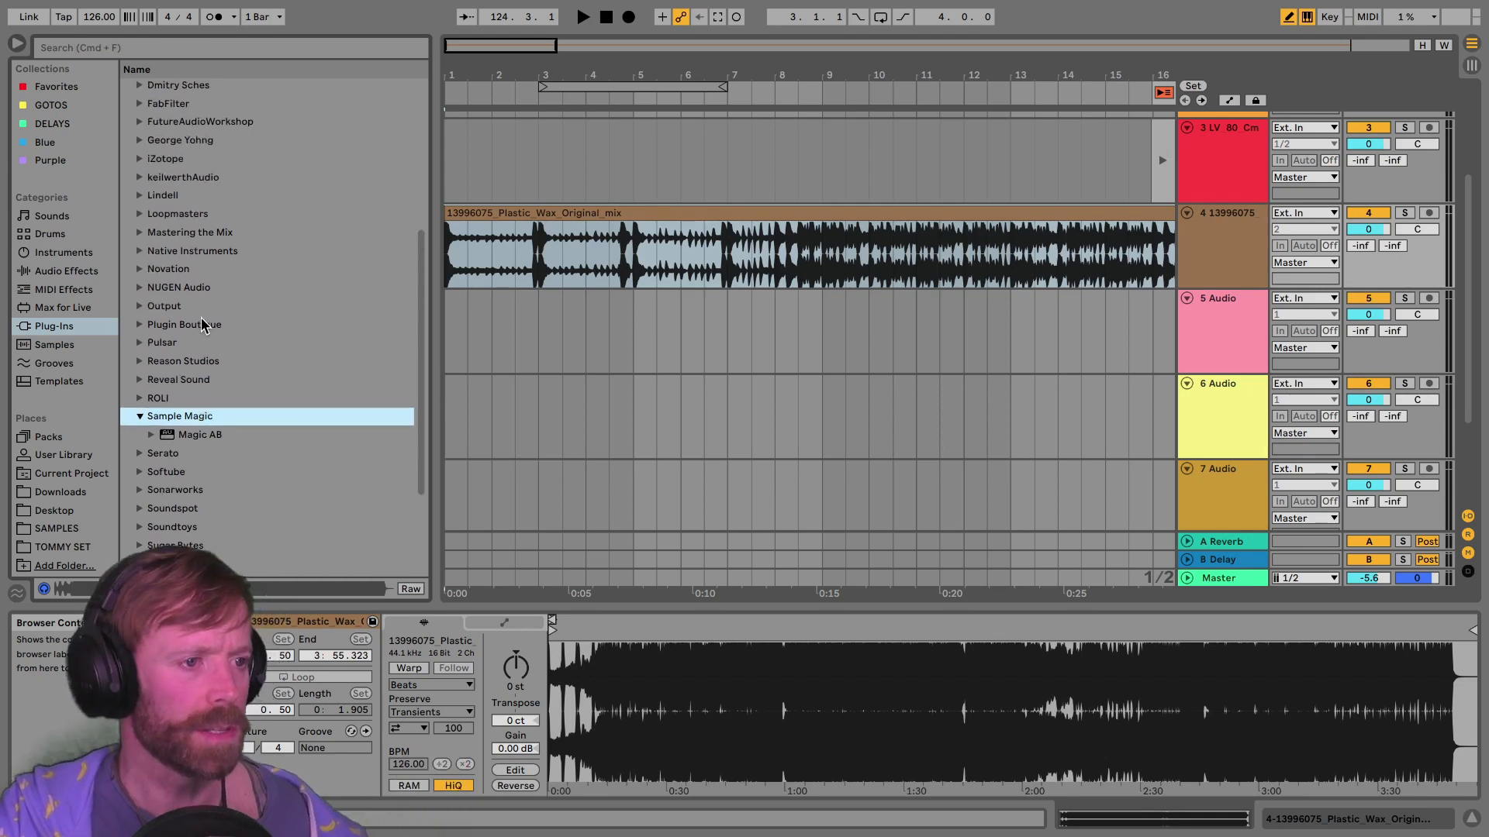
pyautogui.scroll(4, 202, 317)
pyautogui.scroll(2, 201, 318)
pyautogui.scroll(1, 202, 318)
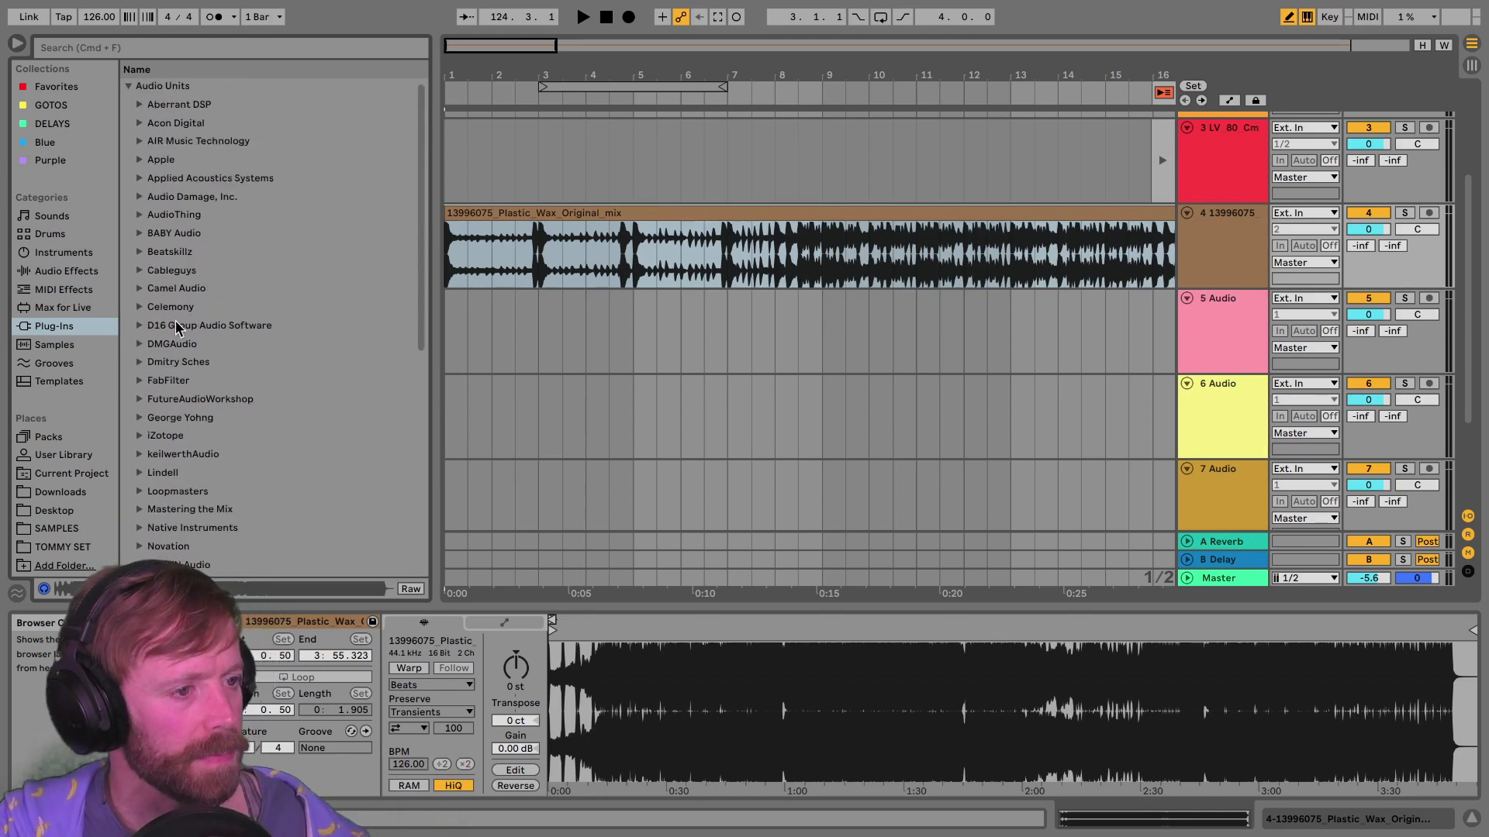
pyautogui.scroll(-1, 175, 324)
pyautogui.click(20, 46)
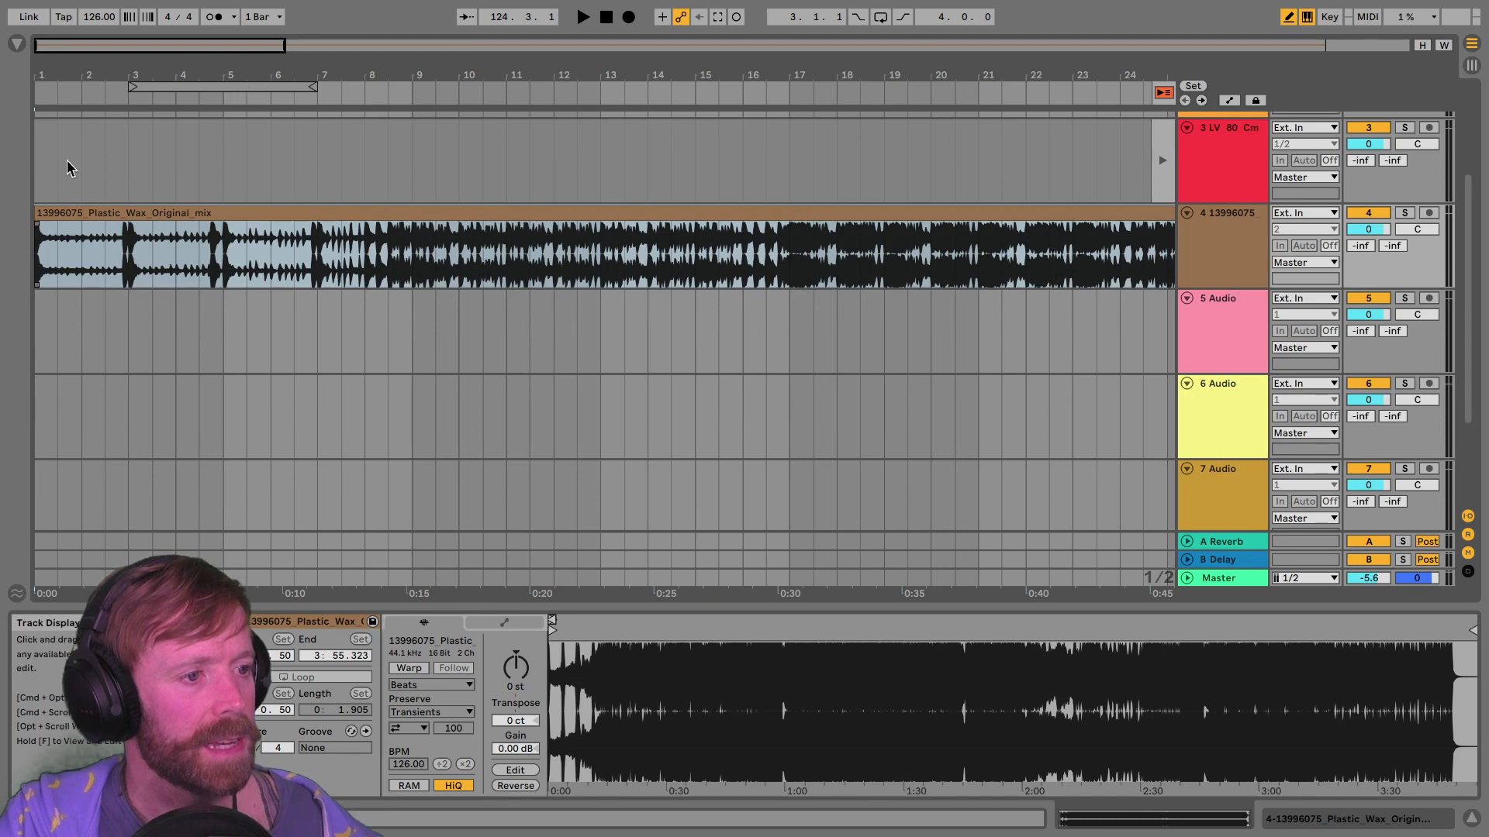
# Step: Toggle the browser open beside the arrangement while adjusting the timeline zoom
pyautogui.moveTo(43, 67); pyautogui.dragTo(37, 67)
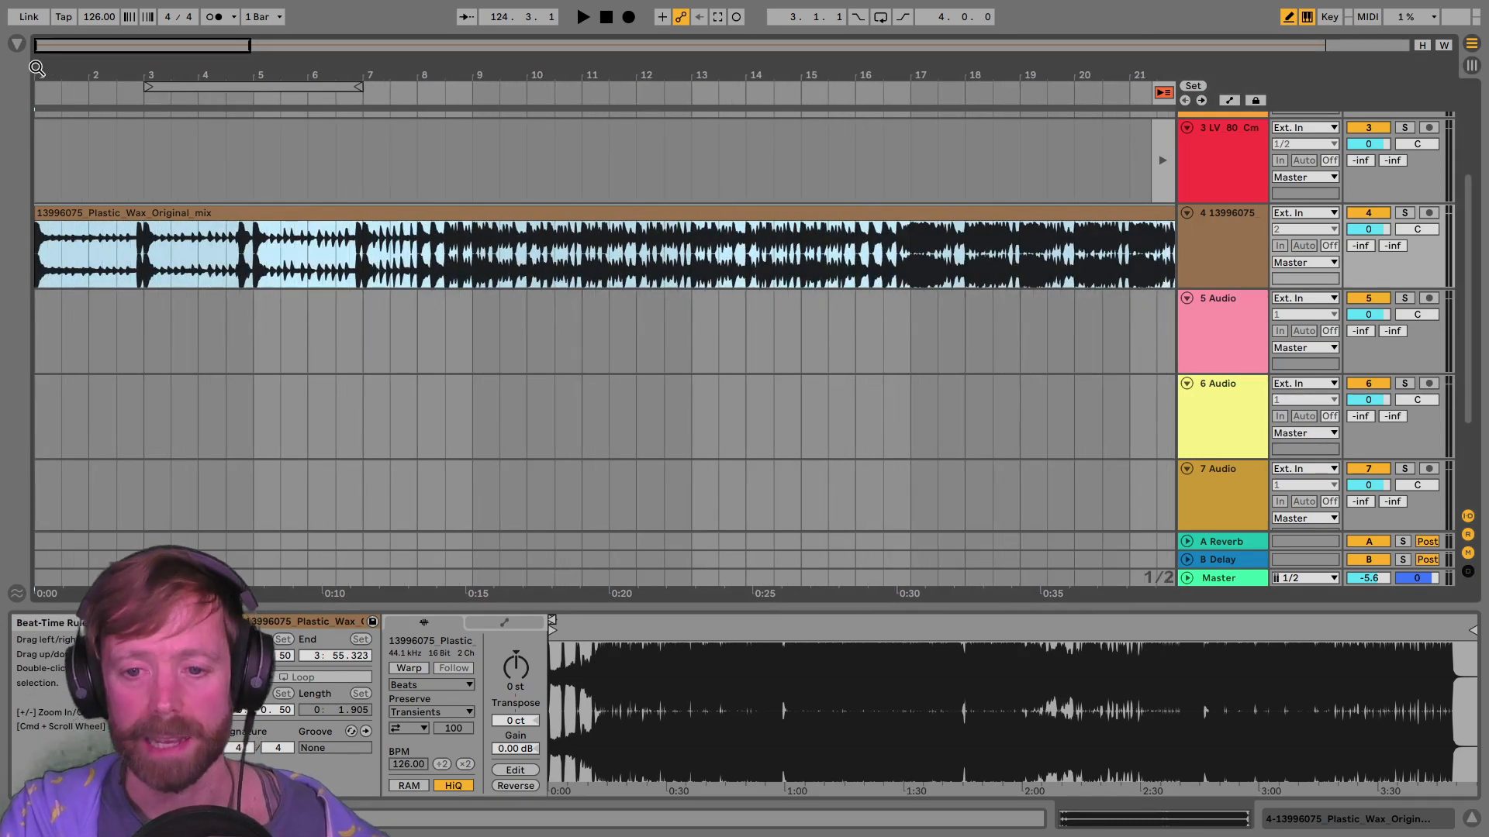
pyautogui.click(16, 45)
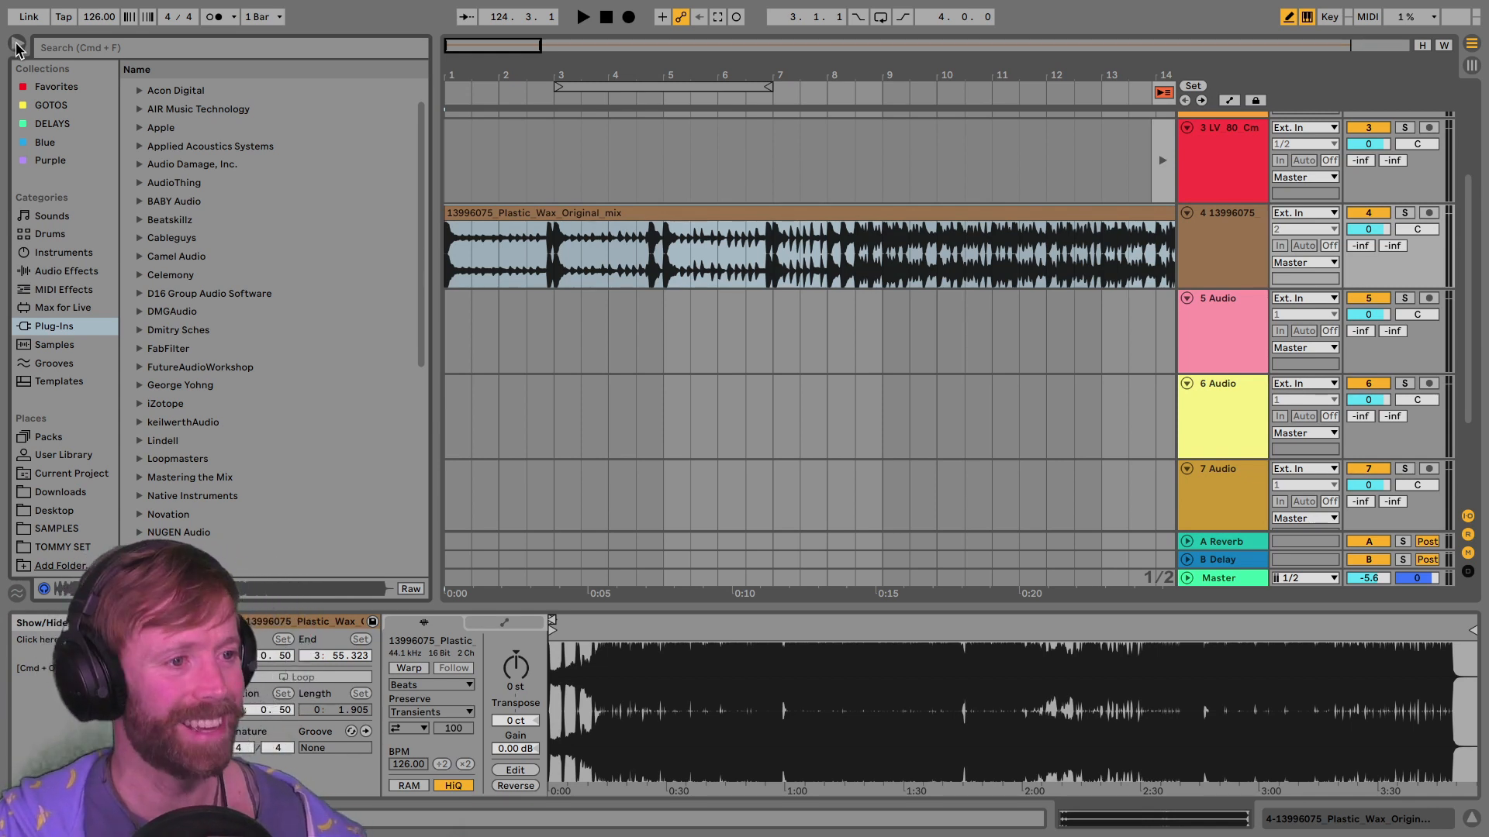
pyautogui.click(17, 44)
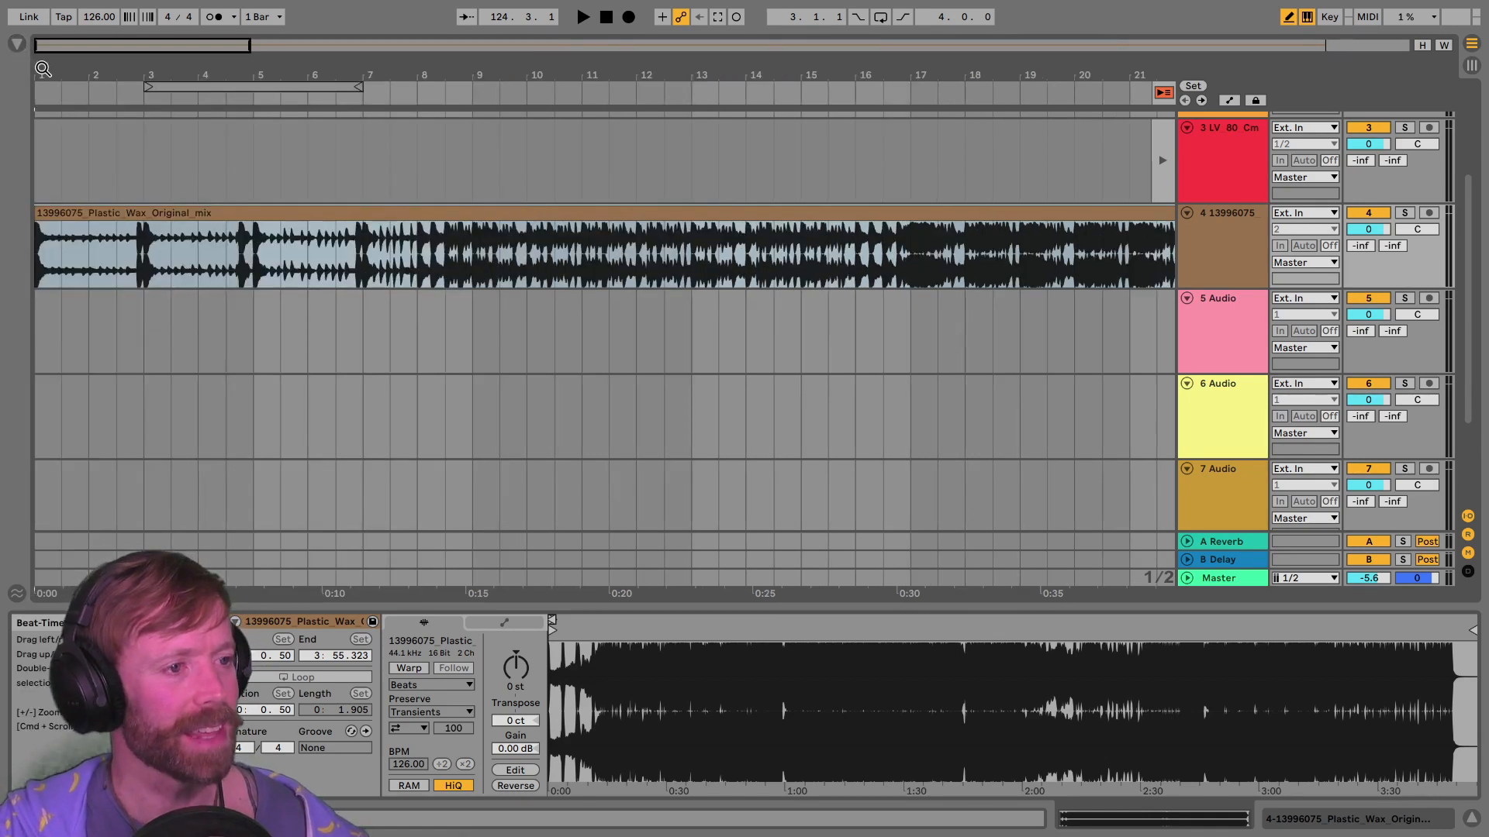
pyautogui.moveTo(43, 69); pyautogui.dragTo(50, 74)
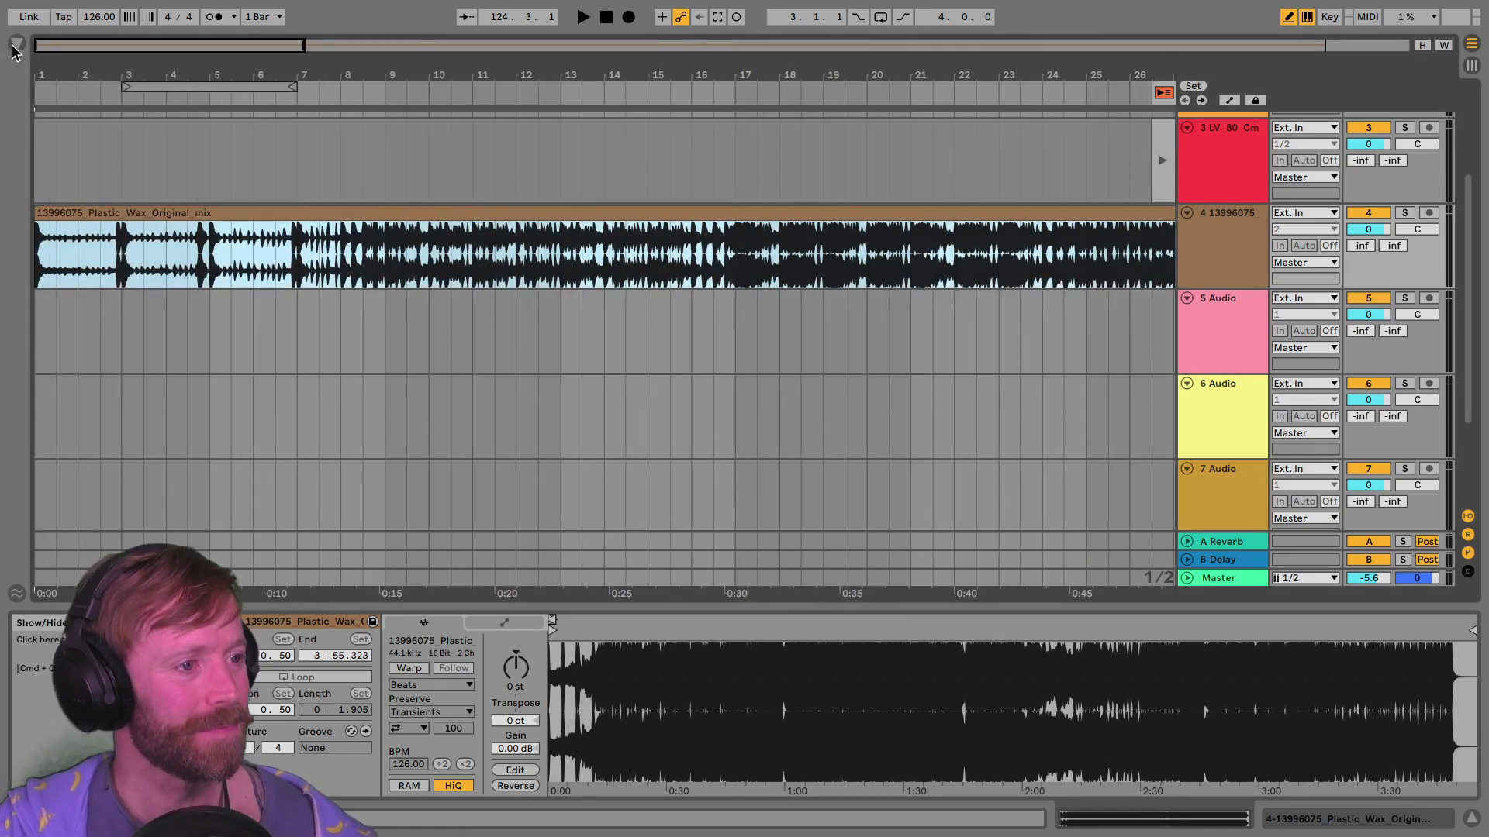
pyautogui.click(16, 46)
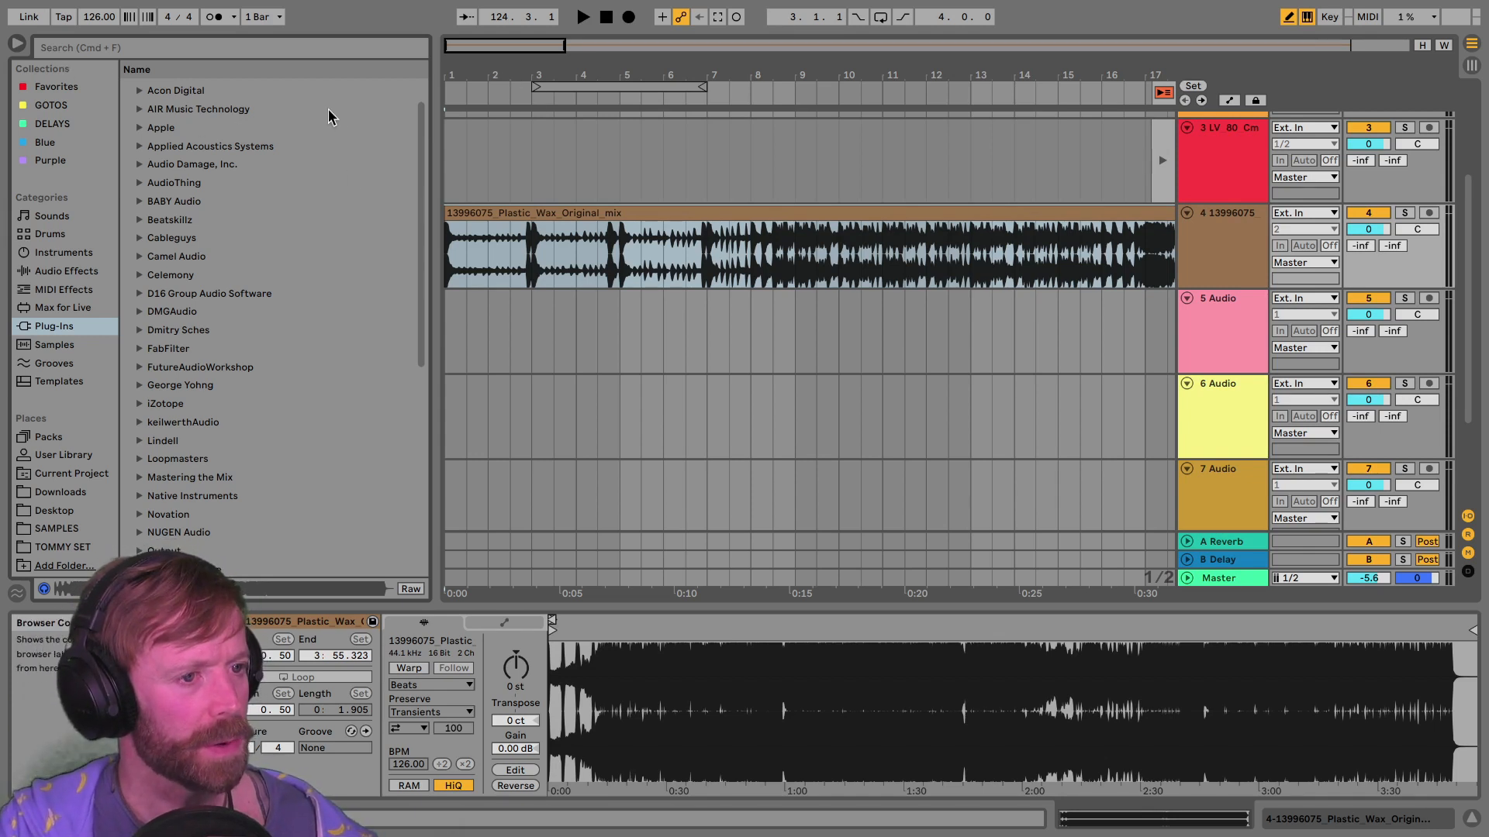
# Step: Play and solo track 4's Plastic_Wax clip and make its lane taller
pyautogui.moveTo(441, 131); pyautogui.dragTo(352, 134)
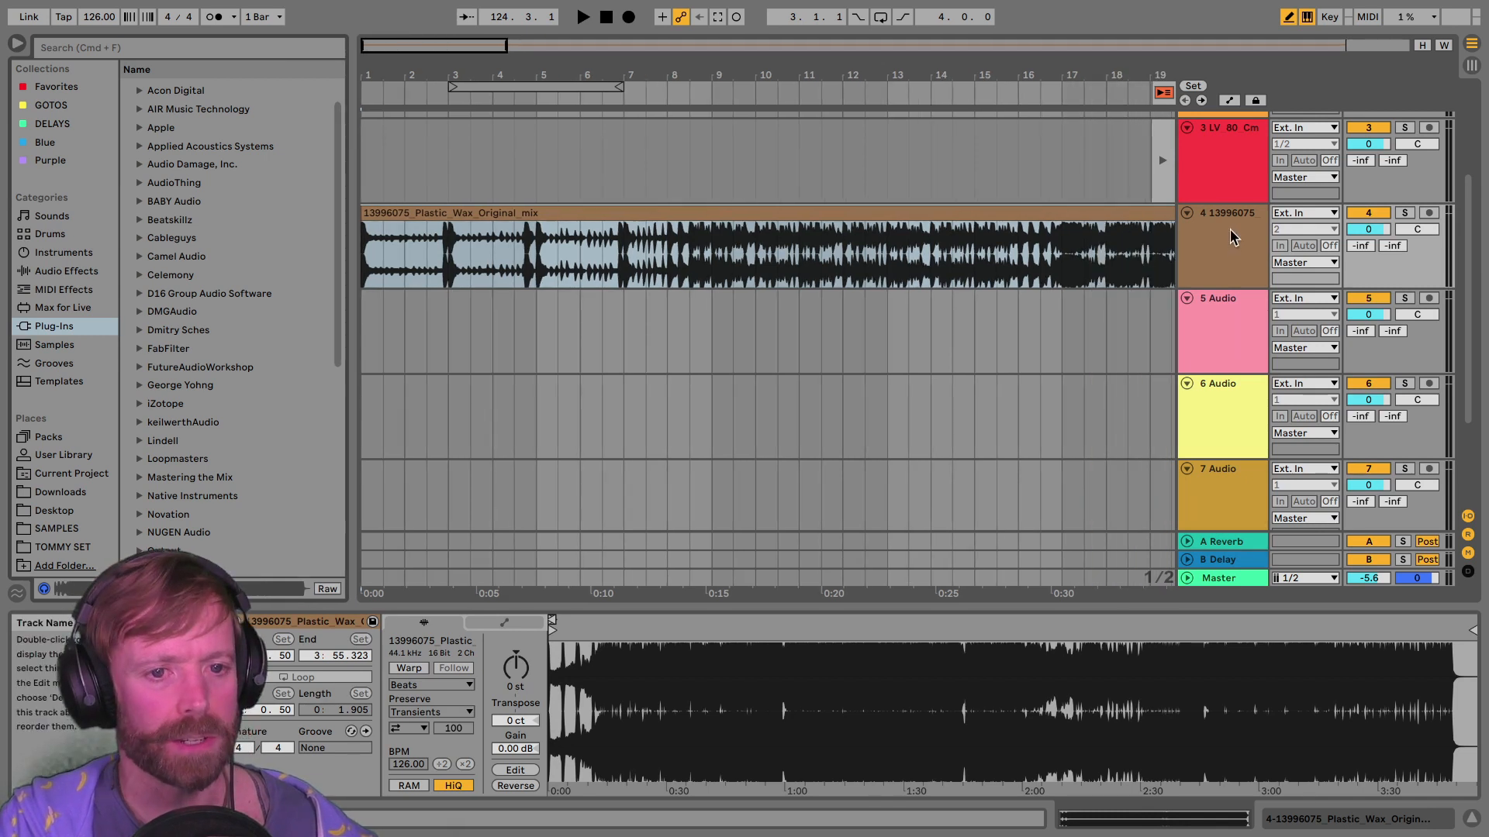
pyautogui.click(1229, 233)
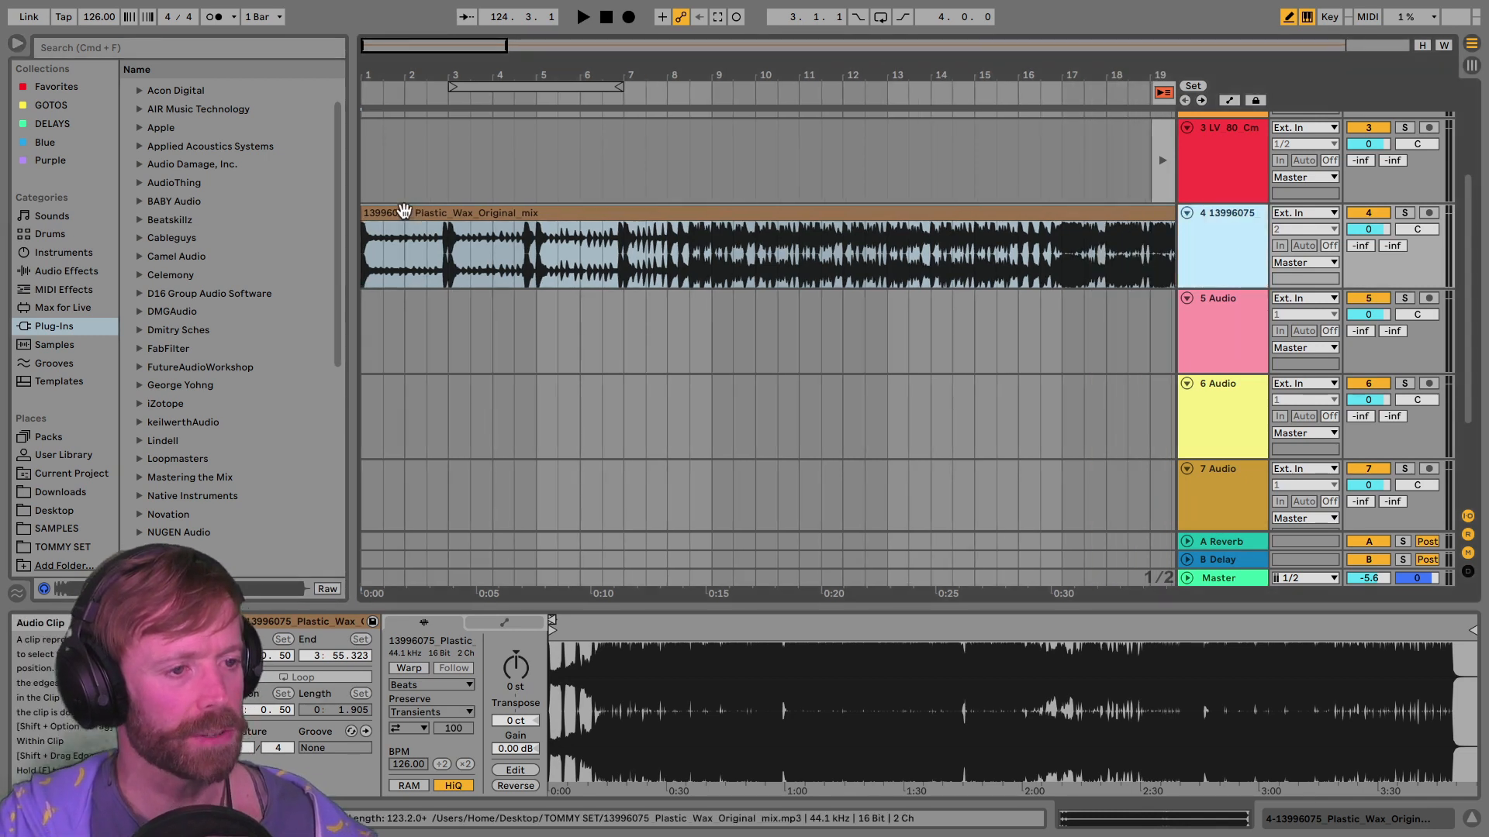
pyautogui.click(402, 212)
pyautogui.press('space')
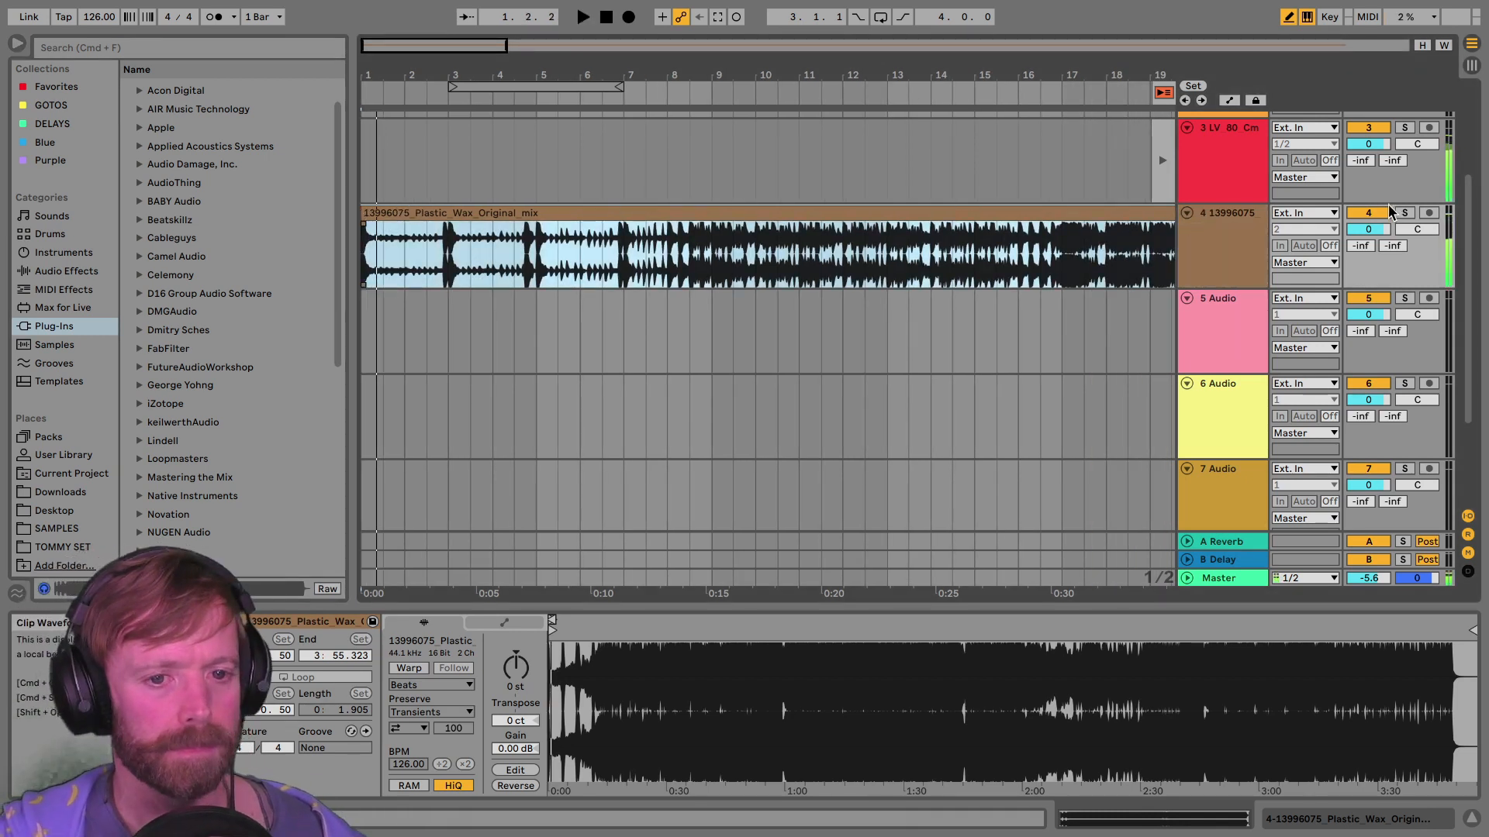
pyautogui.click(1404, 212)
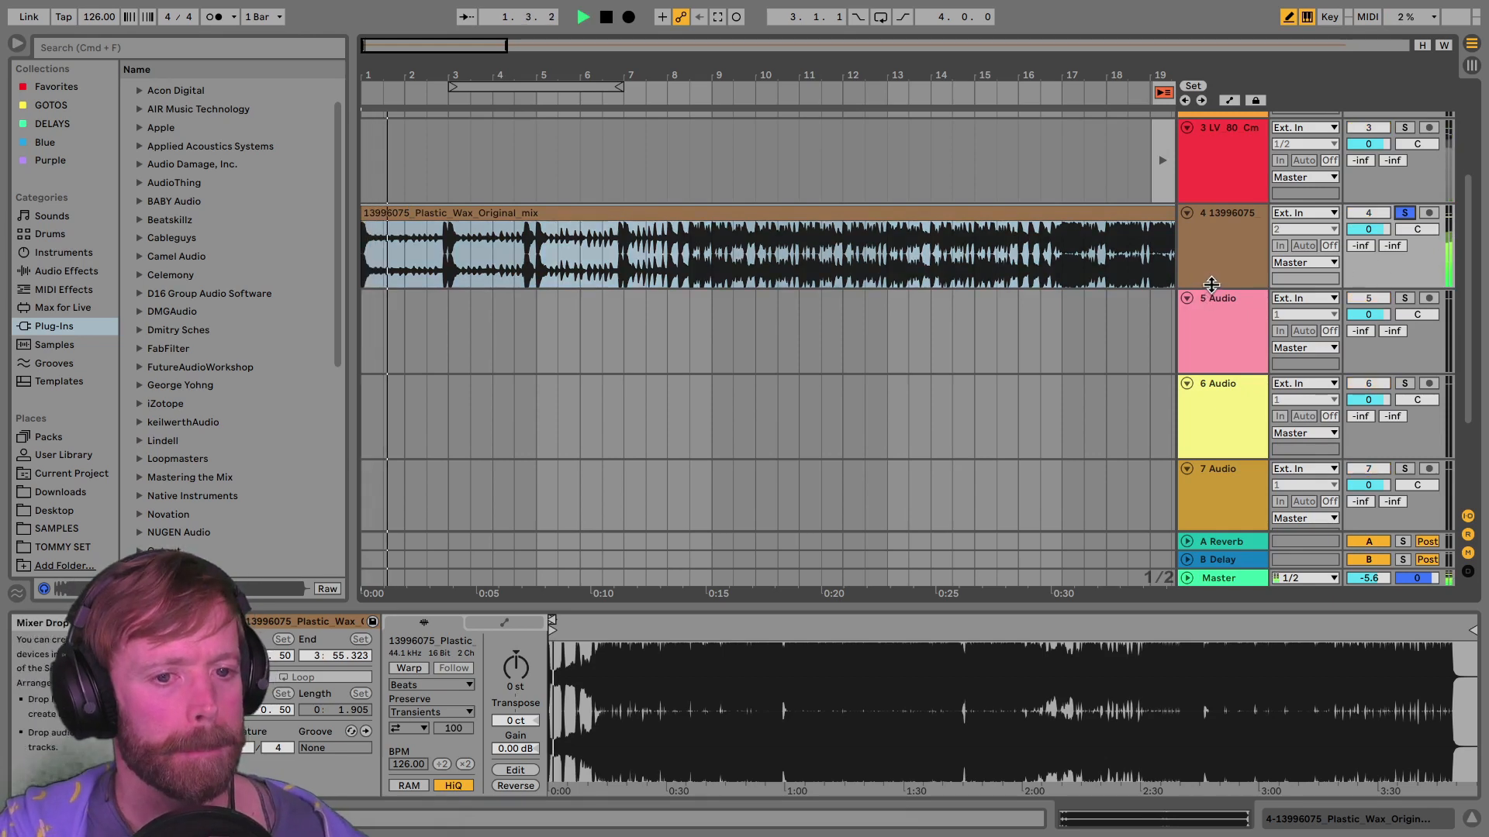
pyautogui.moveTo(1211, 284); pyautogui.dragTo(1212, 384)
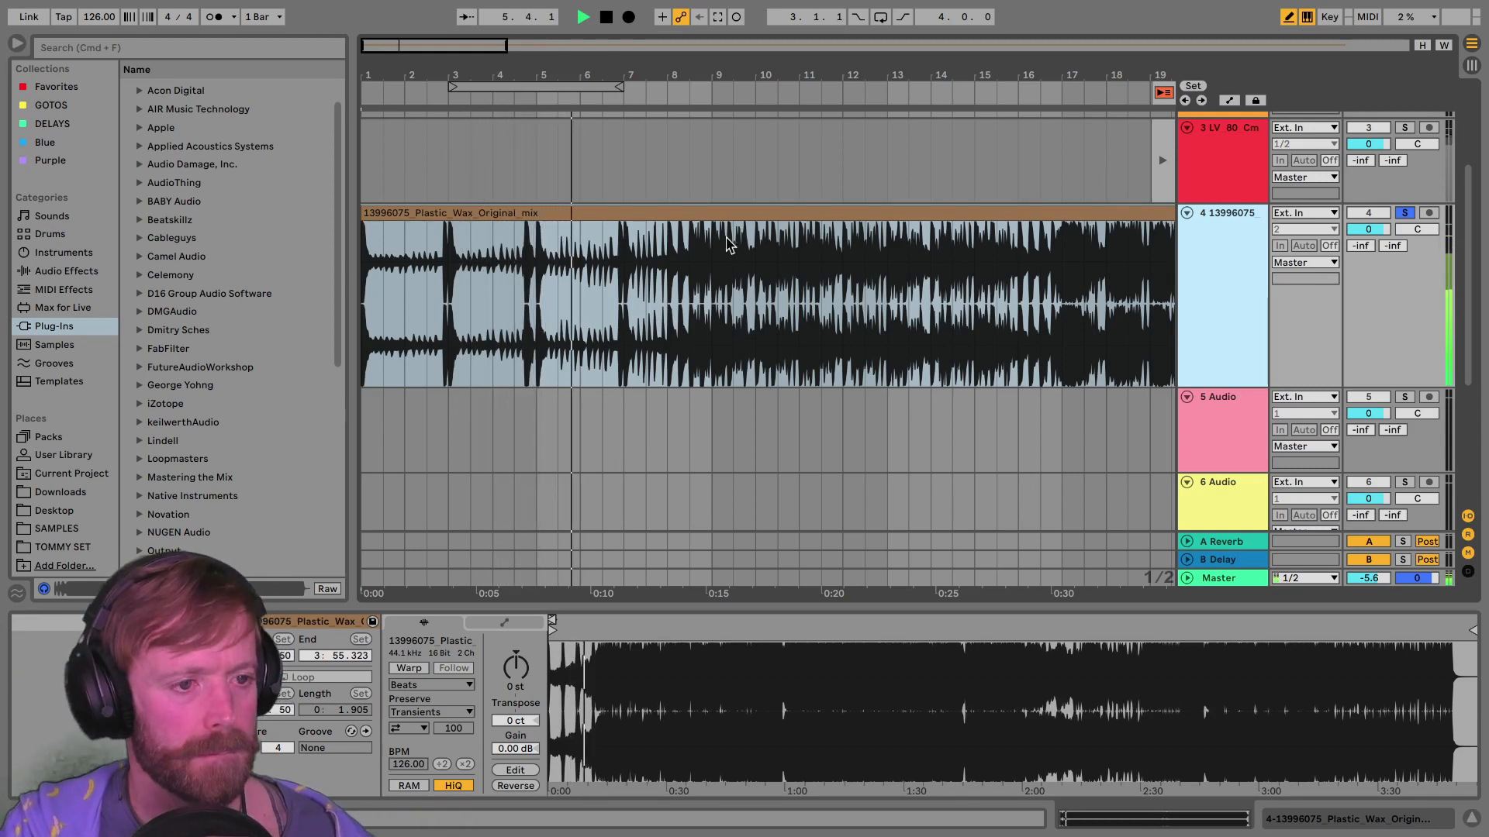
pyautogui.moveTo(625, 67); pyautogui.dragTo(532, 72)
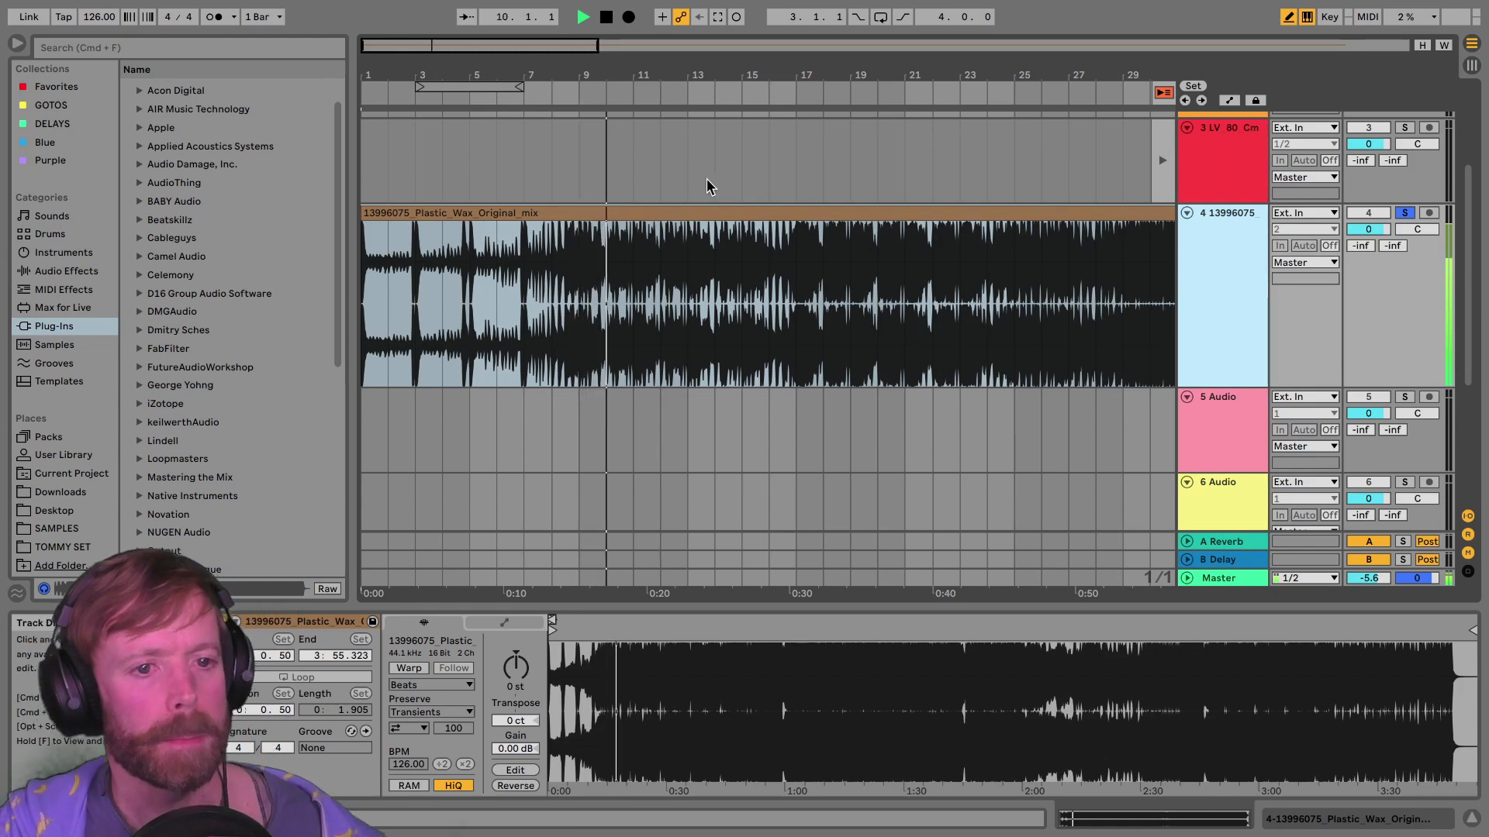
# Step: Audition Plastic_Wax from bar 17 and around bar 32, zooming to the whole clip
pyautogui.press('space')
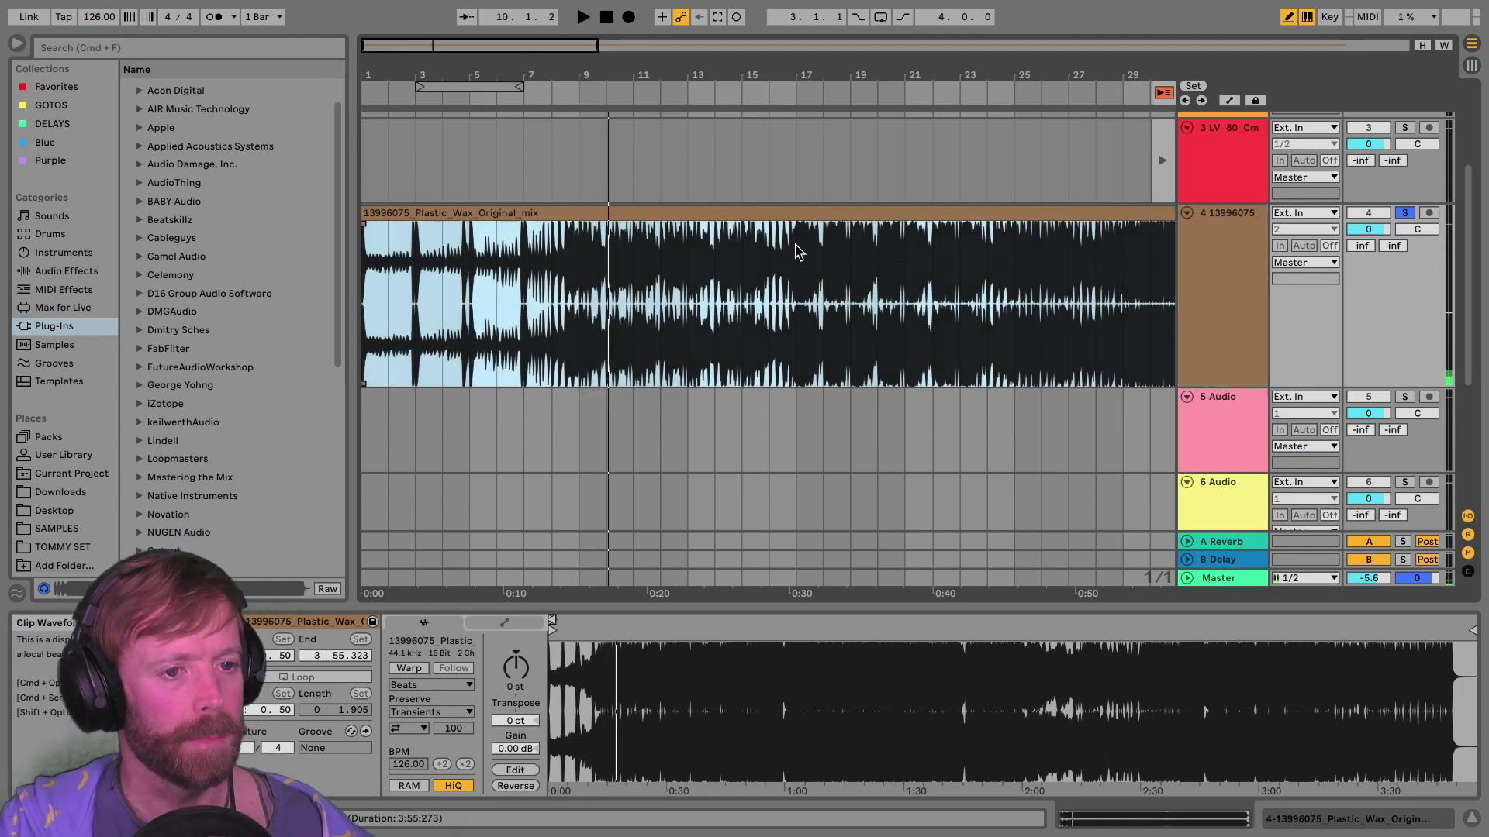
pyautogui.click(796, 254)
pyautogui.hscroll(5, 934, 237)
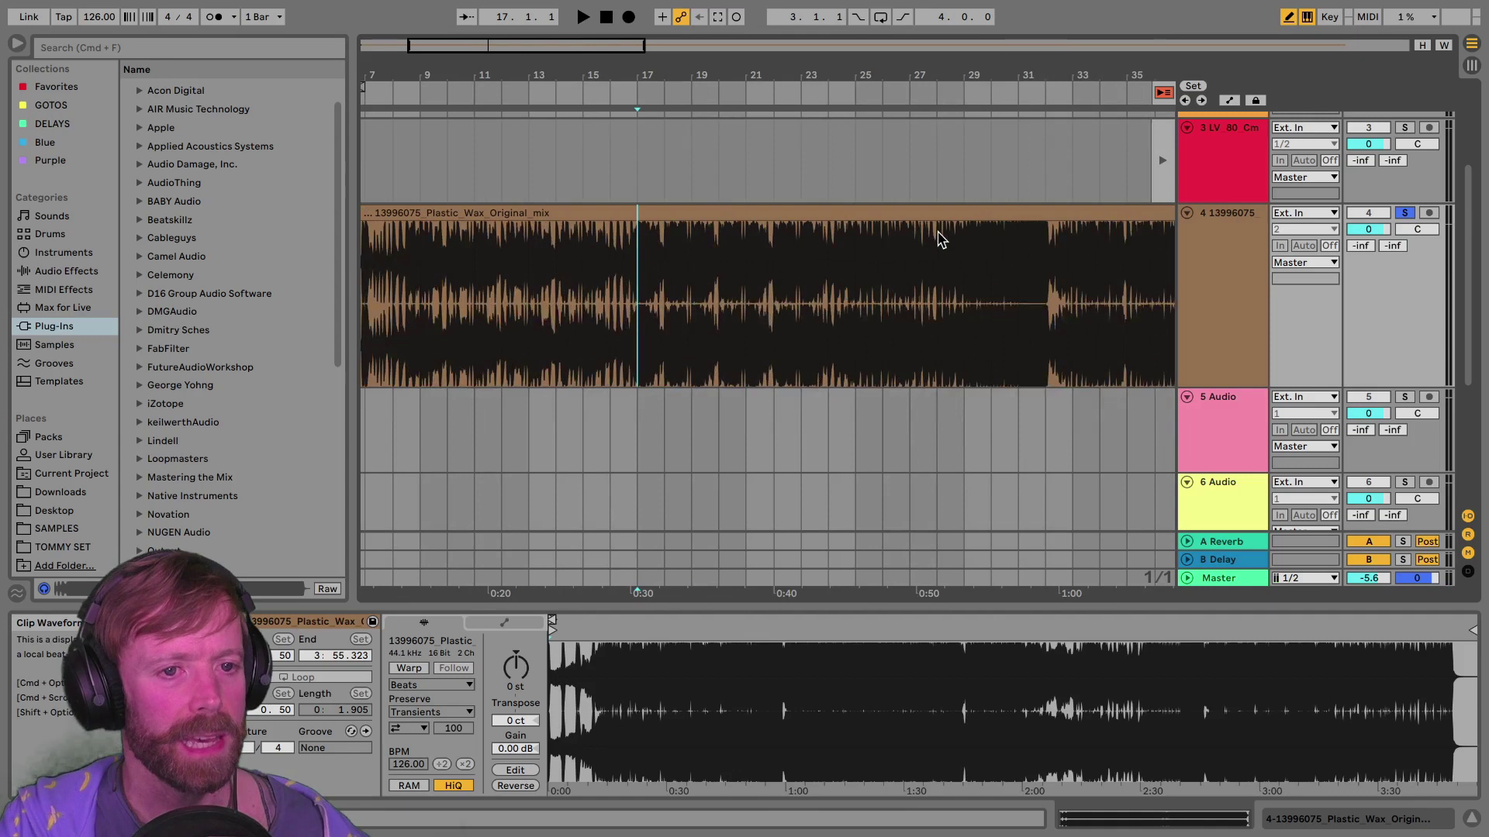
pyautogui.click(994, 256)
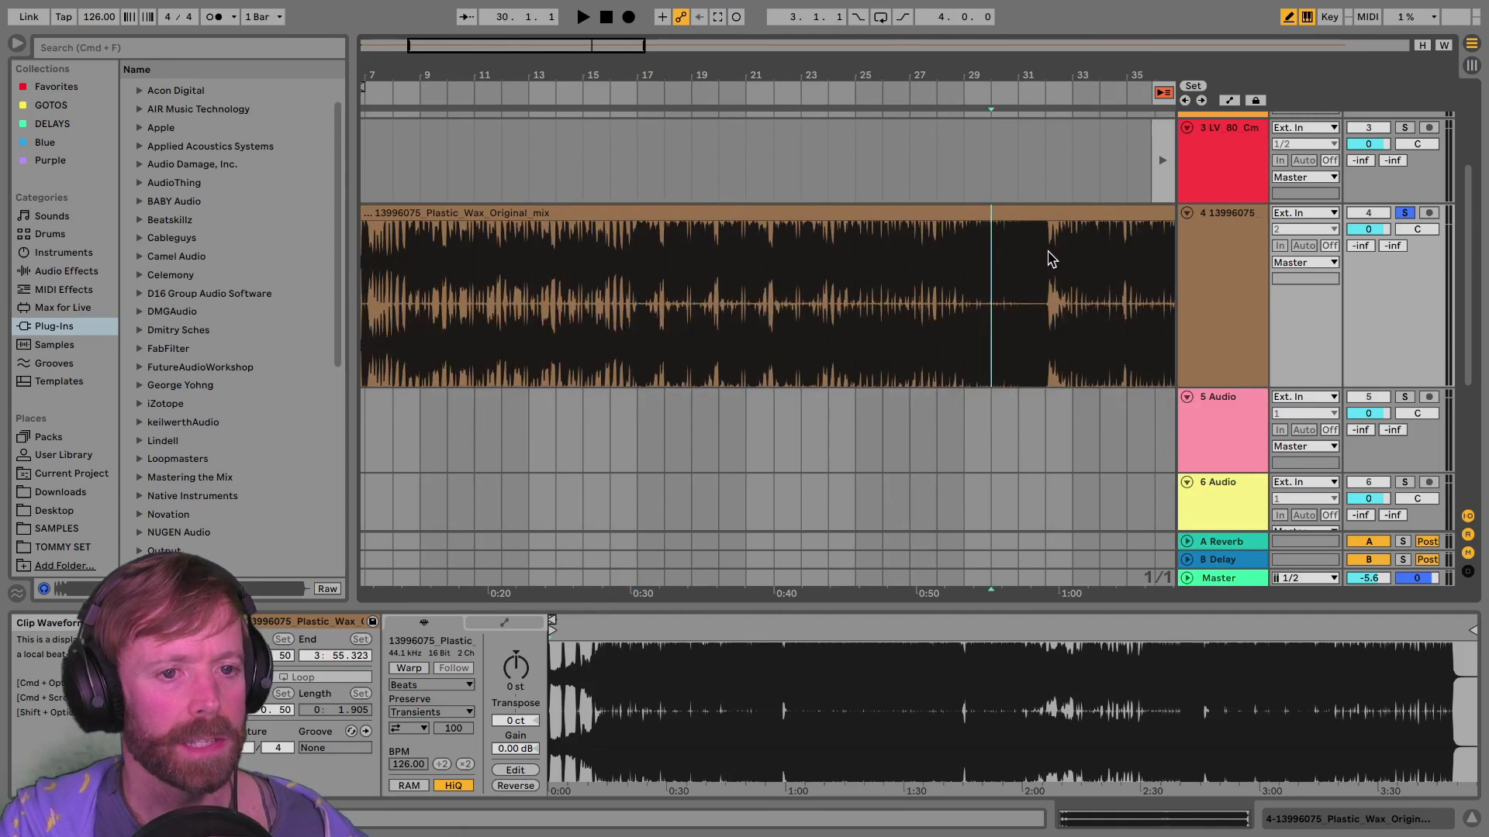
pyautogui.click(1044, 259)
pyautogui.press('space')
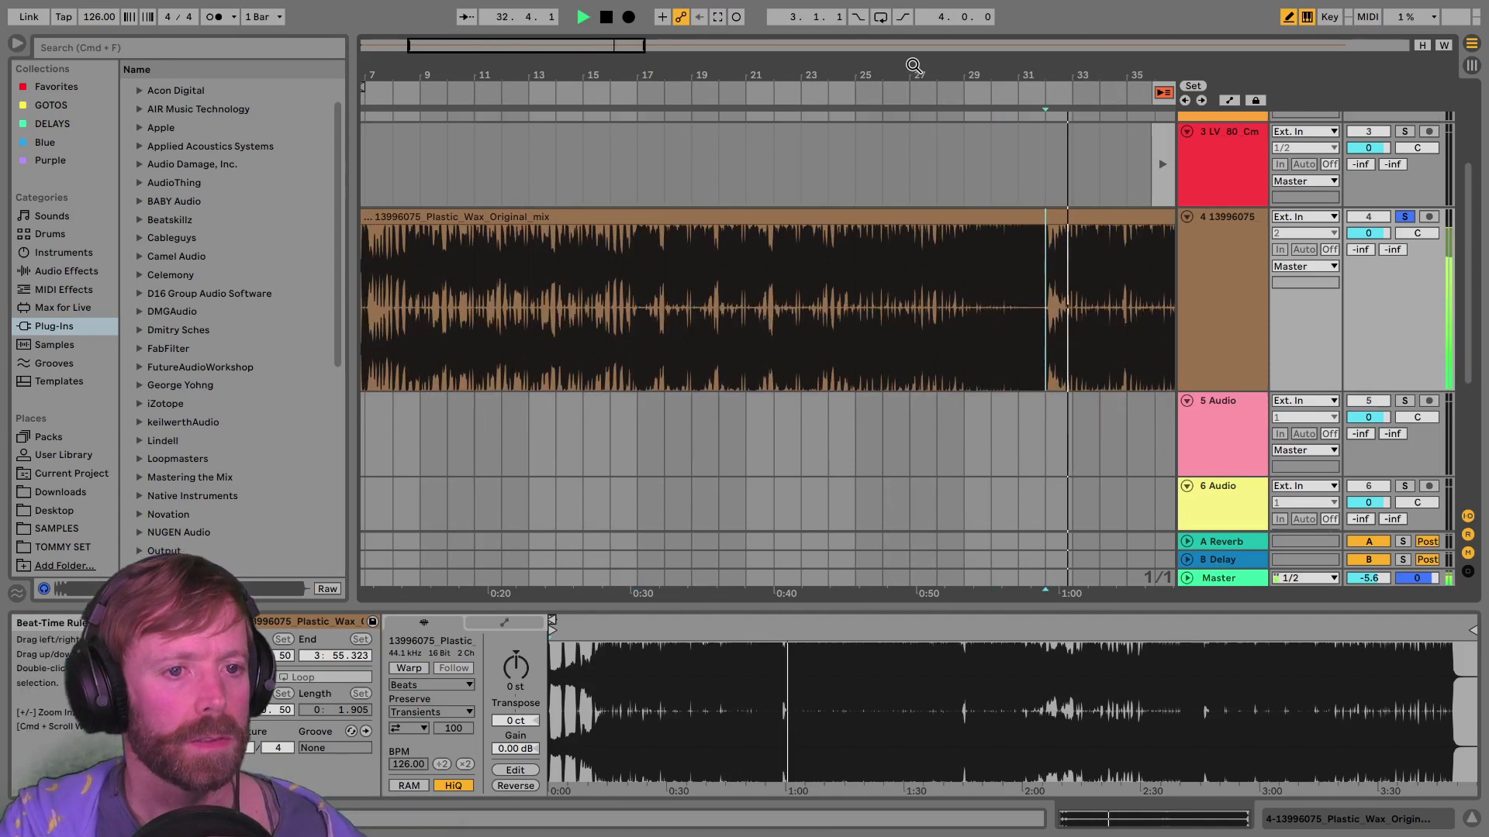
pyautogui.moveTo(913, 64); pyautogui.dragTo(555, 70)
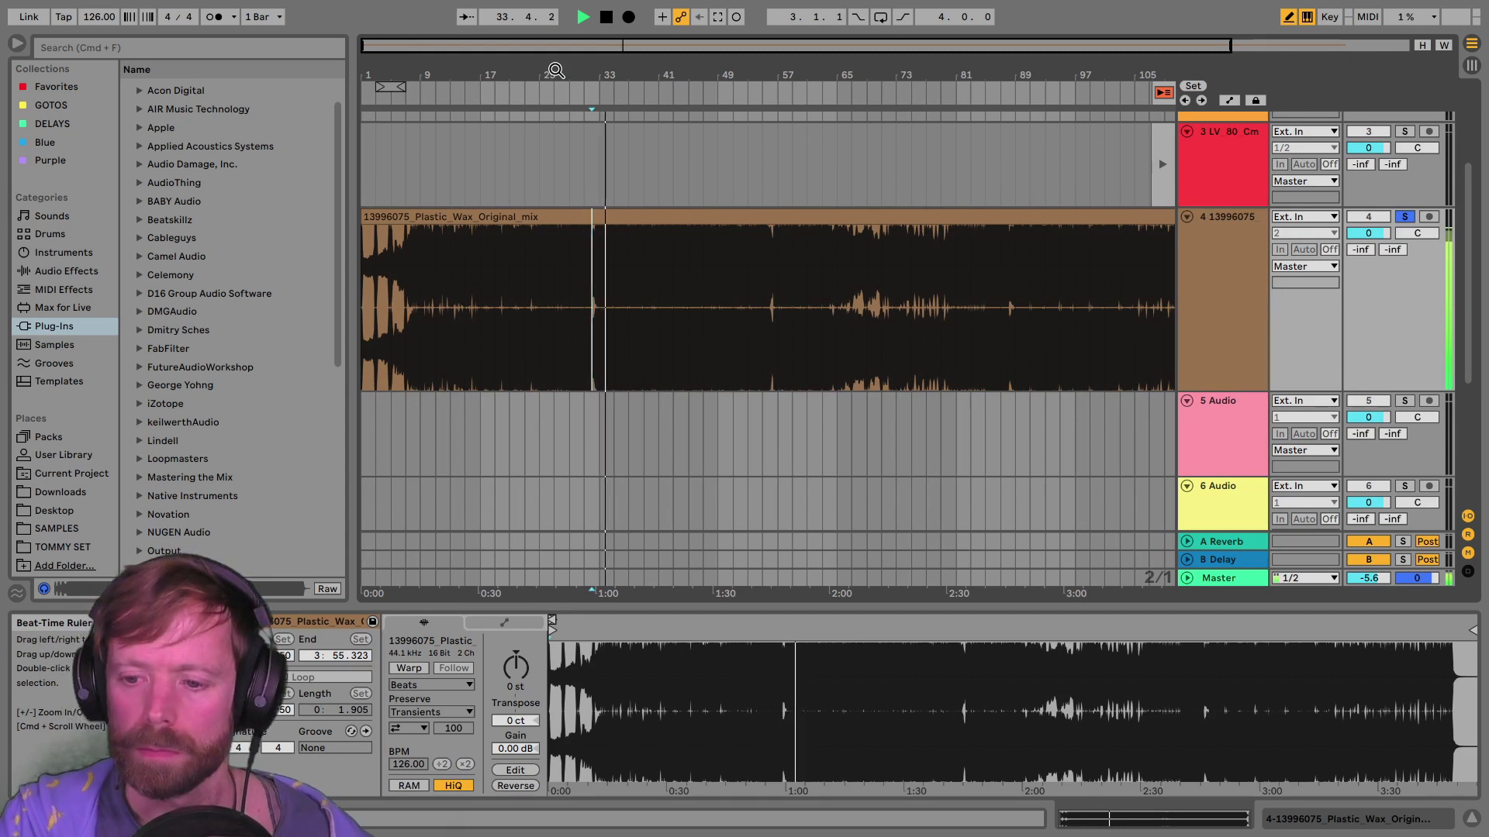
pyautogui.moveTo(554, 70); pyautogui.dragTo(535, 66)
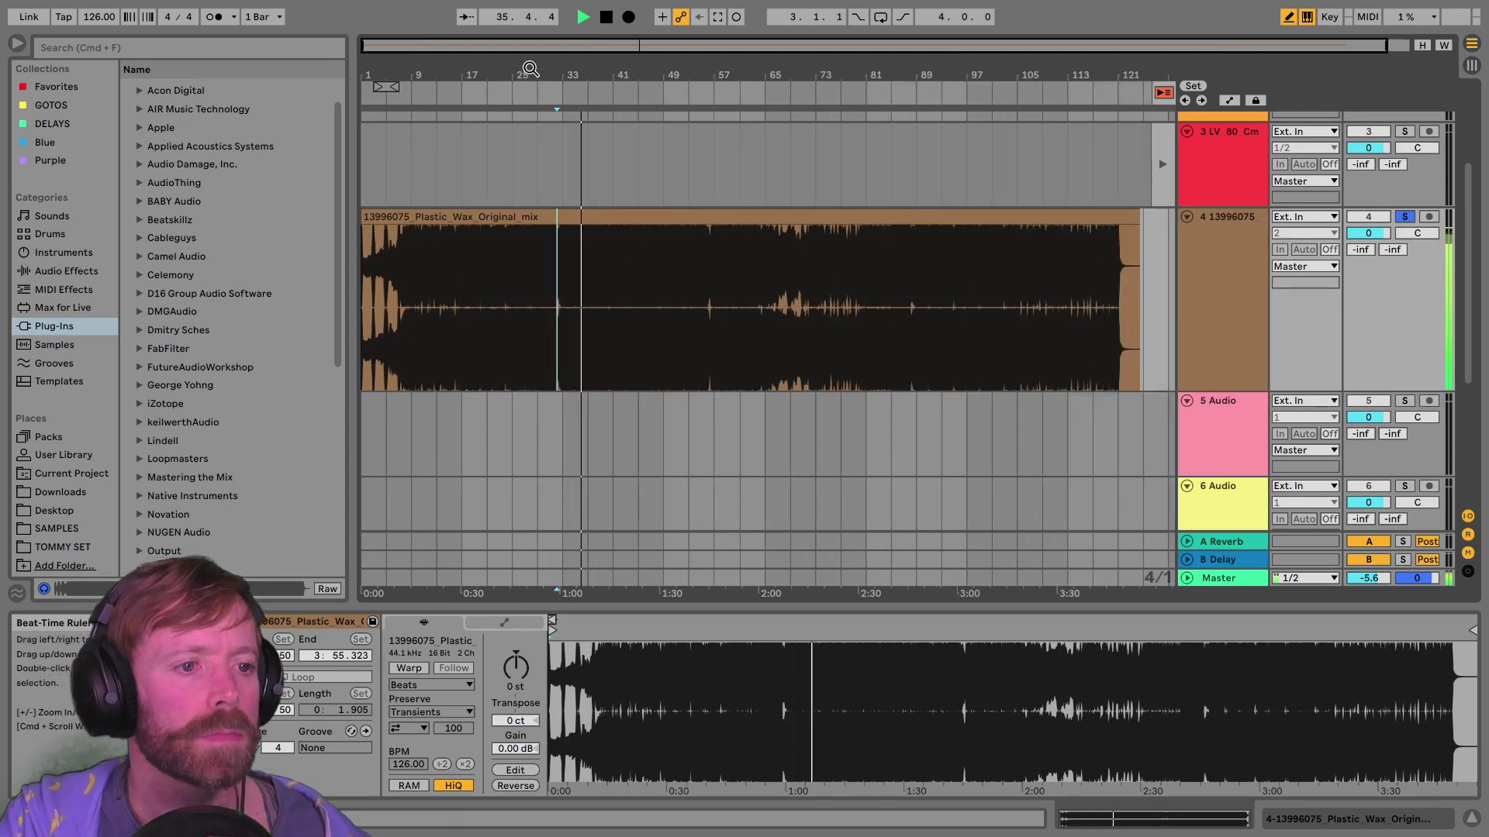
pyautogui.press('space')
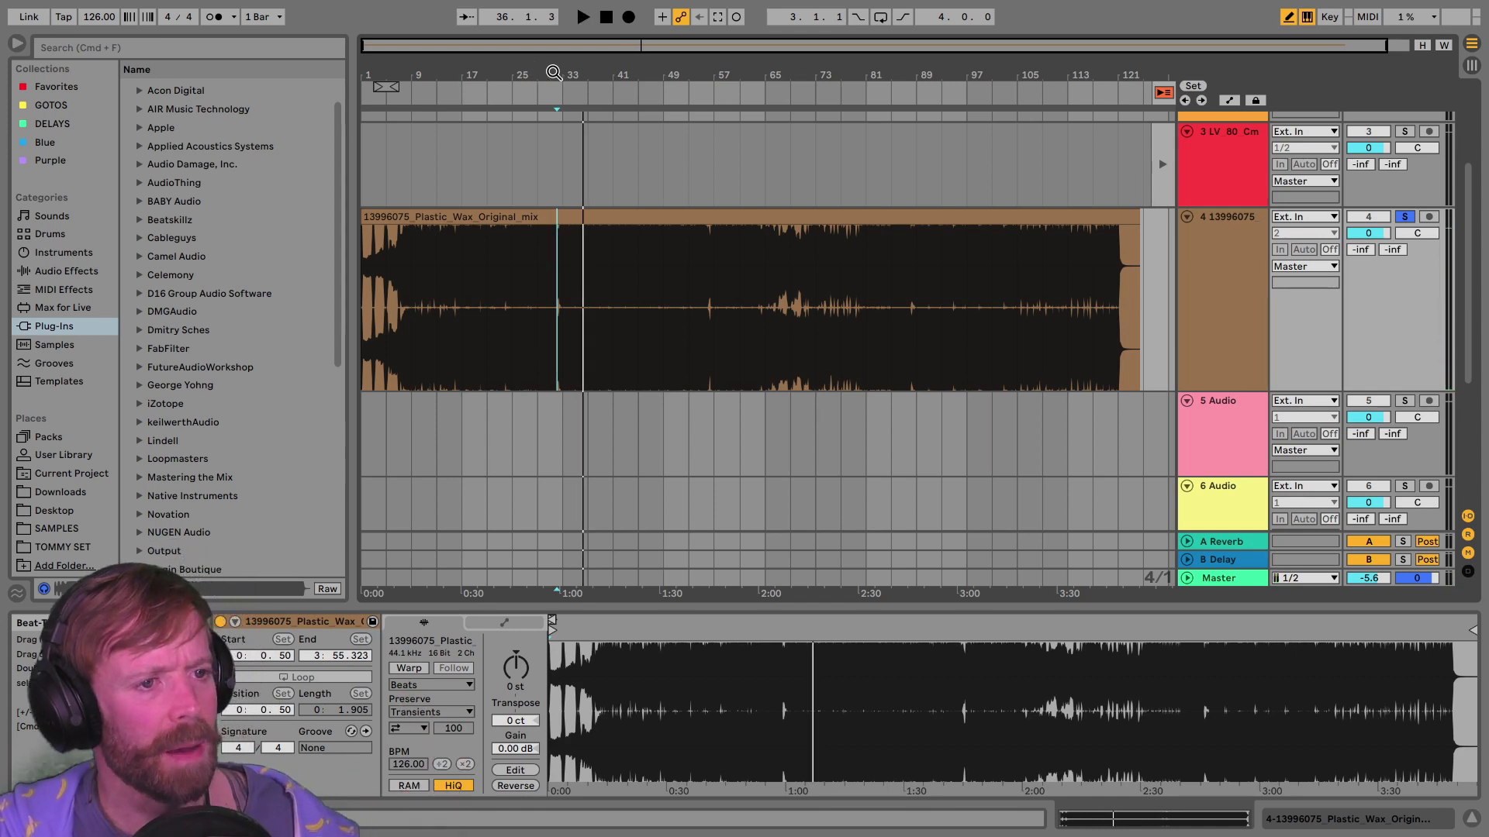
pyautogui.scroll(2, 553, 73)
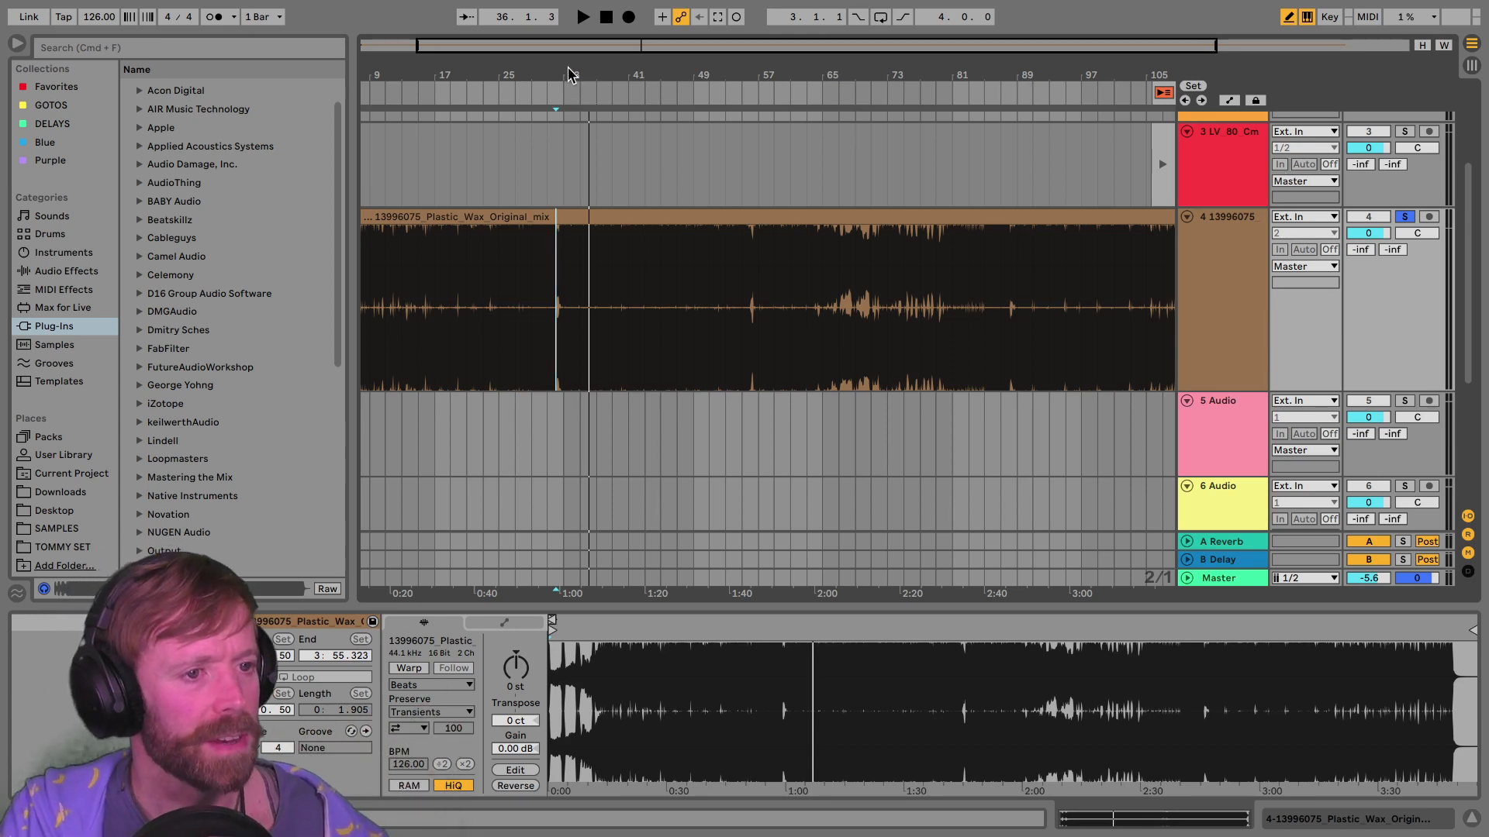
# Step: Zoom around bars 17–57 and set the playback start at bar 33
pyautogui.moveTo(570, 74); pyautogui.dragTo(580, 70)
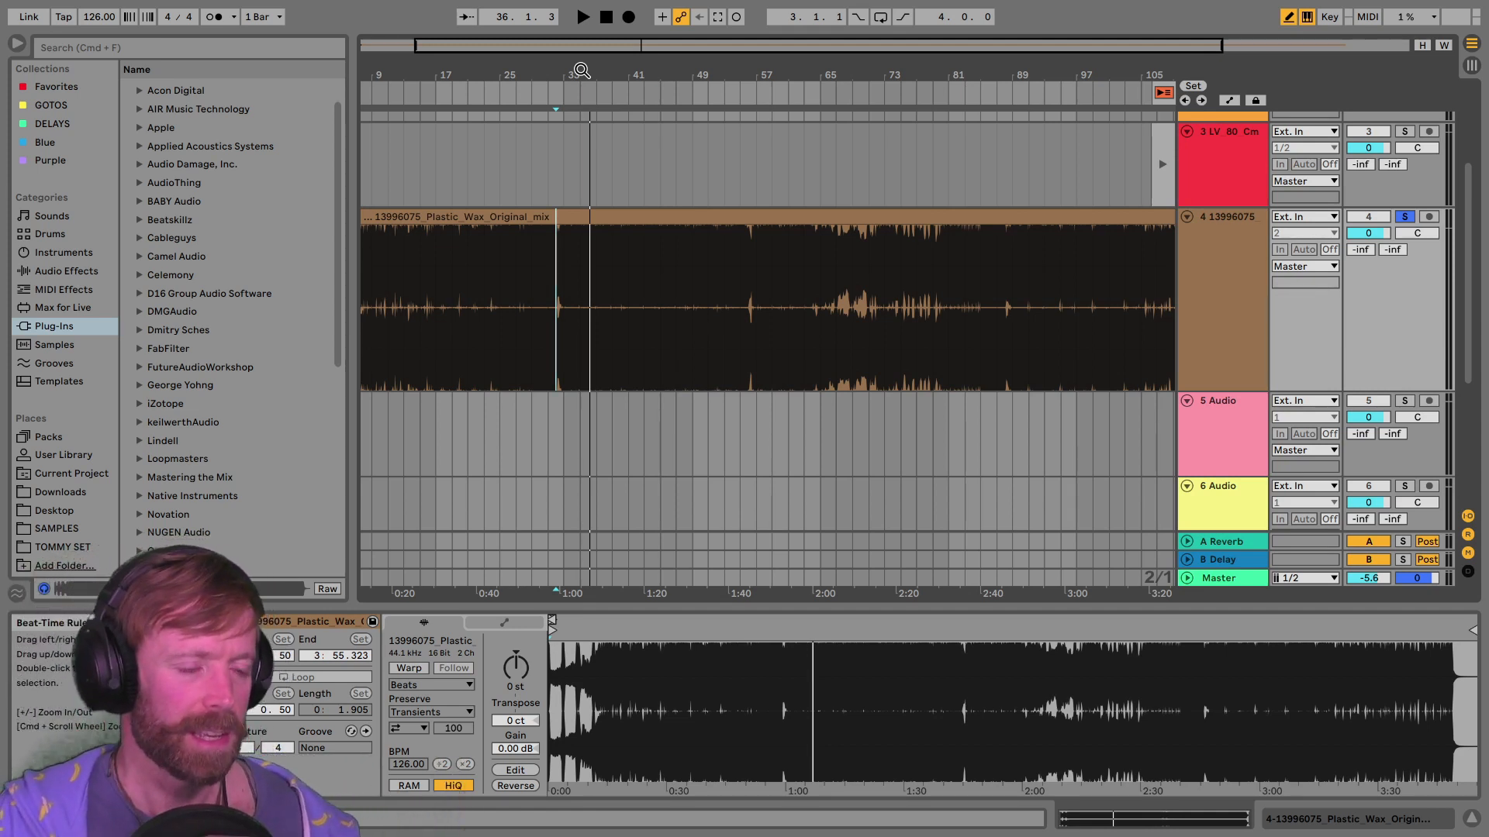
pyautogui.moveTo(580, 70); pyautogui.dragTo(705, 70)
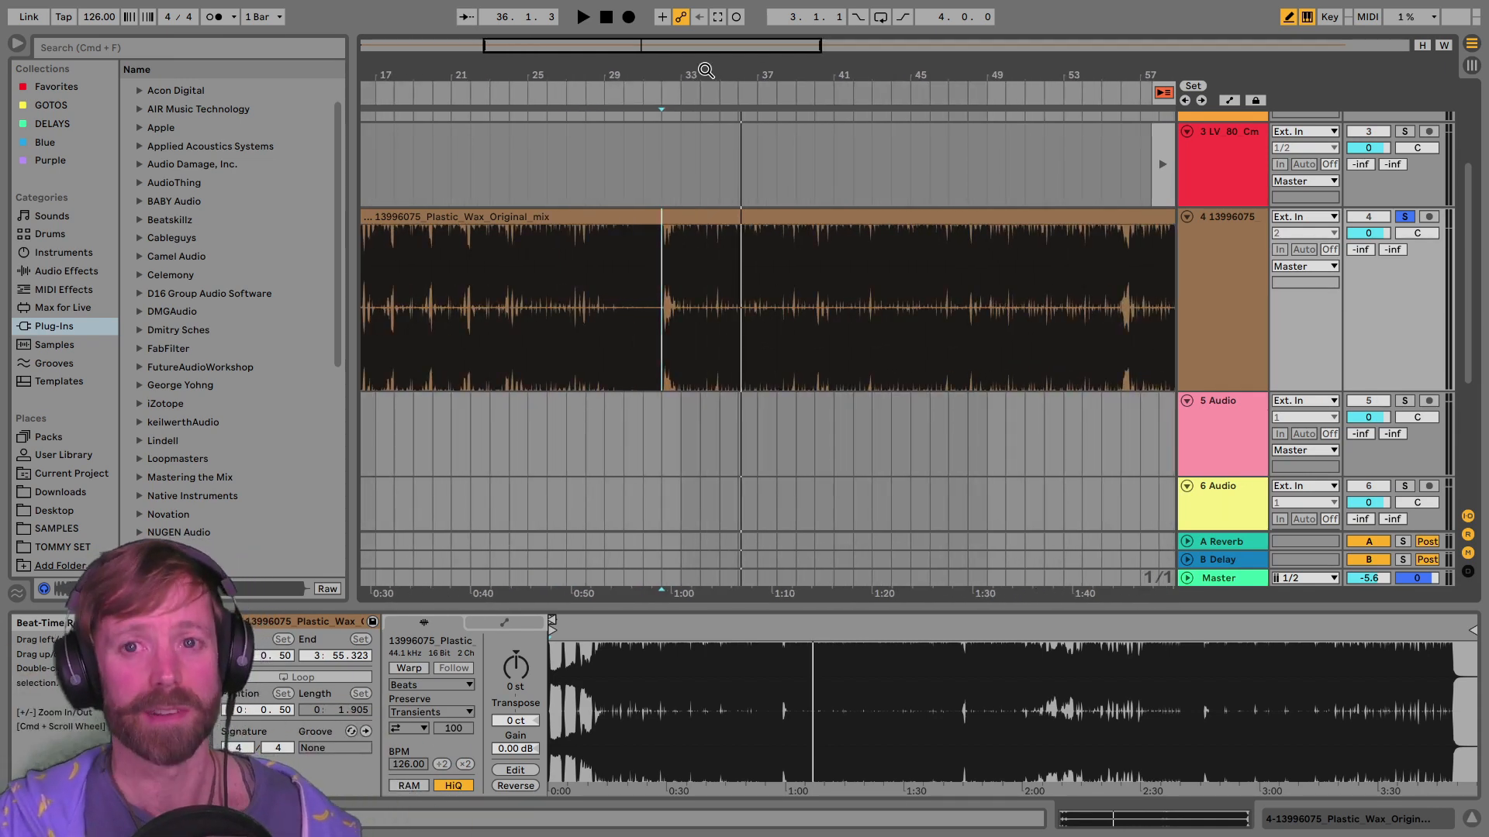
pyautogui.moveTo(698, 70); pyautogui.dragTo(694, 71)
pyautogui.click(674, 245)
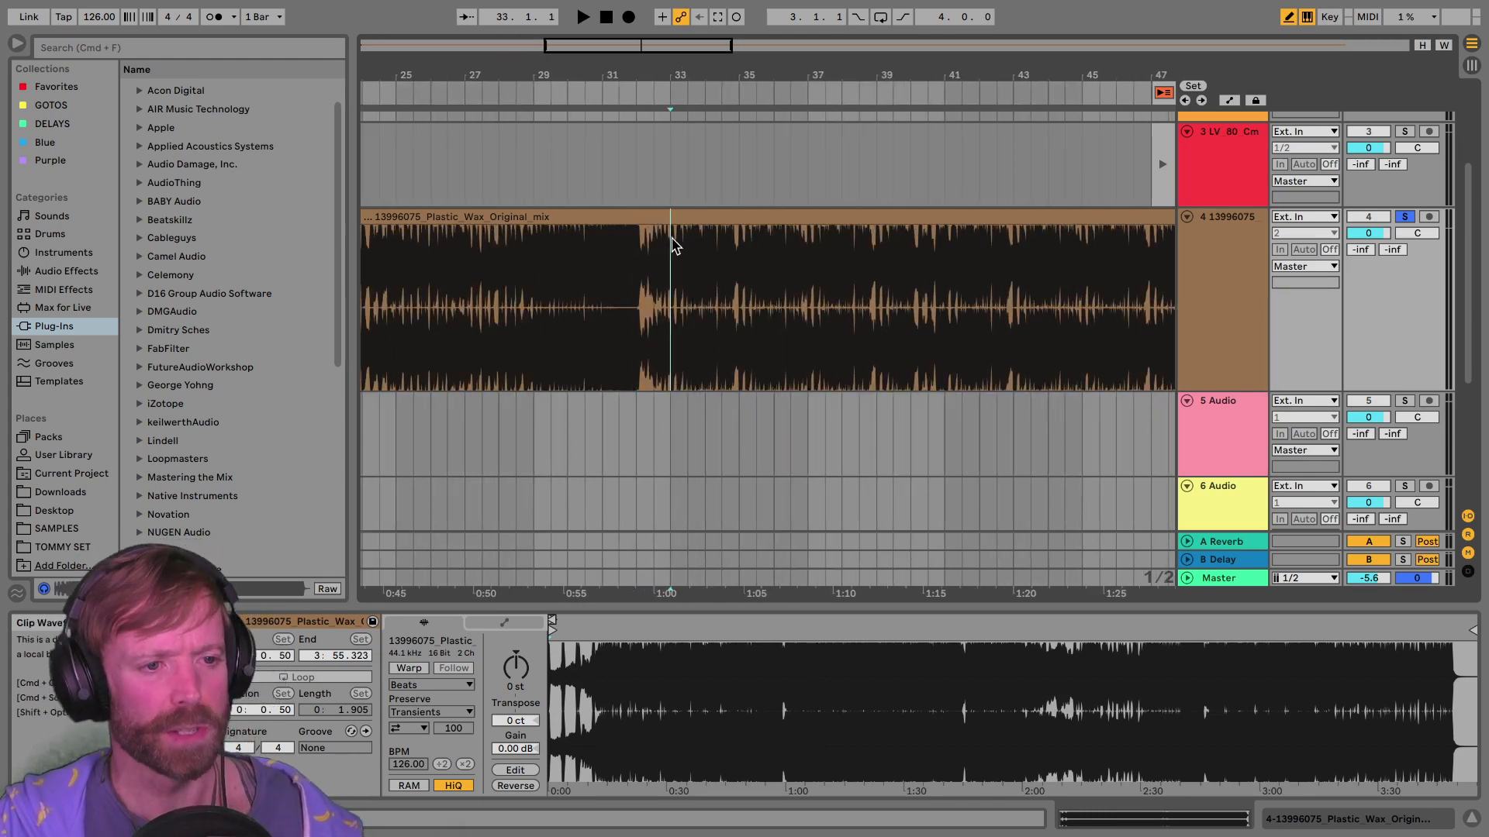
pyautogui.moveTo(629, 73); pyautogui.dragTo(627, 74)
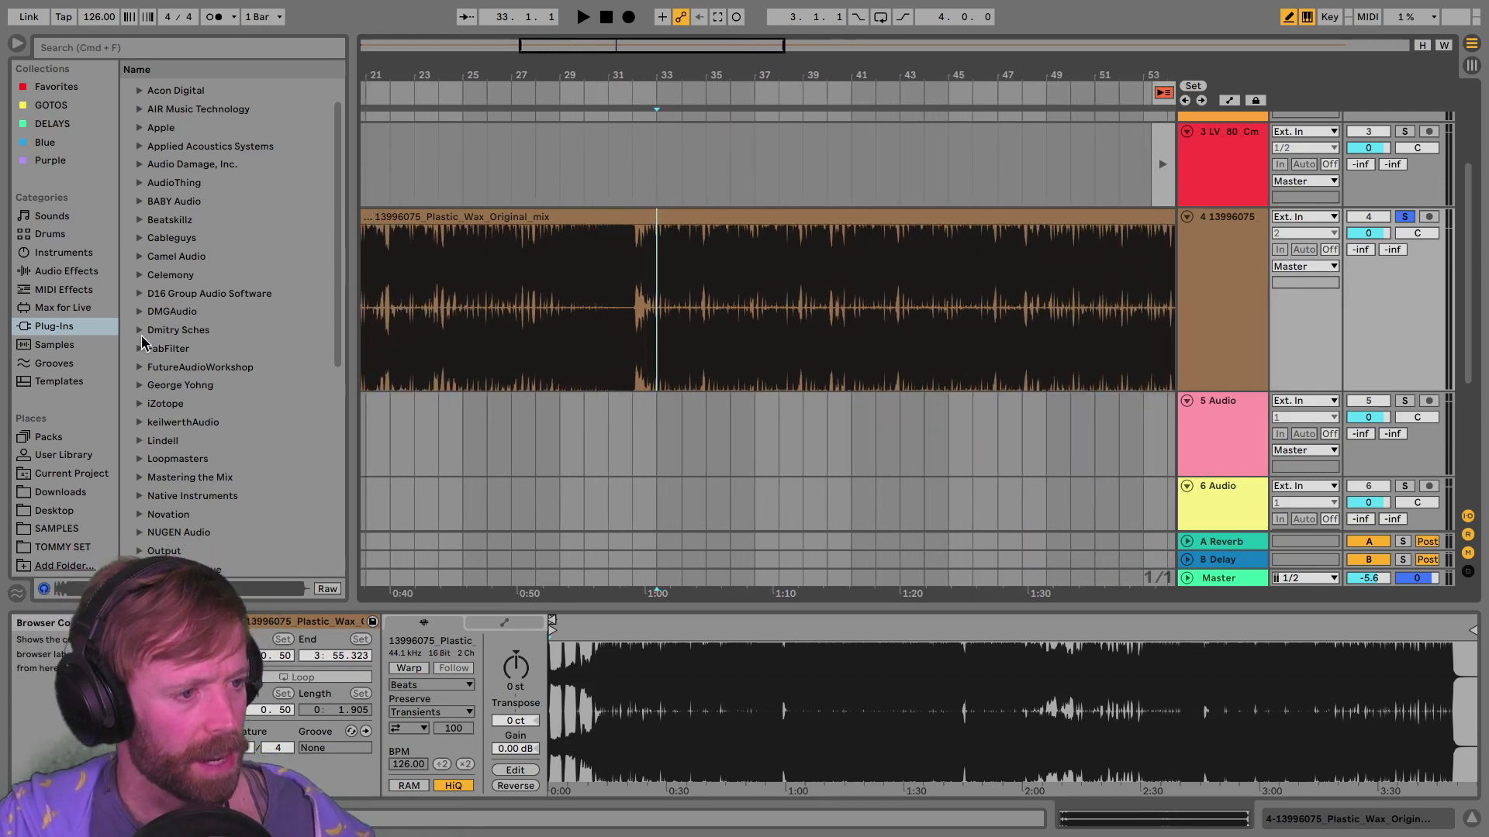
# Step: From the Purple collection, load TrackMeter with Lissajous.aupreset and StereoSavage on track 4
pyautogui.click(59, 160)
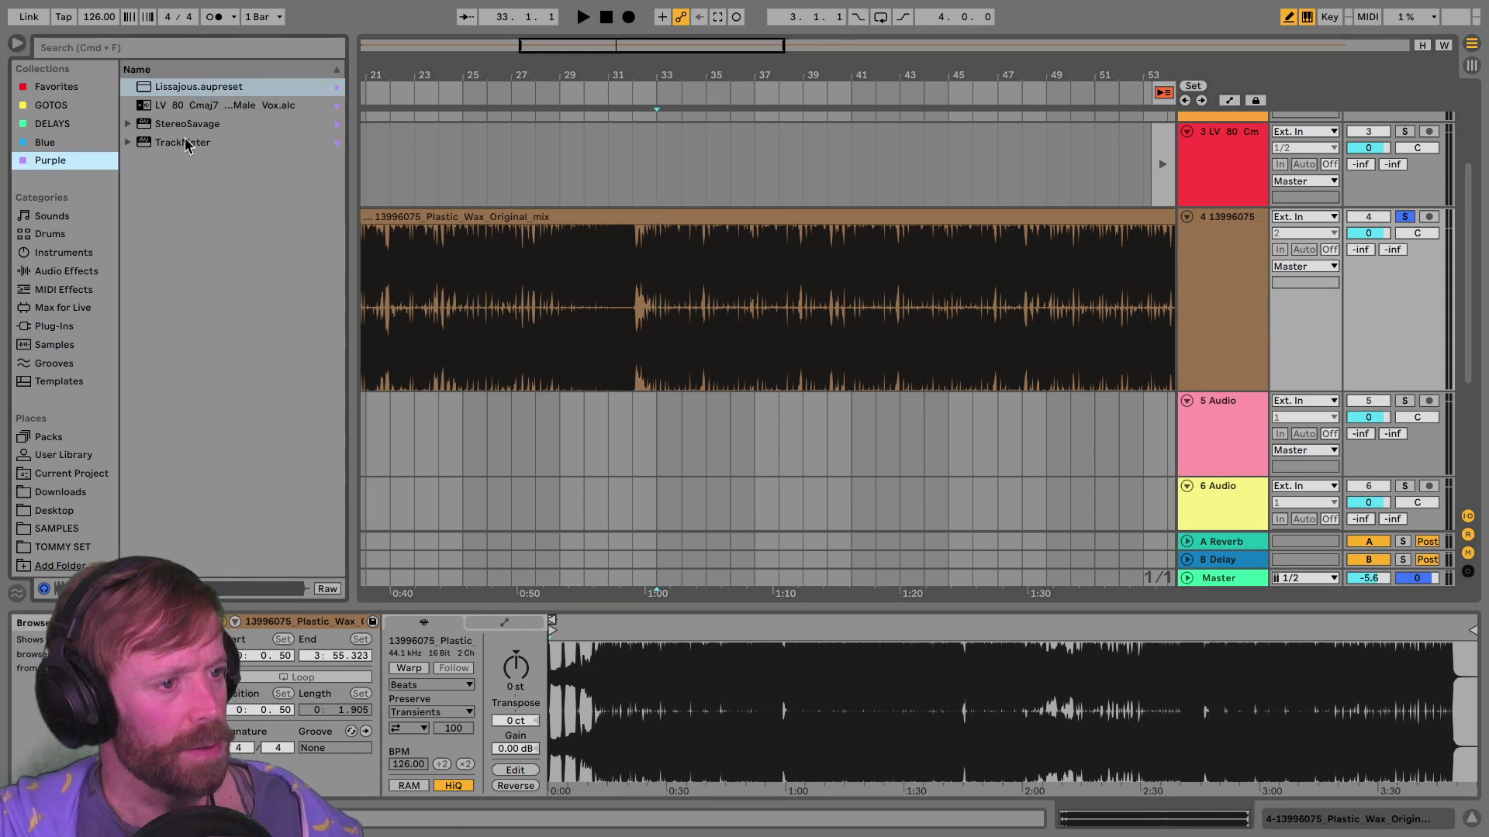
pyautogui.doubleClick(186, 142)
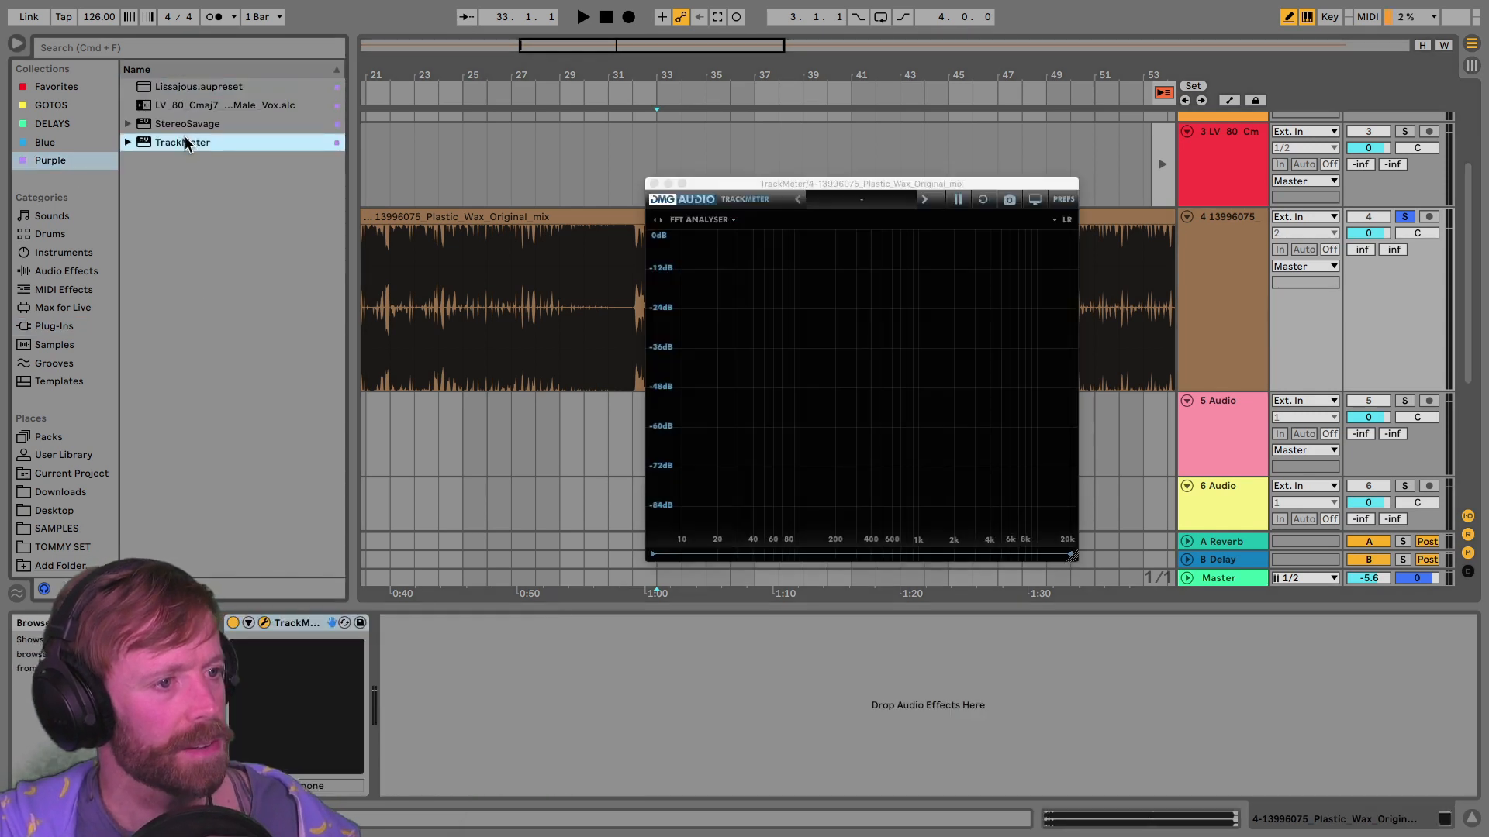
pyautogui.click(720, 177)
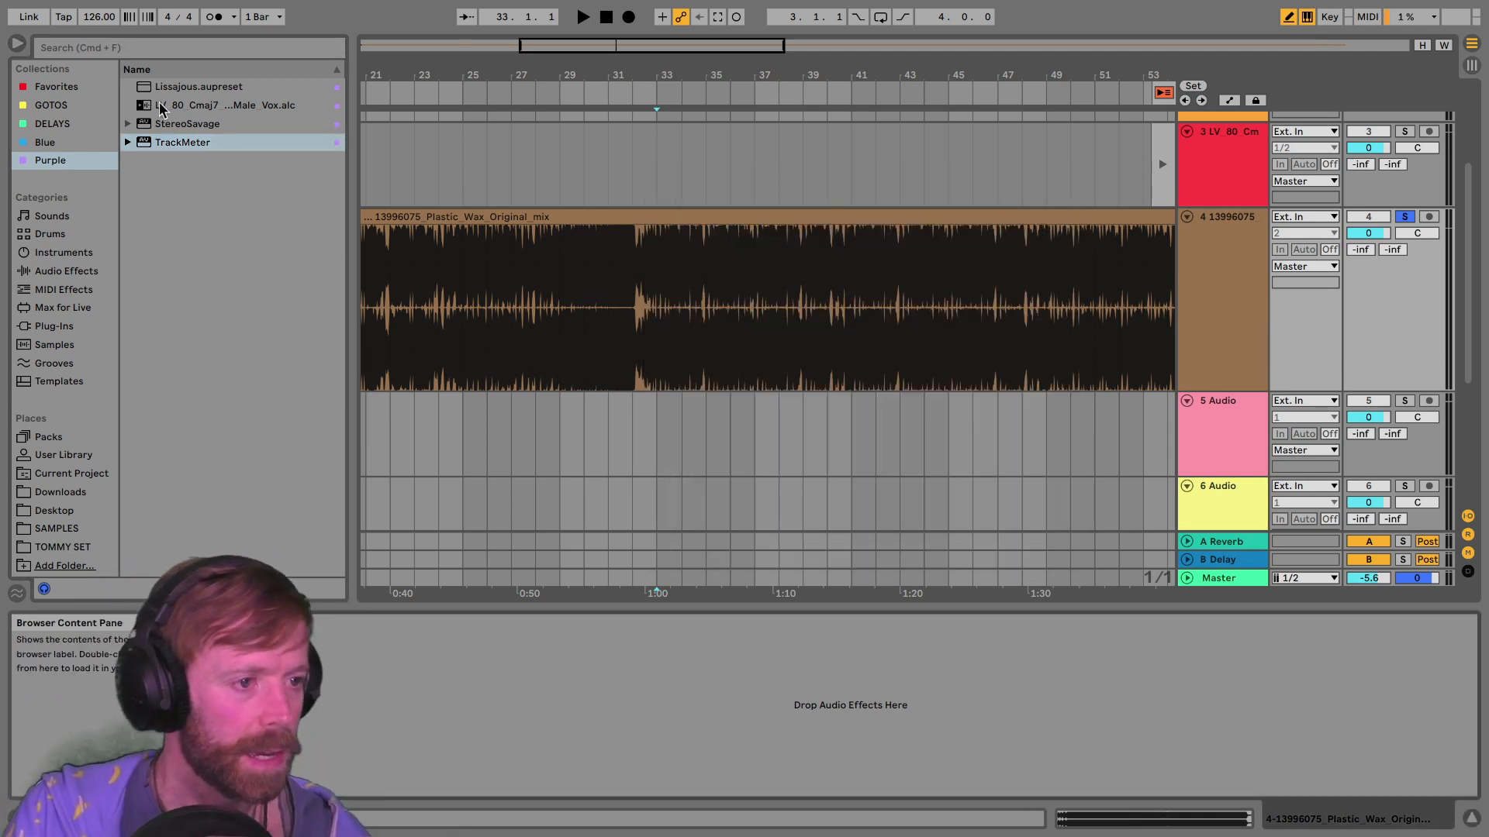
pyautogui.doubleClick(197, 87)
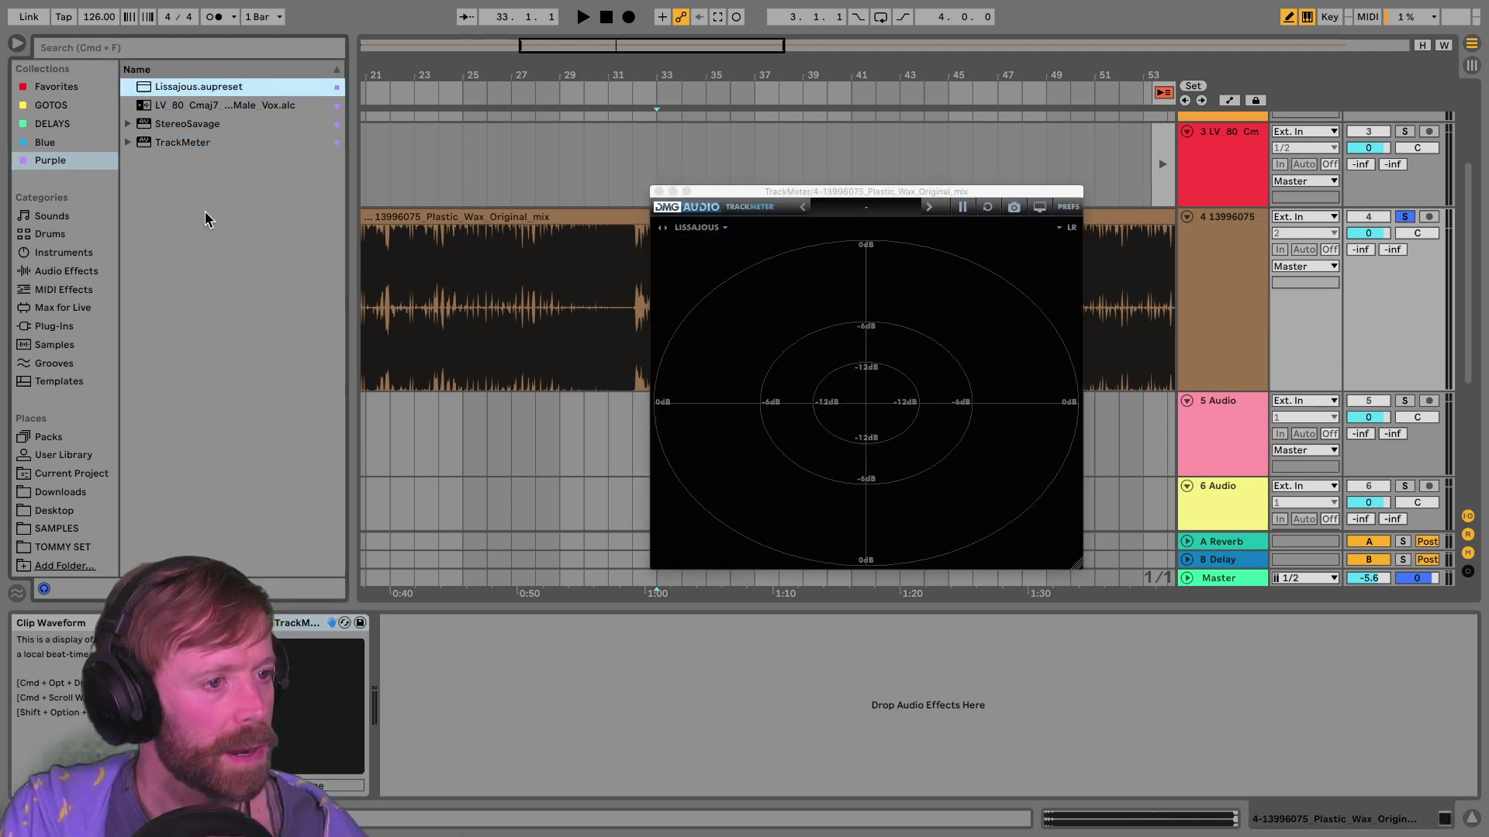
pyautogui.doubleClick(183, 130)
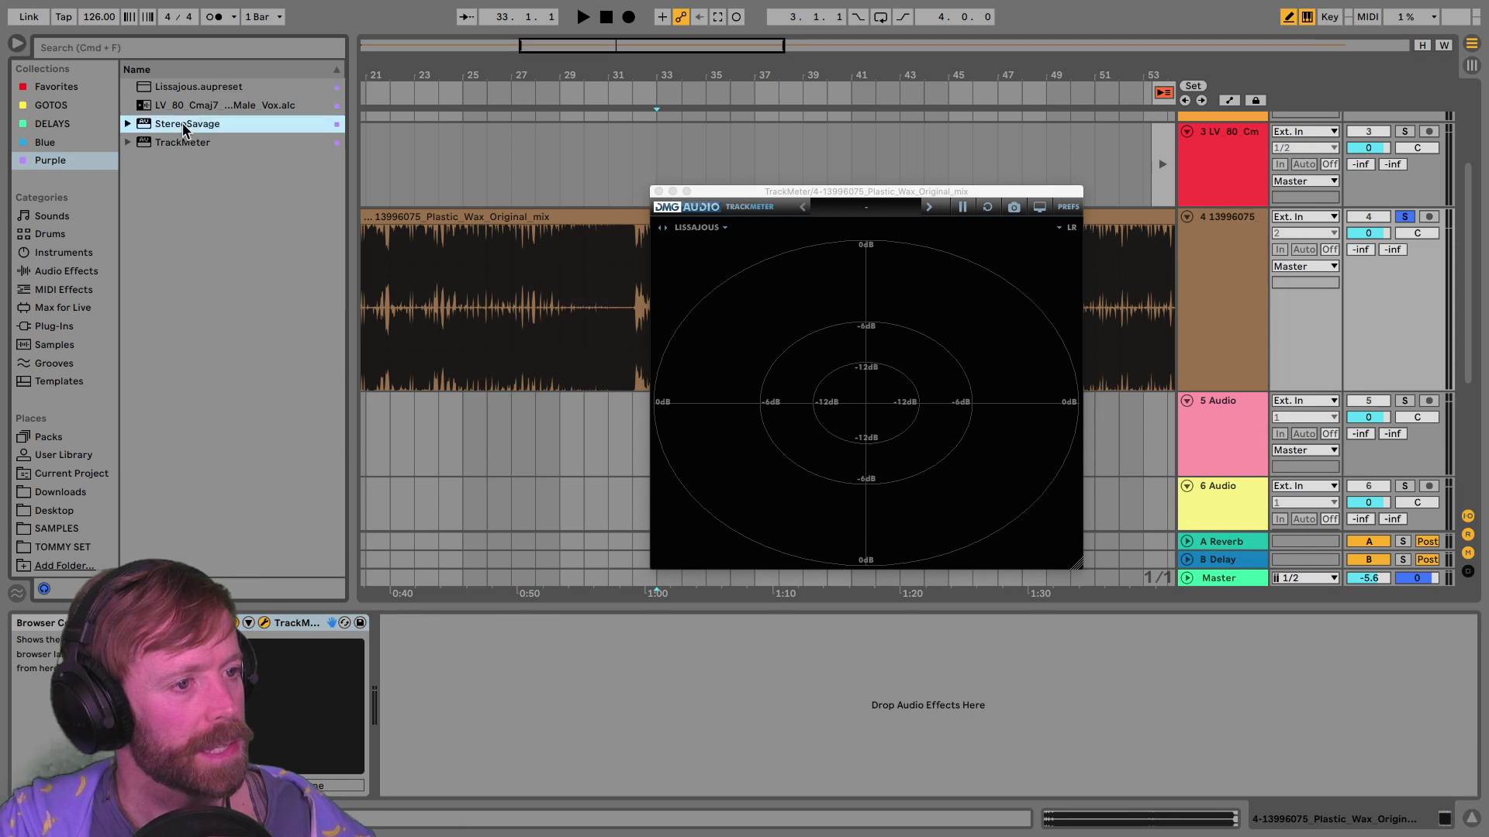
# Step: Position the TrackMeter and StereoSavage windows side by side above the track
pyautogui.moveTo(824, 191); pyautogui.dragTo(382, 172)
pyautogui.moveTo(522, 183); pyautogui.dragTo(420, 145)
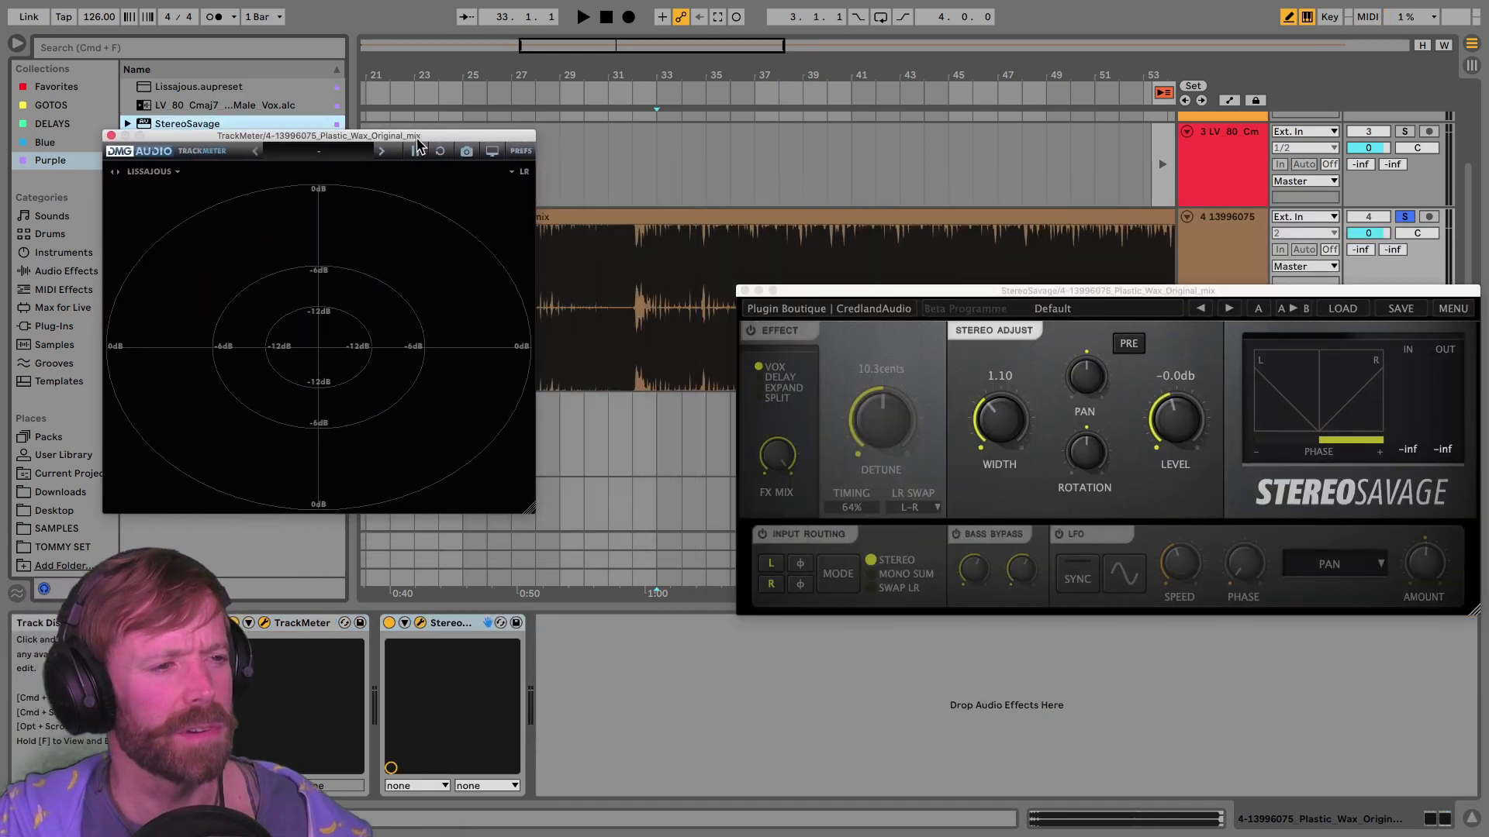
pyautogui.moveTo(894, 299); pyautogui.dragTo(789, 224)
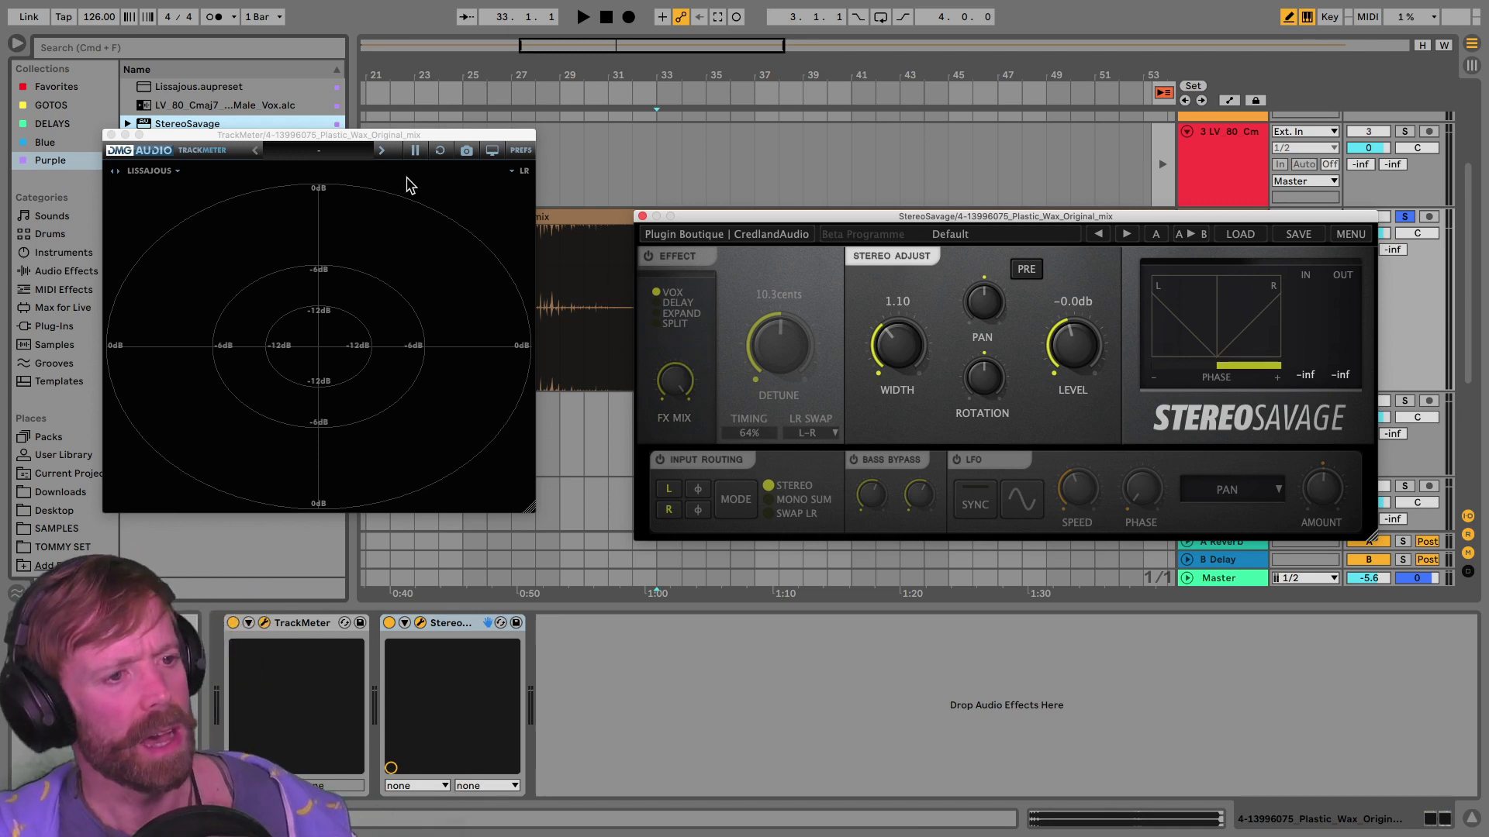
pyautogui.moveTo(373, 137); pyautogui.dragTo(425, 148)
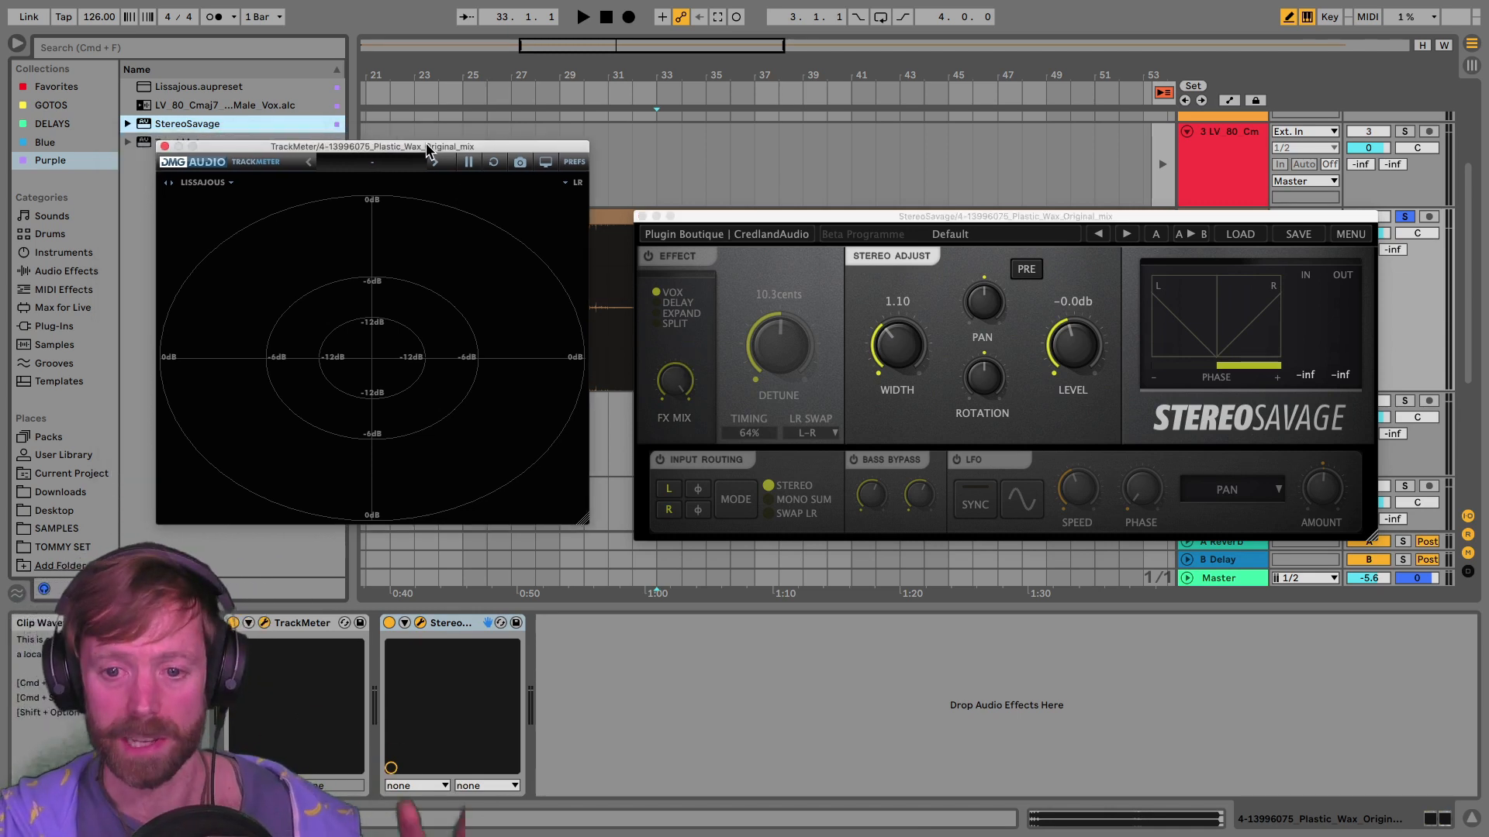
pyautogui.moveTo(756, 218); pyautogui.dragTo(733, 193)
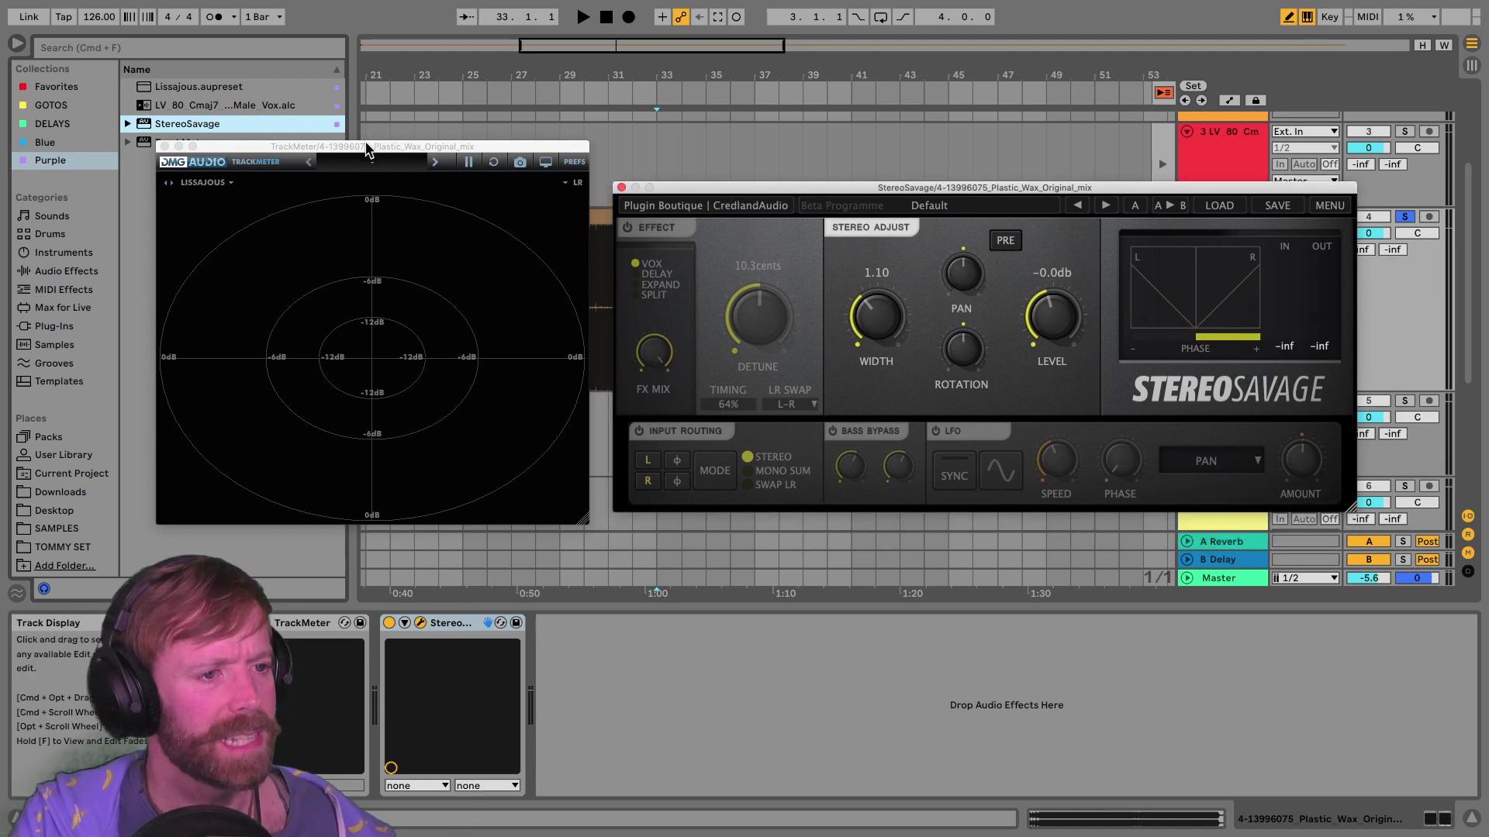
pyautogui.moveTo(366, 152); pyautogui.dragTo(363, 157)
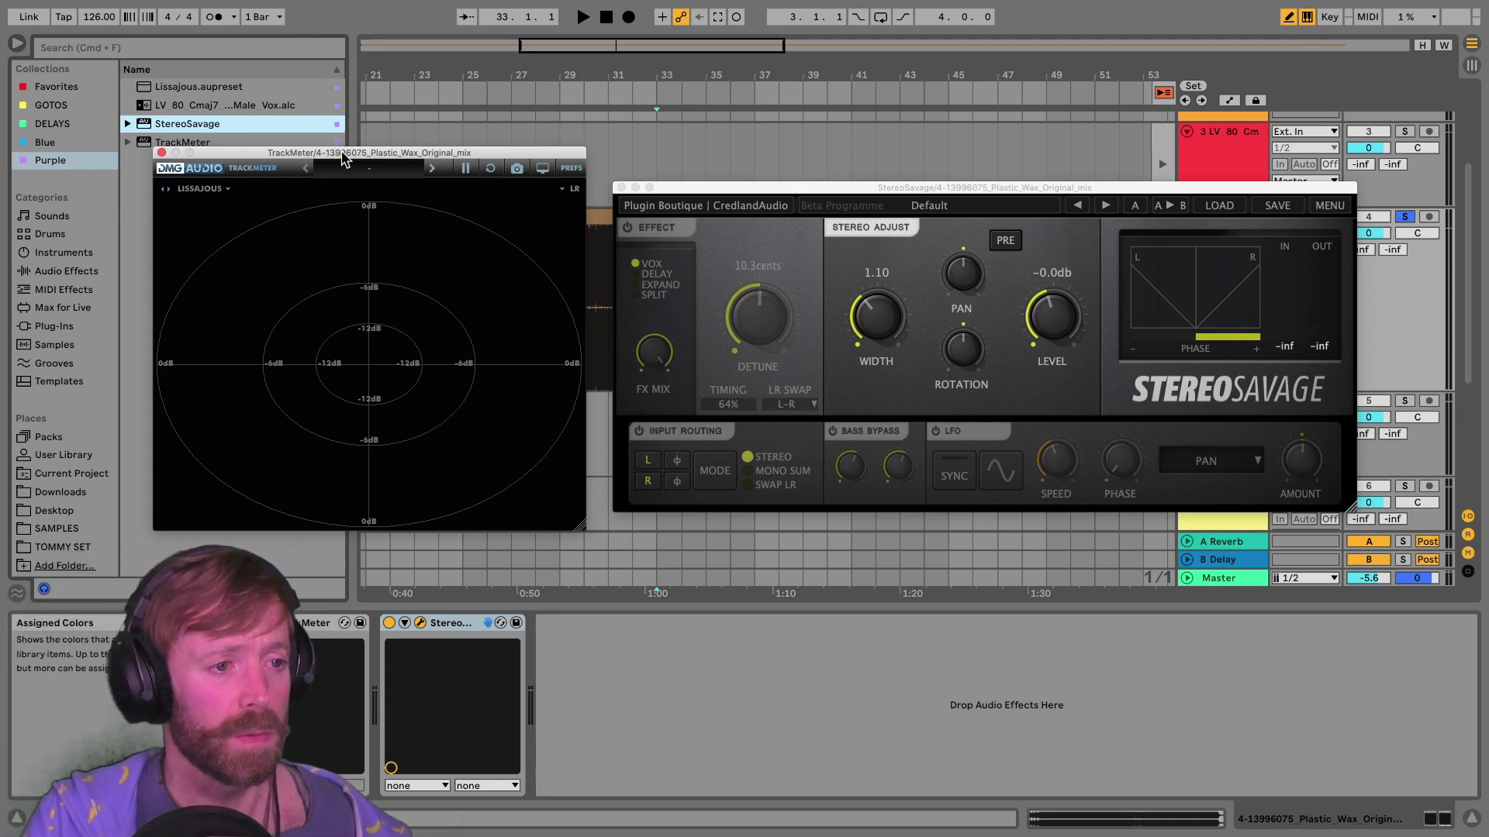
pyautogui.moveTo(343, 160); pyautogui.dragTo(325, 158)
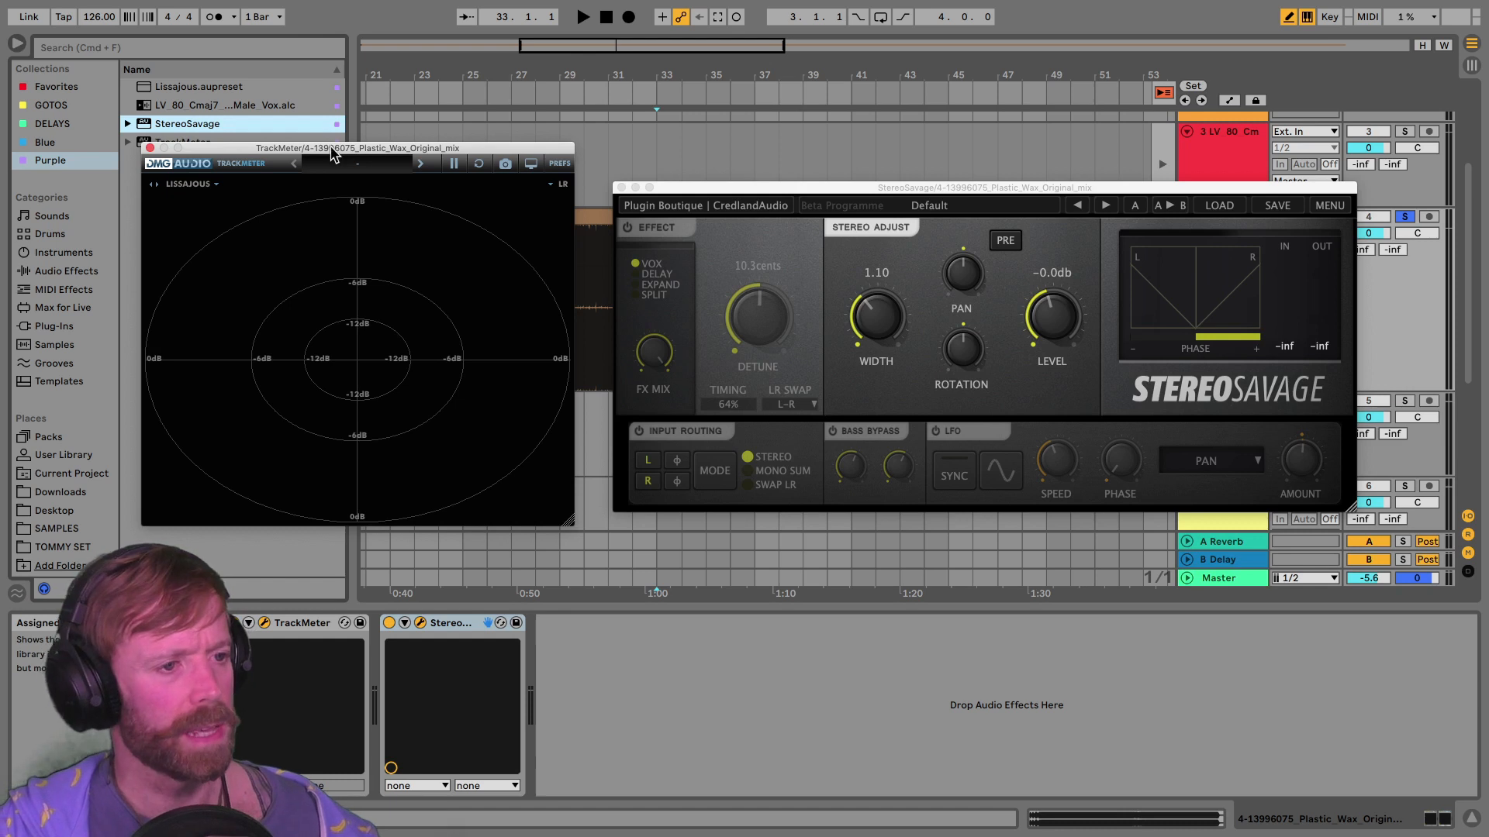
pyautogui.moveTo(332, 155); pyautogui.dragTo(328, 156)
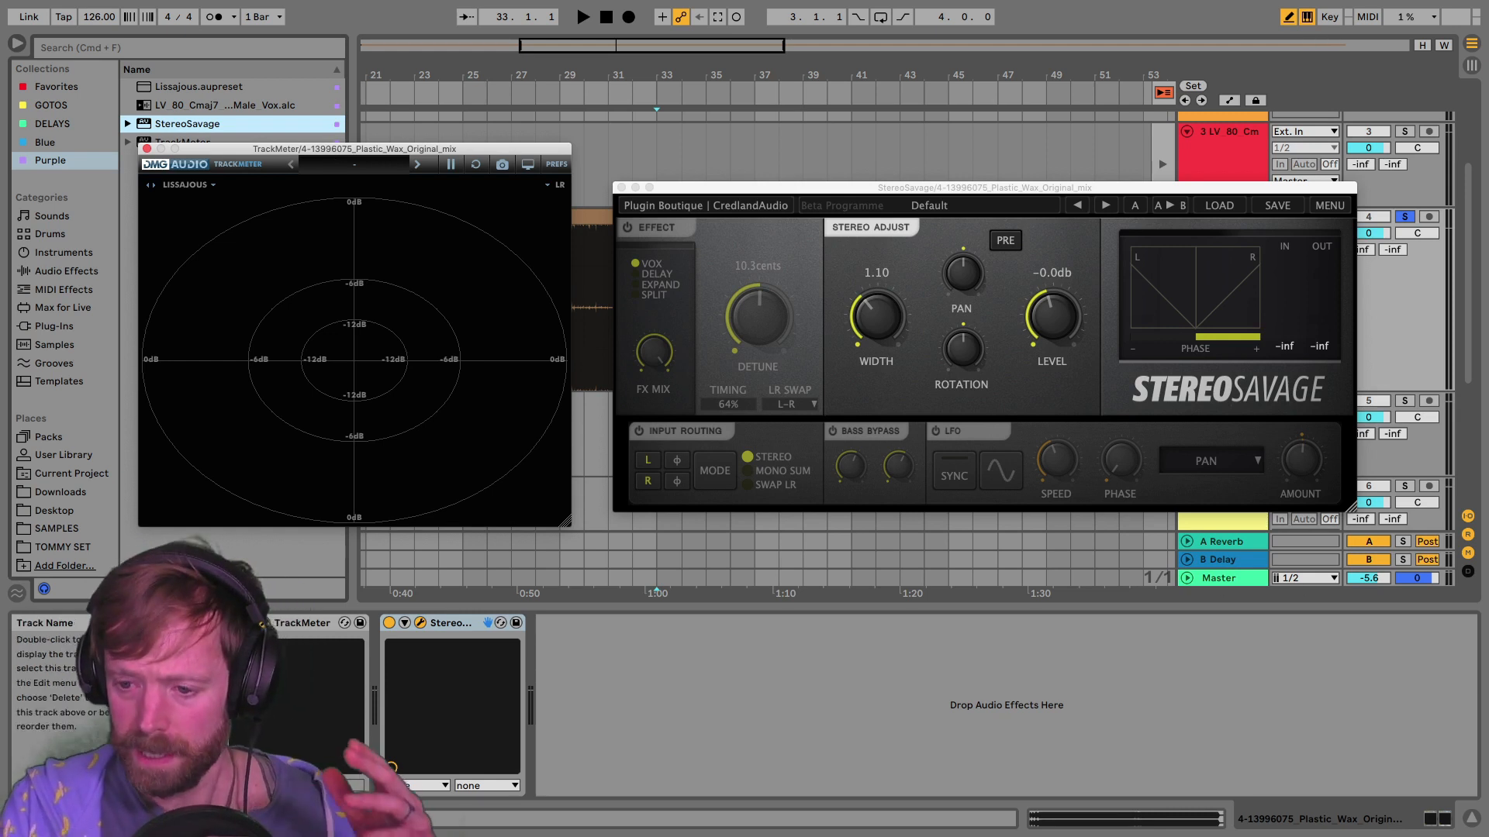
# Step: Hide and re-show both plug-in windows with the plug-in window shortcut
pyautogui.press('super+alt+p')
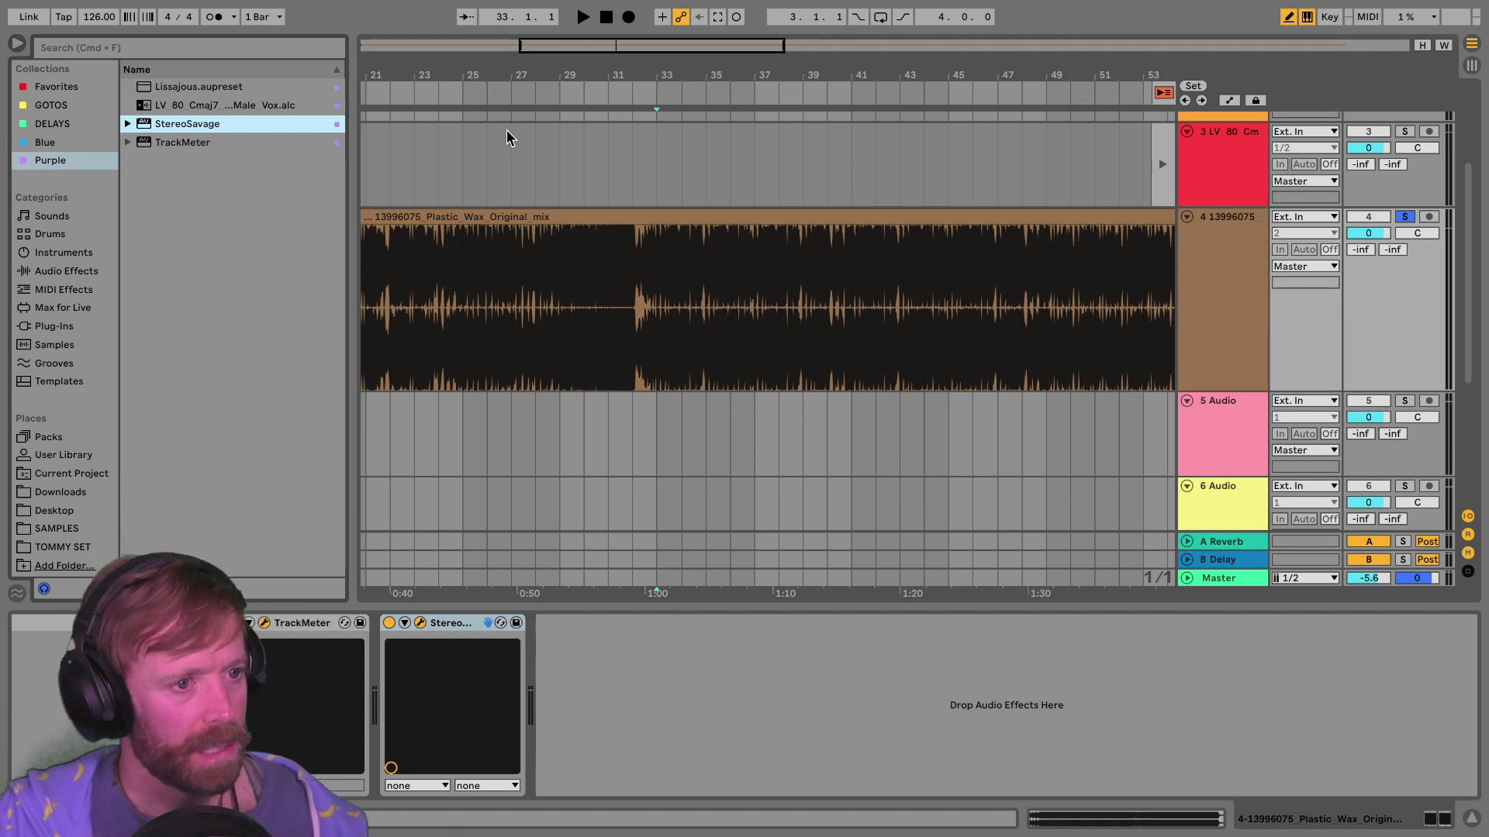
pyautogui.hotkey('ctrl', 'alt', 'p')
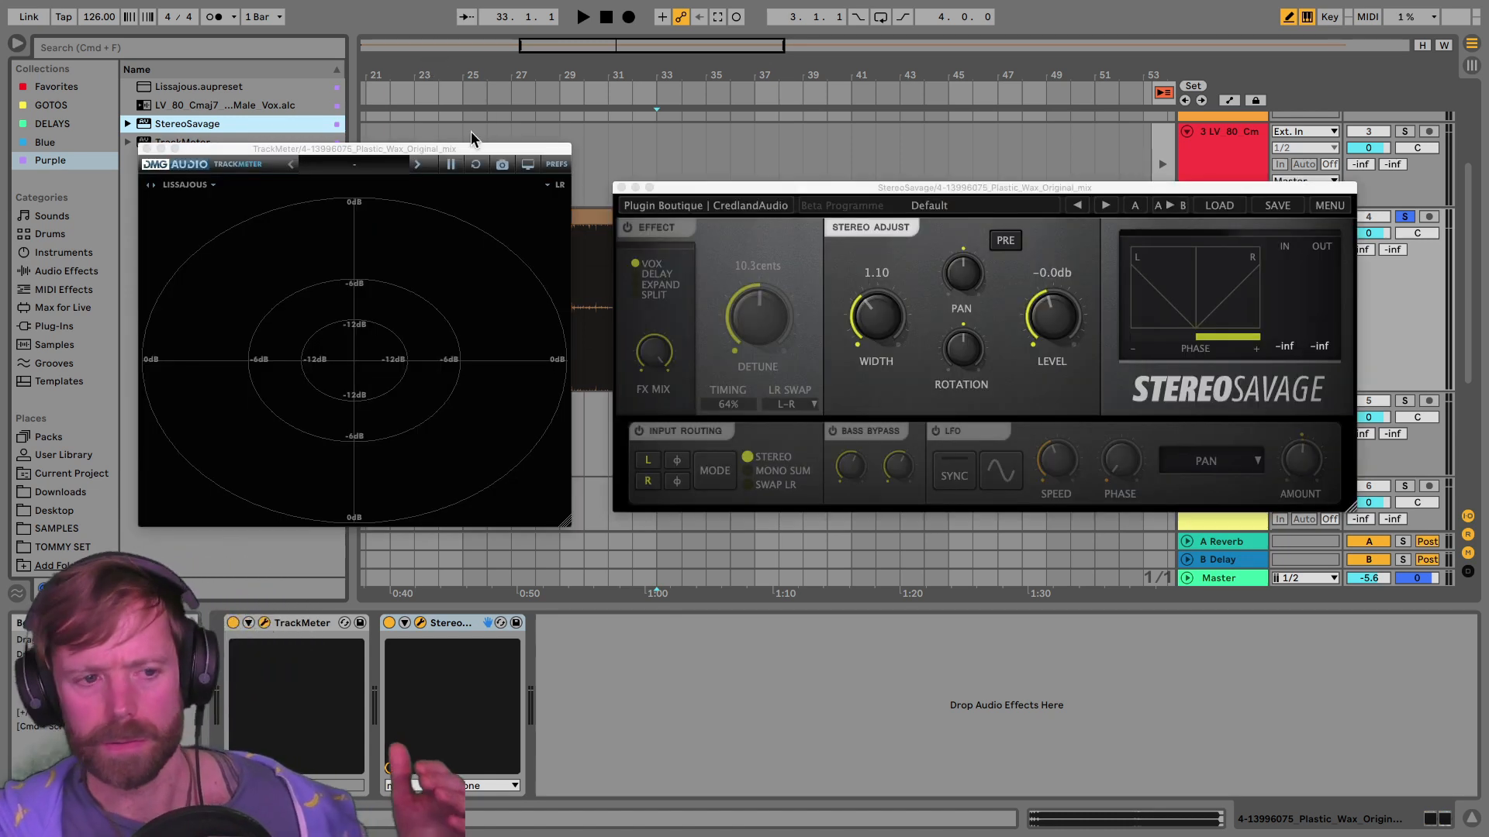
pyautogui.moveTo(296, 150); pyautogui.dragTo(463, 106)
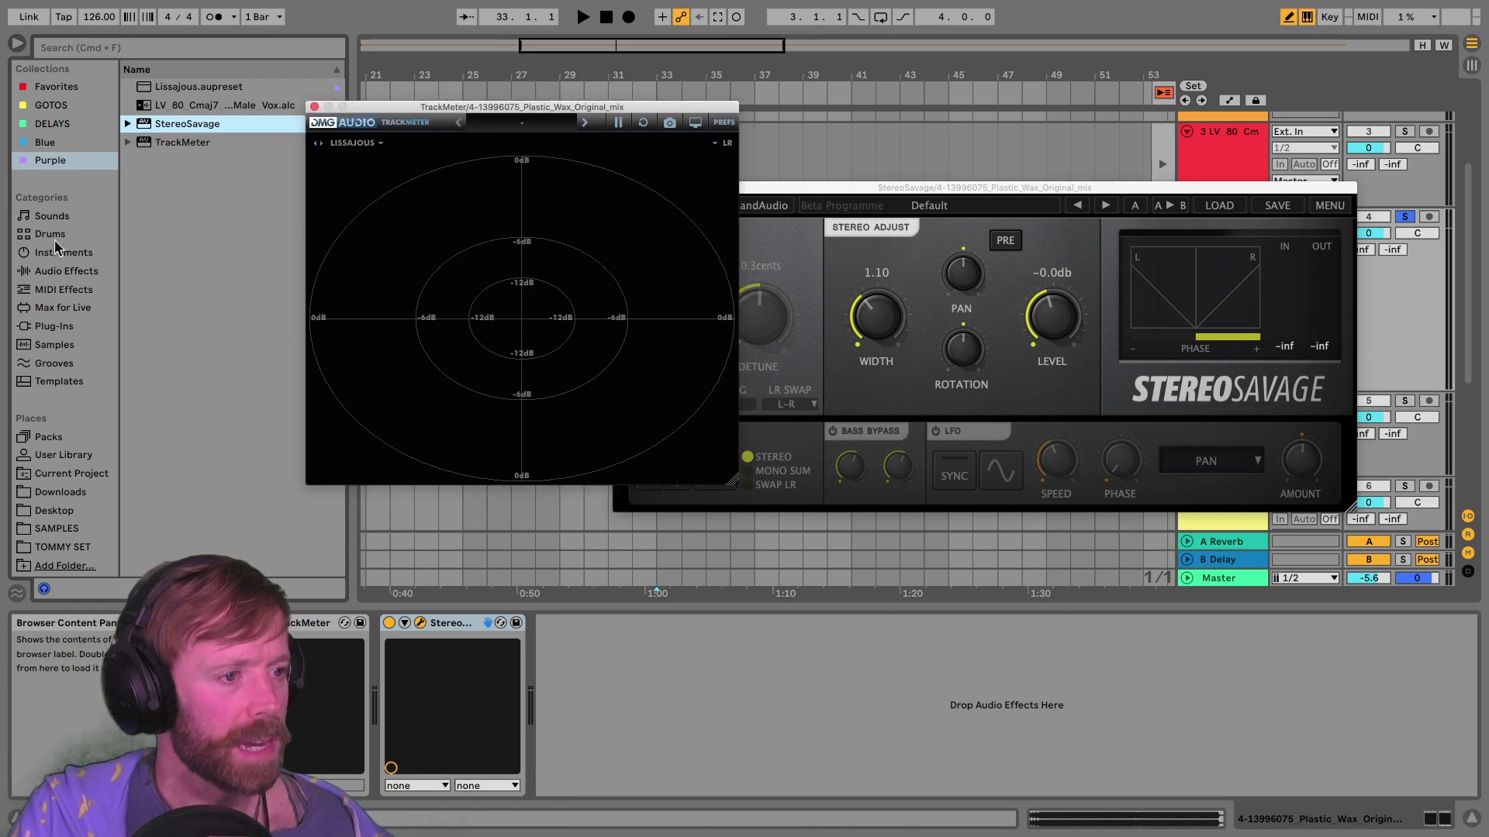
pyautogui.click(58, 271)
pyautogui.click(172, 293)
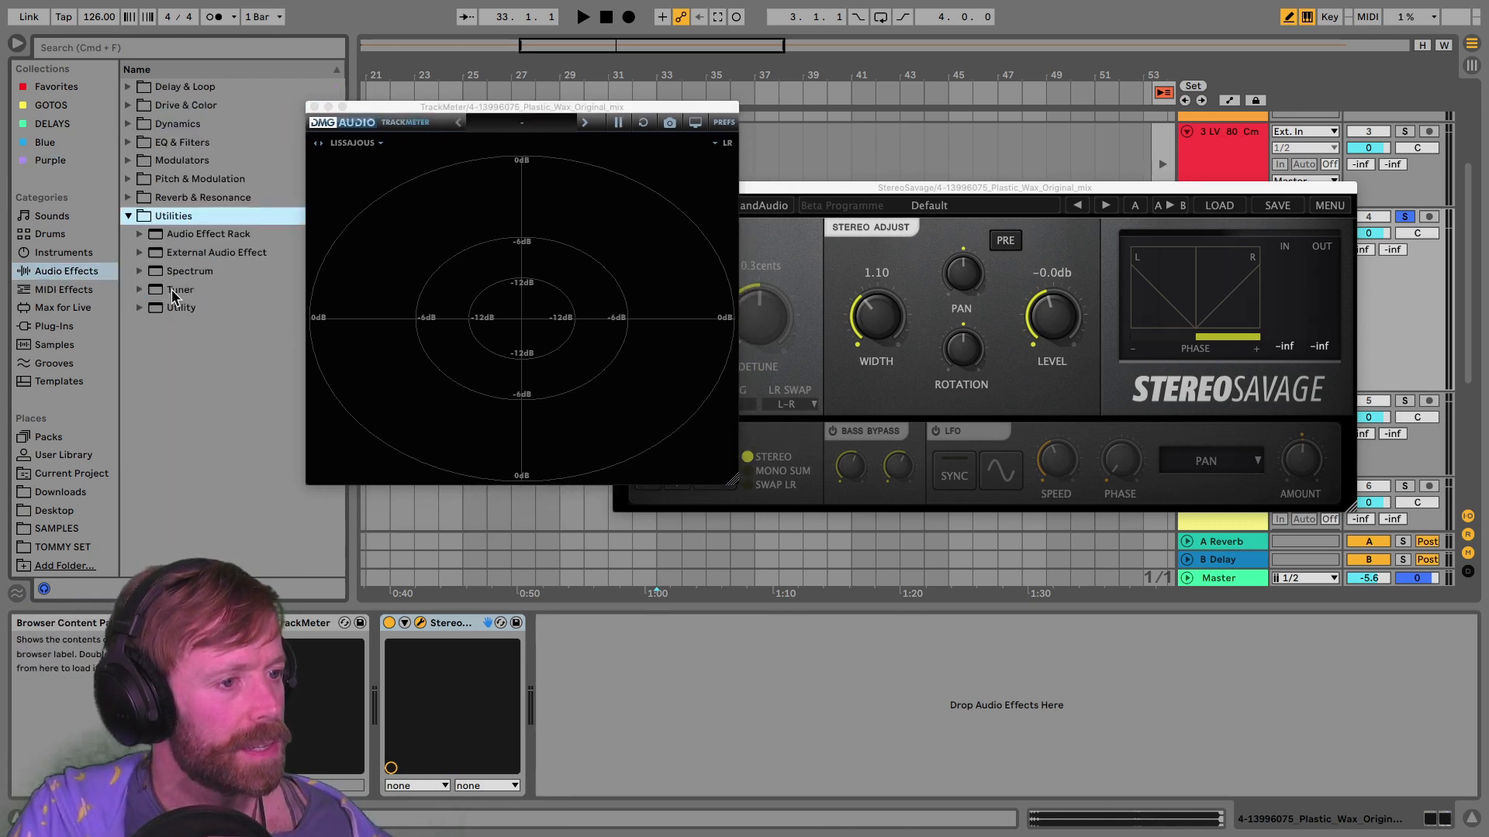
pyautogui.doubleClick(177, 305)
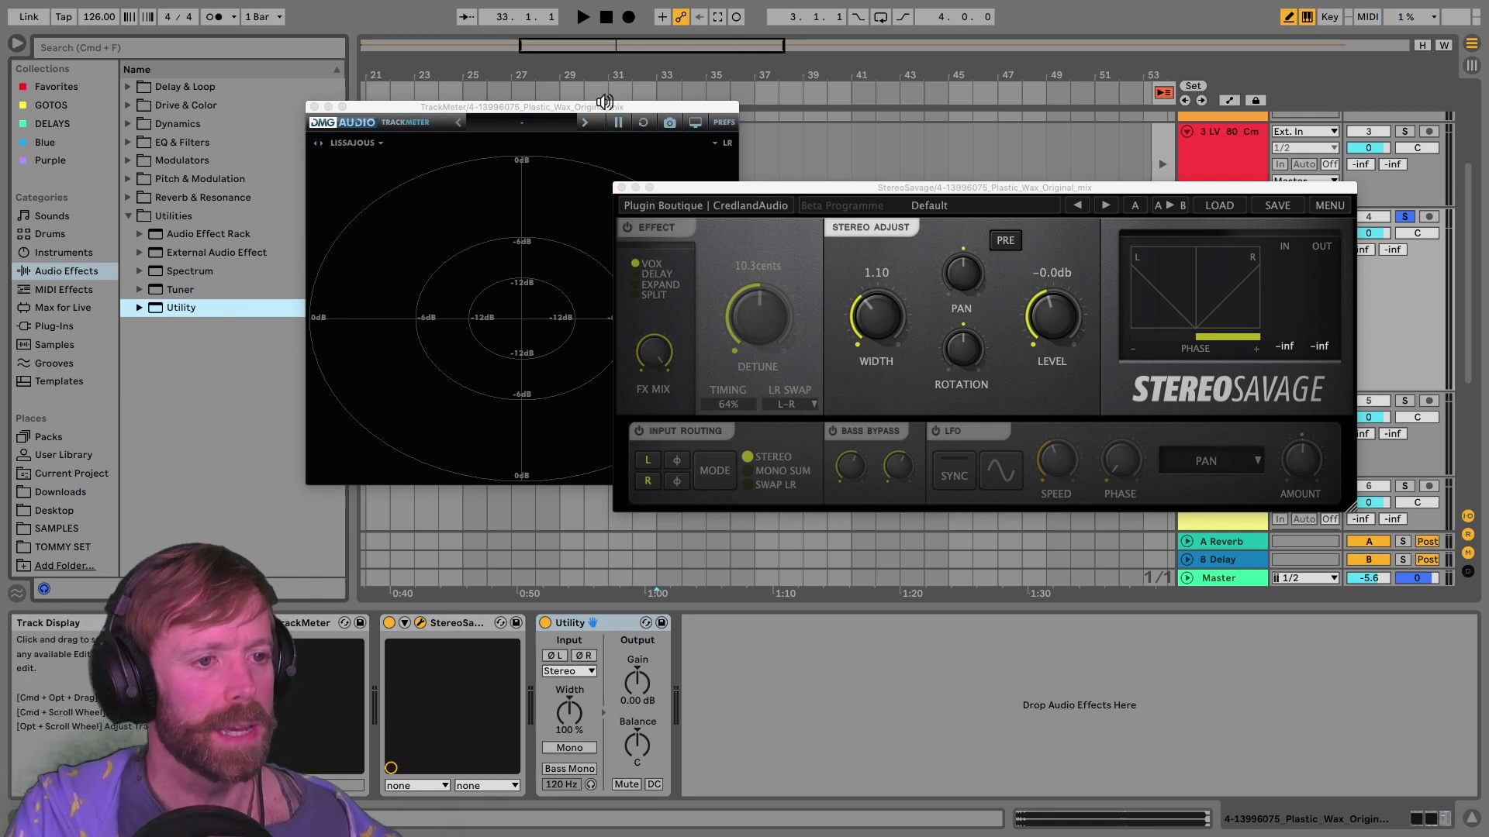
pyautogui.moveTo(604, 102)
pyautogui.mouseDown()
pyautogui.moveTo(480, 162)
pyautogui.moveTo(497, 137)
pyautogui.mouseUp()
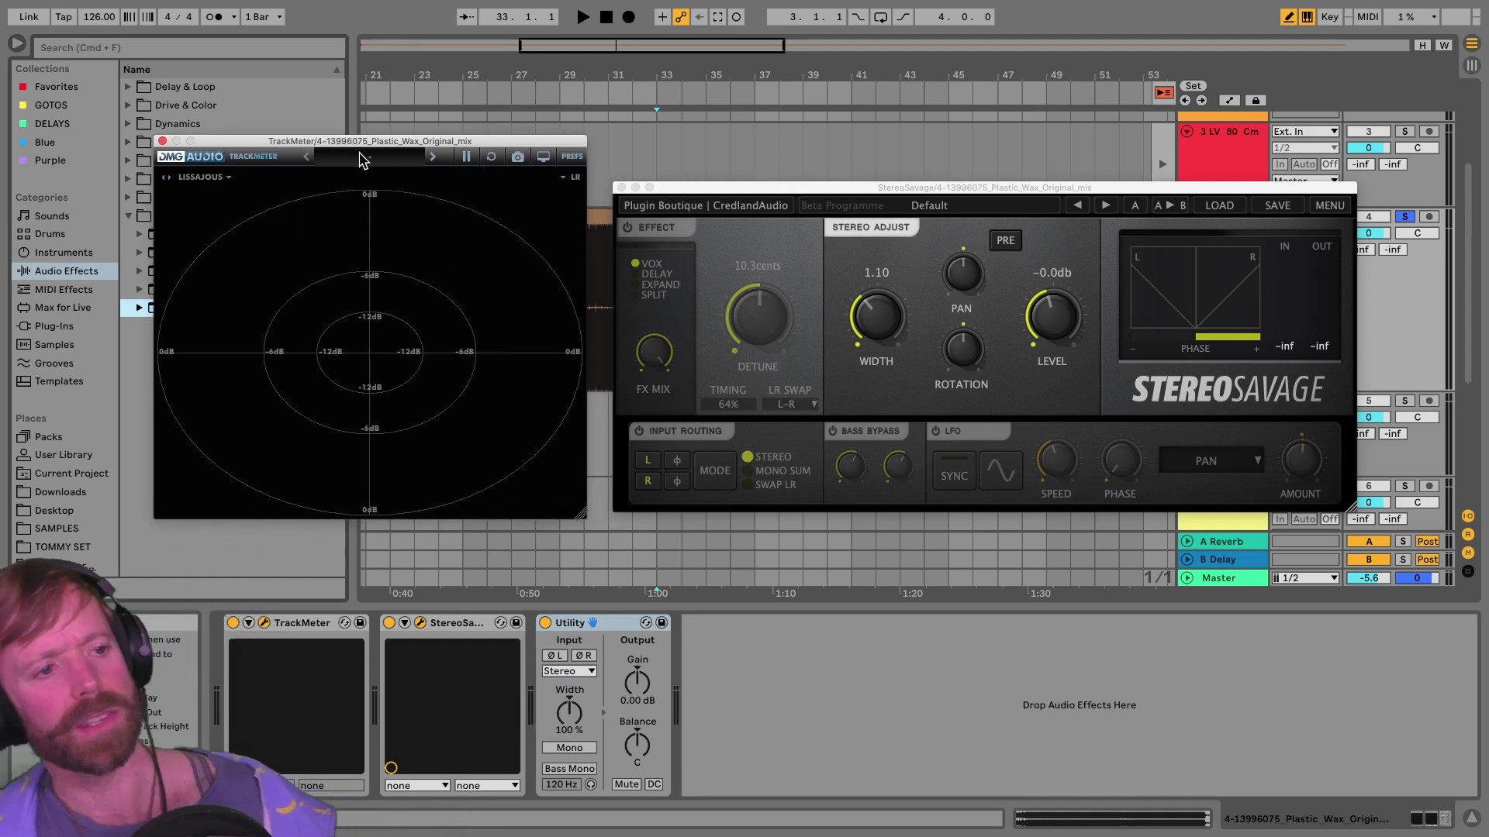
pyautogui.moveTo(376, 148); pyautogui.dragTo(346, 135)
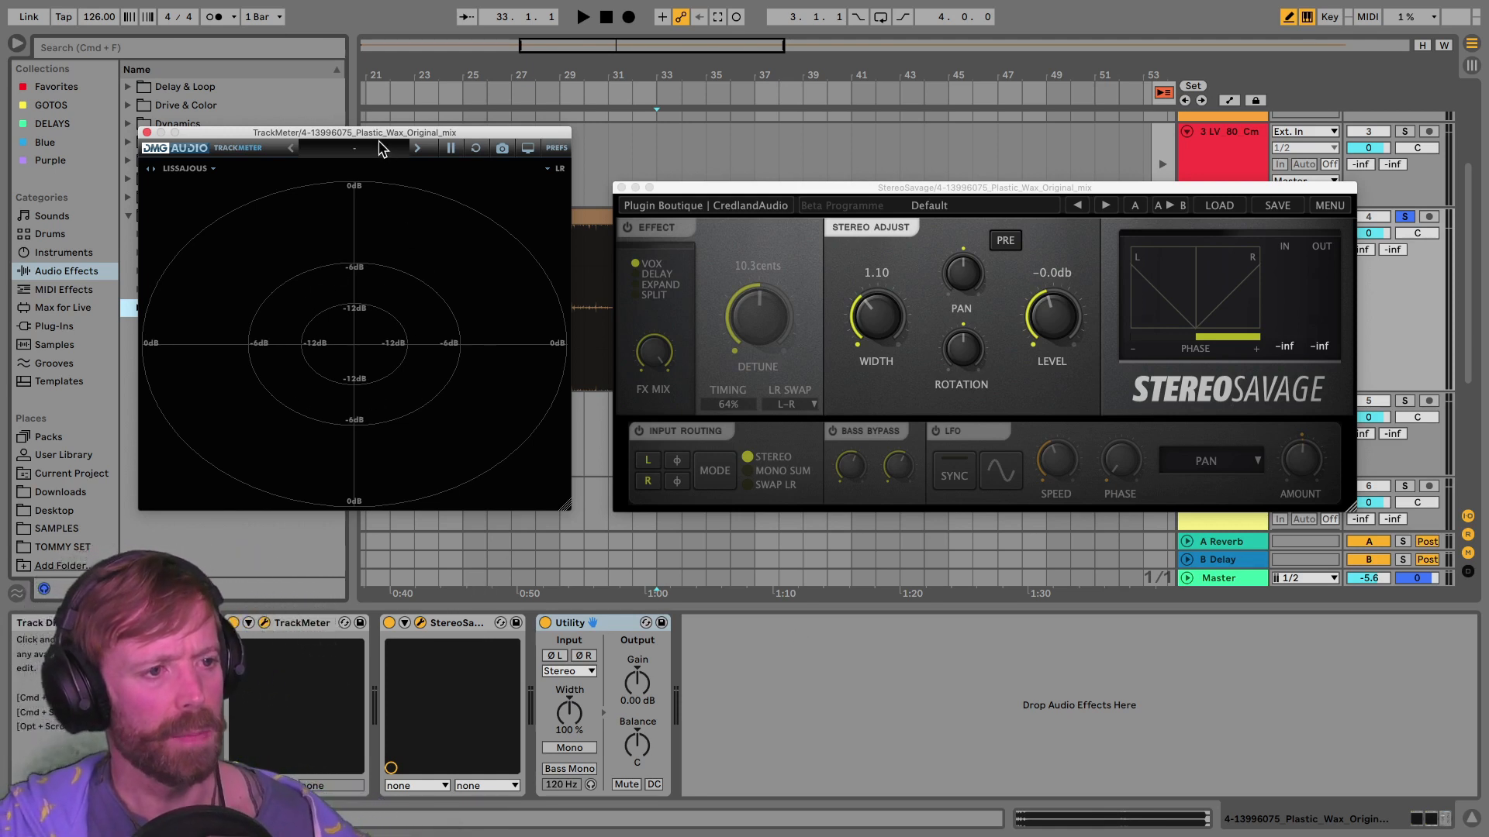
pyautogui.moveTo(375, 136); pyautogui.dragTo(380, 127)
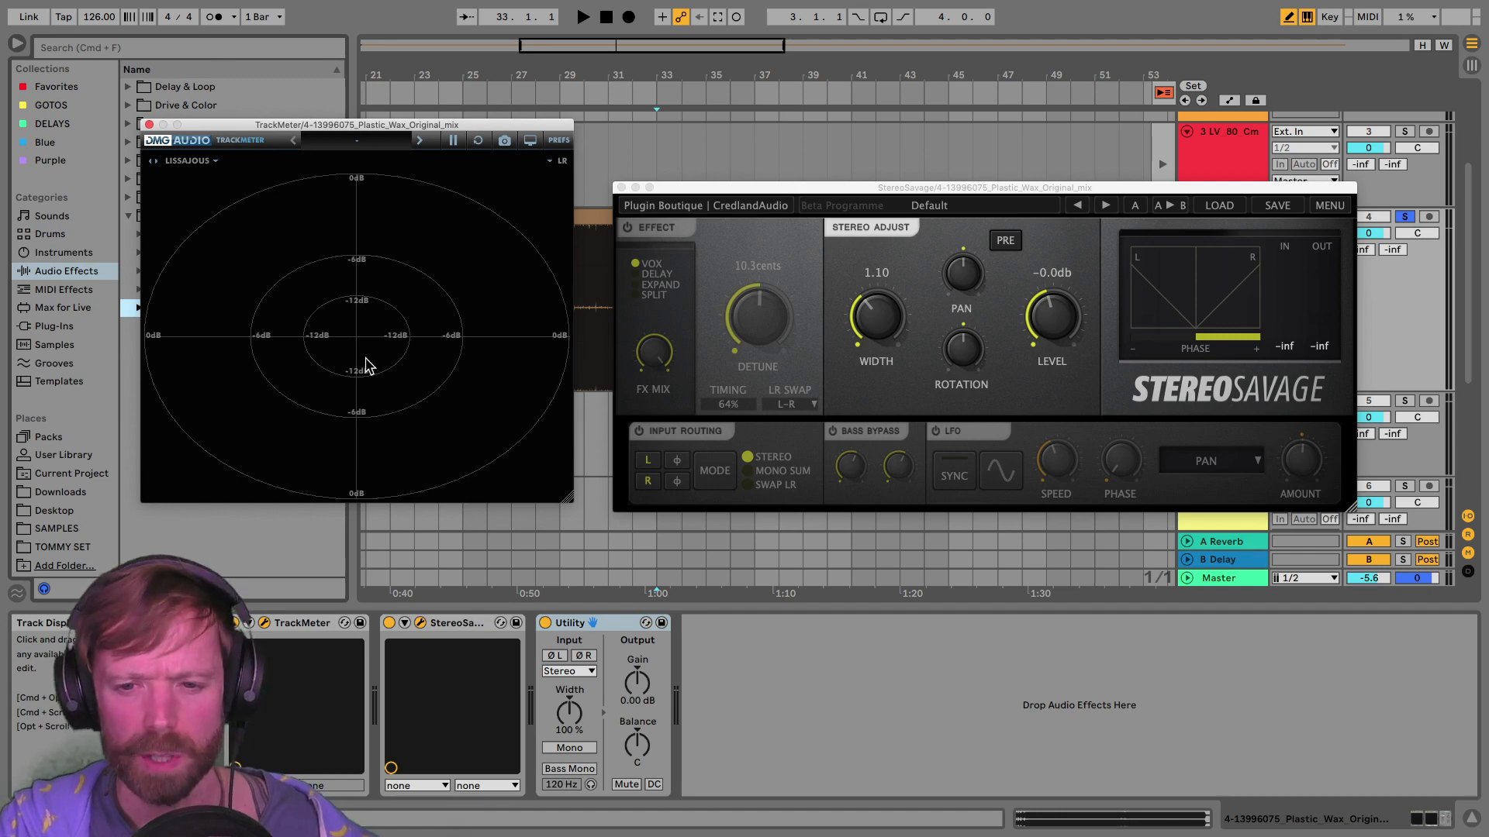
pyautogui.press('space')
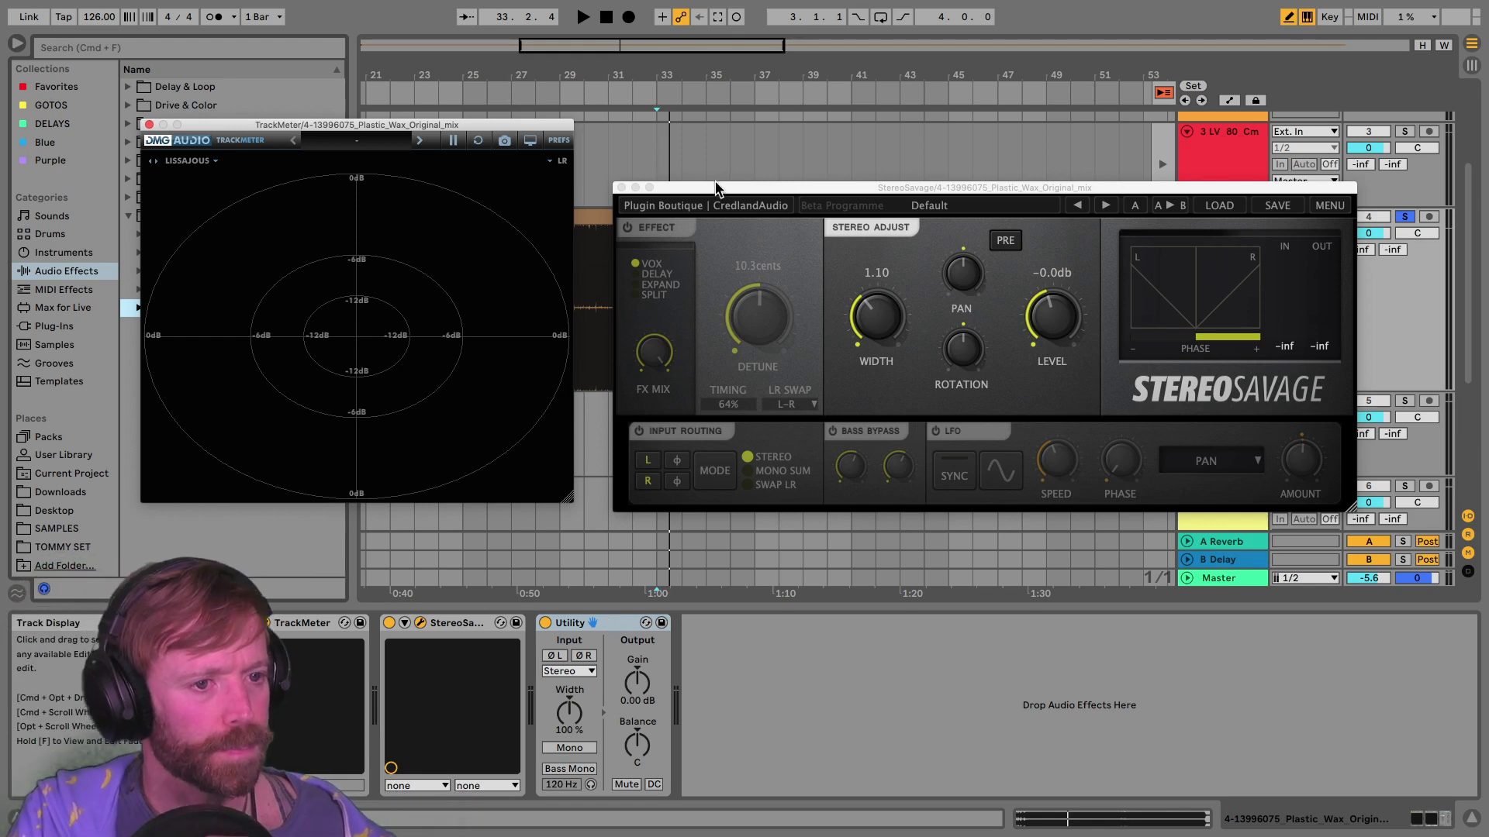
# Step: Move StereoSavage lower, set track 4's volume to -3.0 dB and briefly play it
pyautogui.moveTo(715, 188); pyautogui.dragTo(724, 179)
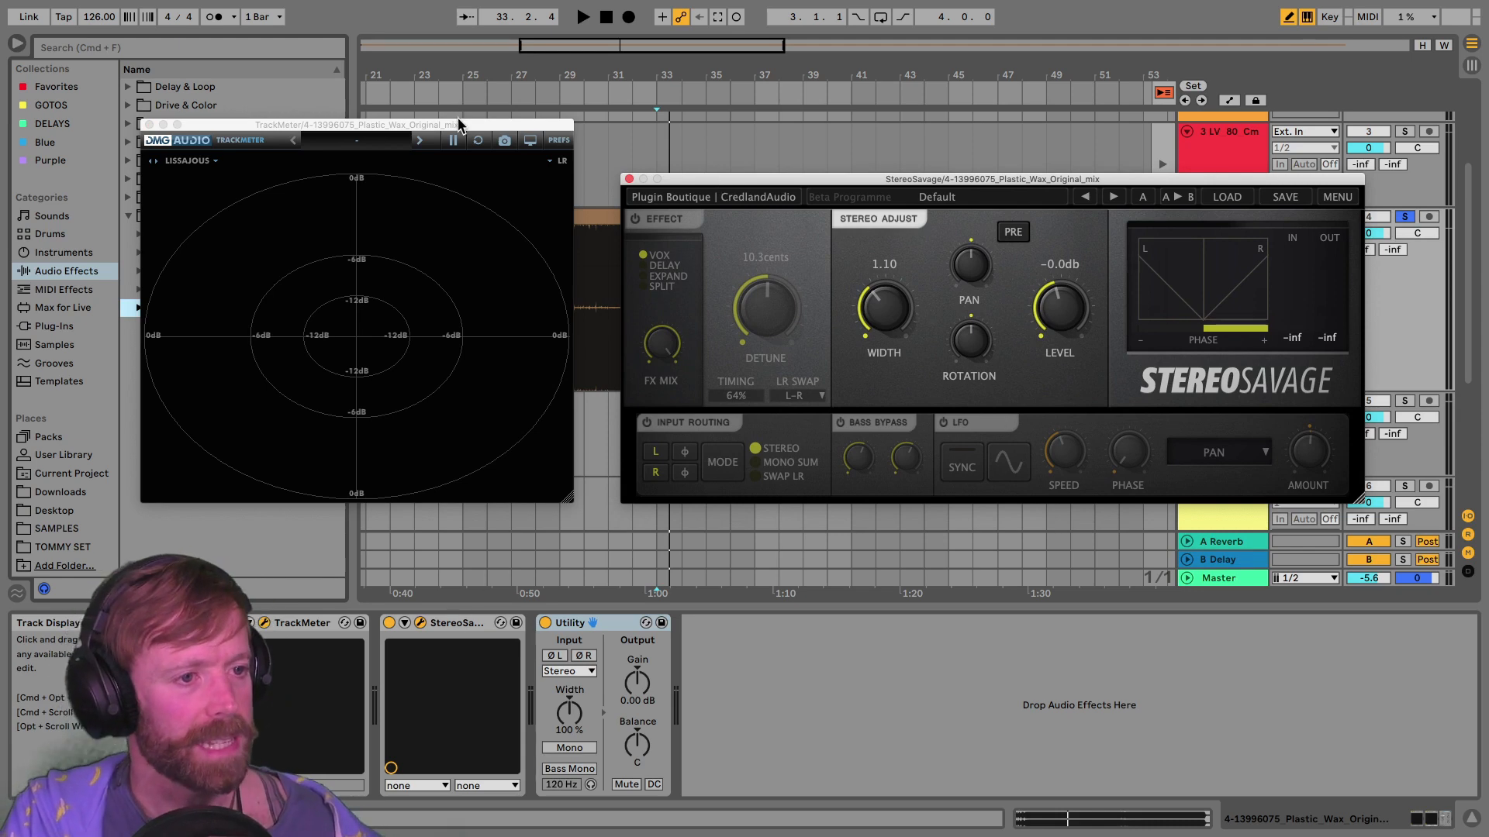
pyautogui.moveTo(458, 123); pyautogui.dragTo(456, 122)
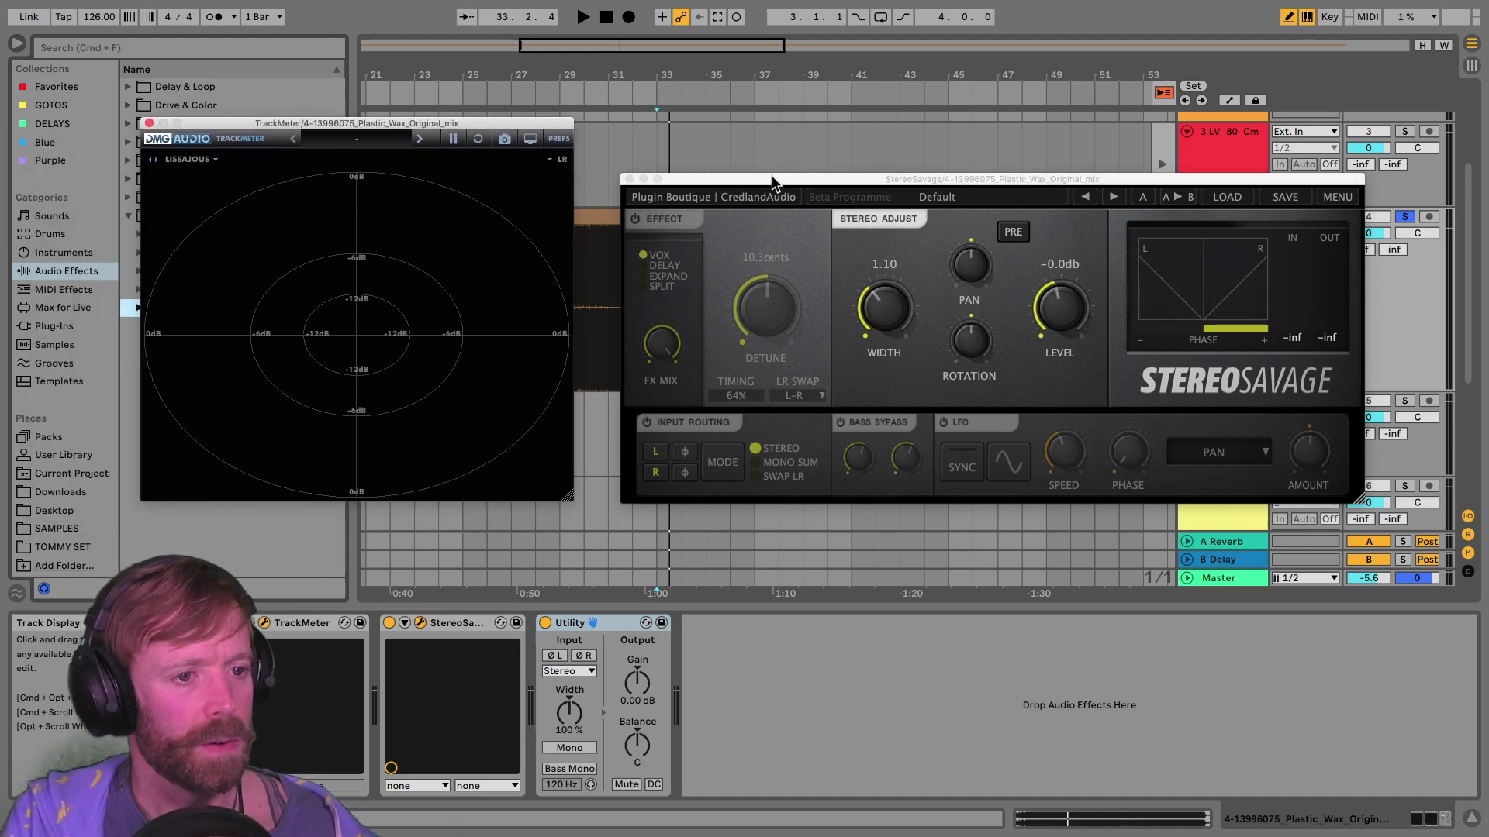
pyautogui.moveTo(770, 181); pyautogui.dragTo(714, 286)
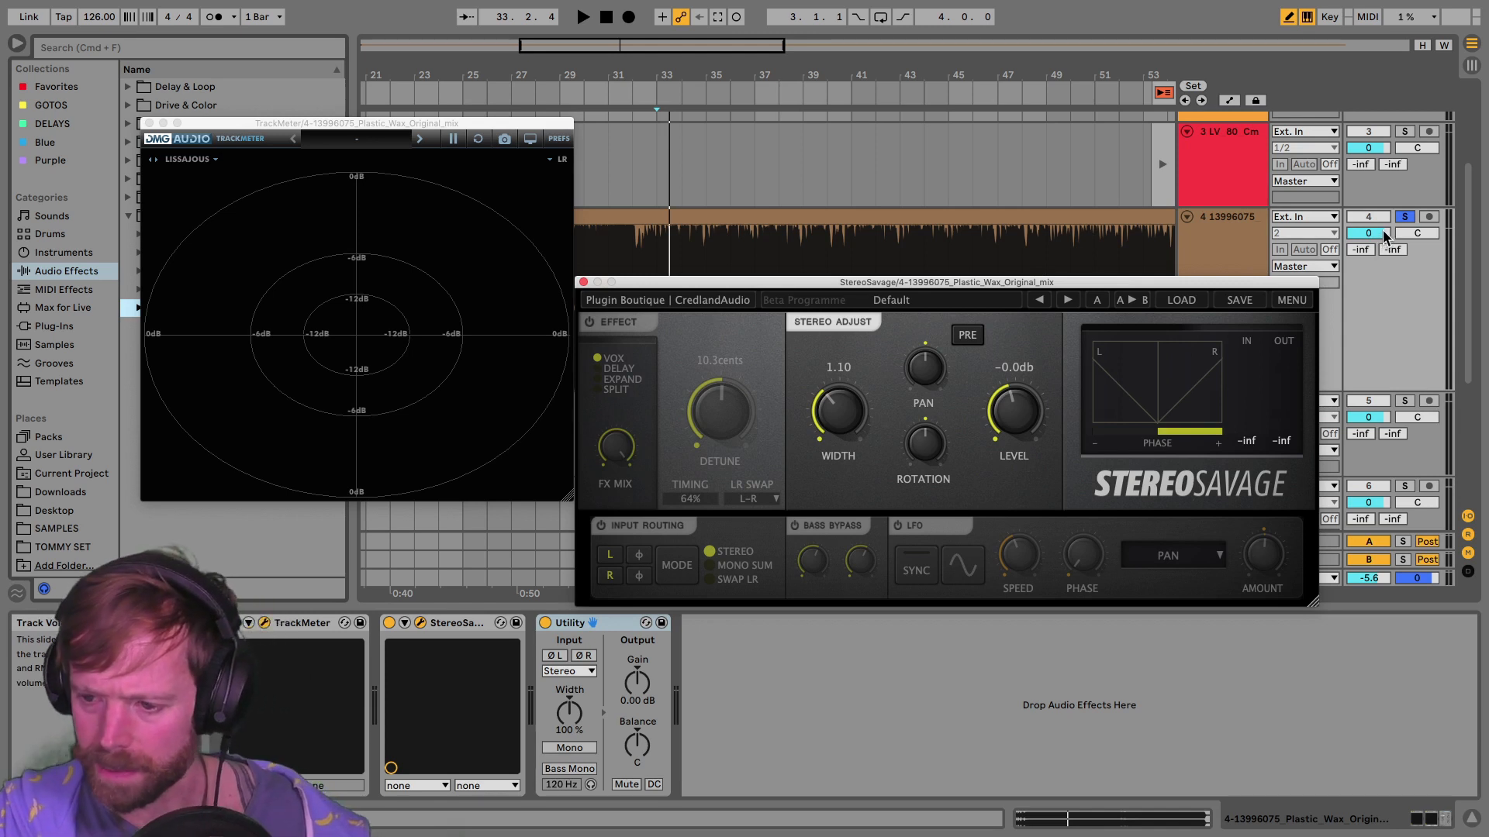
pyautogui.moveTo(1383, 232); pyautogui.dragTo(1379, 232)
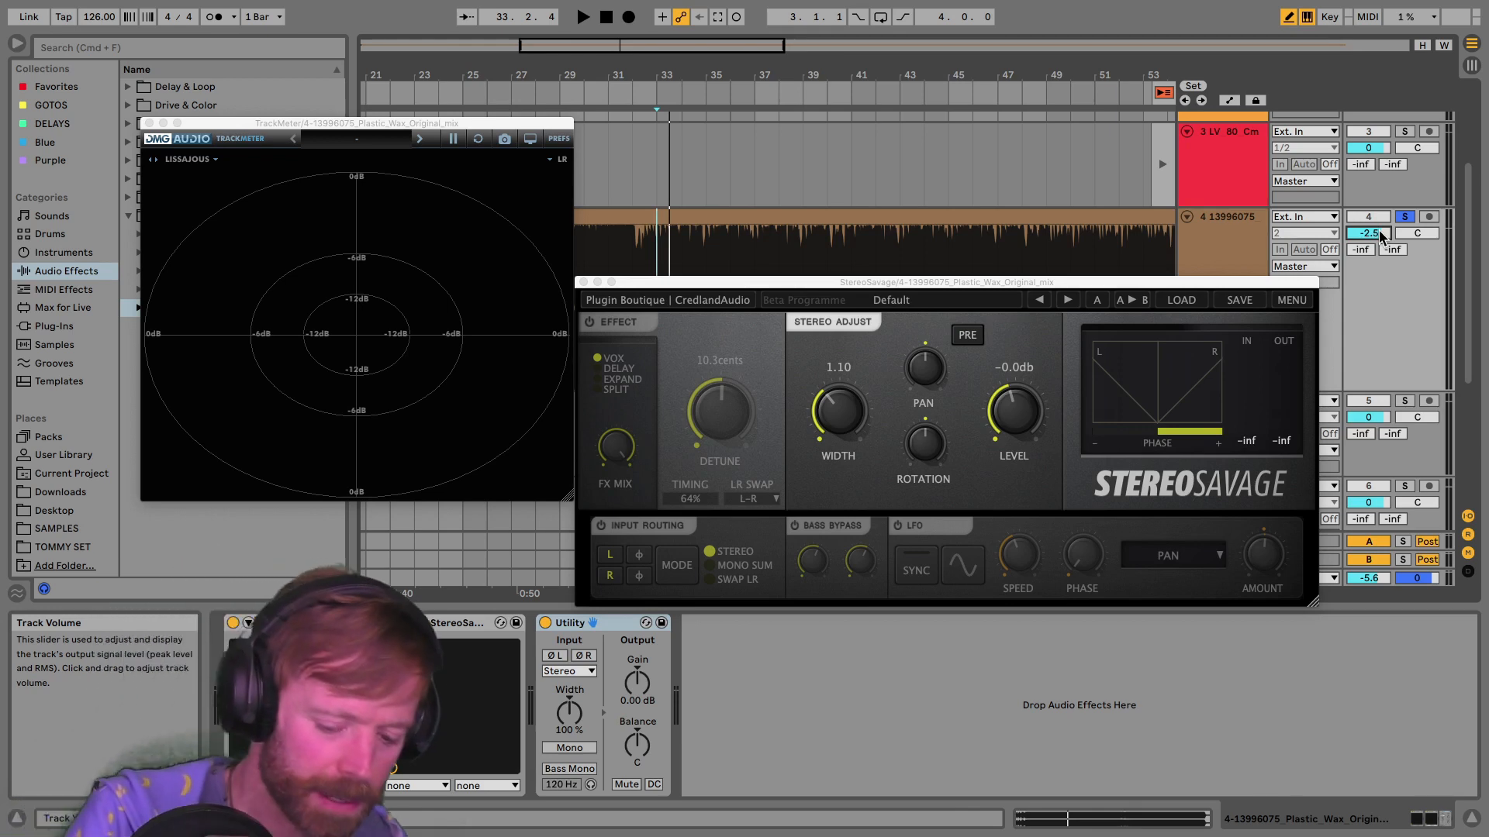
pyautogui.press('space')
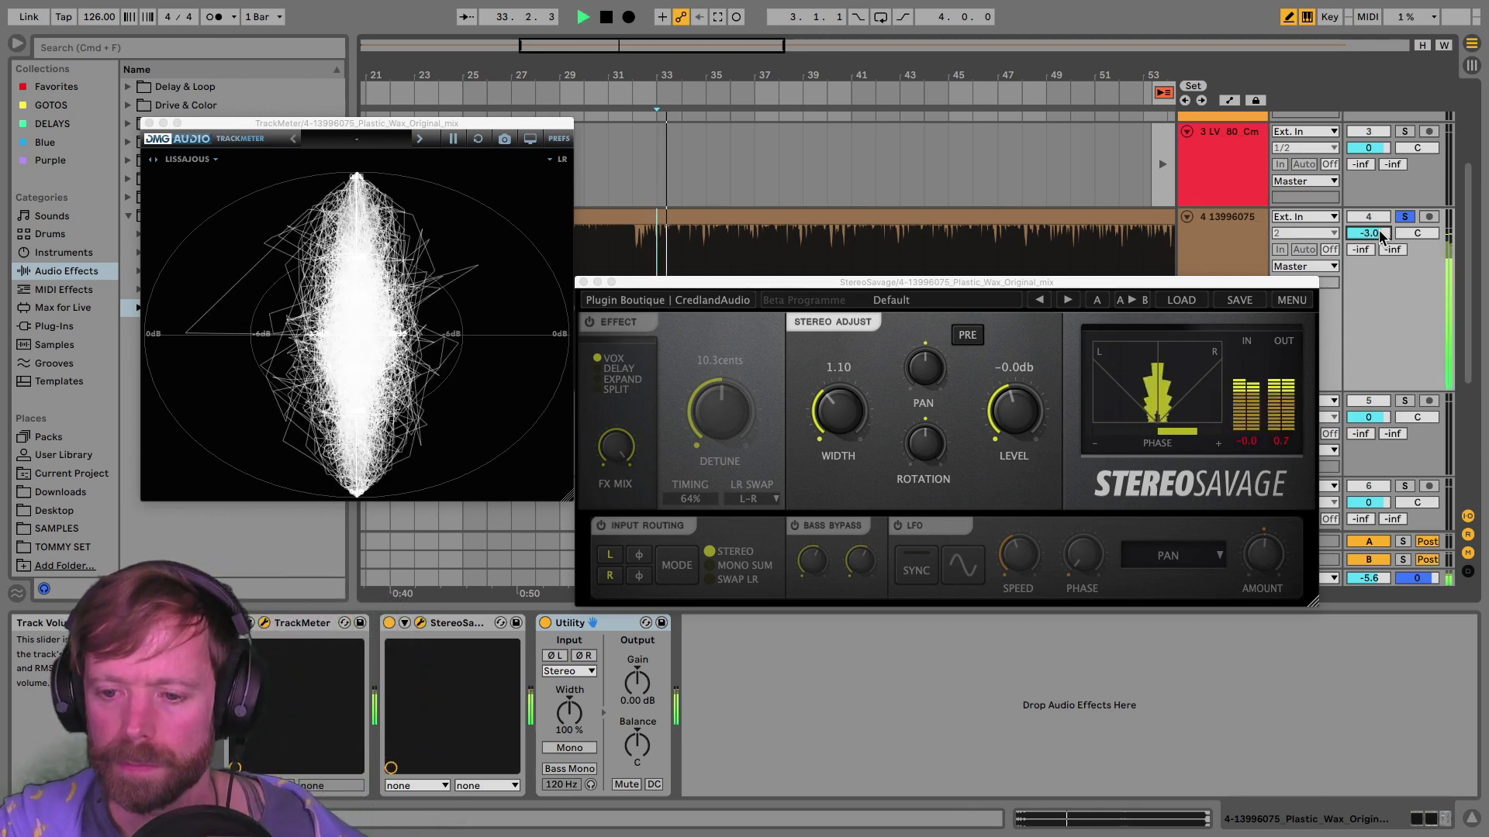
pyautogui.press('space')
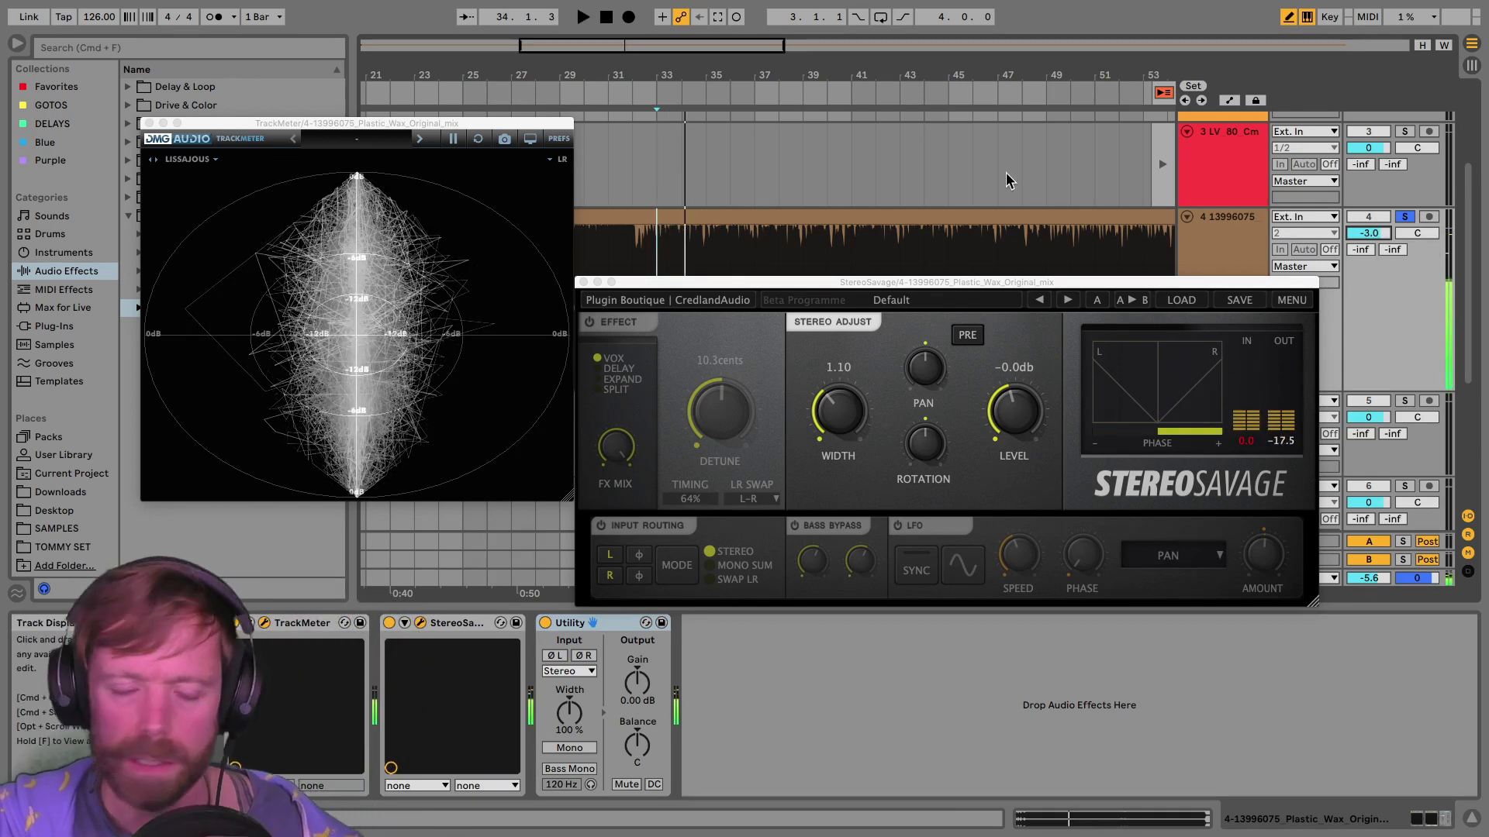
# Step: Move the loop start to bar 1 and audition the opening bars on TrackMeter
pyautogui.moveTo(483, 130); pyautogui.dragTo(677, 406)
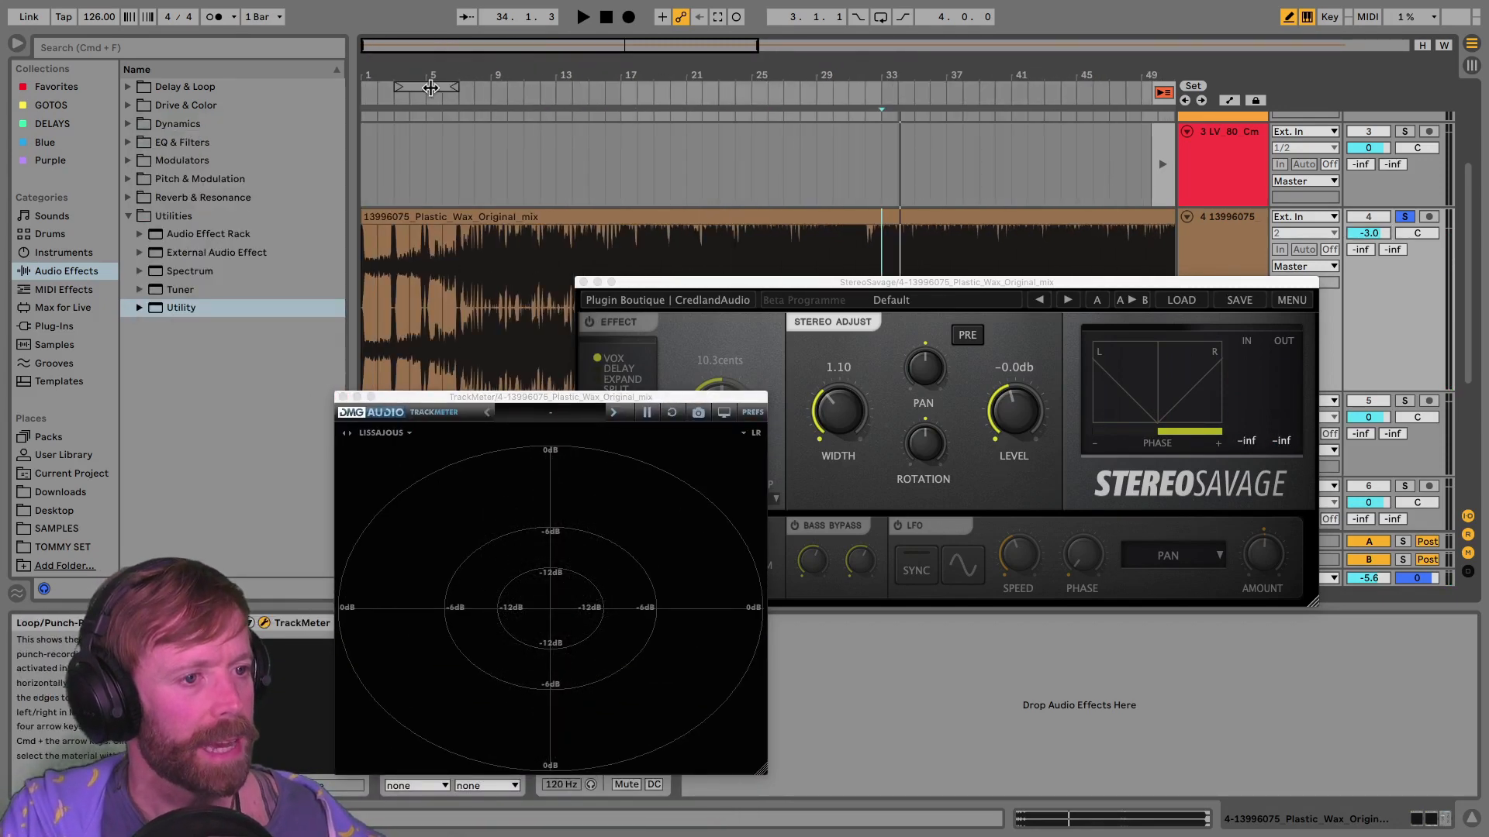
pyautogui.moveTo(430, 87); pyautogui.dragTo(397, 87)
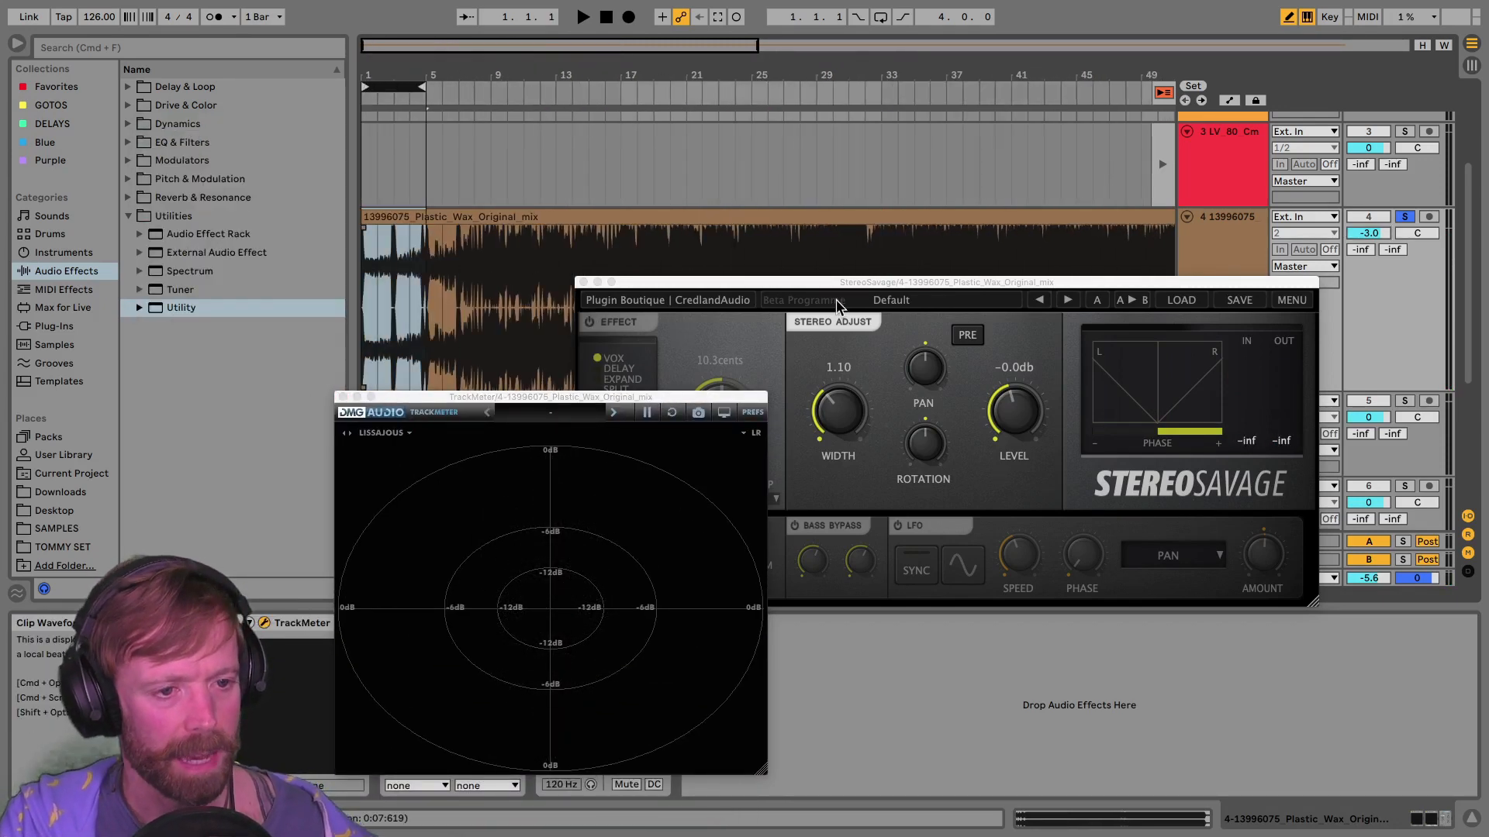
pyautogui.moveTo(730, 400); pyautogui.dragTo(689, 234)
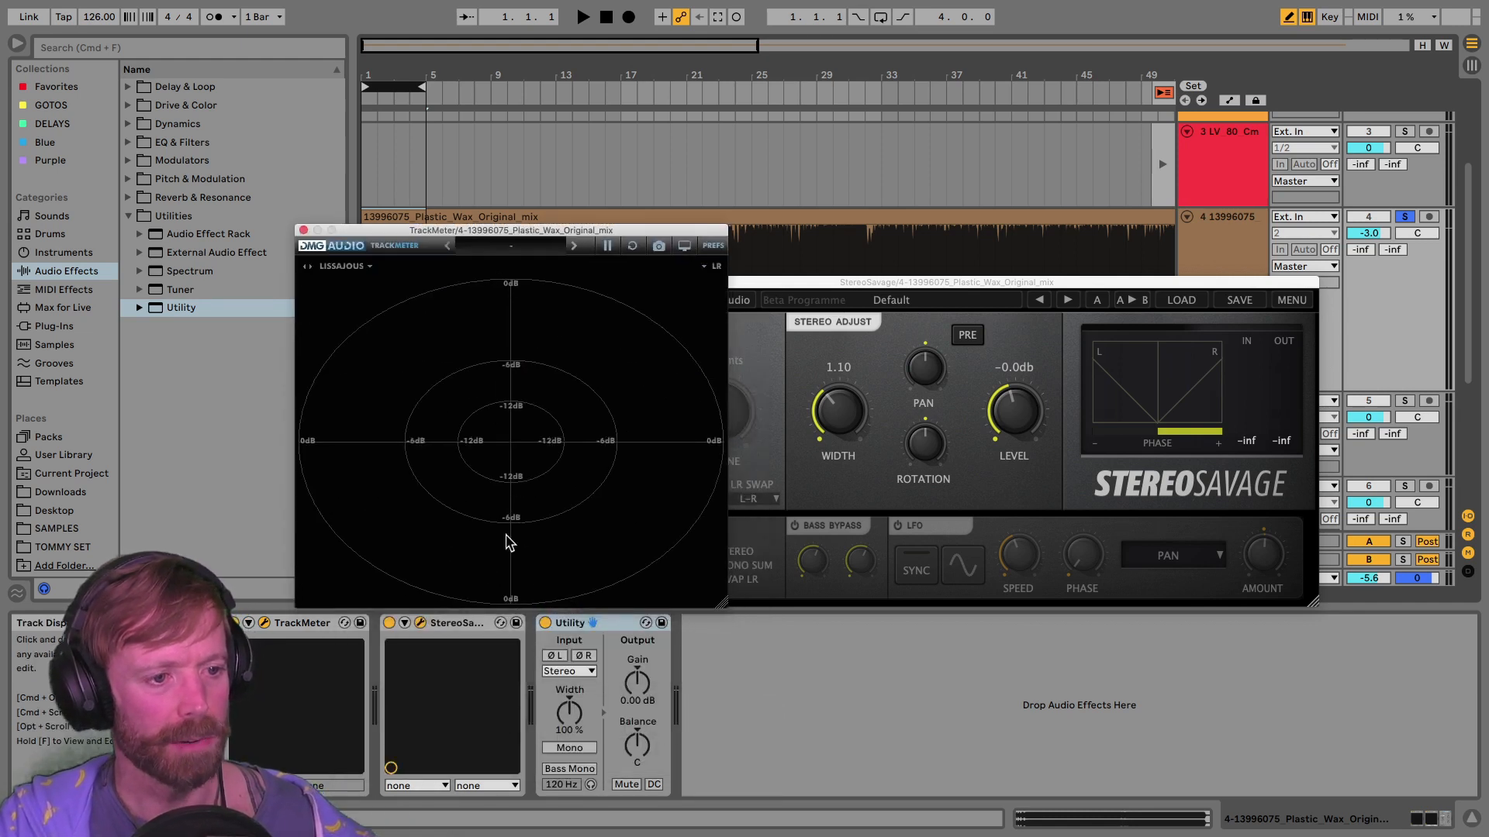
pyautogui.press('space')
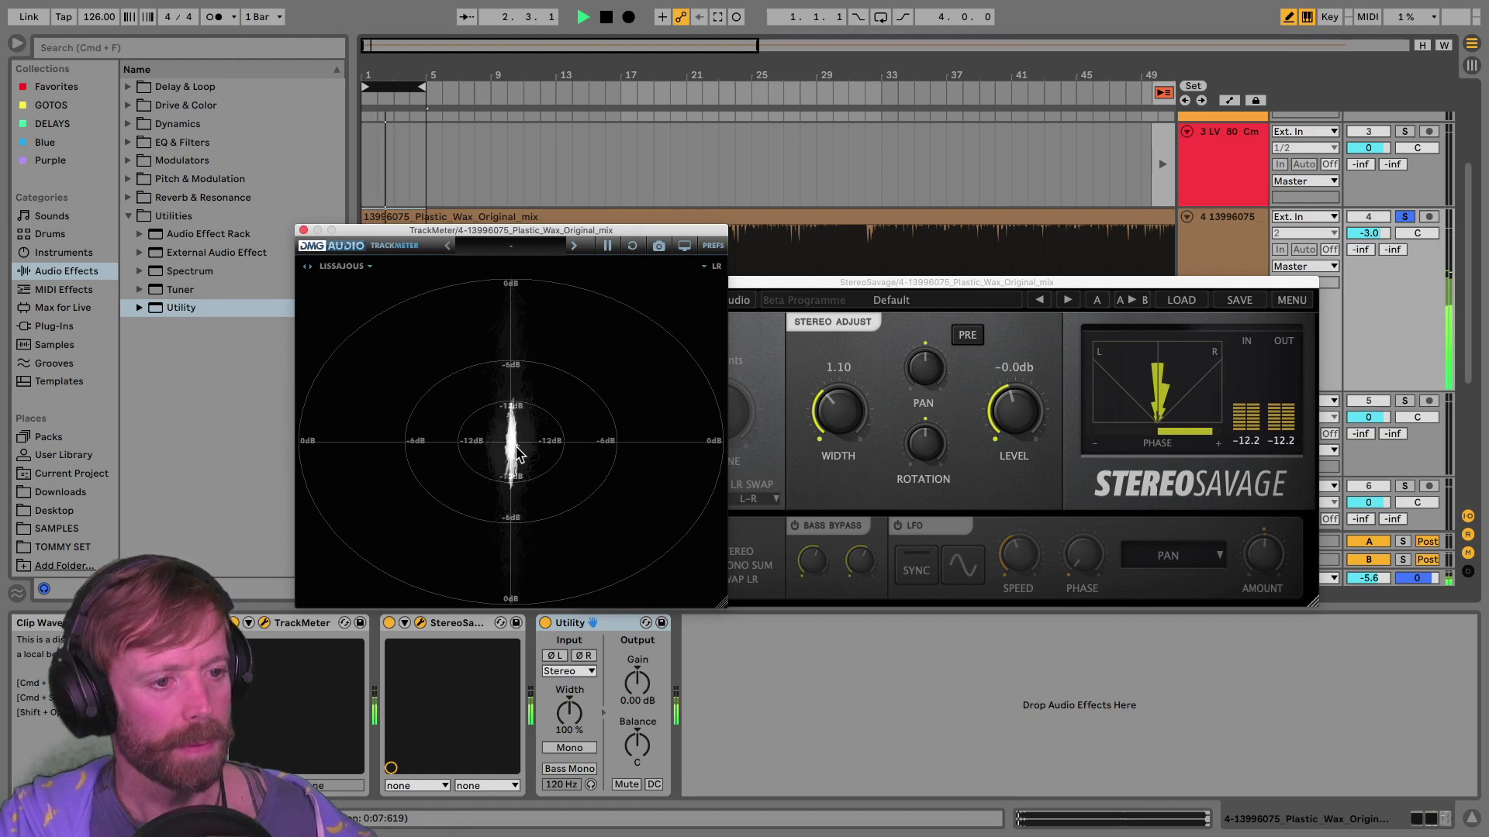
pyautogui.press('space')
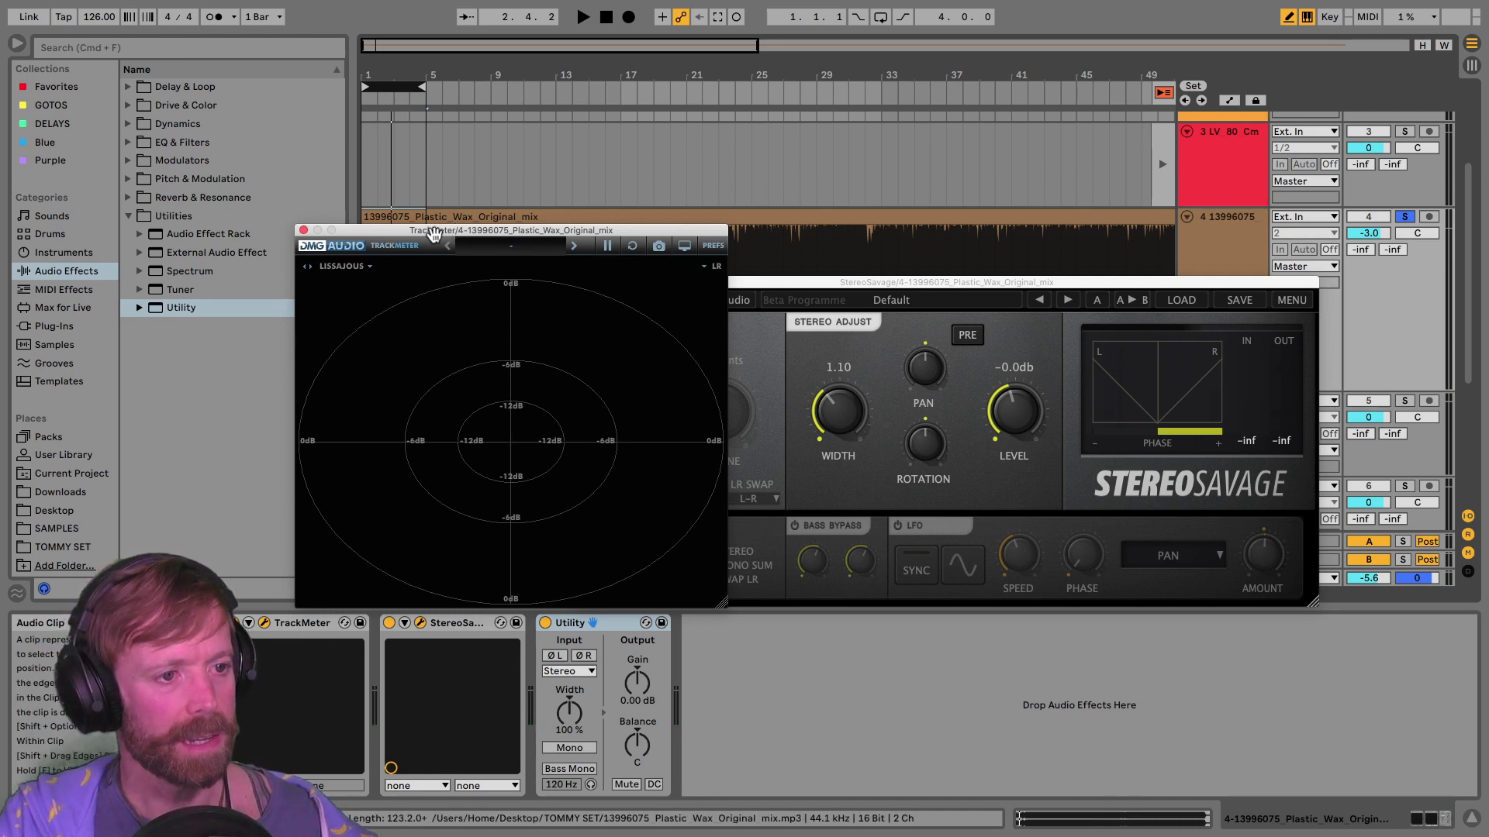
# Step: Zoom in on the arrangement start and play the reference clip with the scopes in view
pyautogui.moveTo(417, 231); pyautogui.dragTo(270, 365)
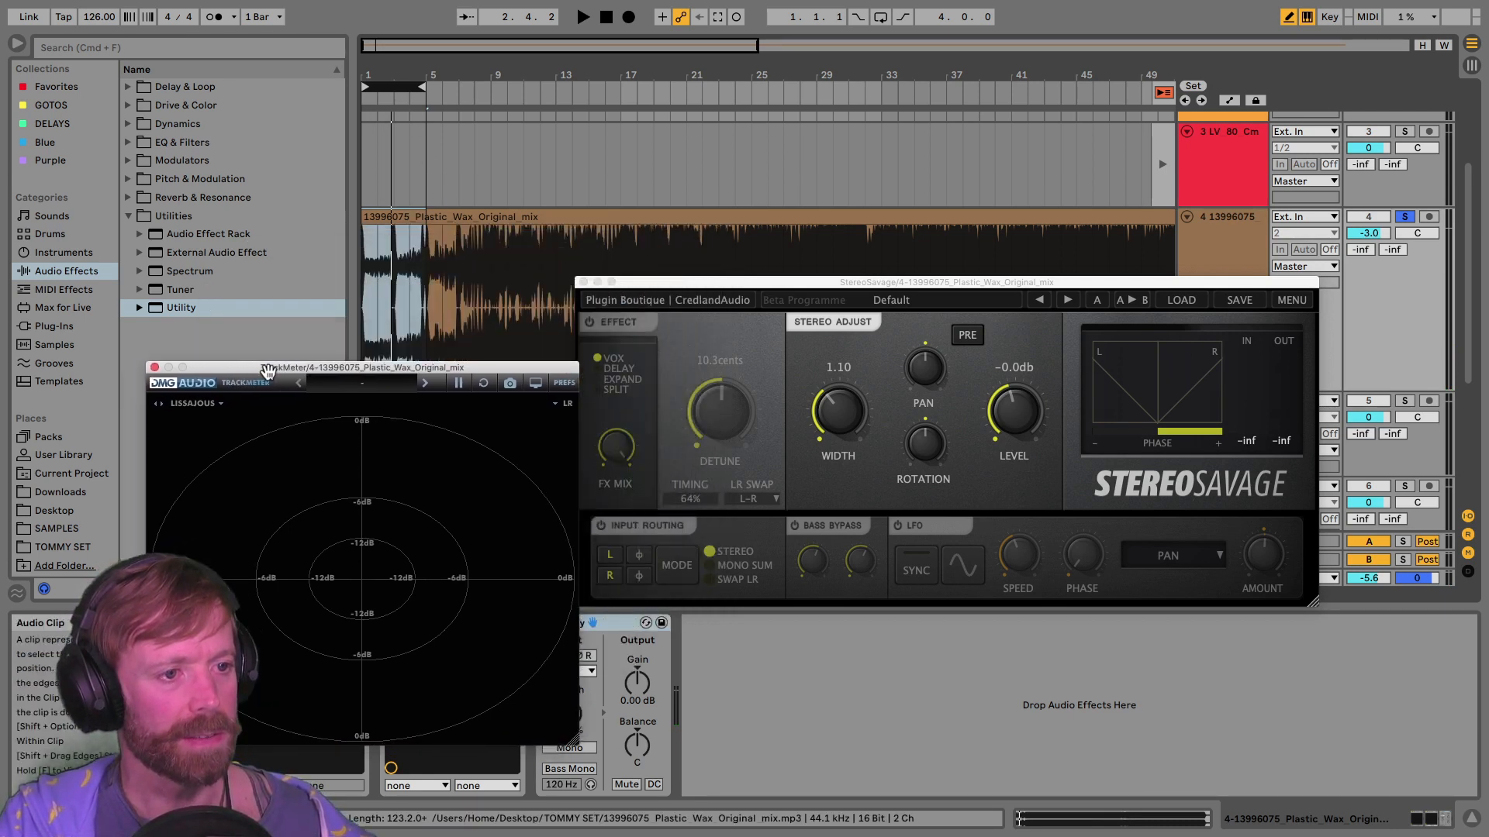
pyautogui.moveTo(393, 72); pyautogui.dragTo(413, 73)
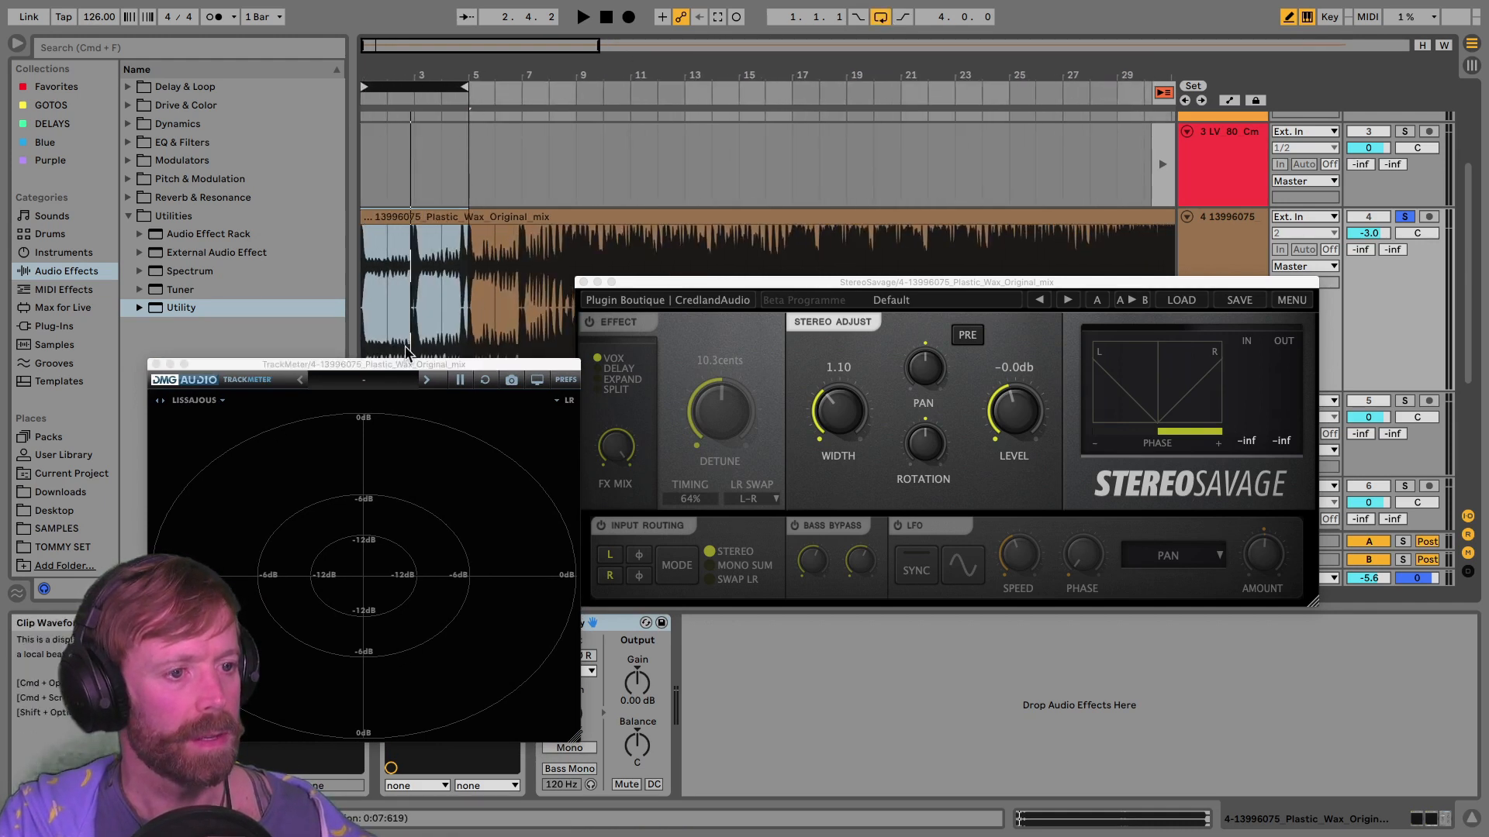
pyautogui.moveTo(432, 367); pyautogui.dragTo(403, 216)
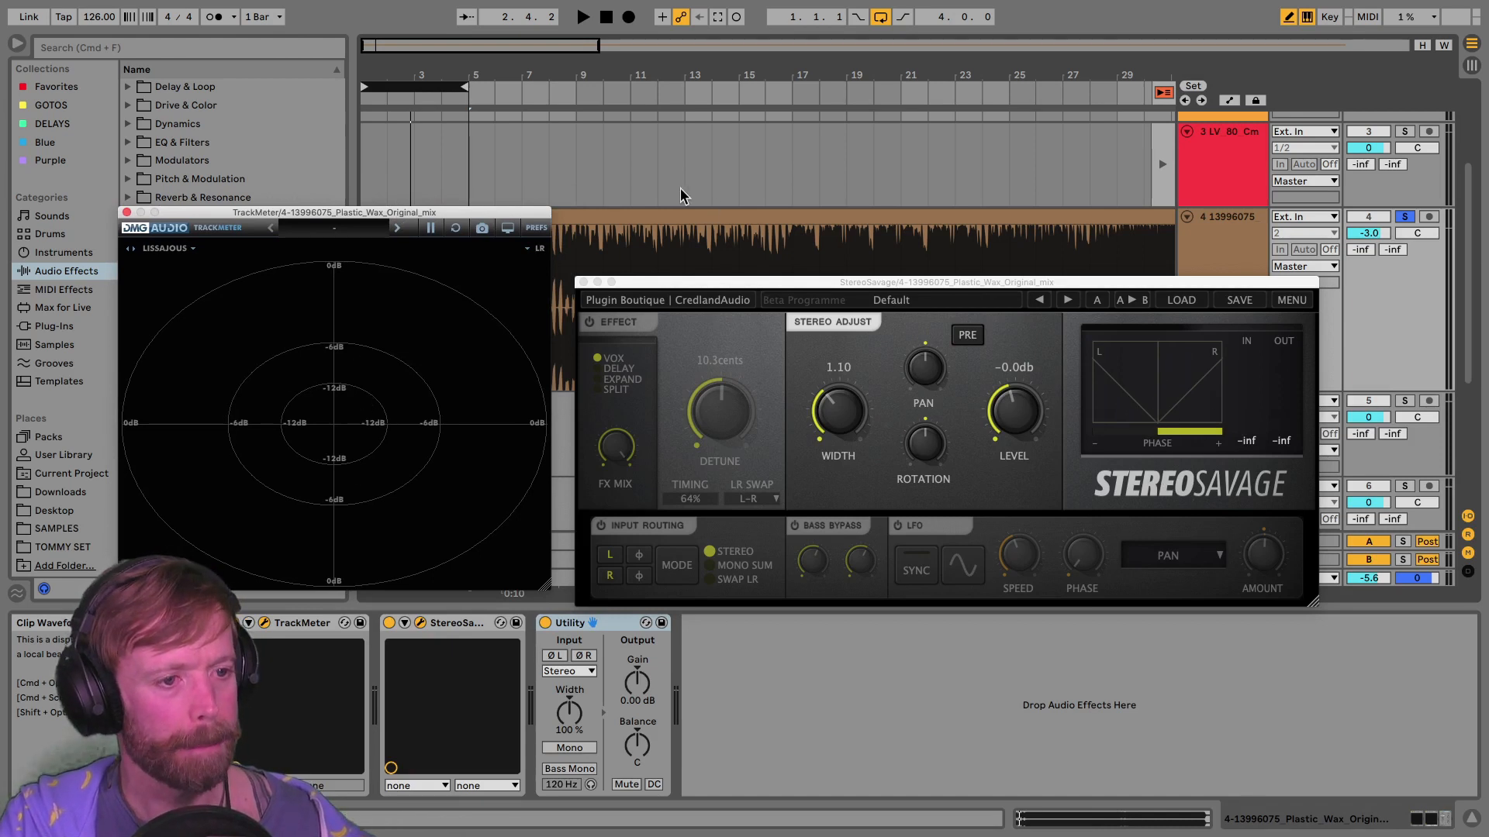
pyautogui.click(668, 227)
pyautogui.press('space')
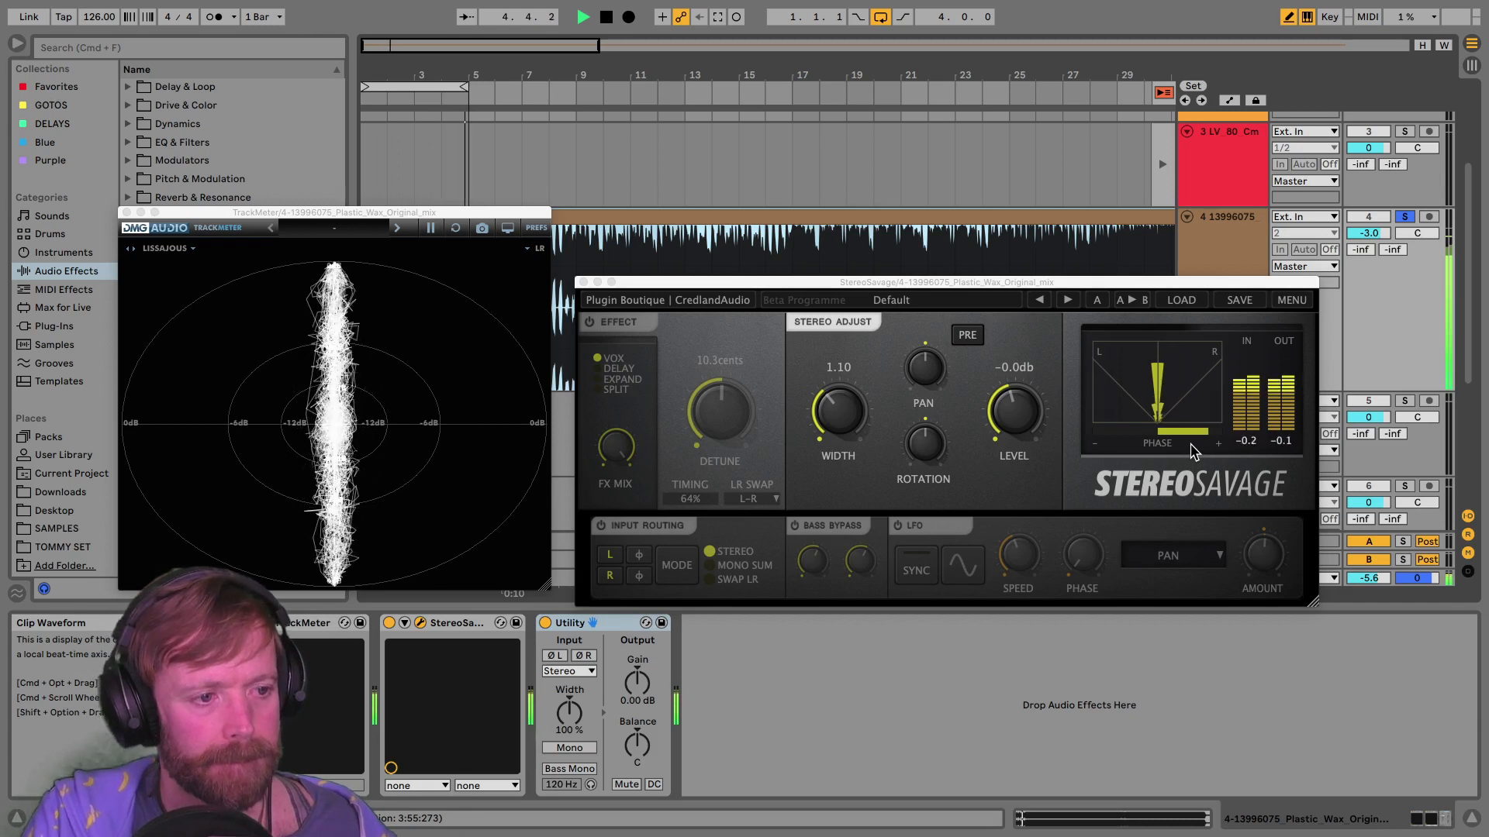
pyautogui.press('space')
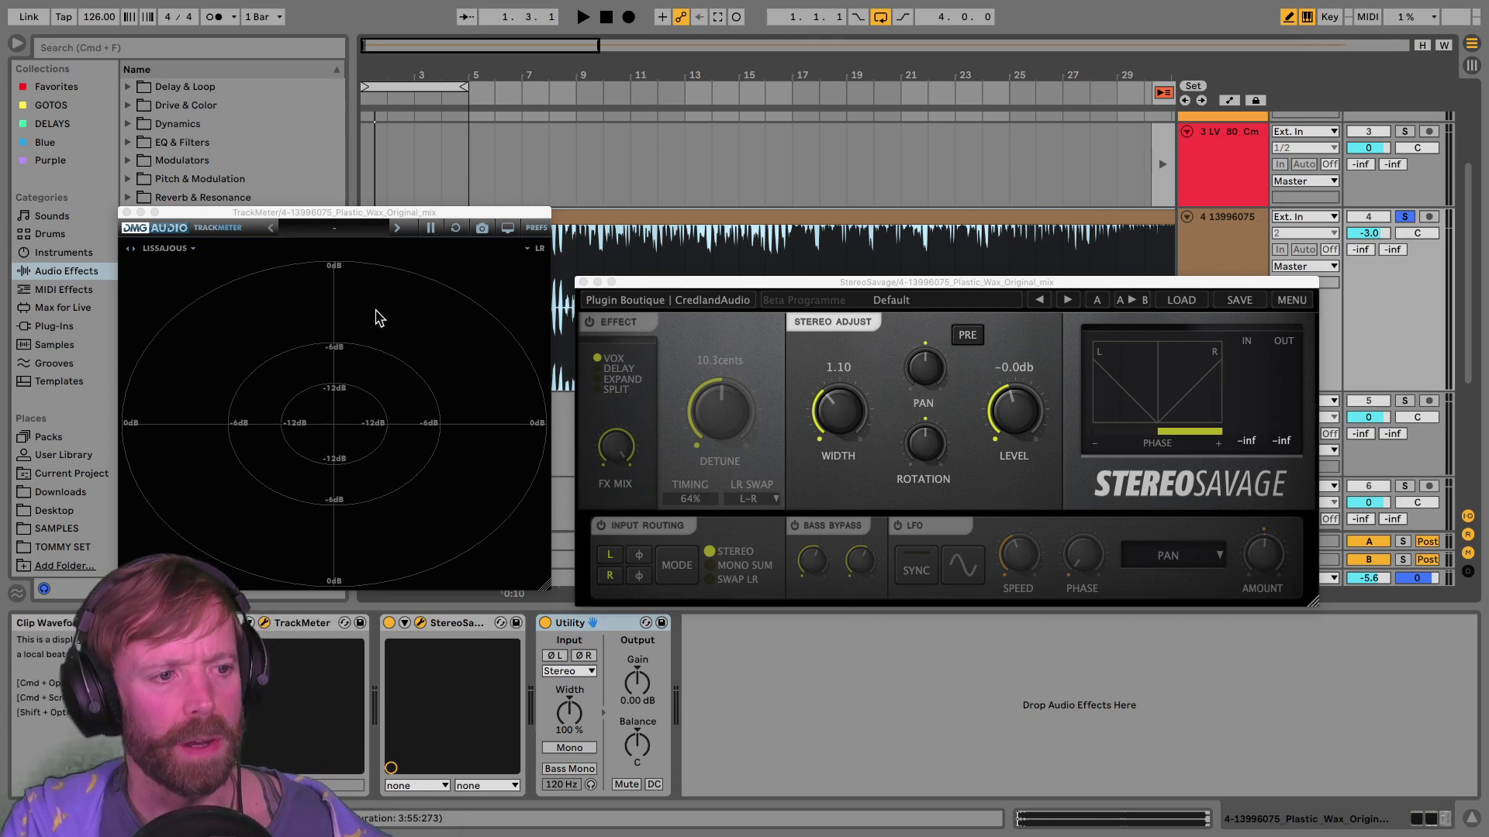
# Step: Reposition TrackMeter and run two more short auditions to watch the stereo image
pyautogui.moveTo(344, 219); pyautogui.dragTo(344, 212)
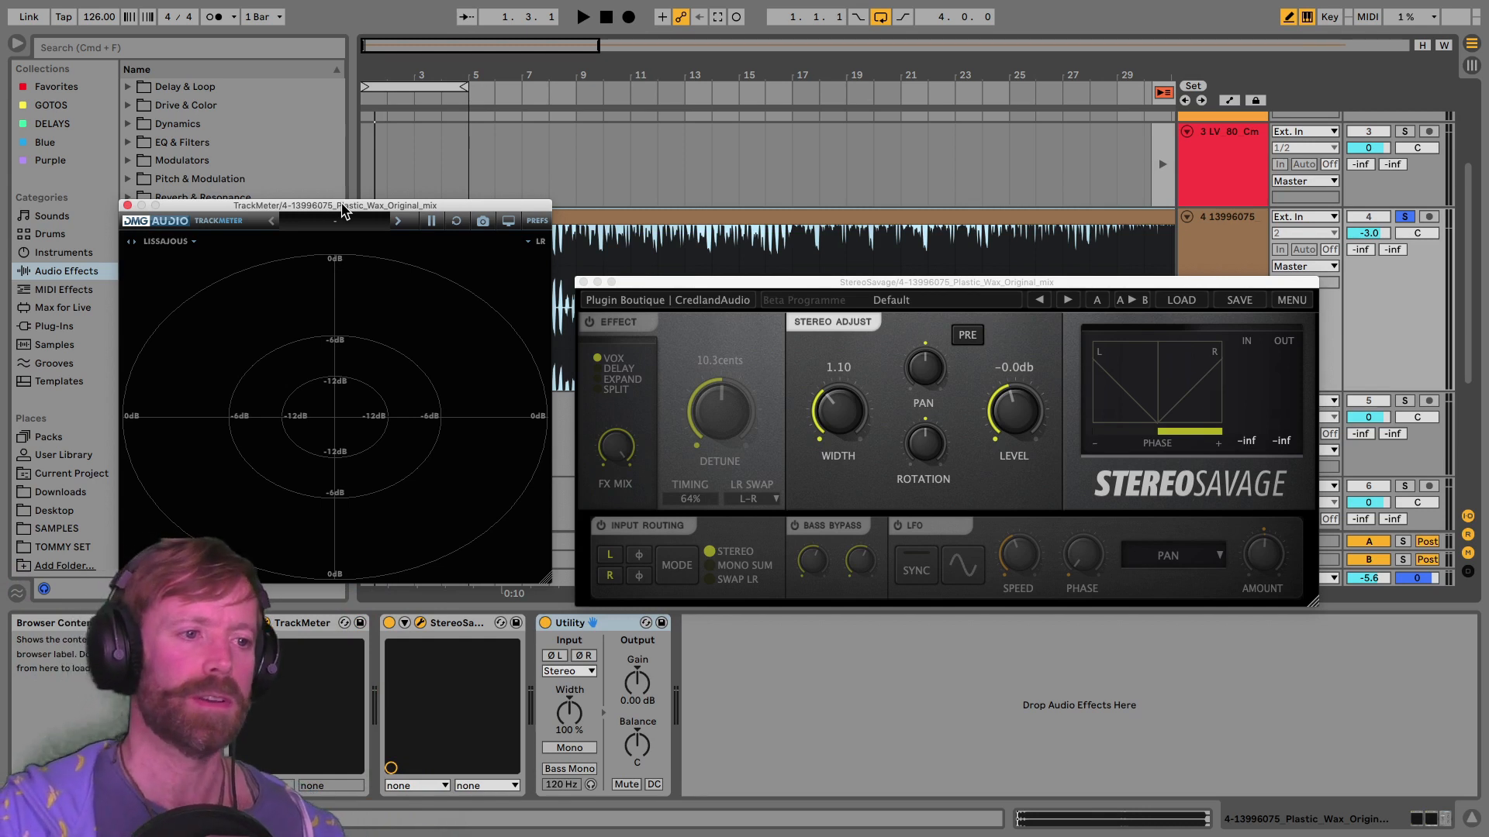
pyautogui.moveTo(344, 212); pyautogui.dragTo(332, 191)
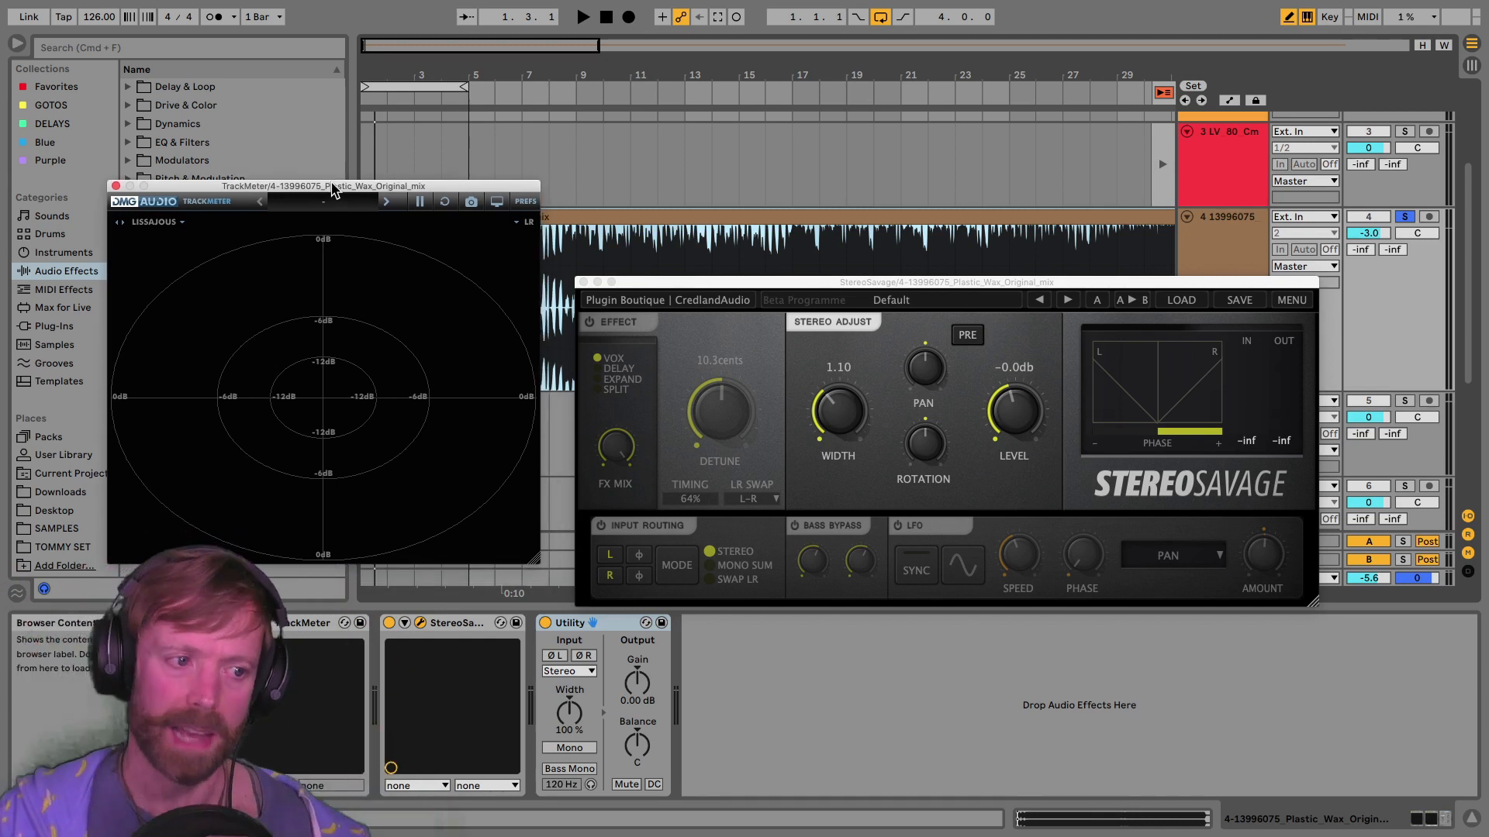
pyautogui.moveTo(497, 195)
pyautogui.mouseDown()
pyautogui.moveTo(493, 376)
pyautogui.moveTo(423, 210)
pyautogui.mouseUp()
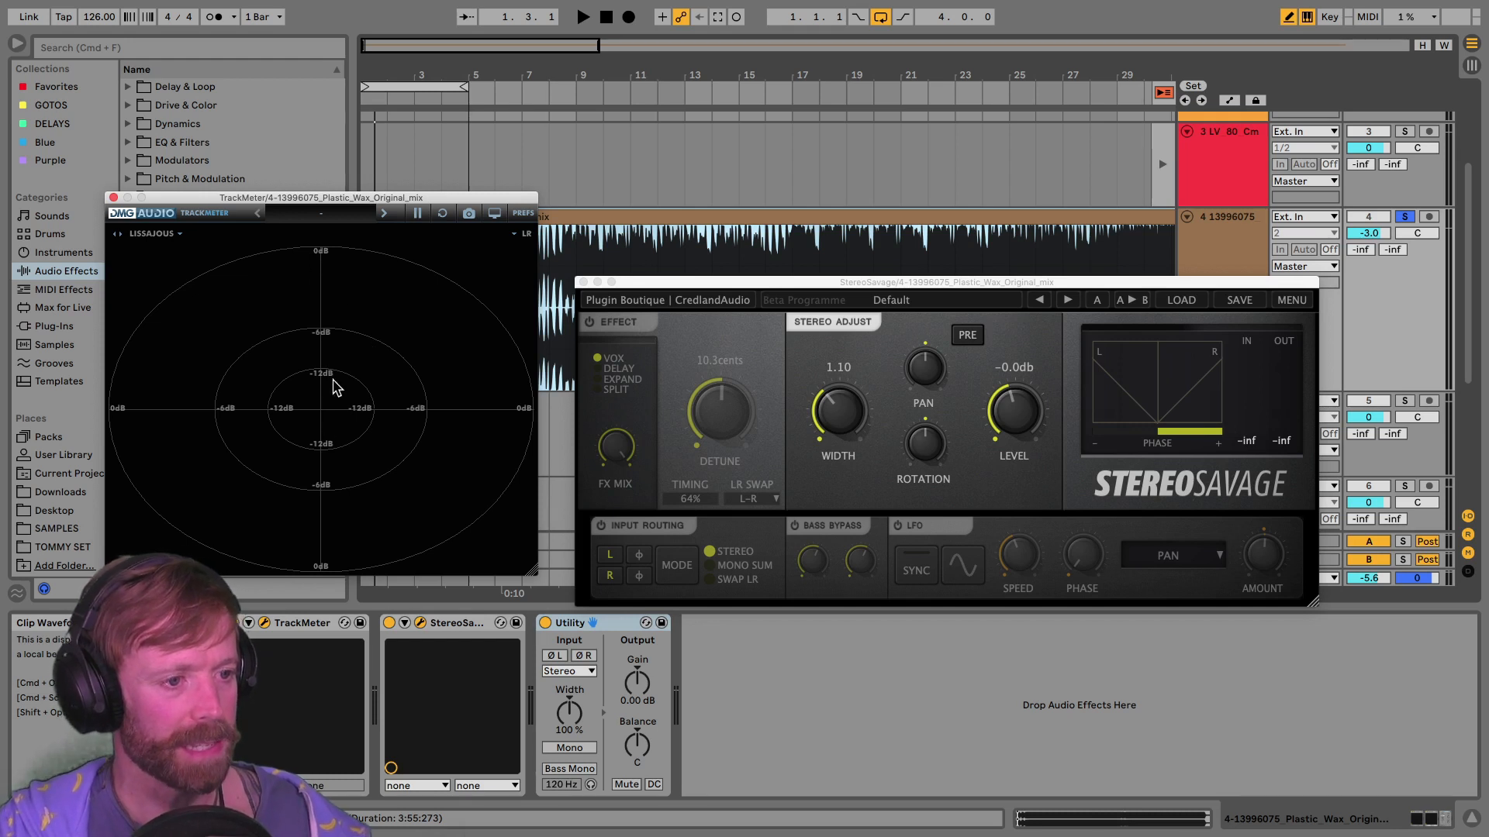
pyautogui.press('space')
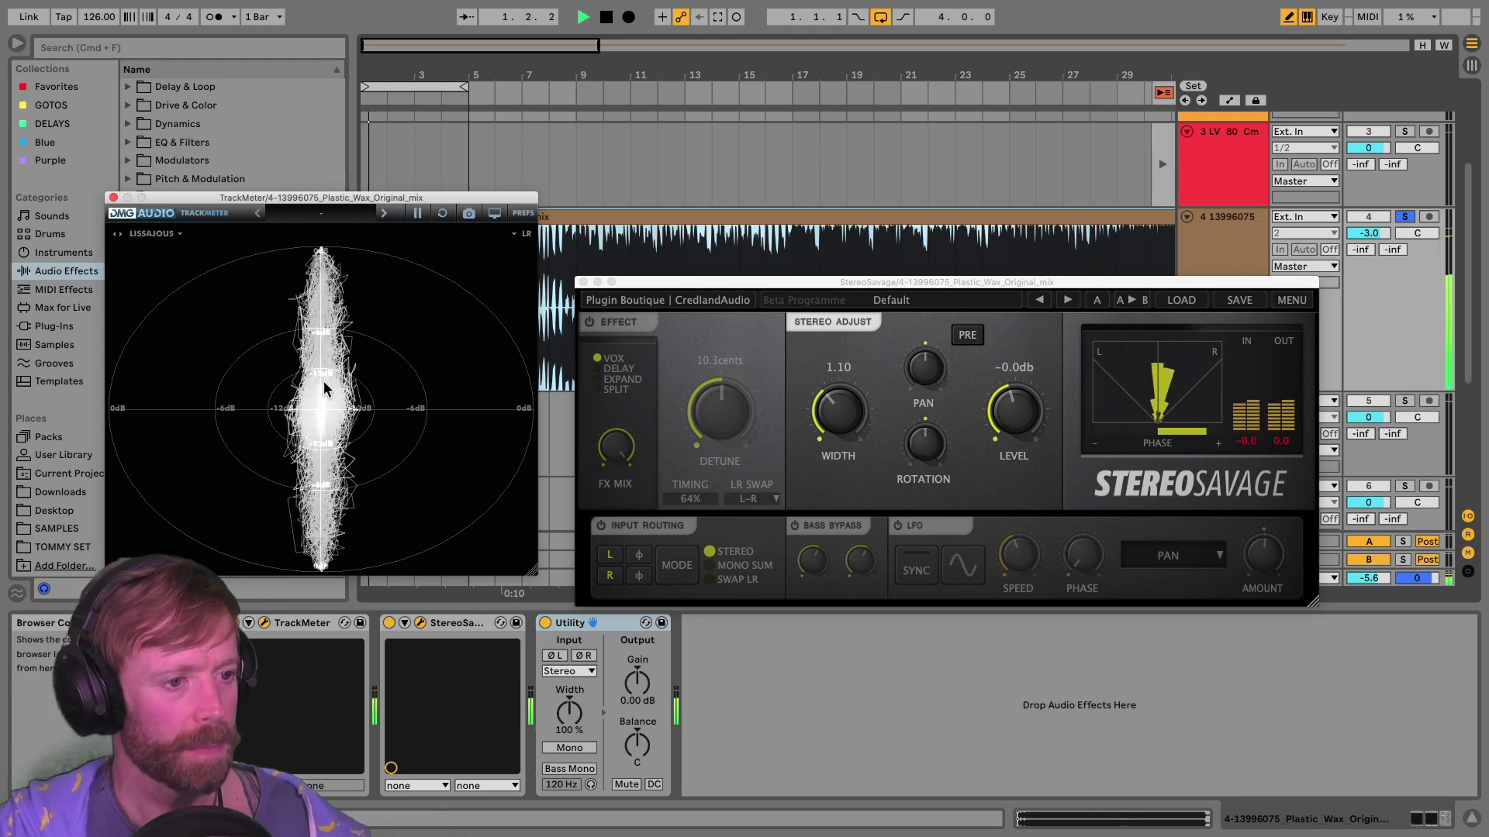
pyautogui.press('space')
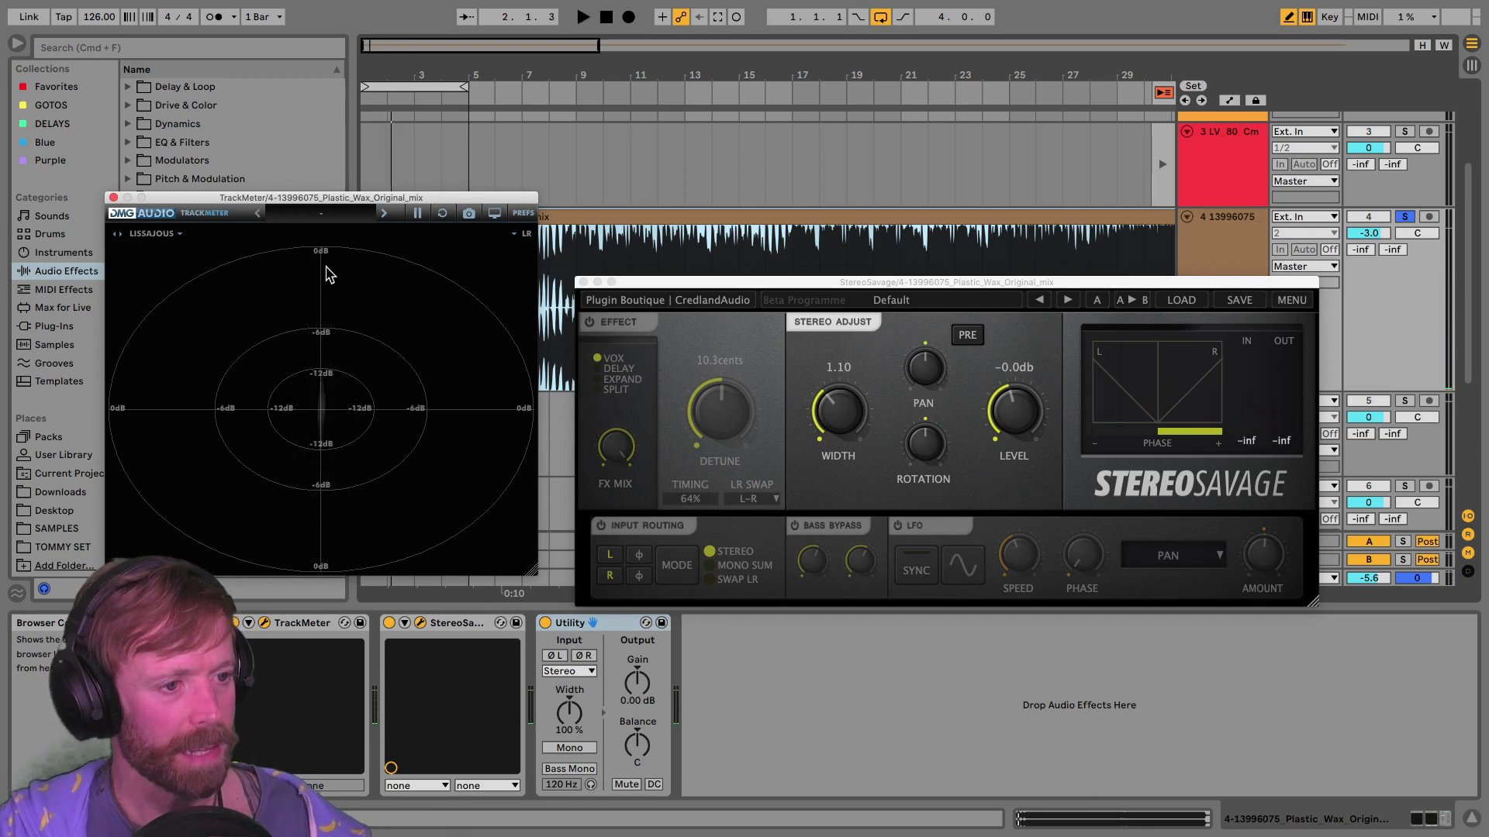
pyautogui.press('space')
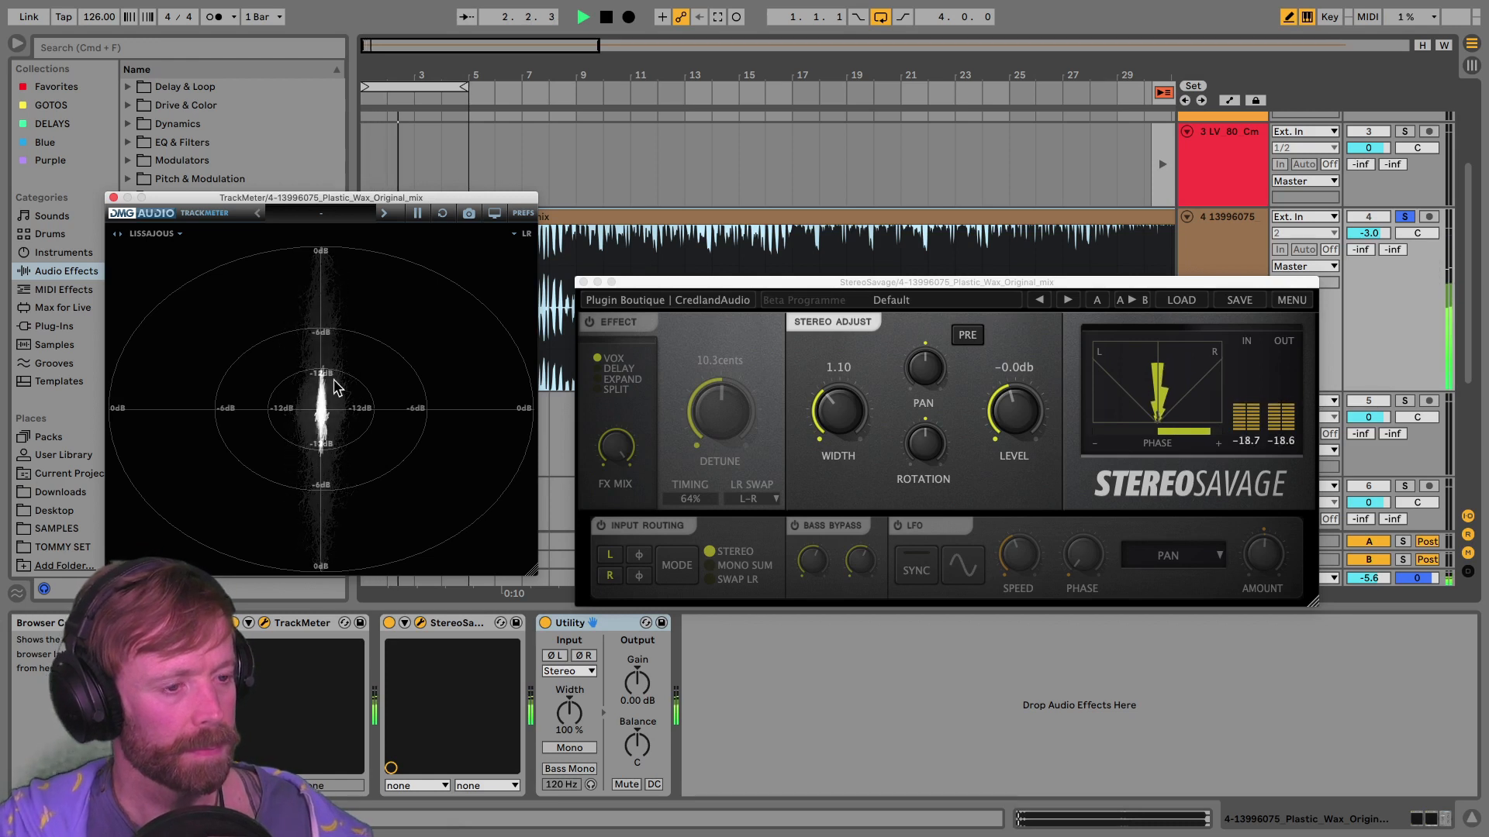
pyautogui.press('space')
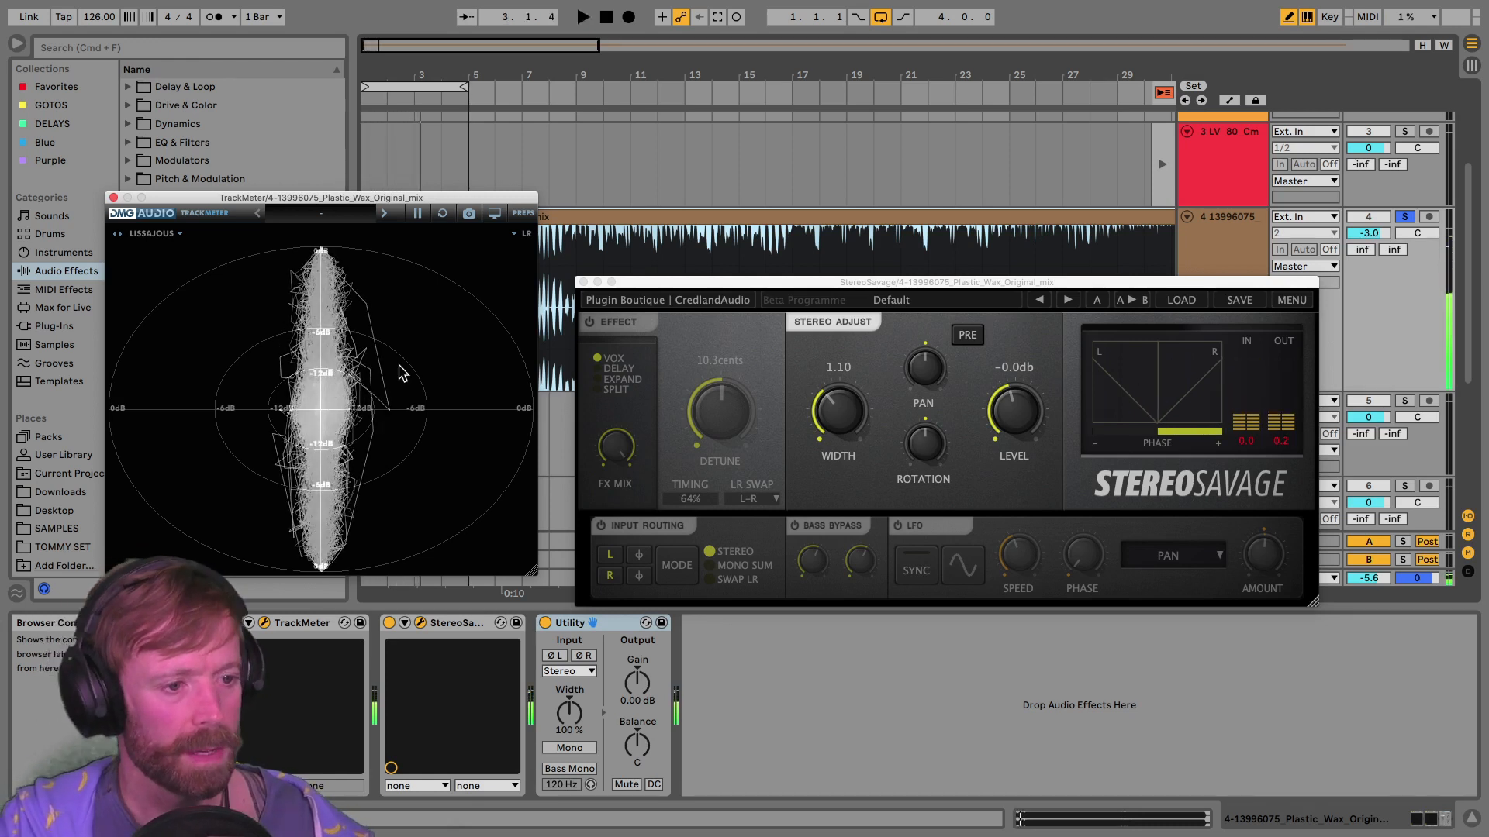
# Step: Switch Utility's Width to Mid/Side mode at 100S and audition the side-only signal
pyautogui.rightClick(569, 712)
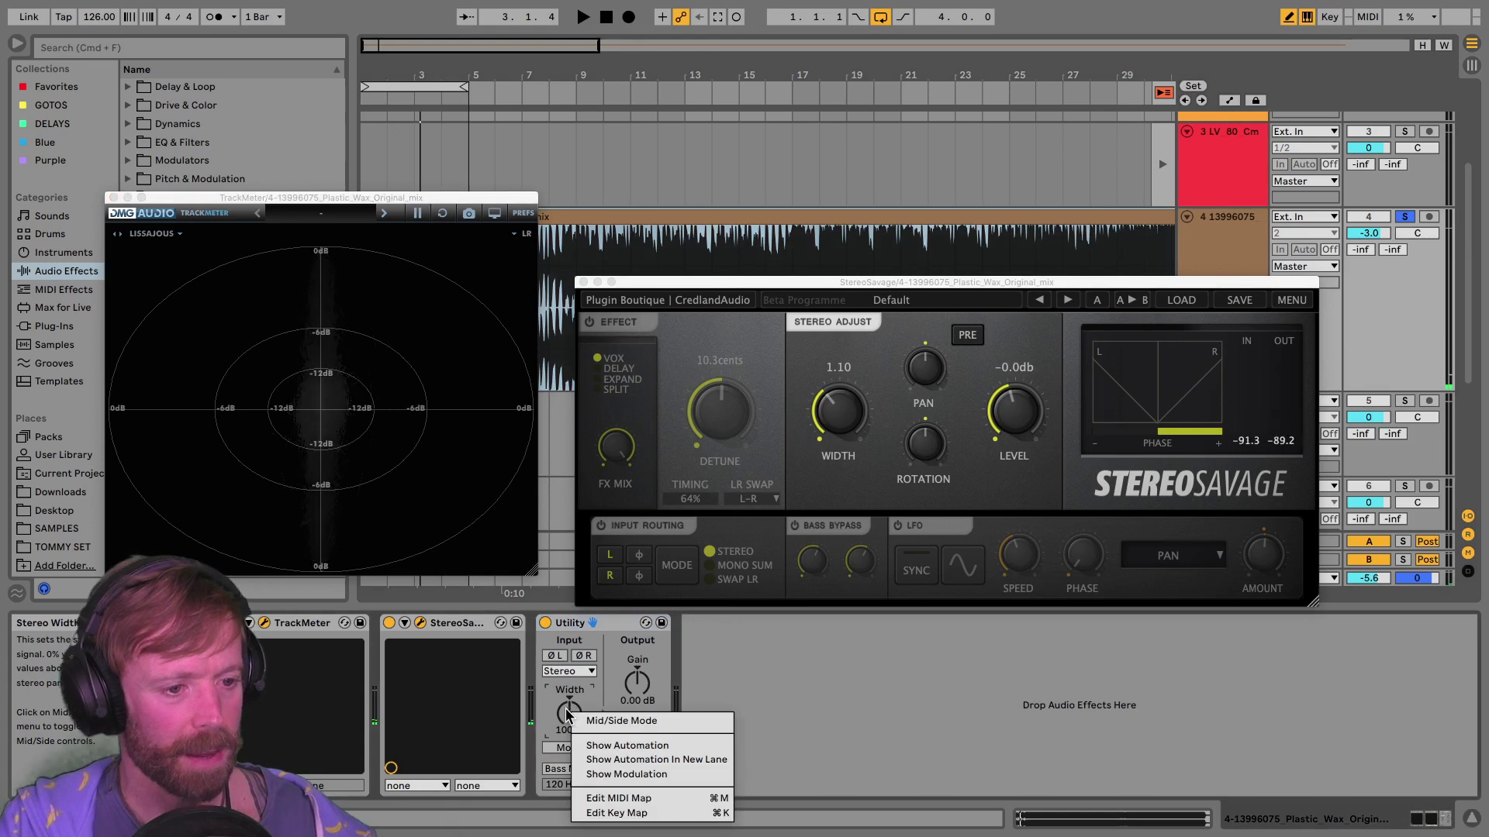
pyautogui.click(632, 728)
pyautogui.moveTo(567, 718); pyautogui.dragTo(568, 663)
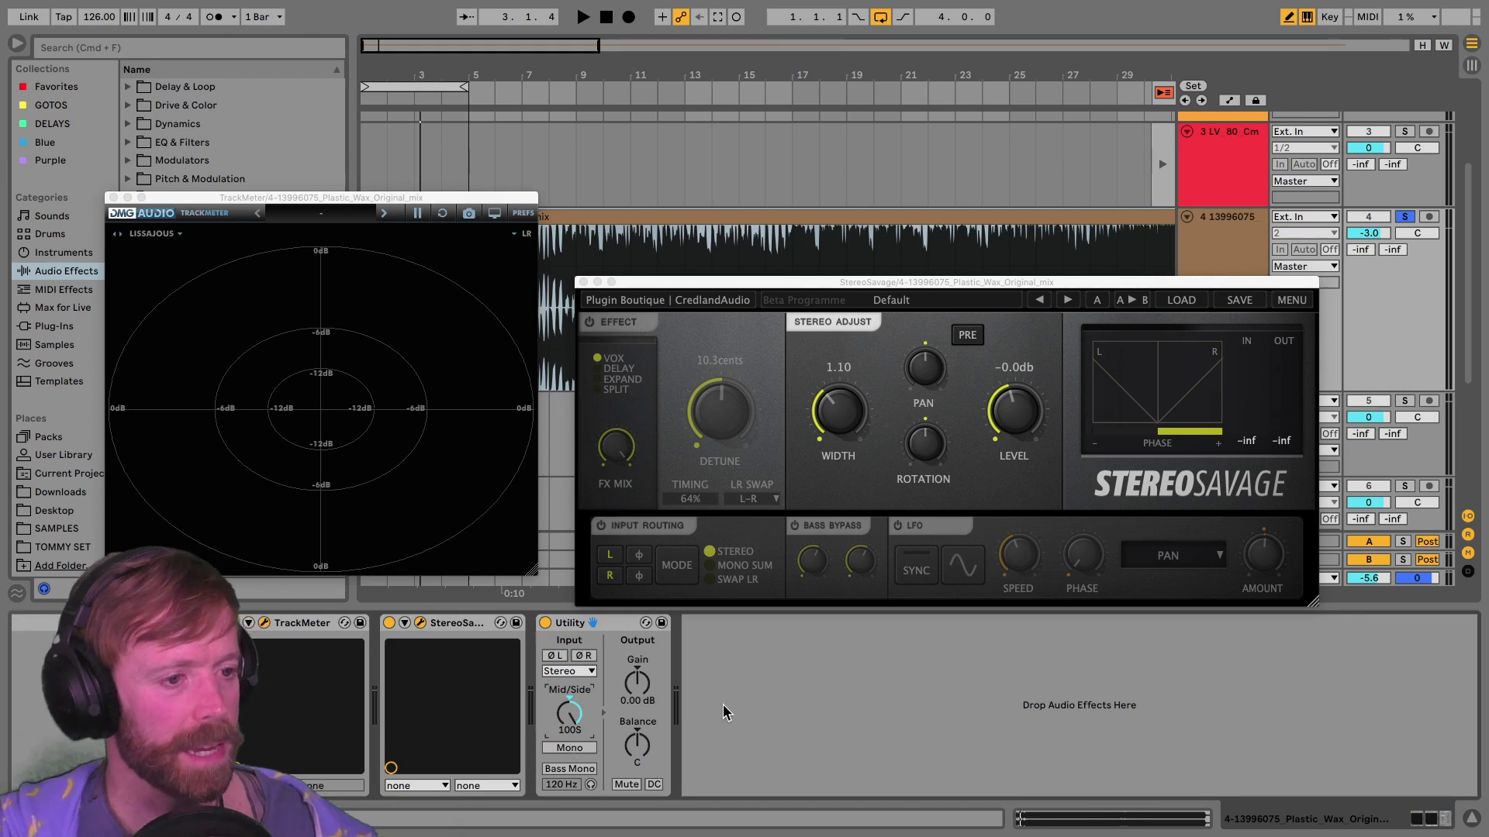
pyautogui.press('space')
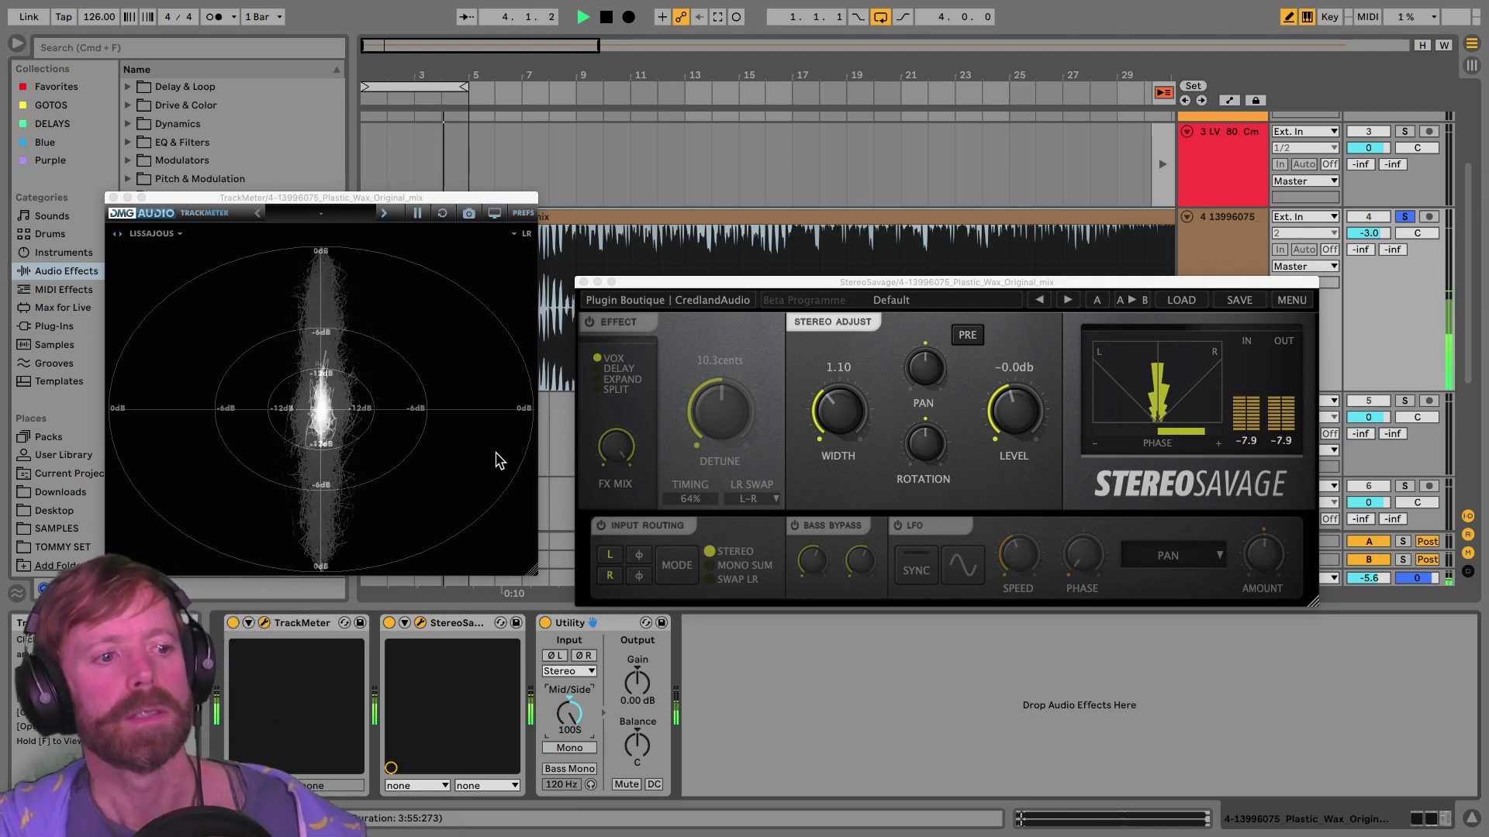
pyautogui.press('space')
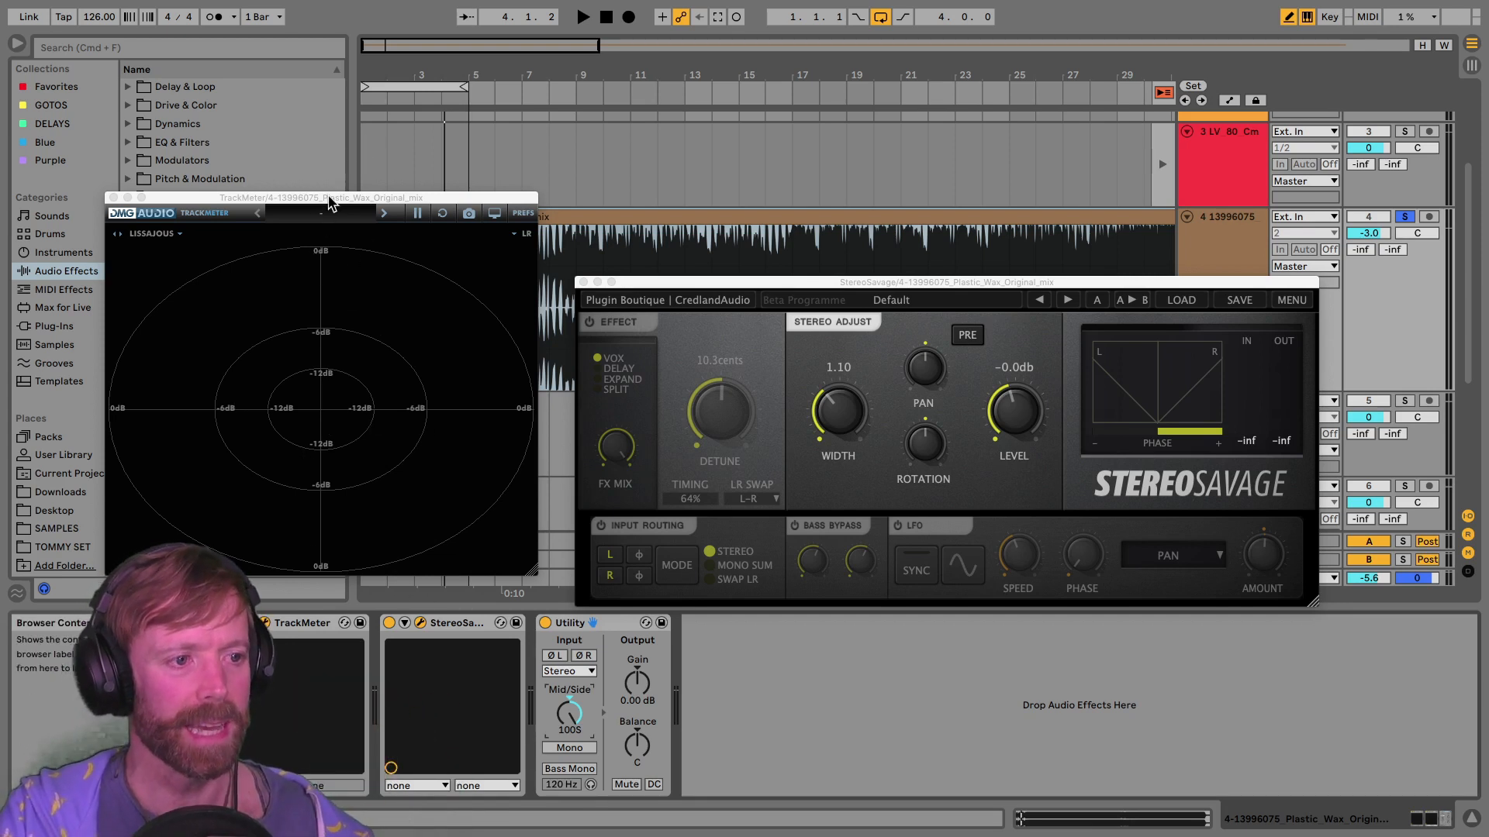
pyautogui.moveTo(330, 204); pyautogui.dragTo(412, 114)
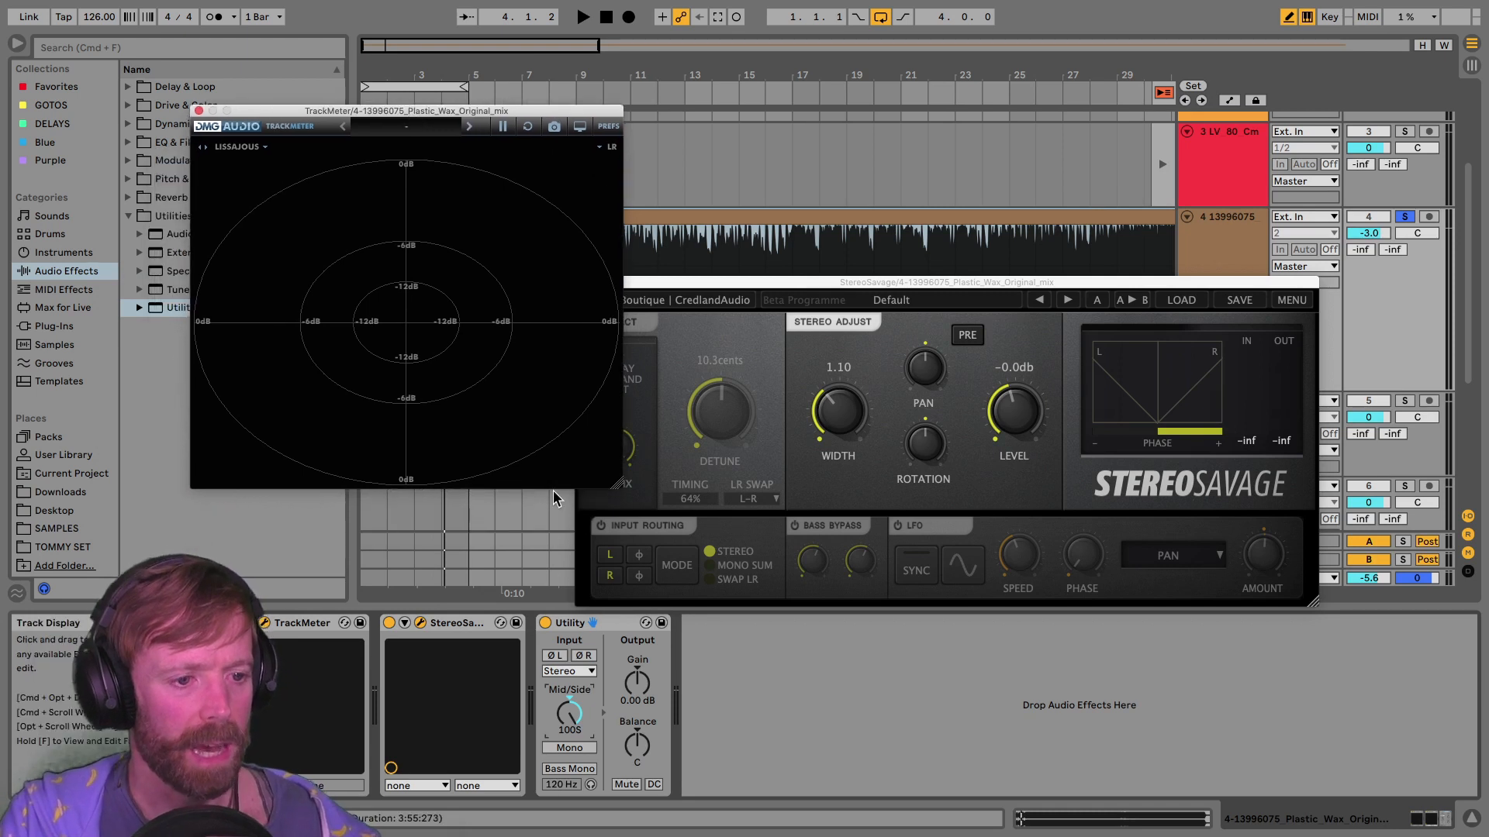
pyautogui.press('space')
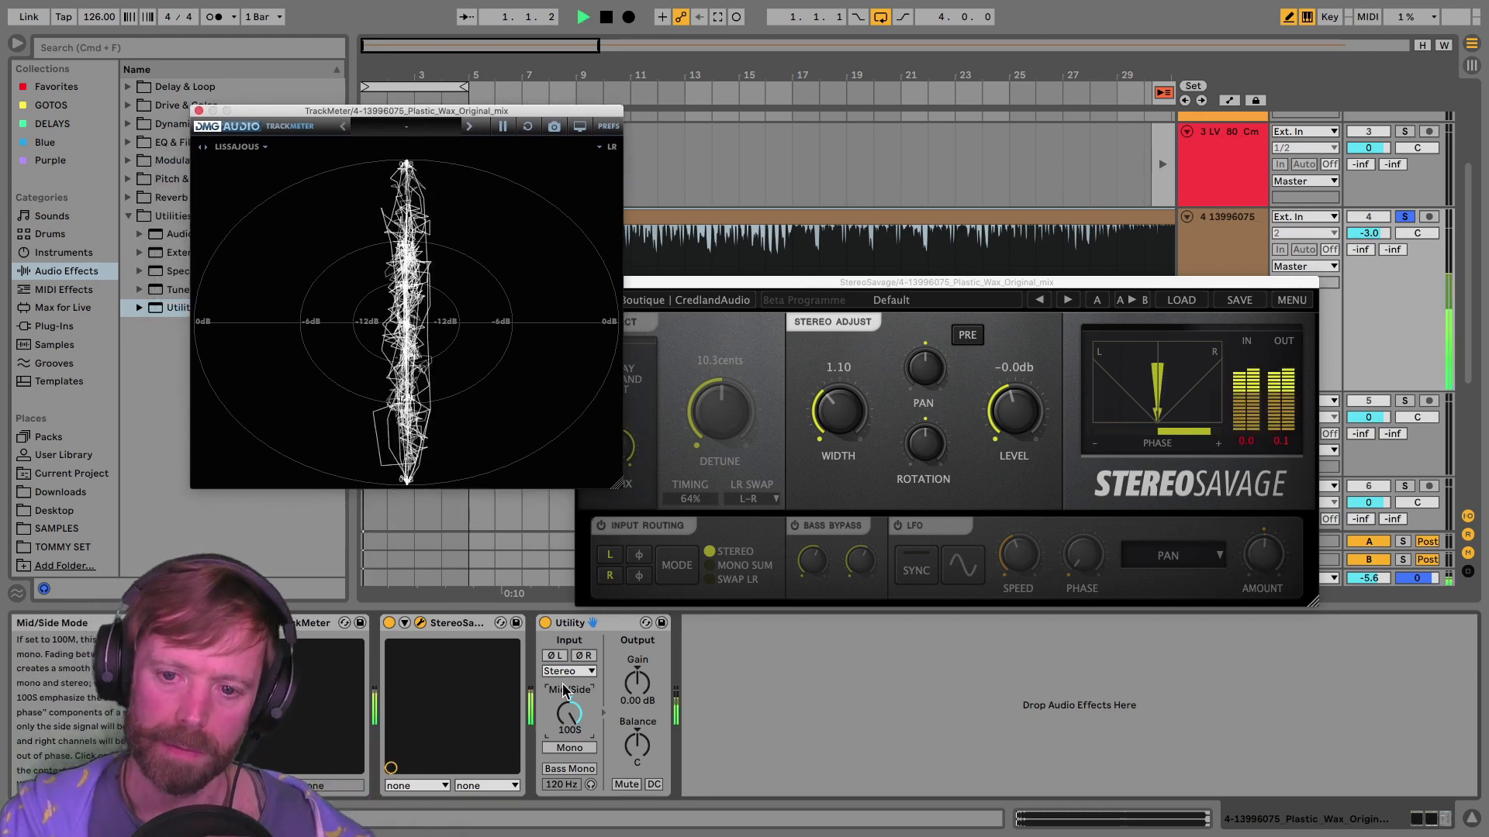
pyautogui.press('space')
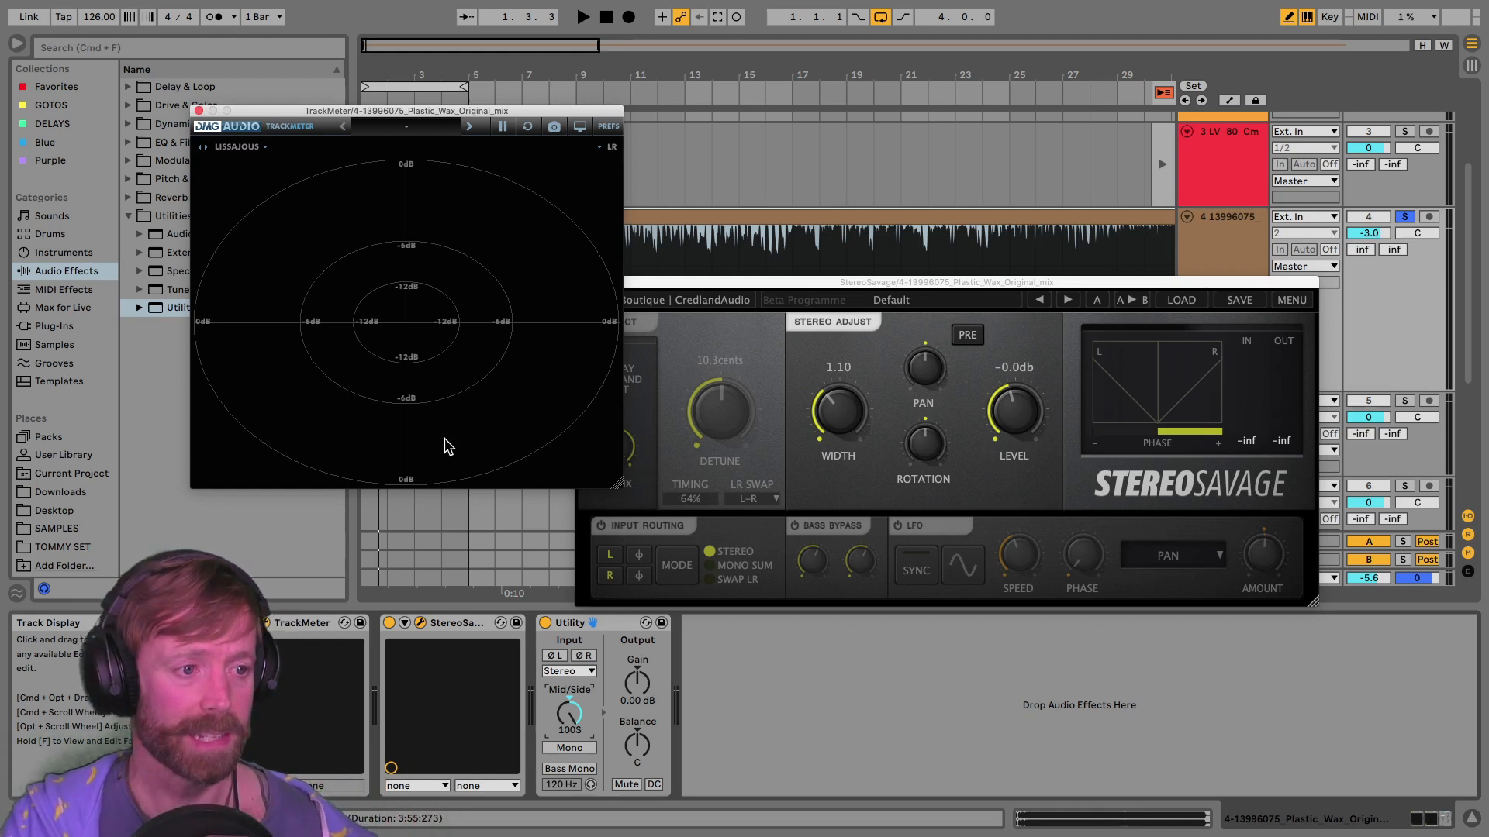
# Step: Arrange the plugin windows and turn on StereoSavage's bass bypass
pyautogui.moveTo(324, 117); pyautogui.dragTo(283, 78)
pyautogui.moveTo(855, 281); pyautogui.dragTo(877, 216)
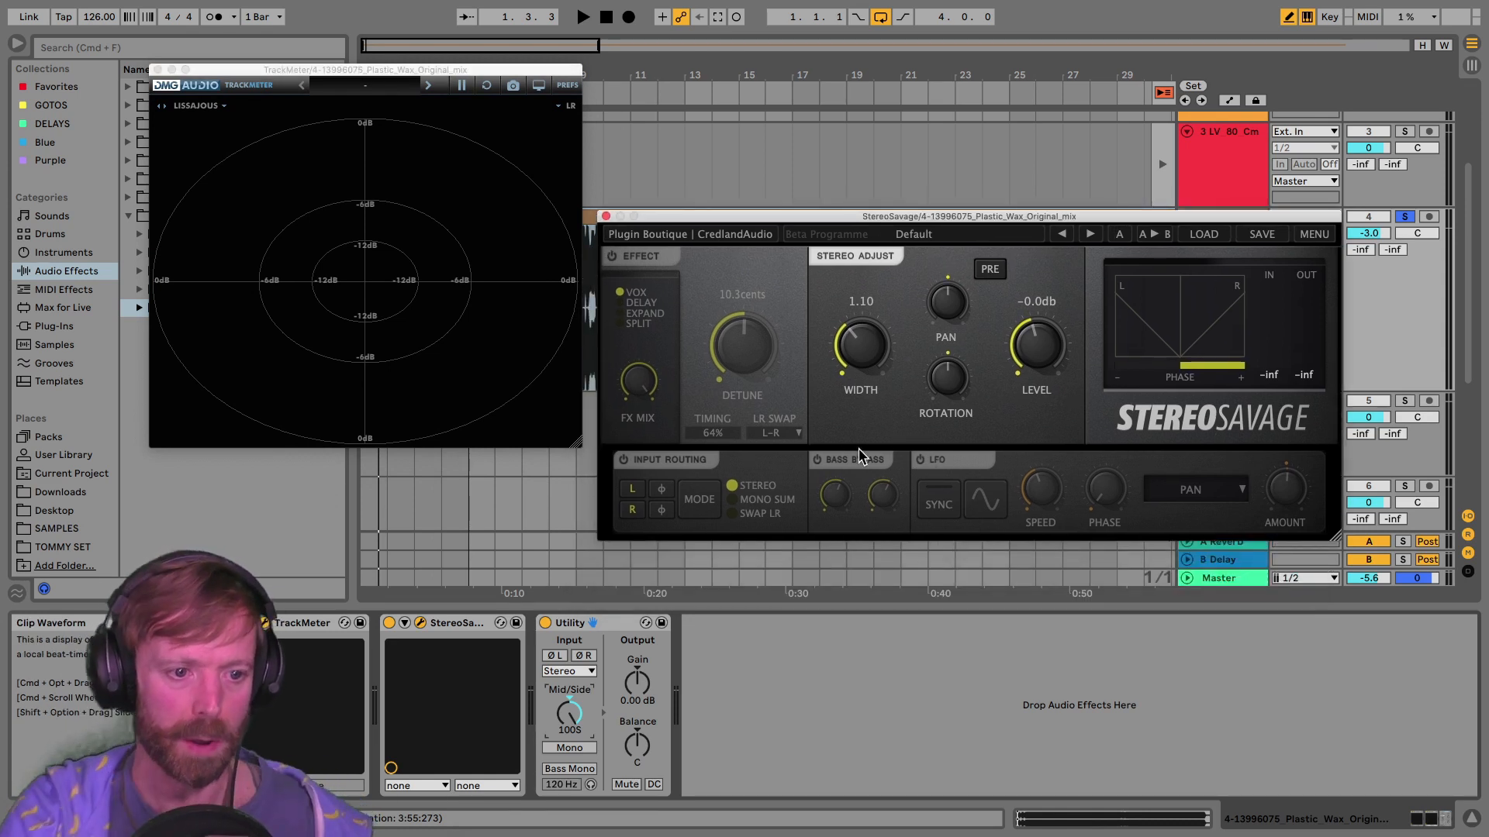
pyautogui.moveTo(713, 219); pyautogui.dragTo(715, 190)
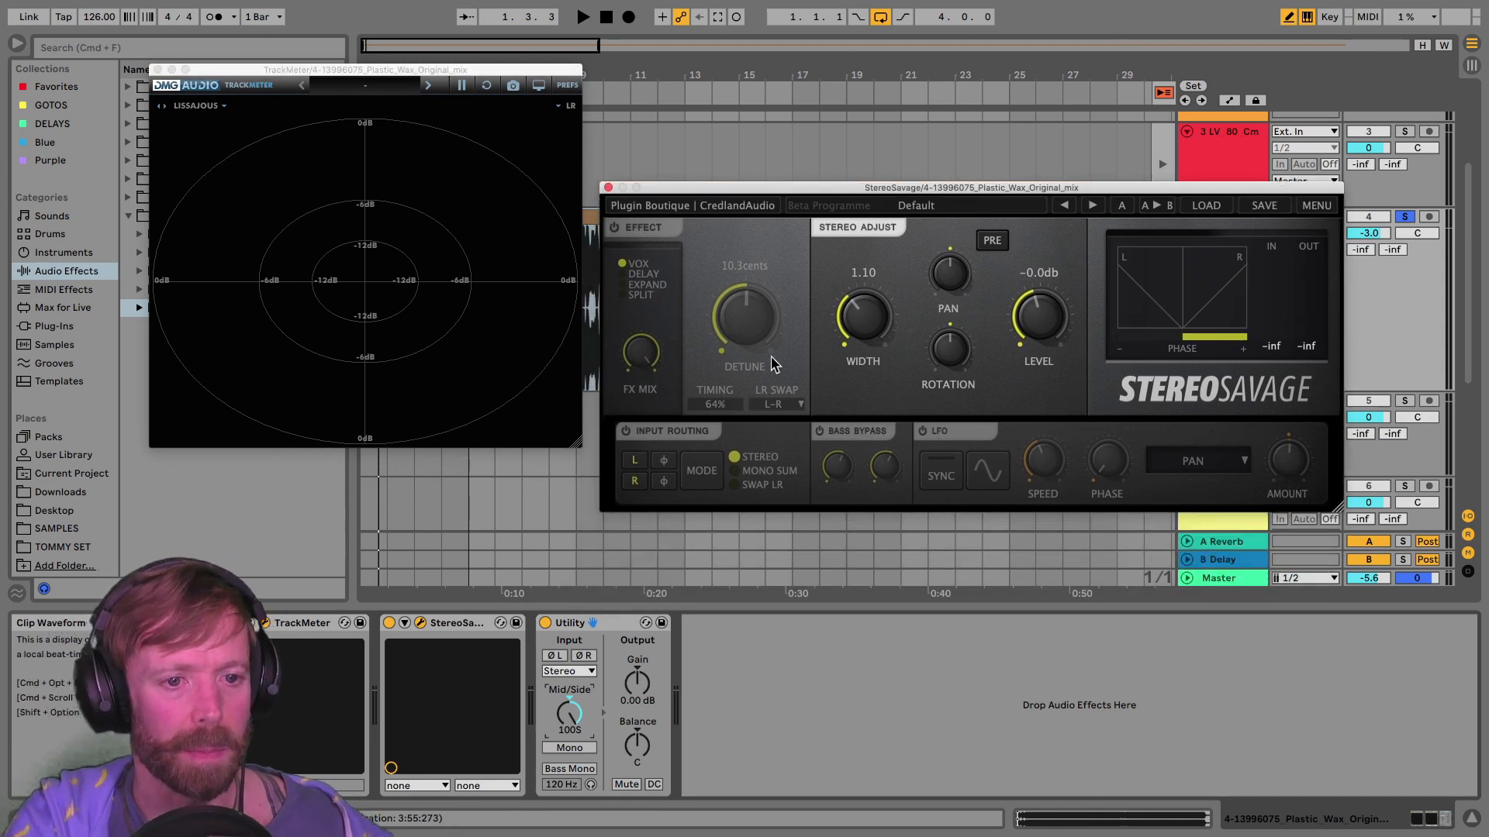
pyautogui.click(617, 228)
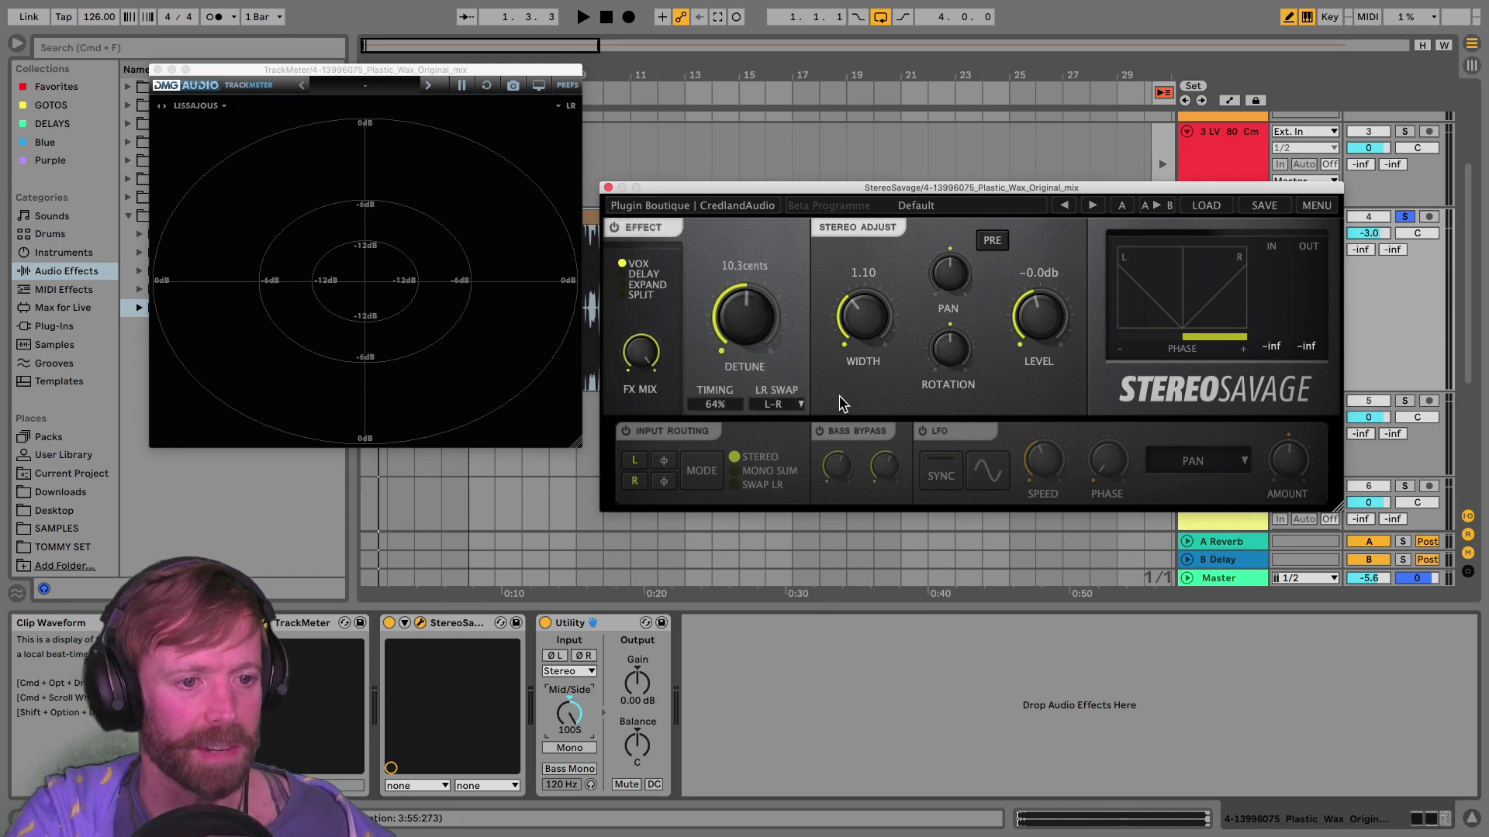
pyautogui.click(820, 431)
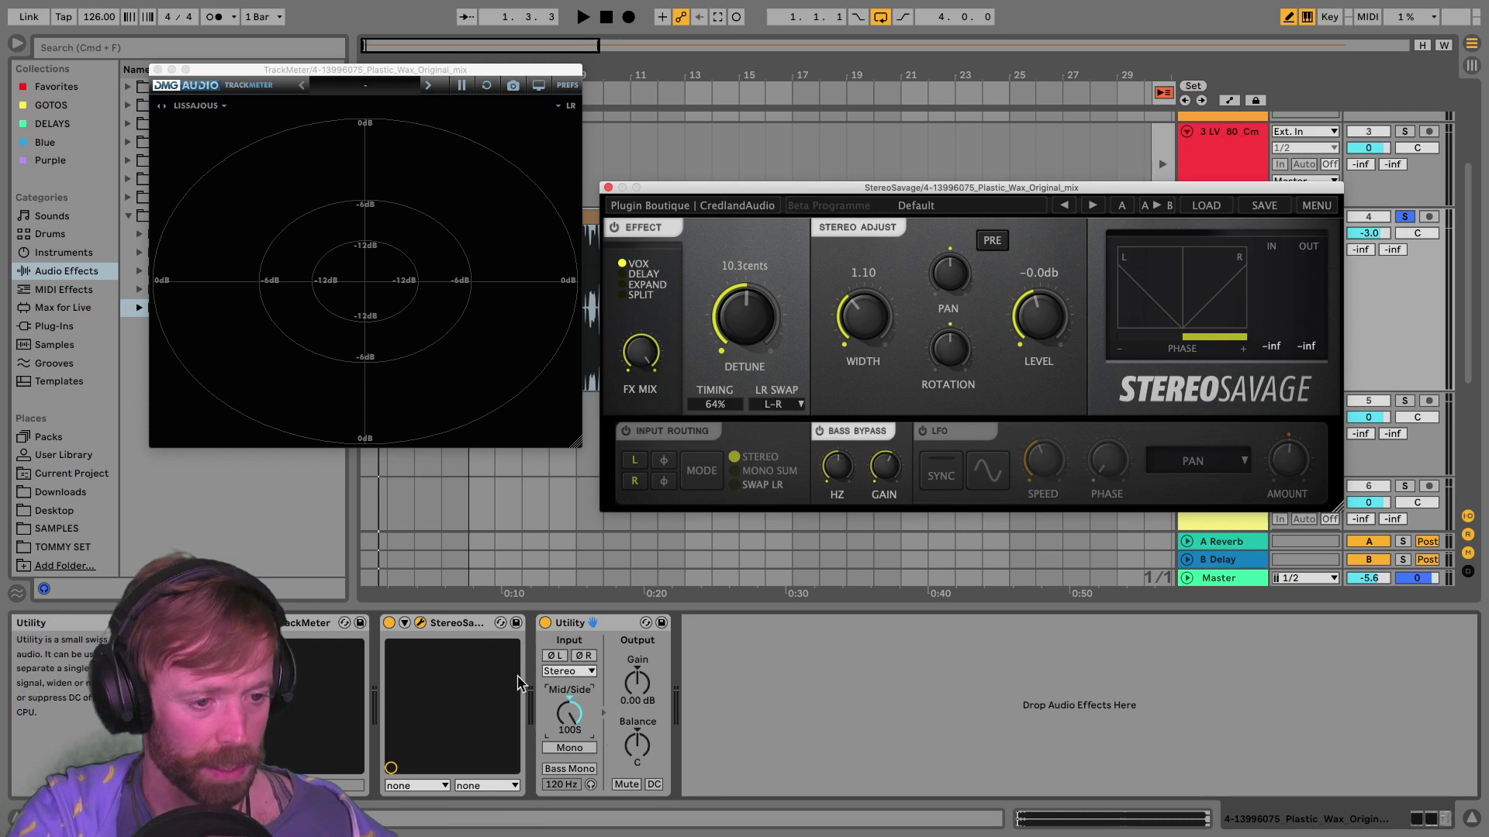
# Step: Toggle Utility's bass mono on and off at 167 Hz, disable StereoSavage's effect section, and play
pyautogui.click(570, 769)
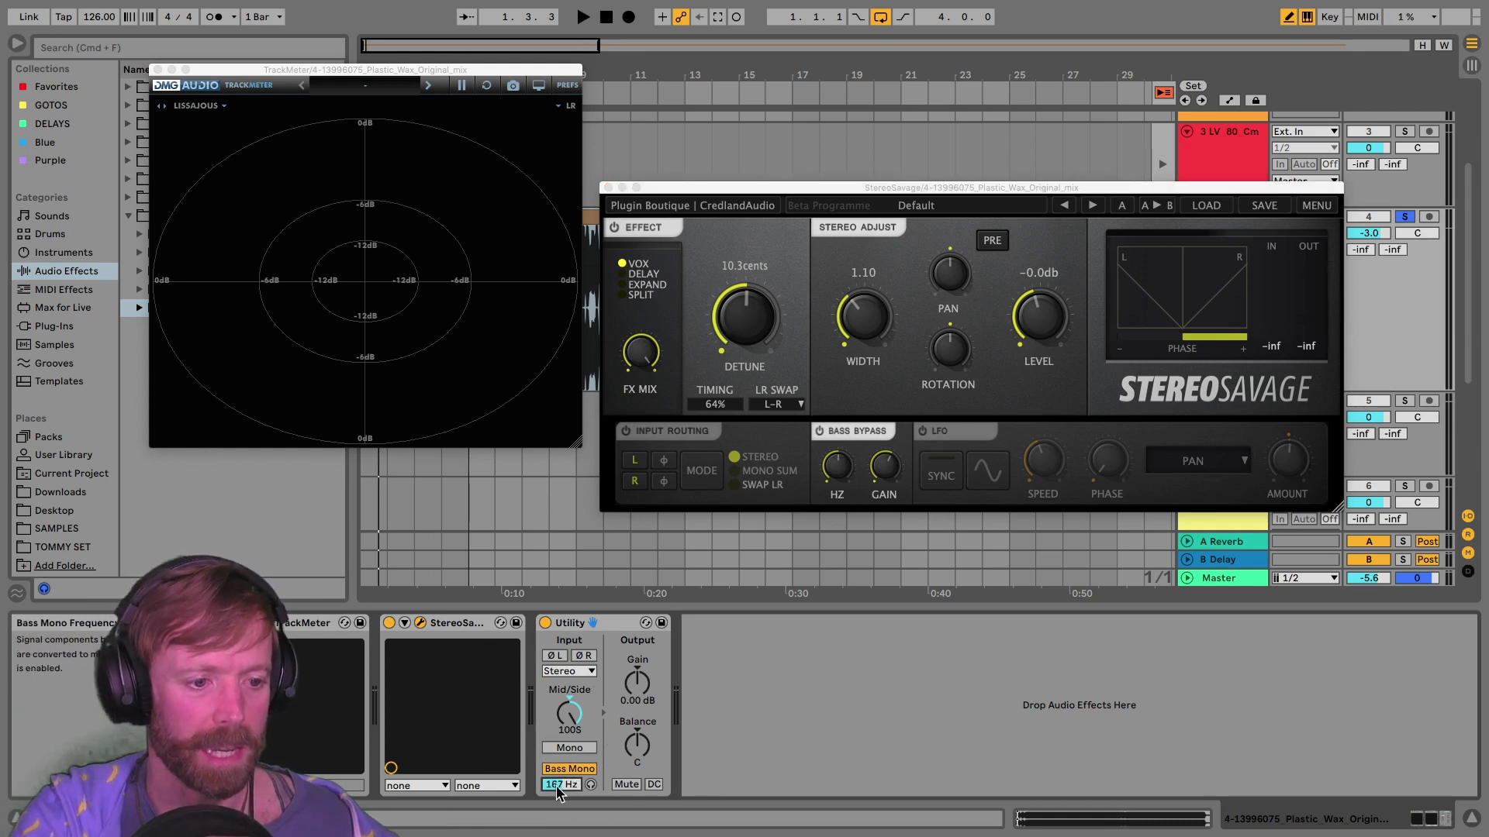
pyautogui.click(570, 769)
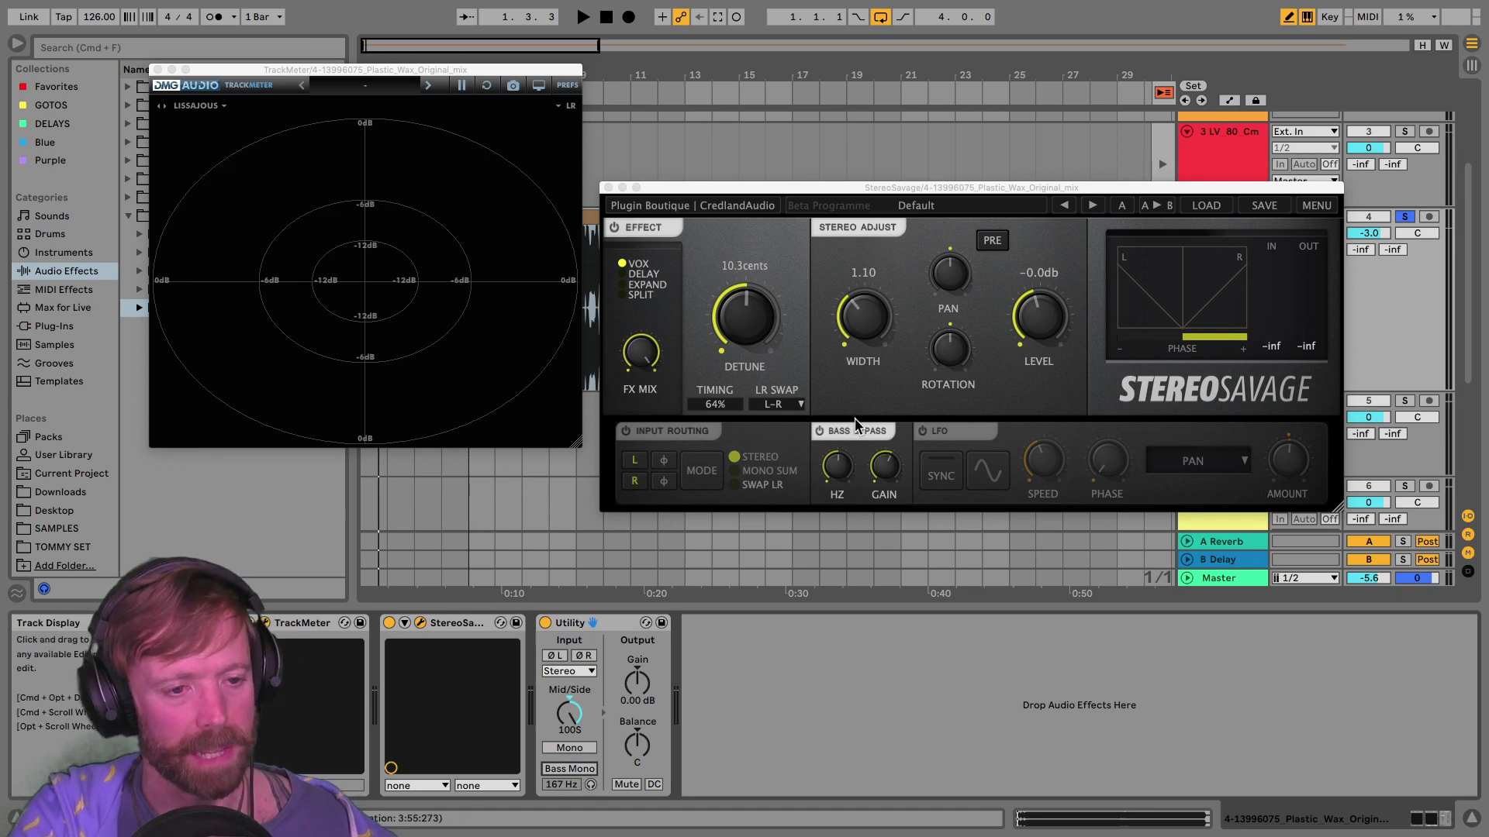
pyautogui.click(819, 432)
pyautogui.click(614, 226)
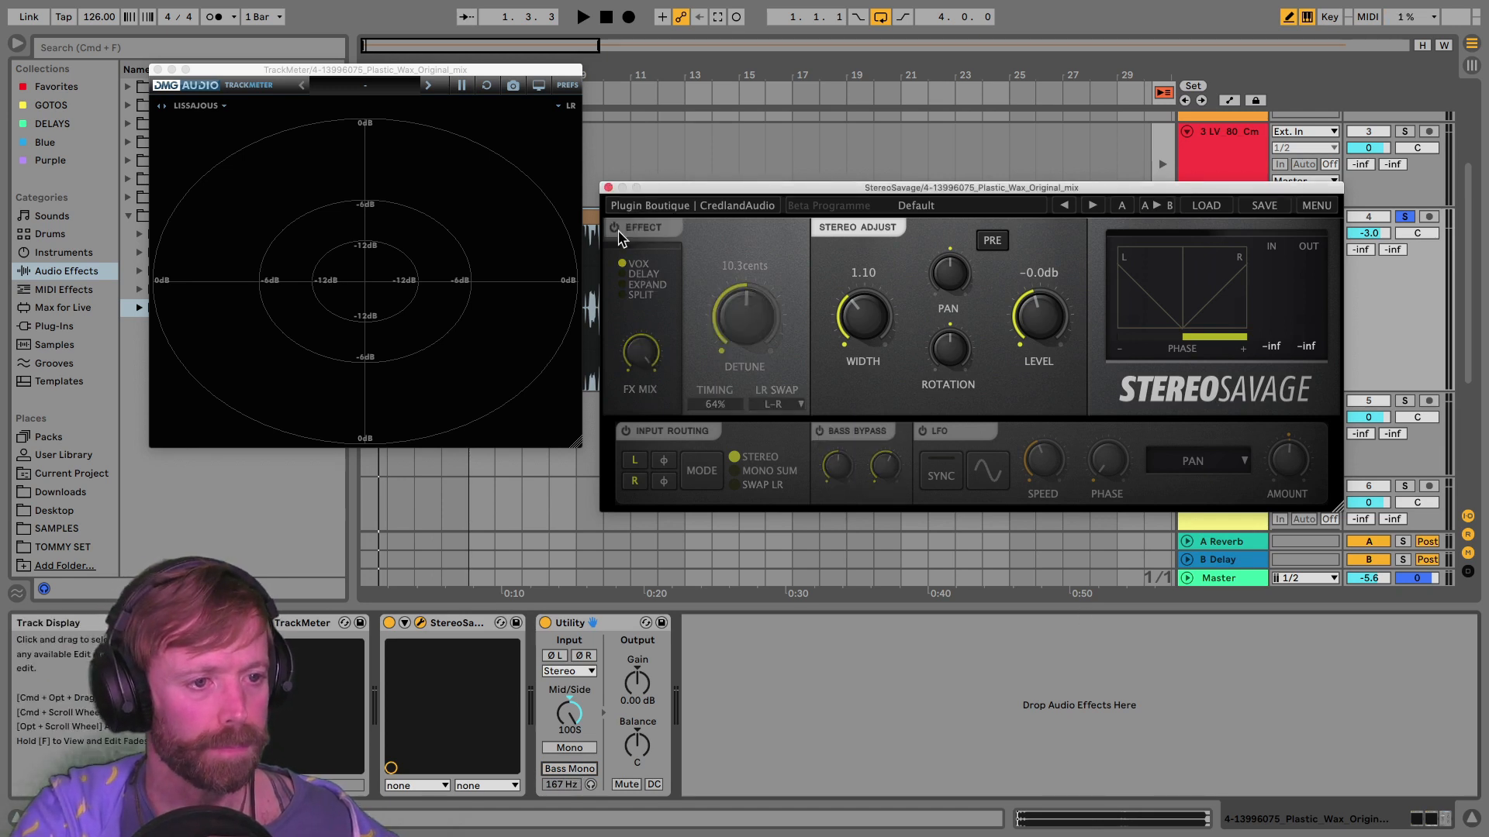
pyautogui.moveTo(388, 69)
pyautogui.mouseDown()
pyautogui.moveTo(403, 96)
pyautogui.moveTo(380, 102)
pyautogui.mouseUp()
pyautogui.press('space')
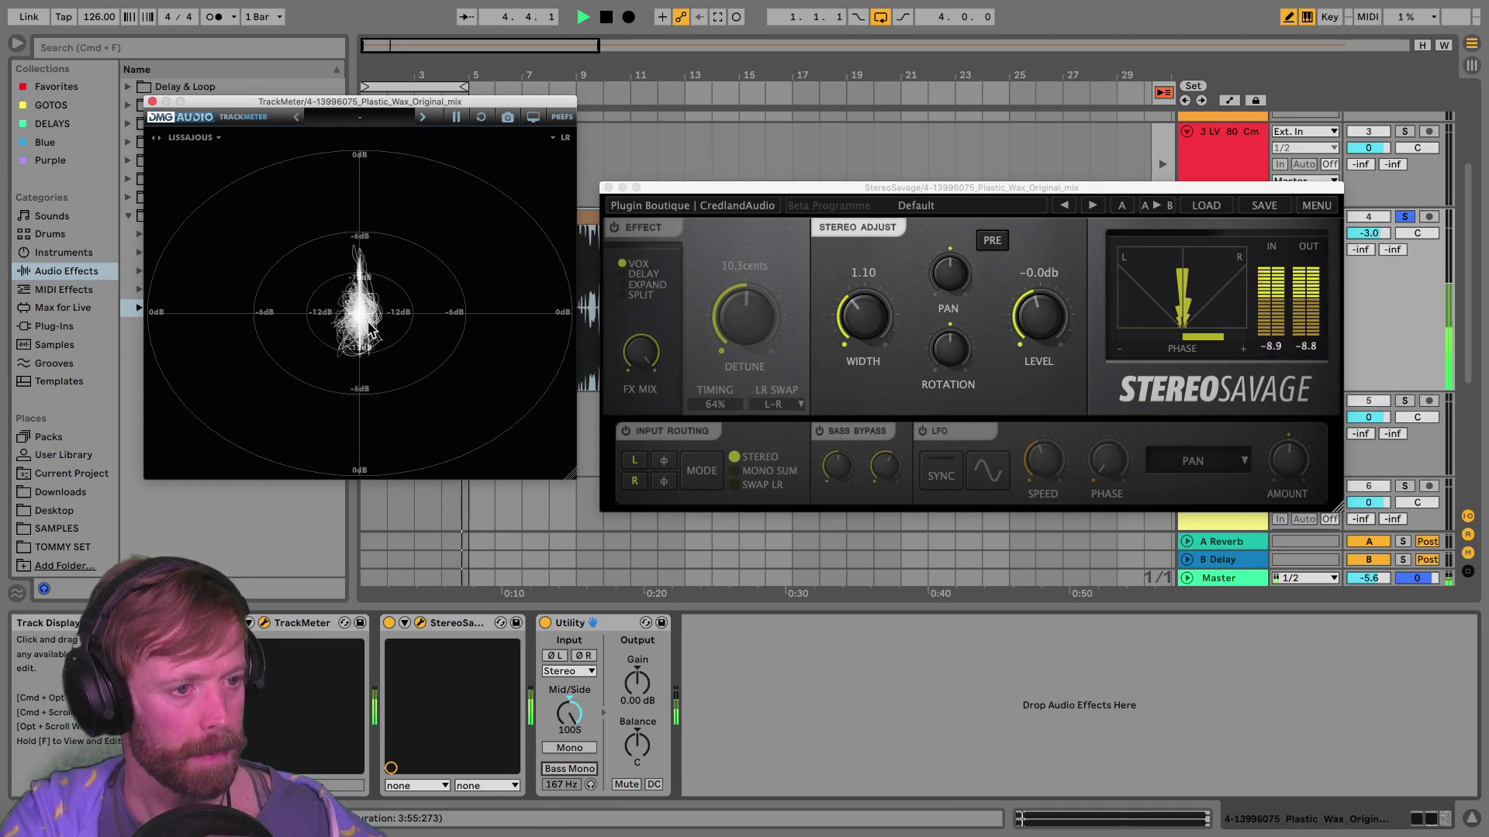
# Step: Set the loop brace to span bars 5 to 9
pyautogui.press('space')
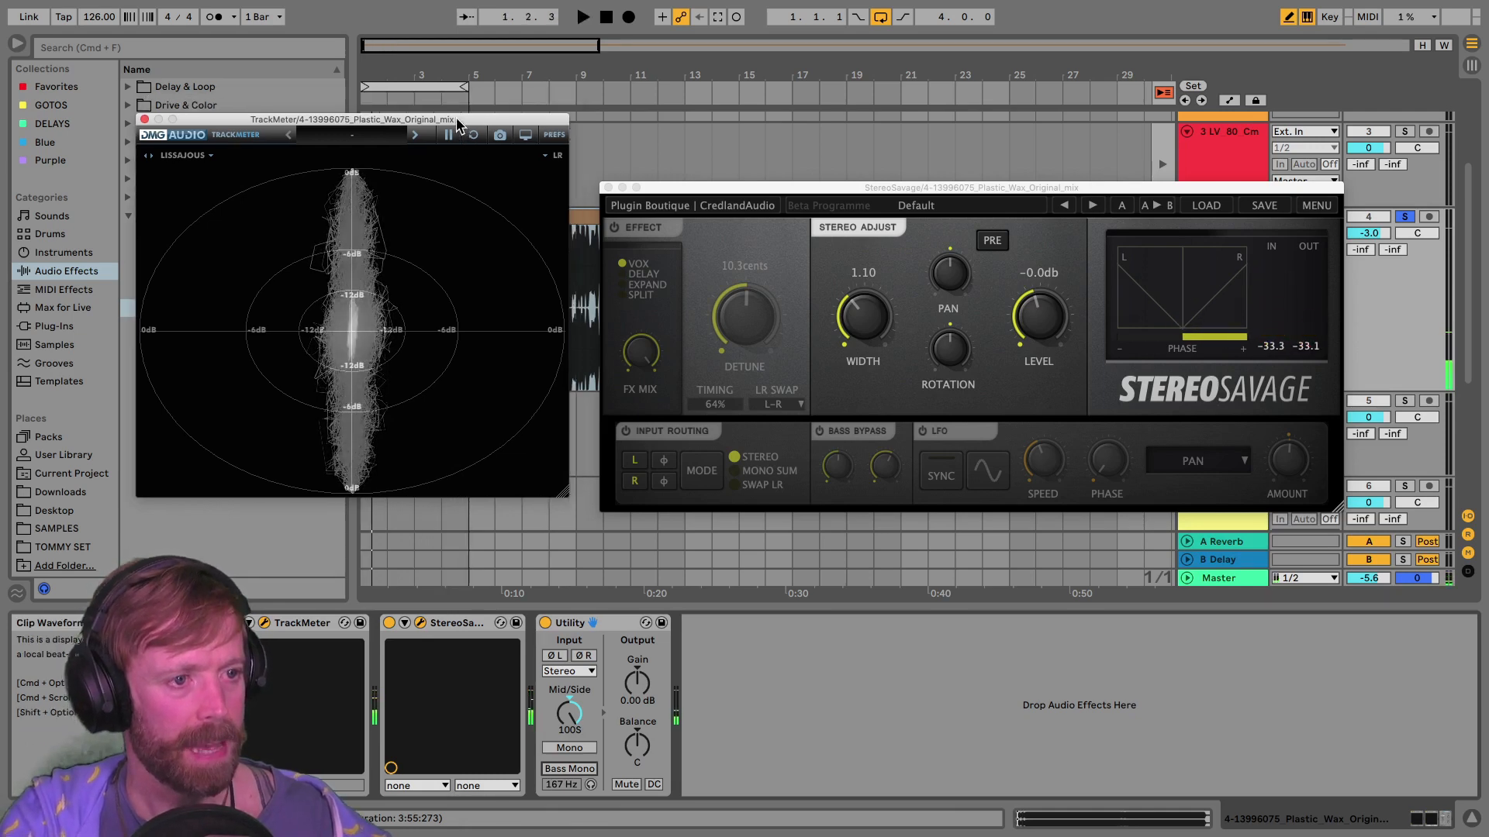
pyautogui.moveTo(465, 102); pyautogui.dragTo(365, 339)
pyautogui.click(489, 93)
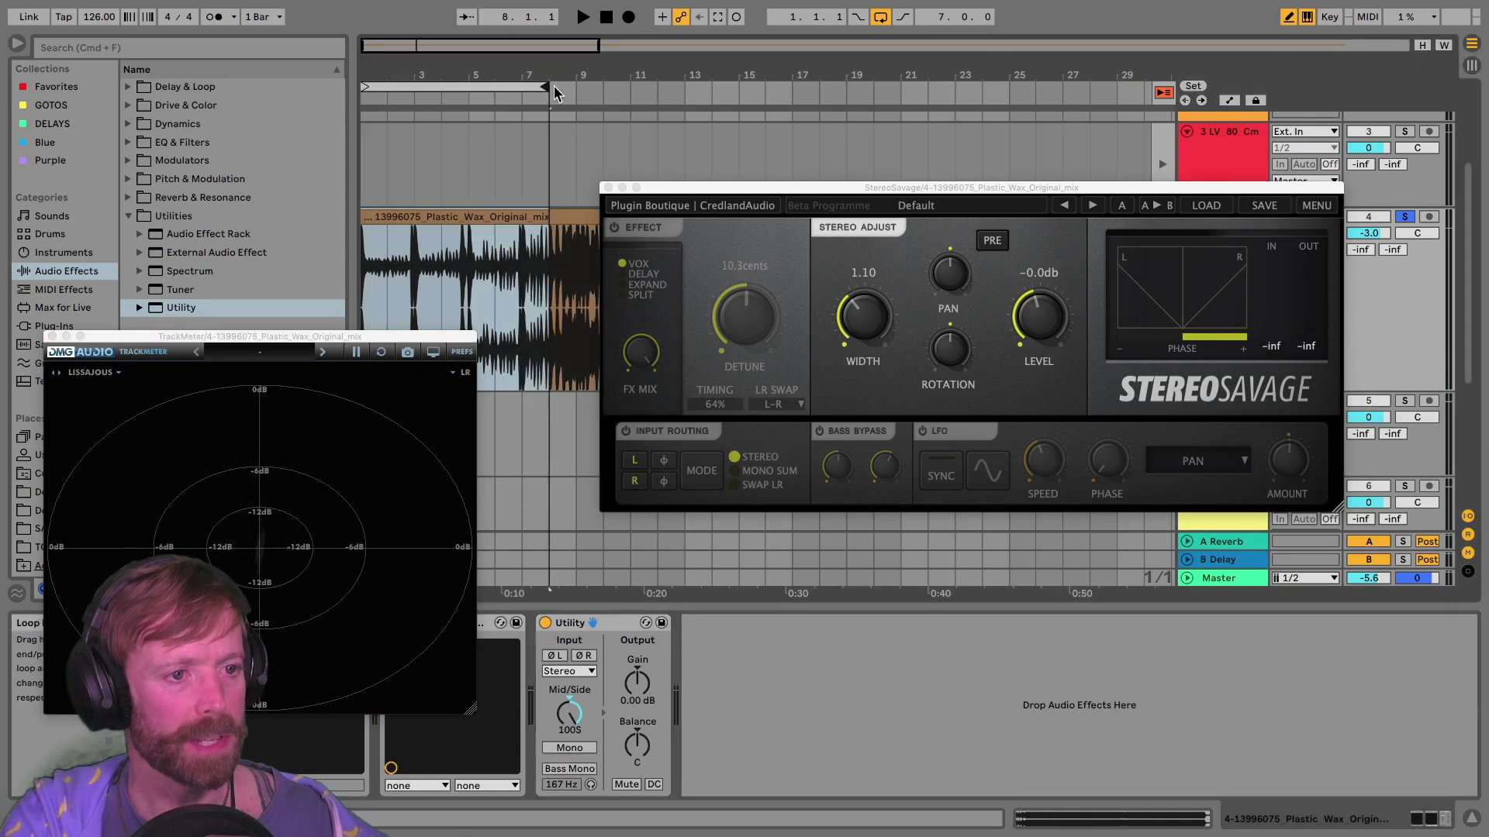
pyautogui.moveTo(489, 91); pyautogui.dragTo(576, 91)
pyautogui.moveTo(364, 88); pyautogui.dragTo(461, 88)
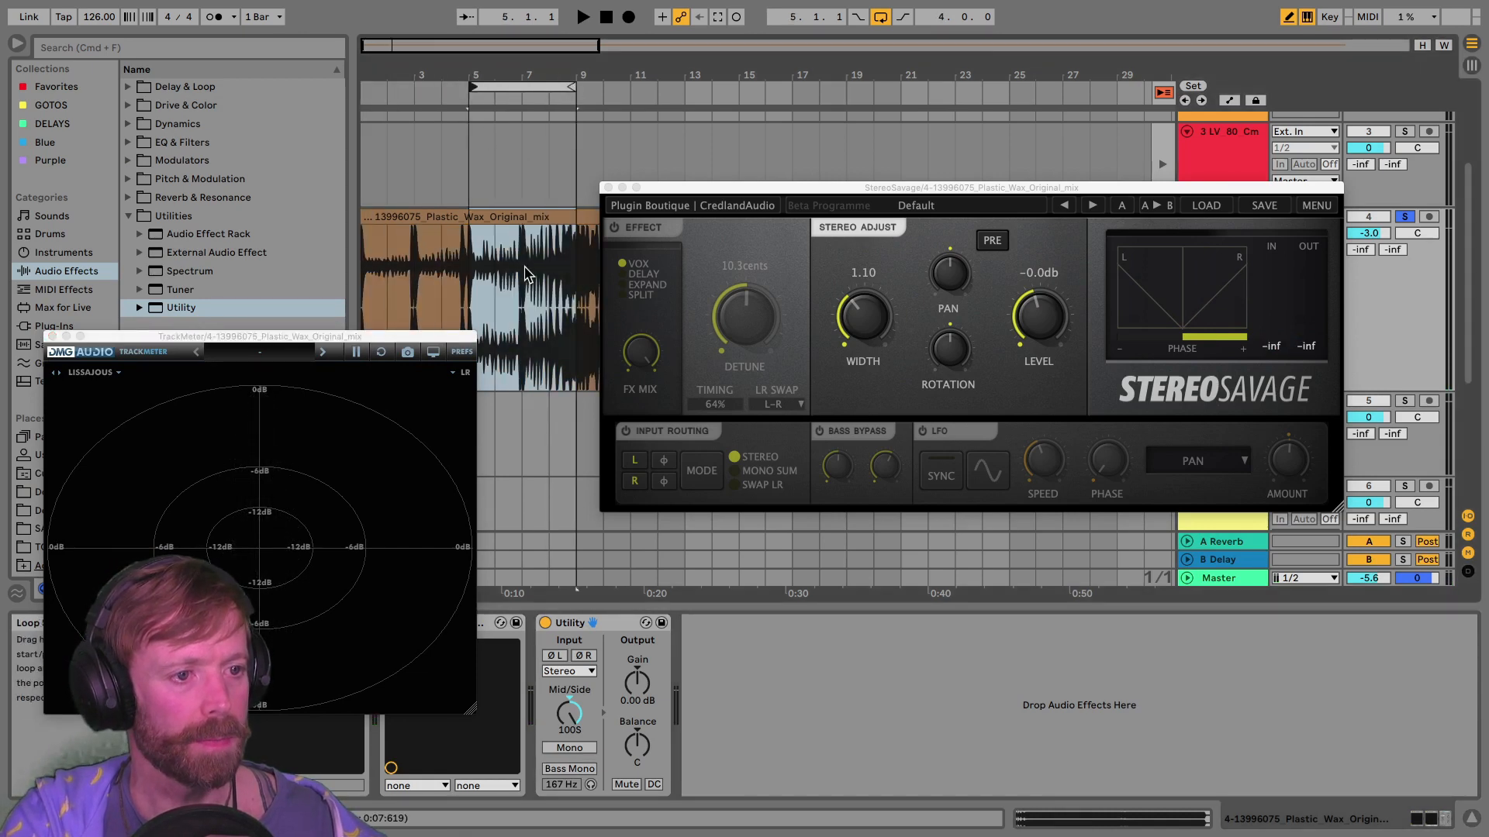
# Step: Audition the bars 5–9 loop twice with TrackMeter over the browser
pyautogui.press('space')
pyautogui.moveTo(383, 335); pyautogui.dragTo(522, 141)
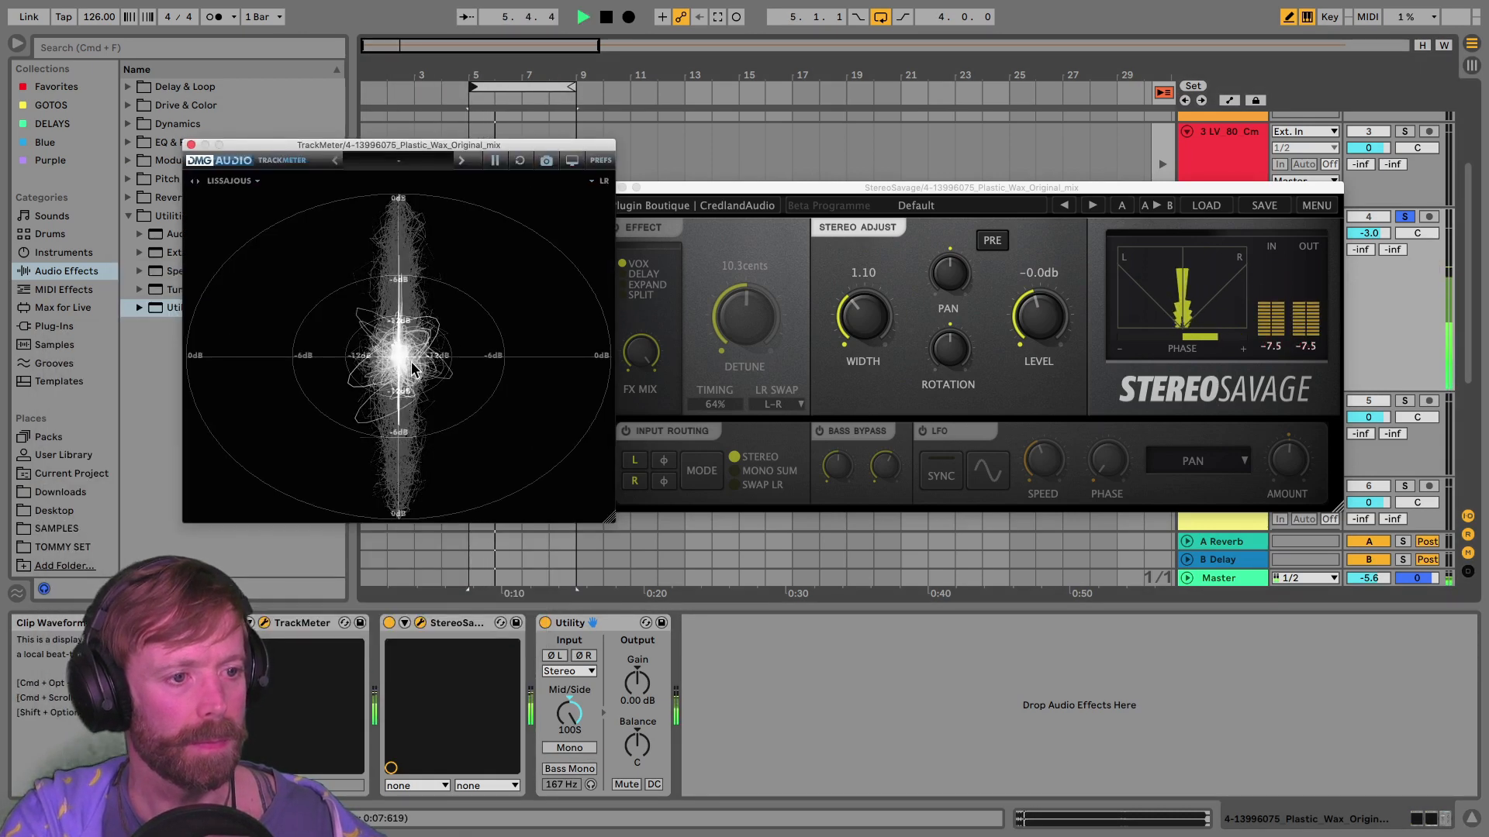
pyautogui.press('space')
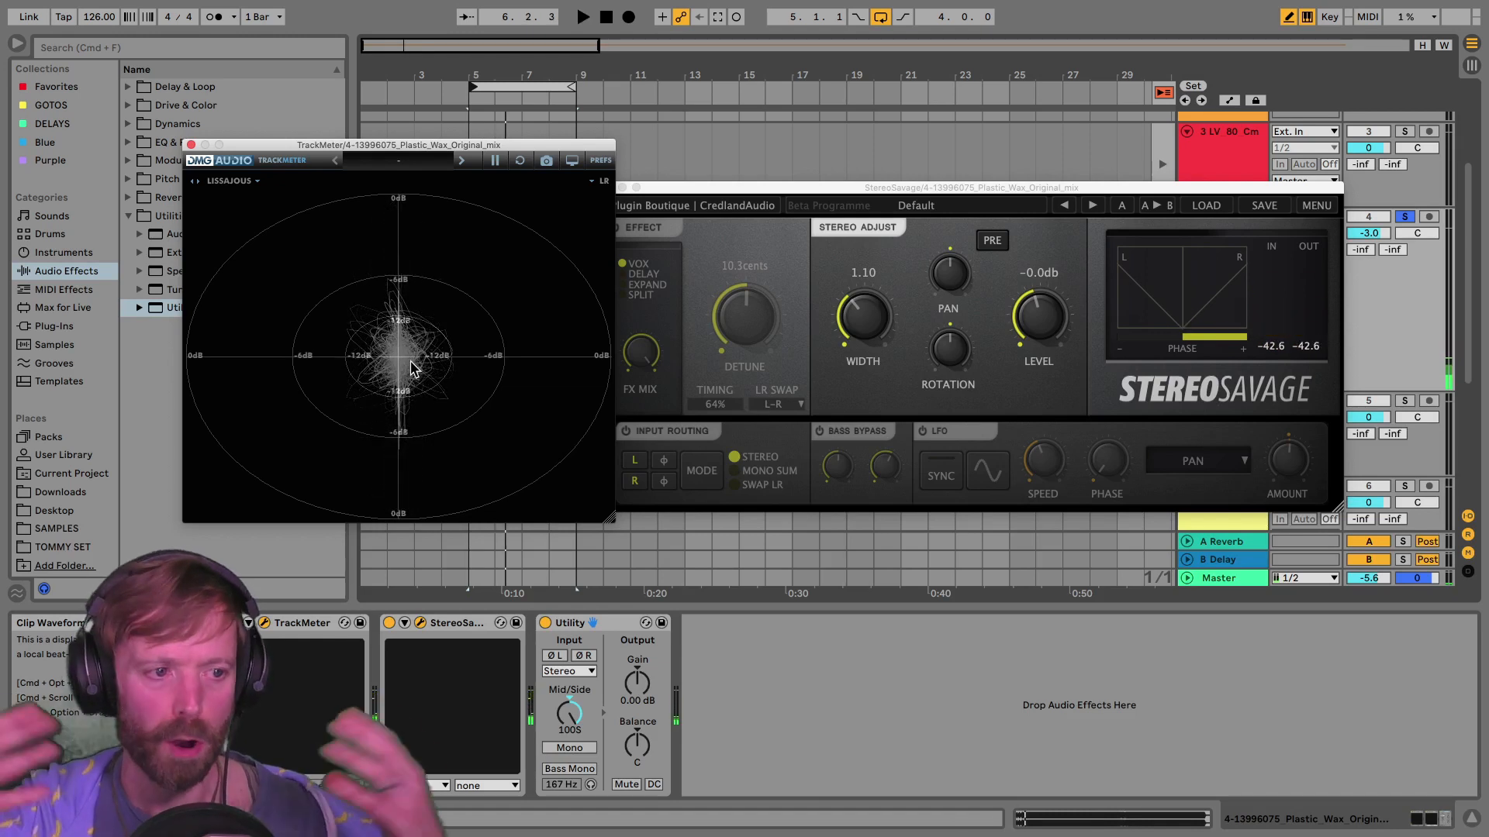
pyautogui.press('space')
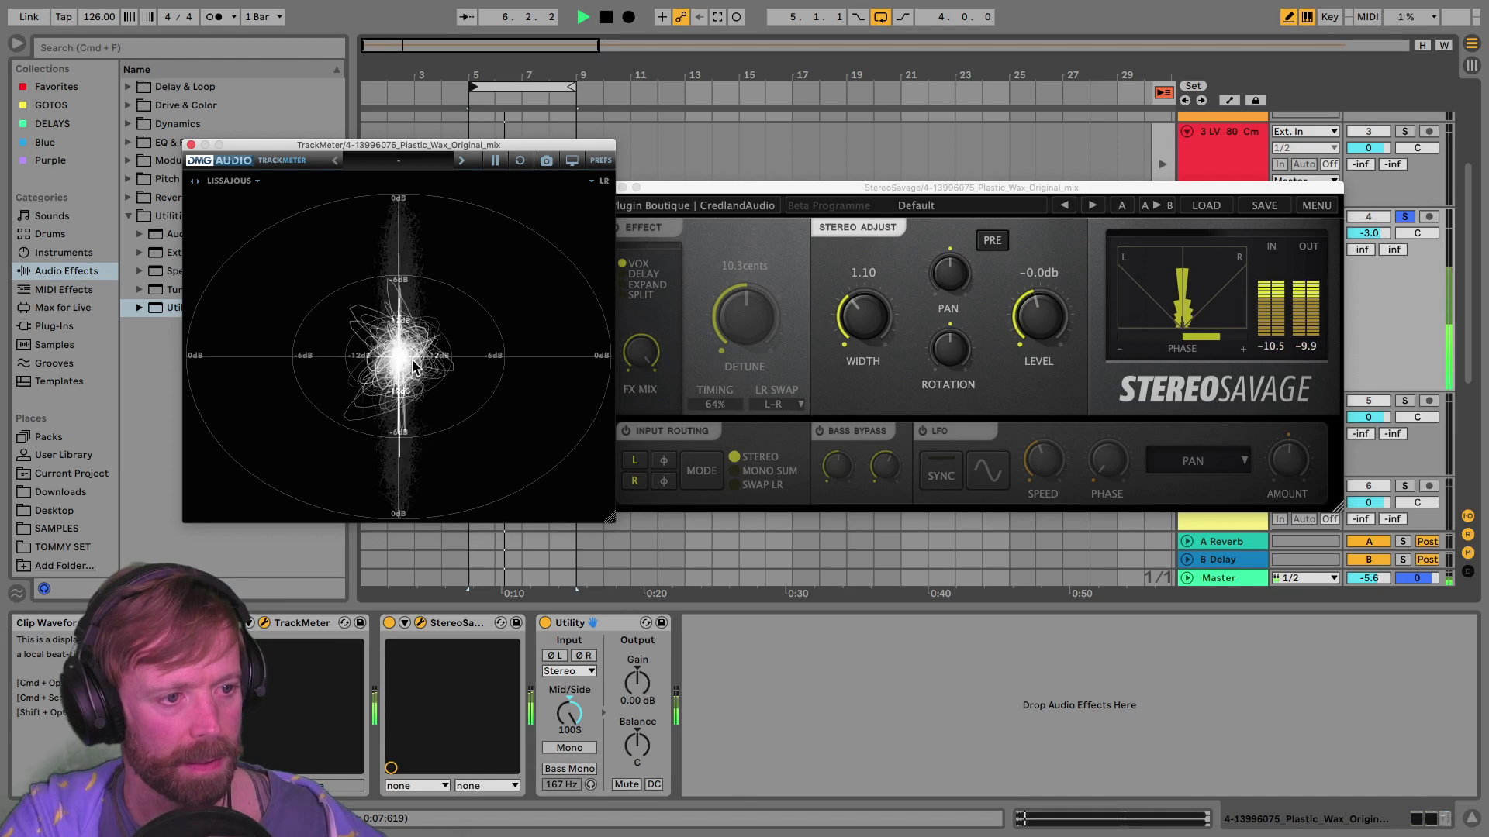
pyautogui.press('space')
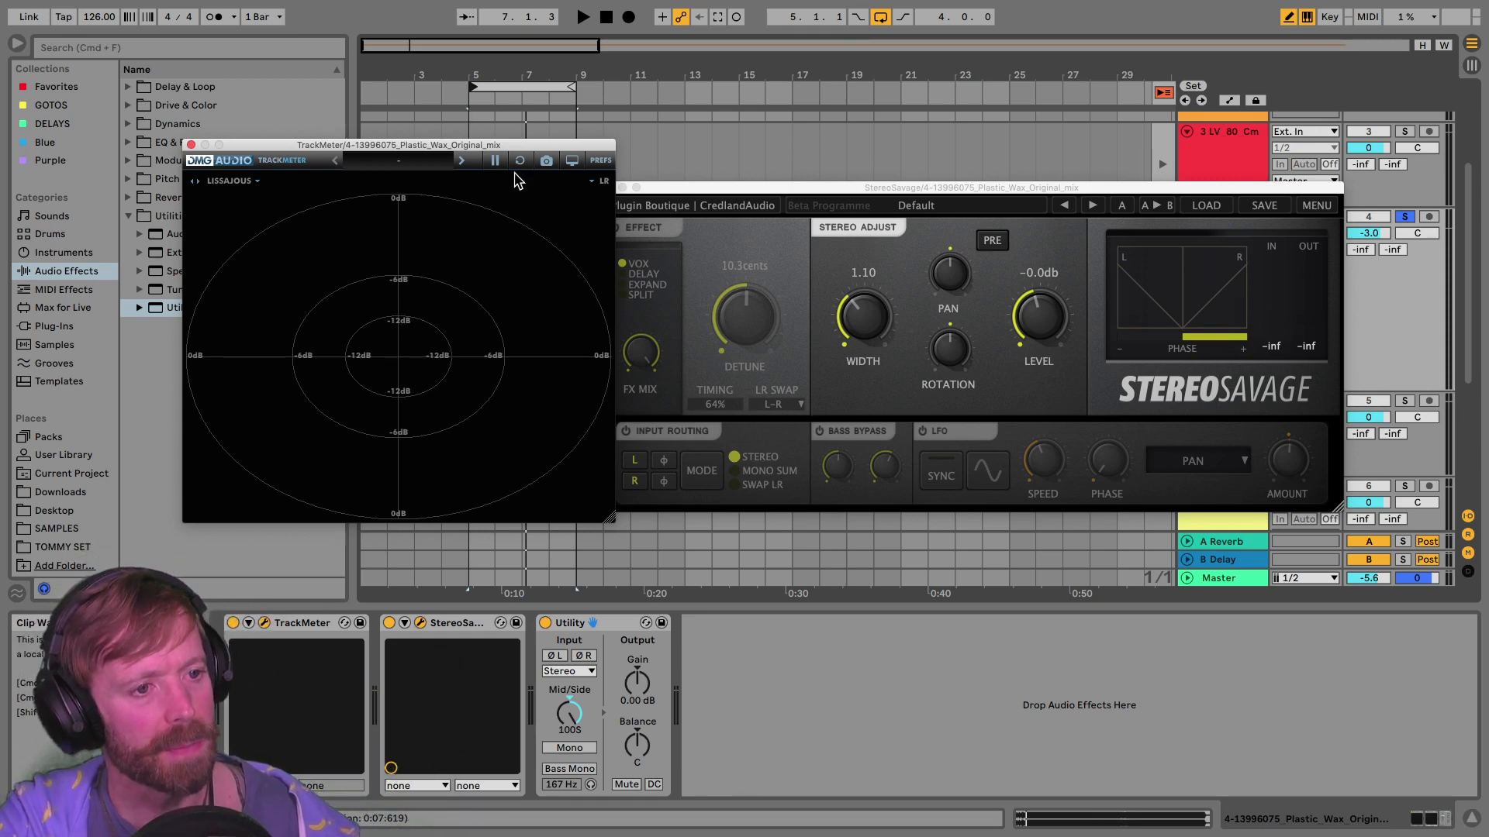
# Step: Play again while switching between track 3 and the reference, then move the loop to start at bar 9
pyautogui.moveTo(512, 142); pyautogui.dragTo(428, 245)
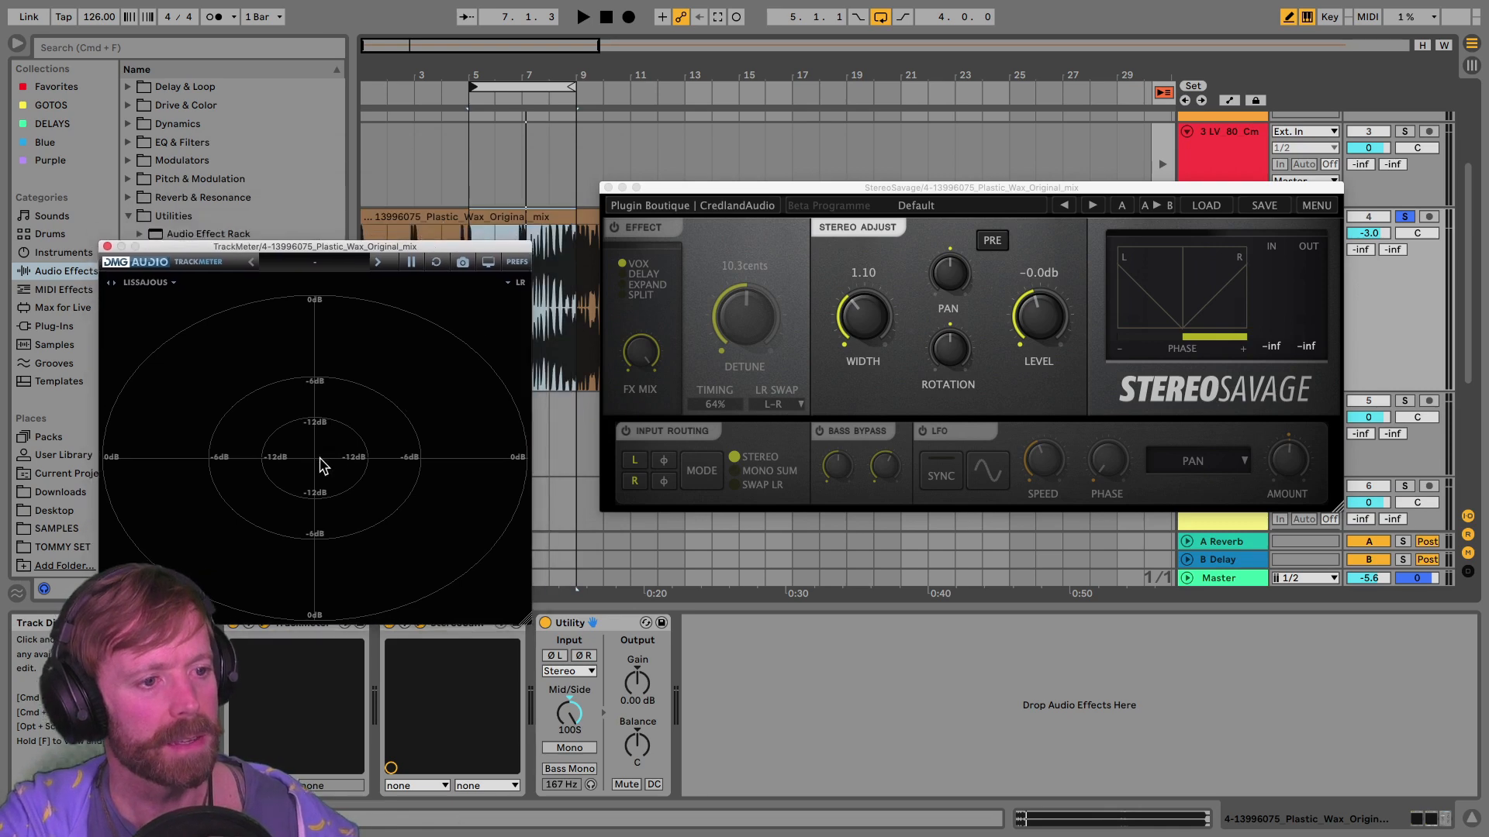
pyautogui.press('space')
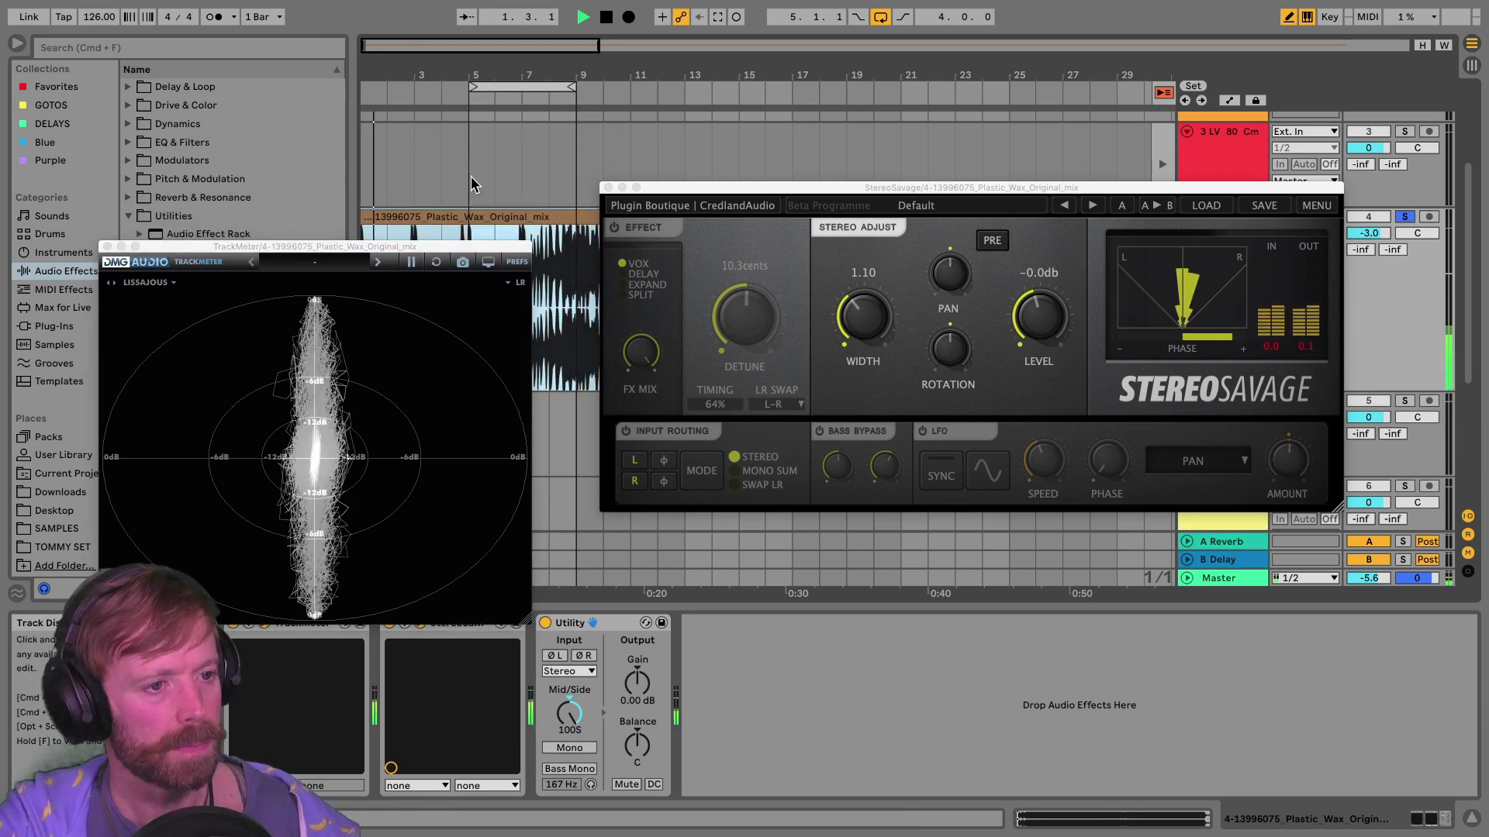
pyautogui.click(471, 163)
pyautogui.press('space')
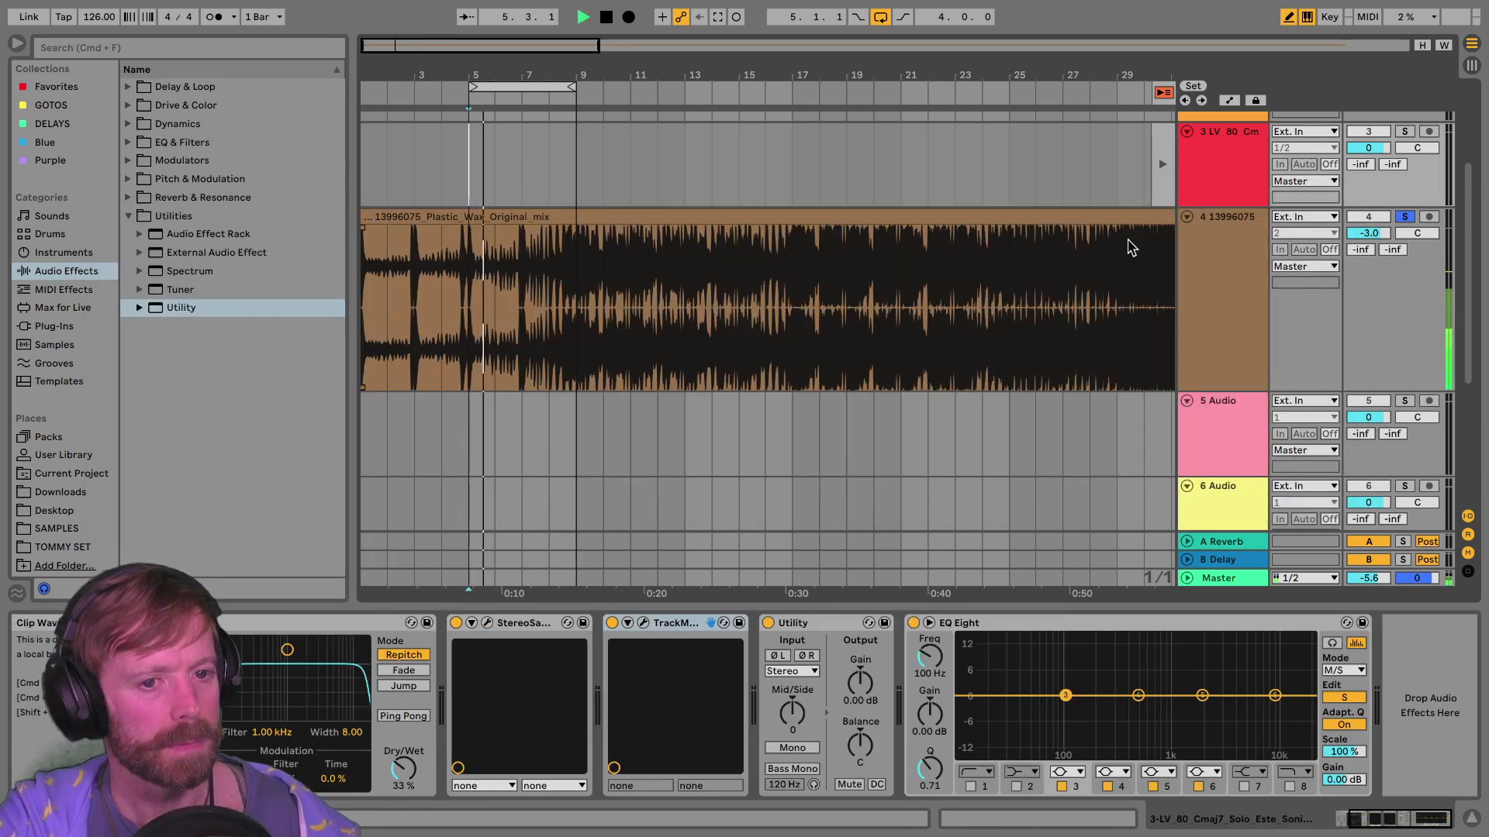
pyautogui.click(1147, 245)
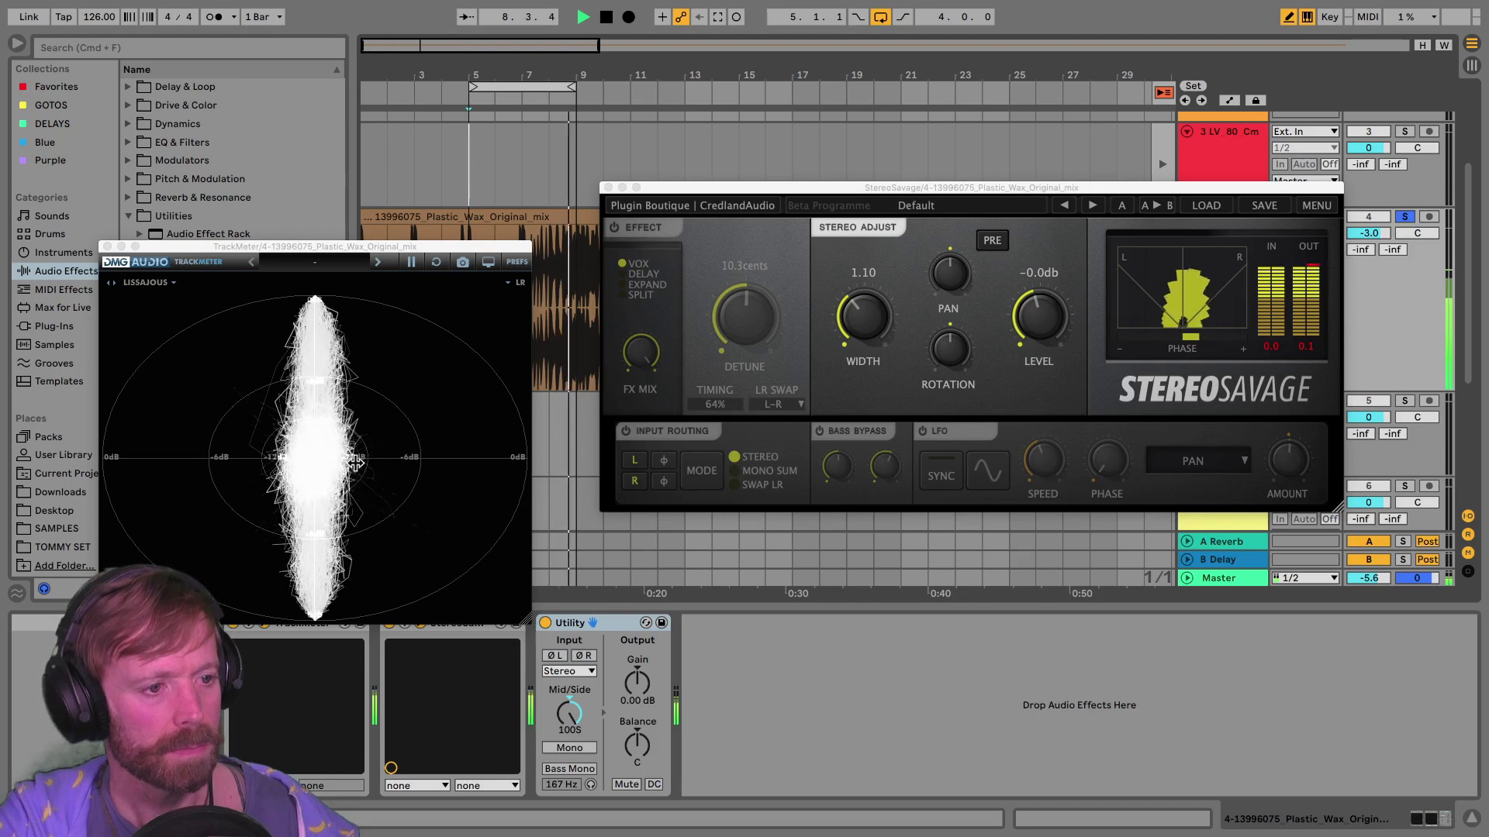
pyautogui.press('space')
pyautogui.moveTo(698, 189); pyautogui.dragTo(971, 345)
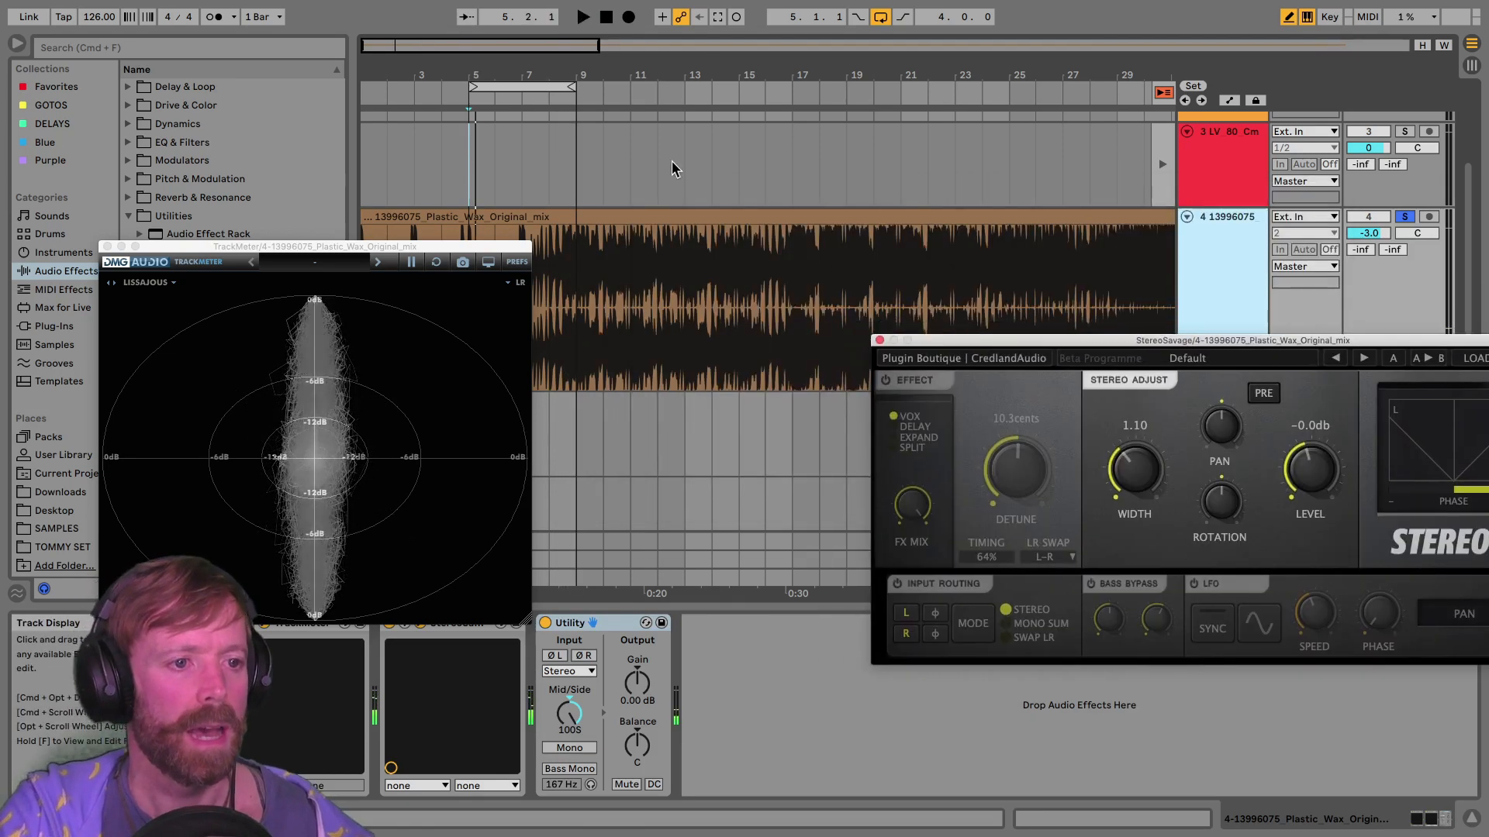
pyautogui.moveTo(534, 89); pyautogui.dragTo(638, 100)
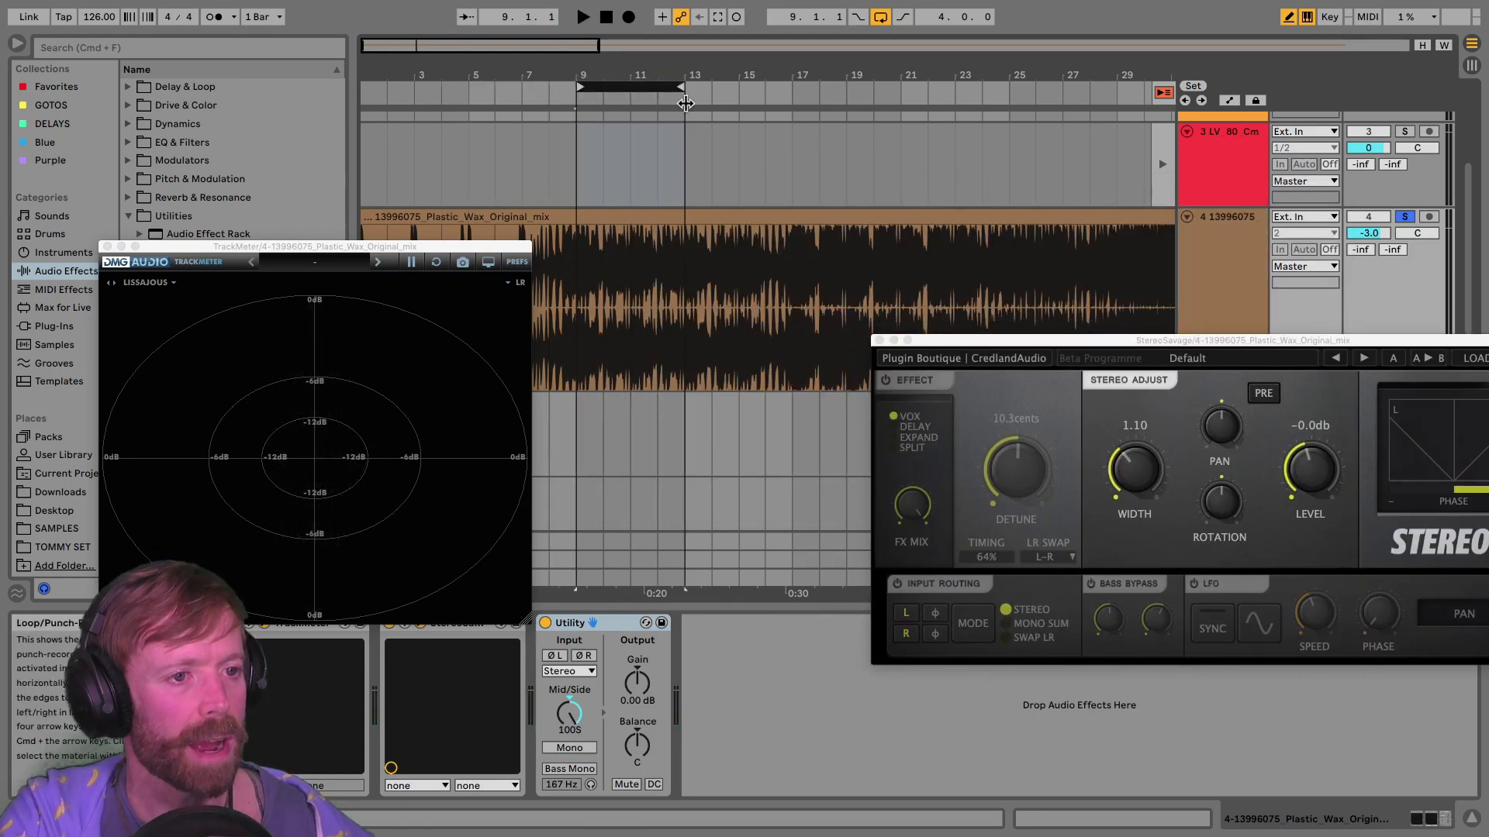
pyautogui.moveTo(419, 247); pyautogui.dragTo(459, 137)
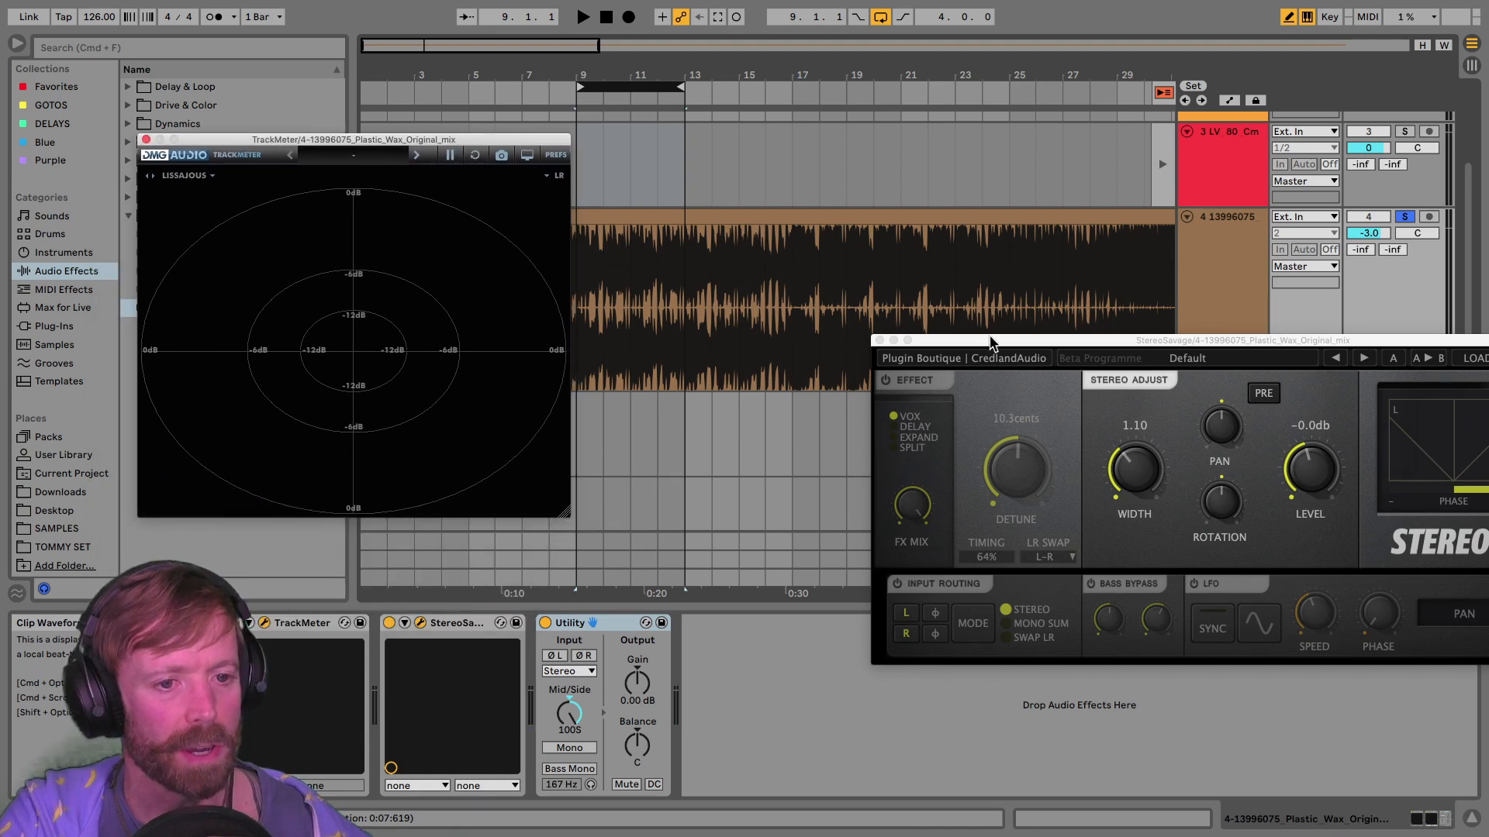
pyautogui.moveTo(990, 345); pyautogui.dragTo(858, 203)
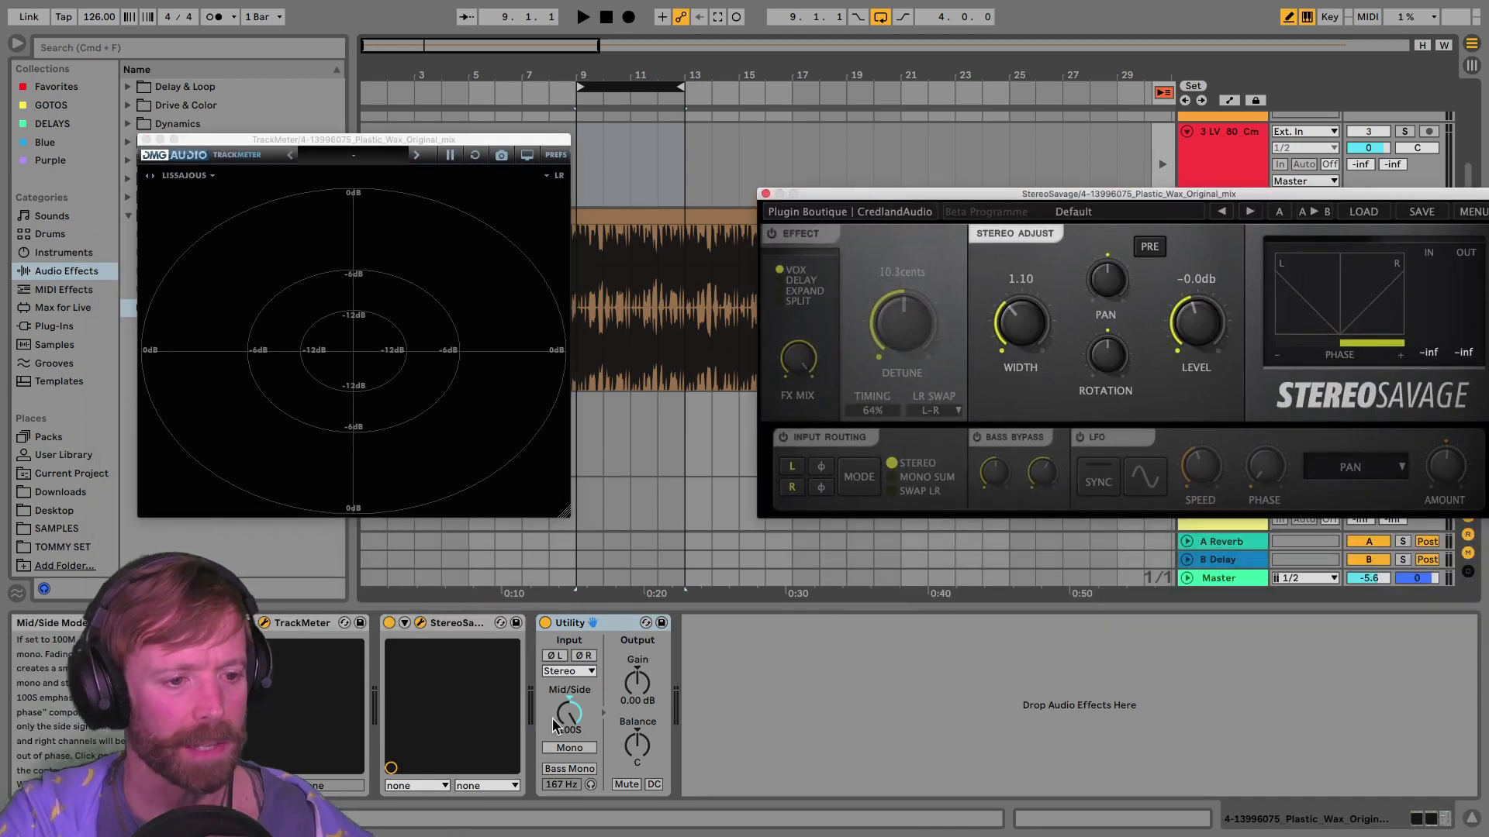
pyautogui.press('space')
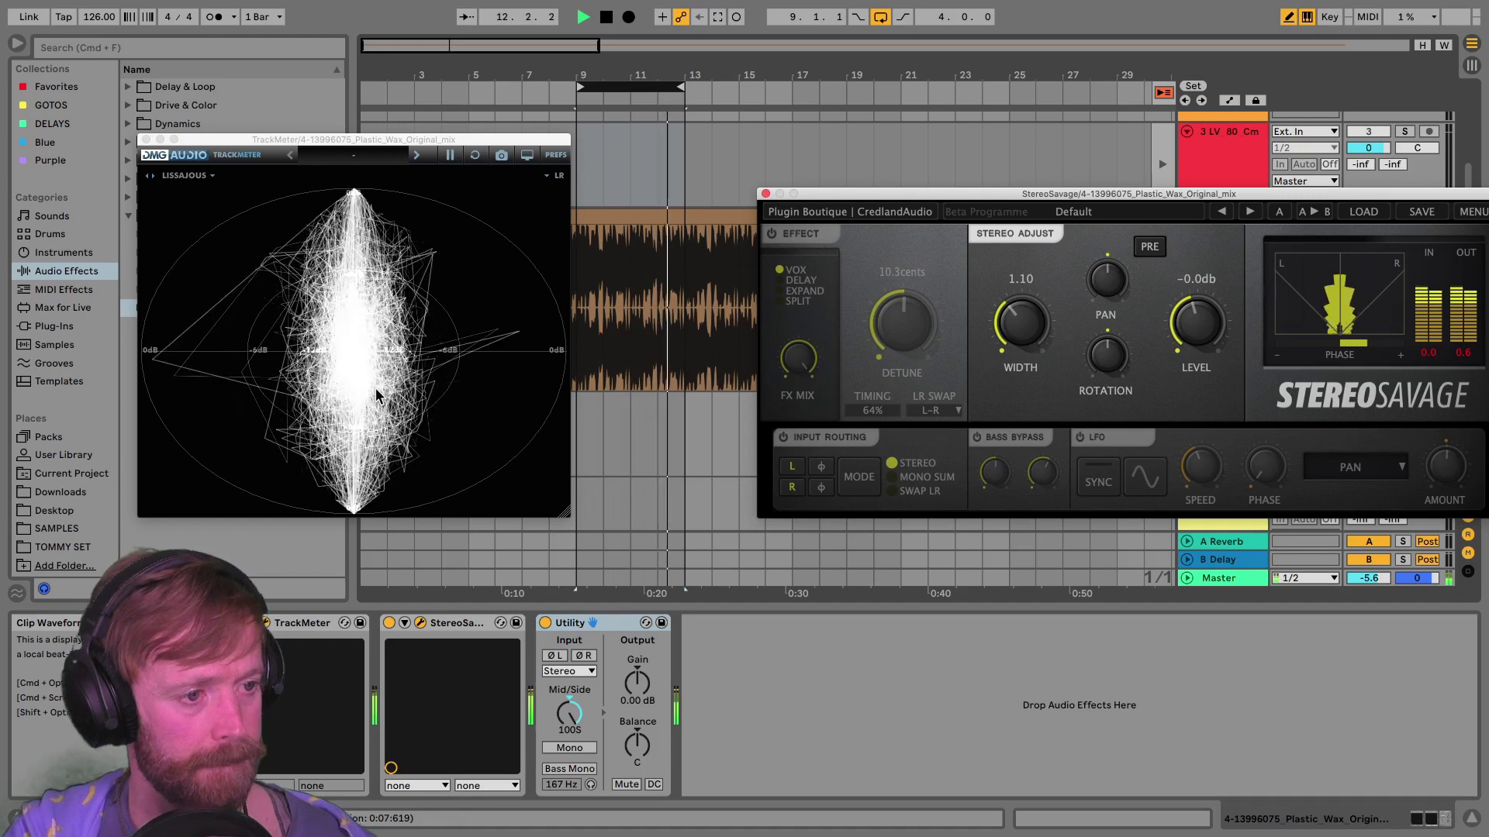
pyautogui.press('space')
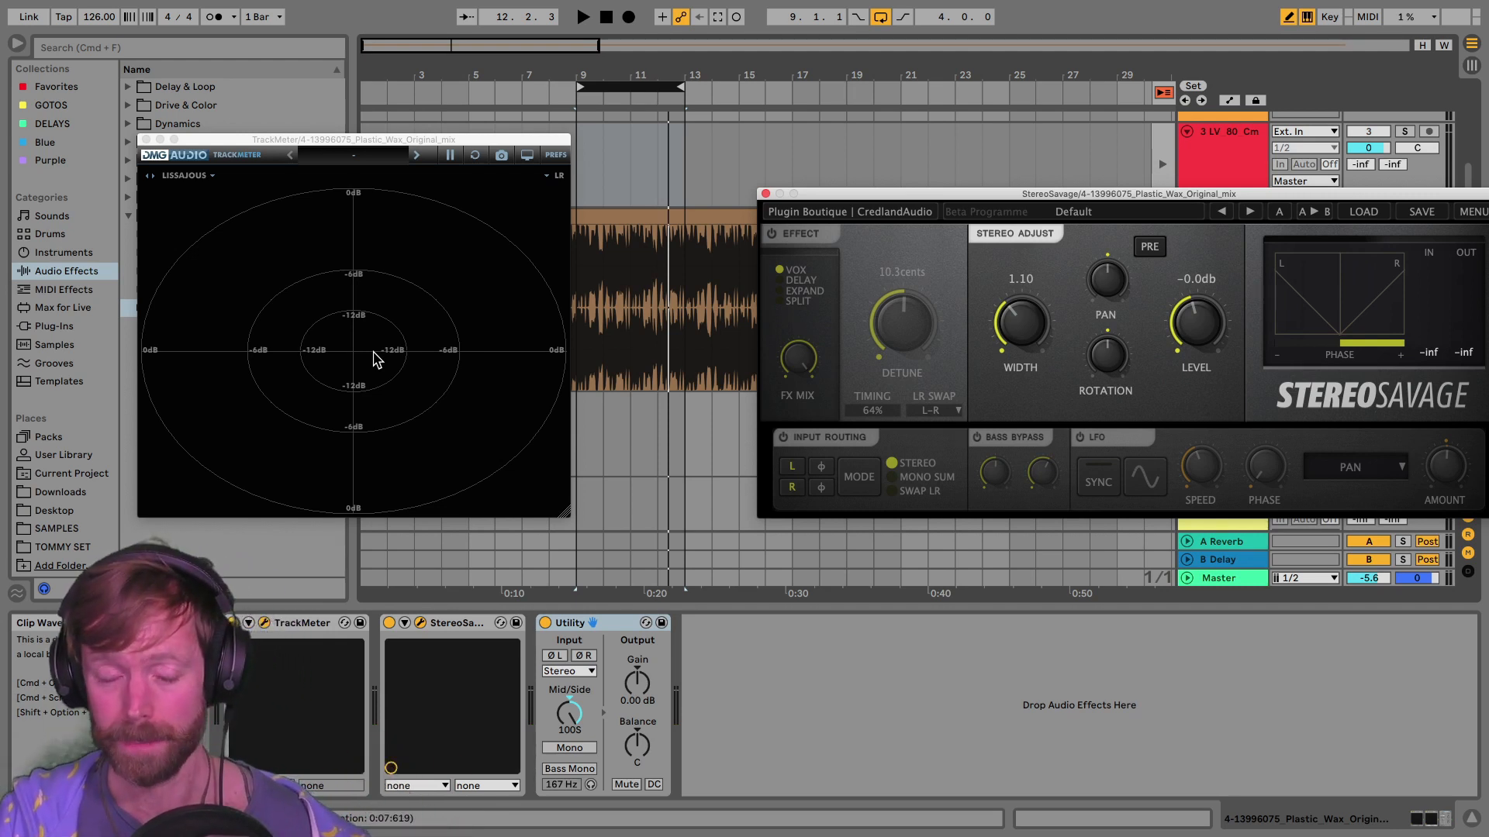
pyautogui.press('space')
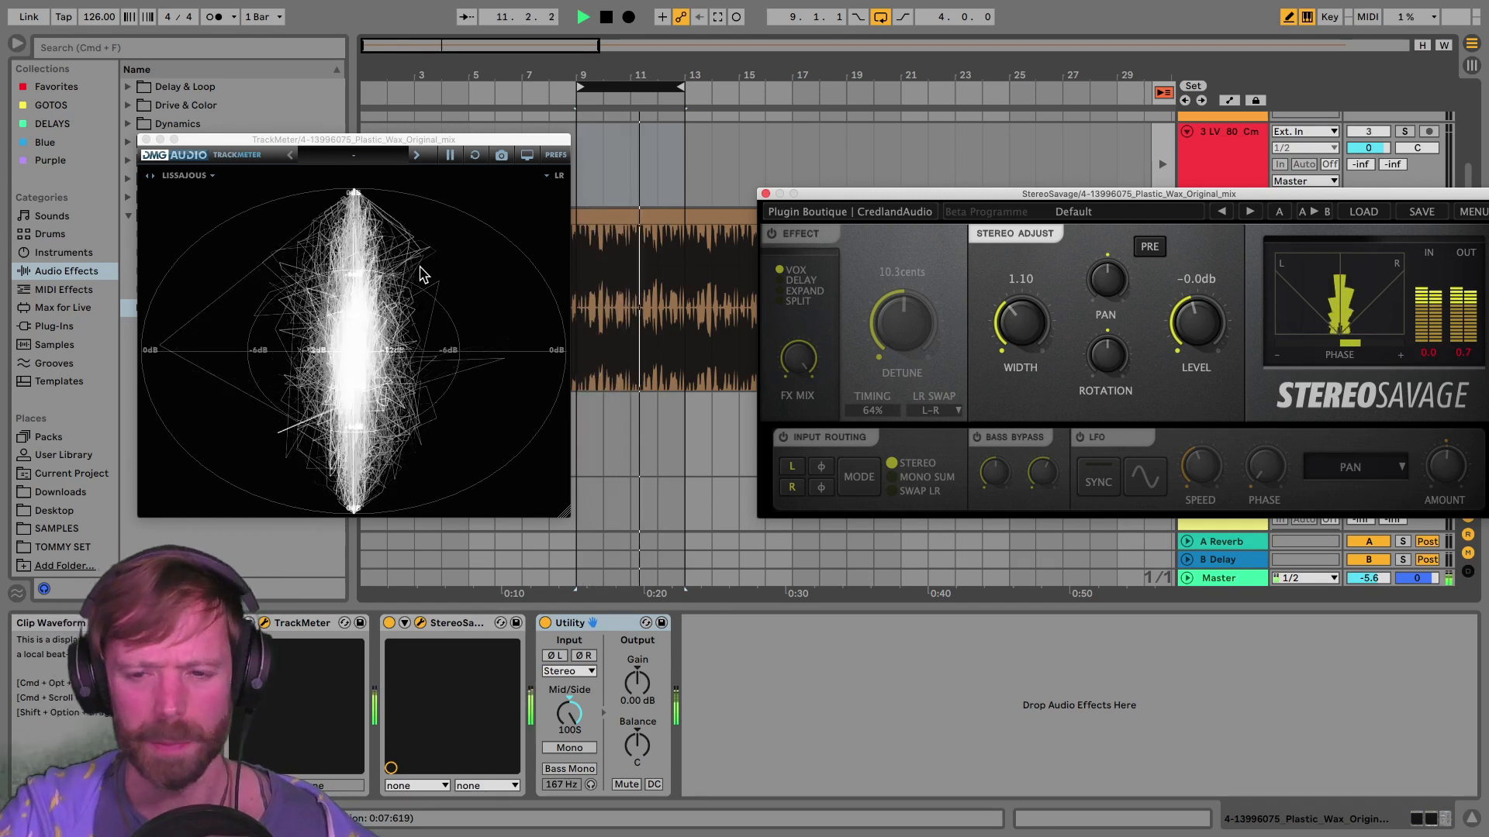
pyautogui.press('space')
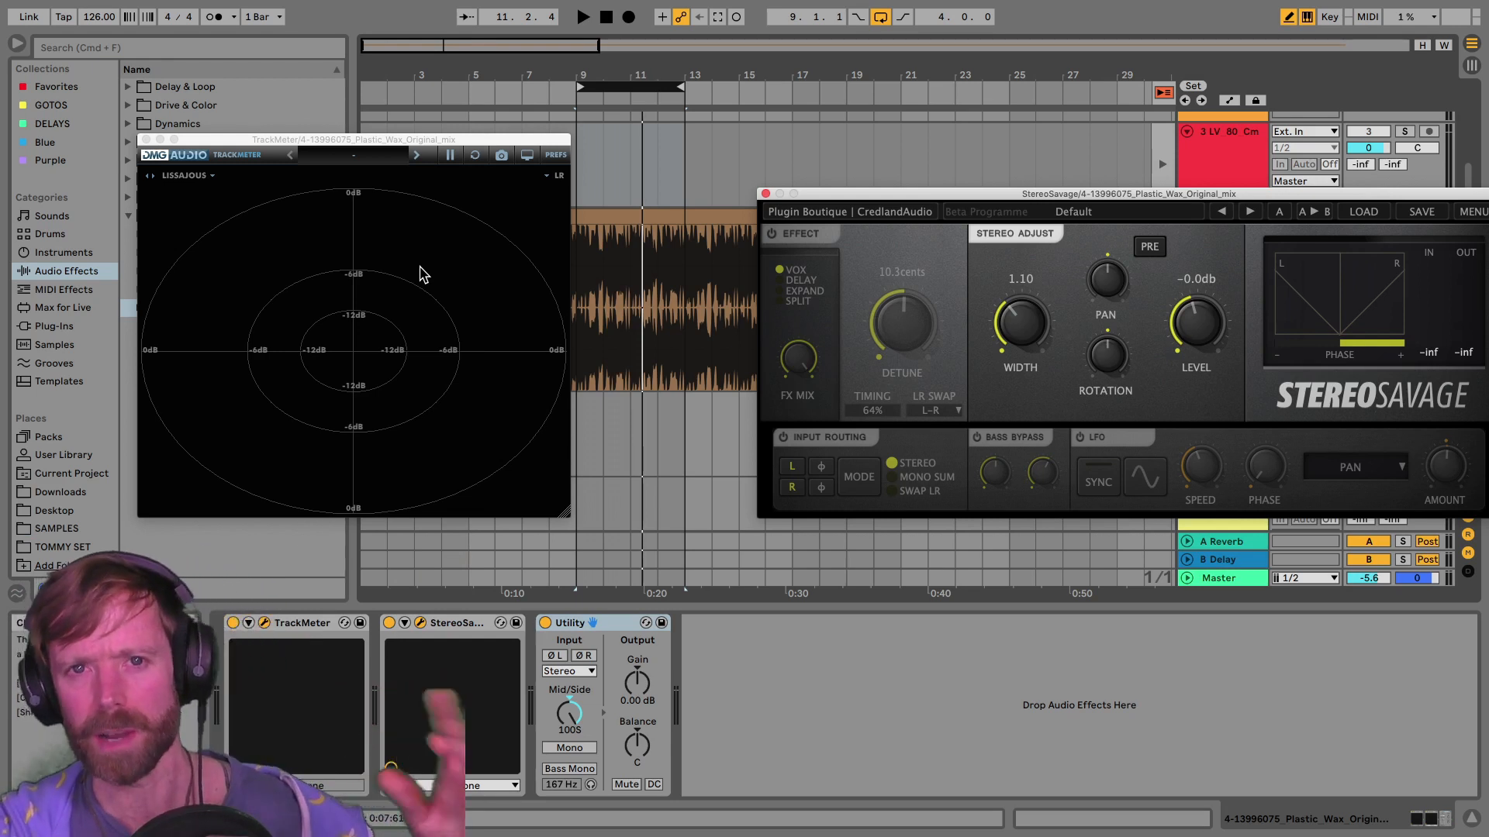
pyautogui.click(372, 147)
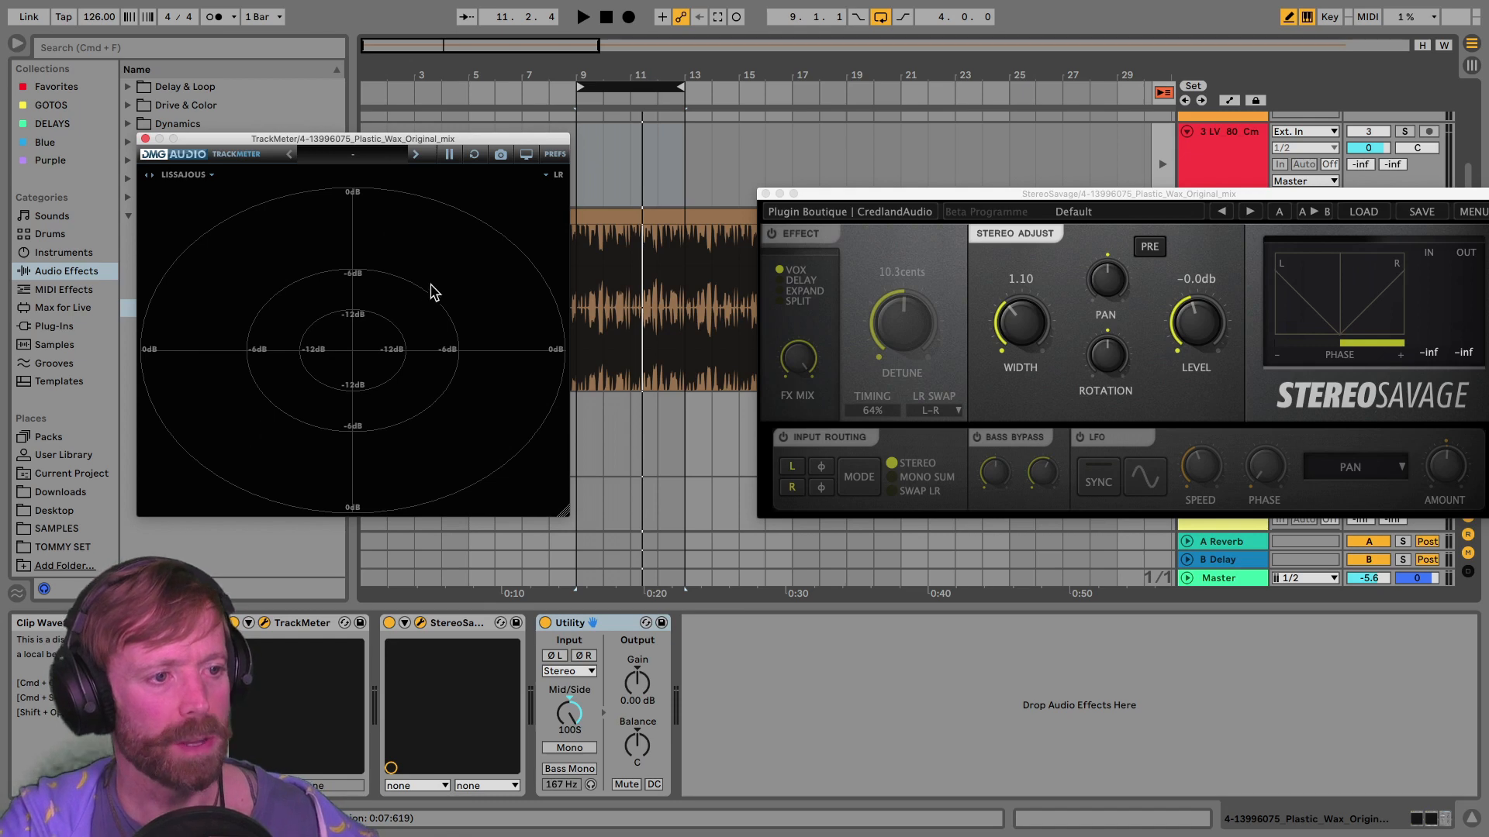
pyautogui.press('space')
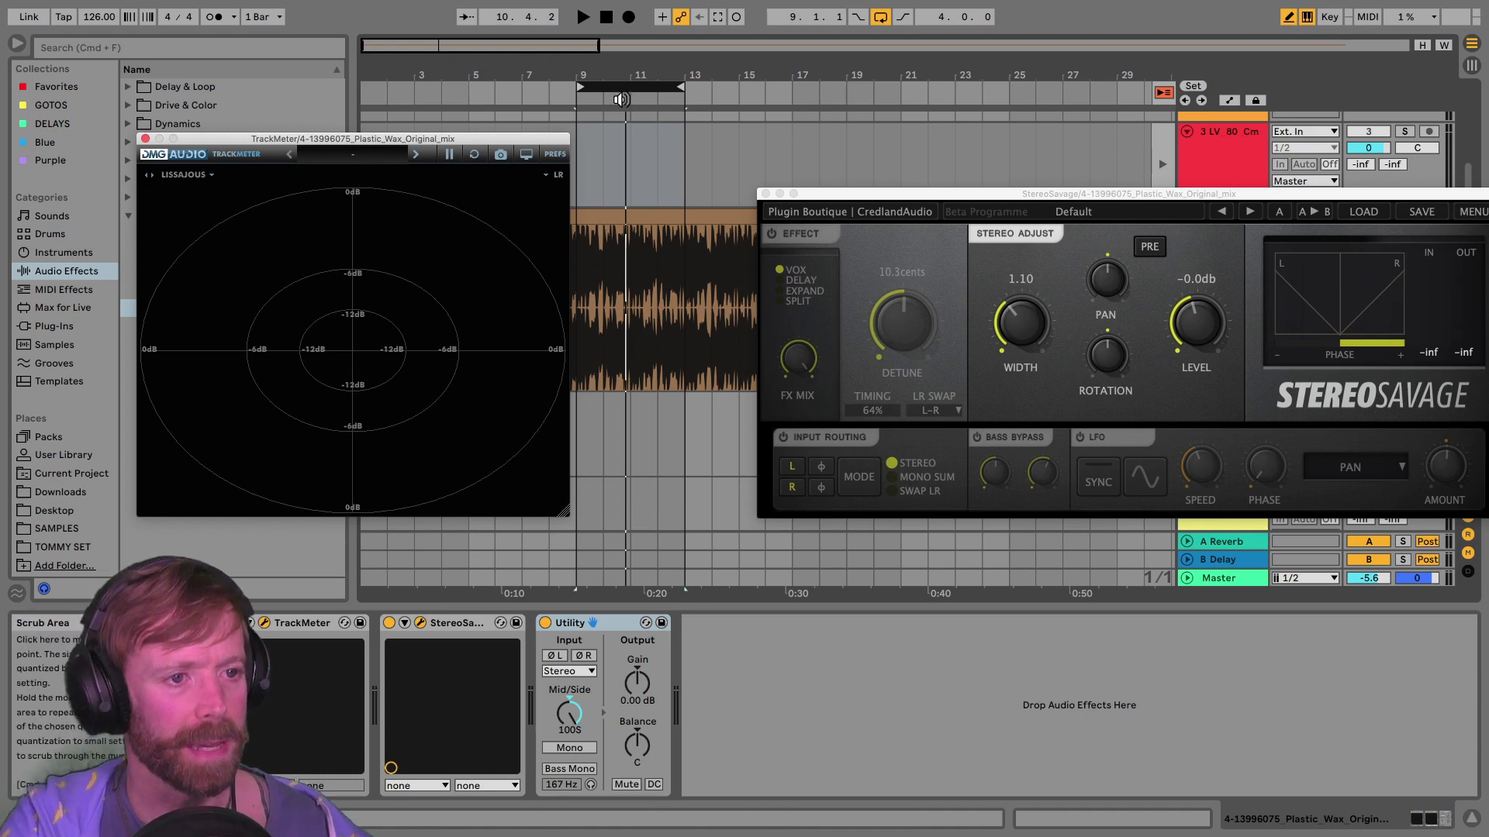
# Step: Shift the loop further into the song and audition it on the scope
pyautogui.moveTo(860, 194); pyautogui.dragTo(692, 448)
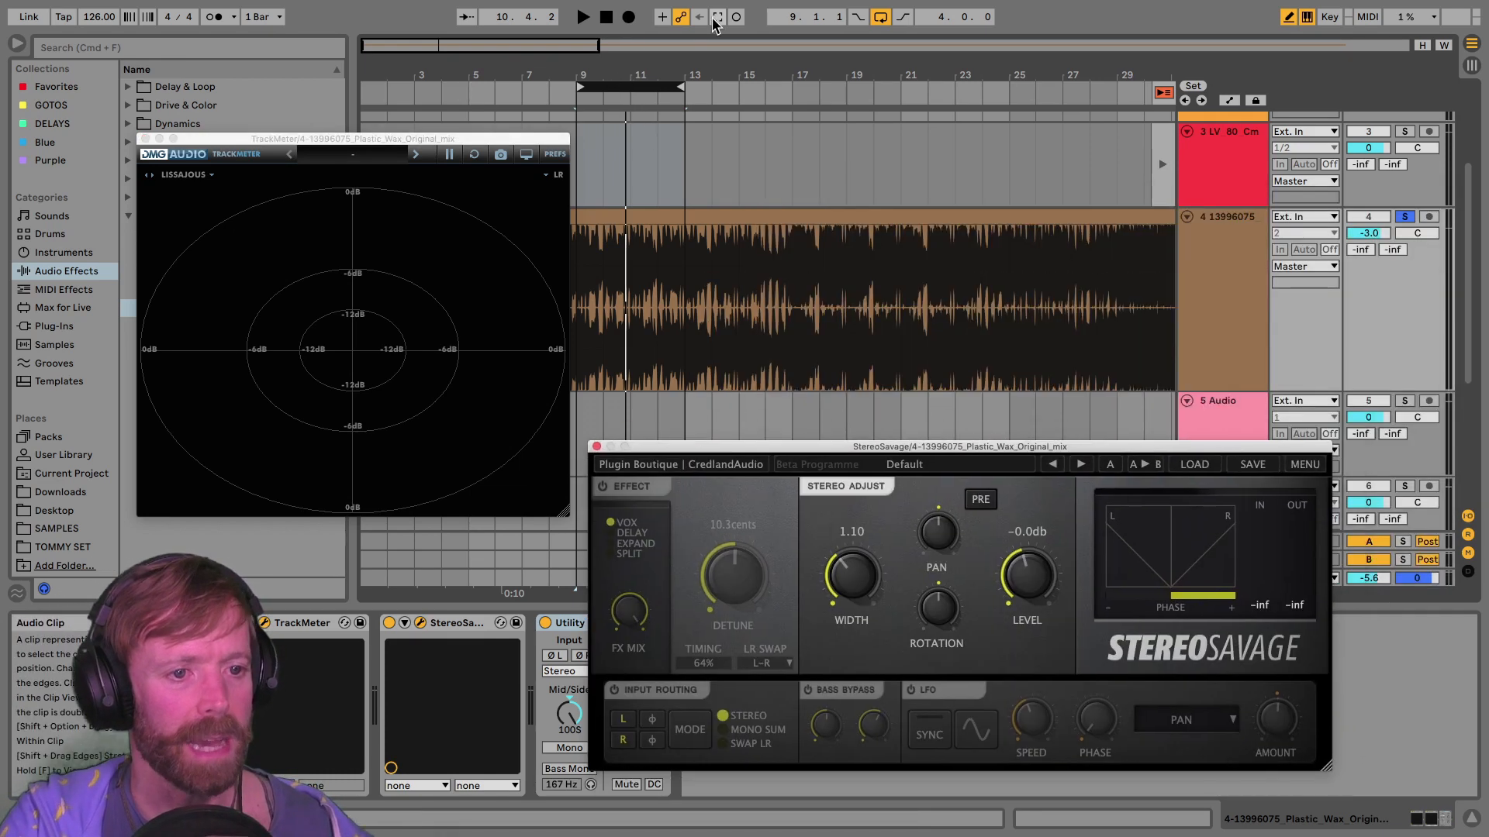
pyautogui.moveTo(628, 84); pyautogui.dragTo(741, 90)
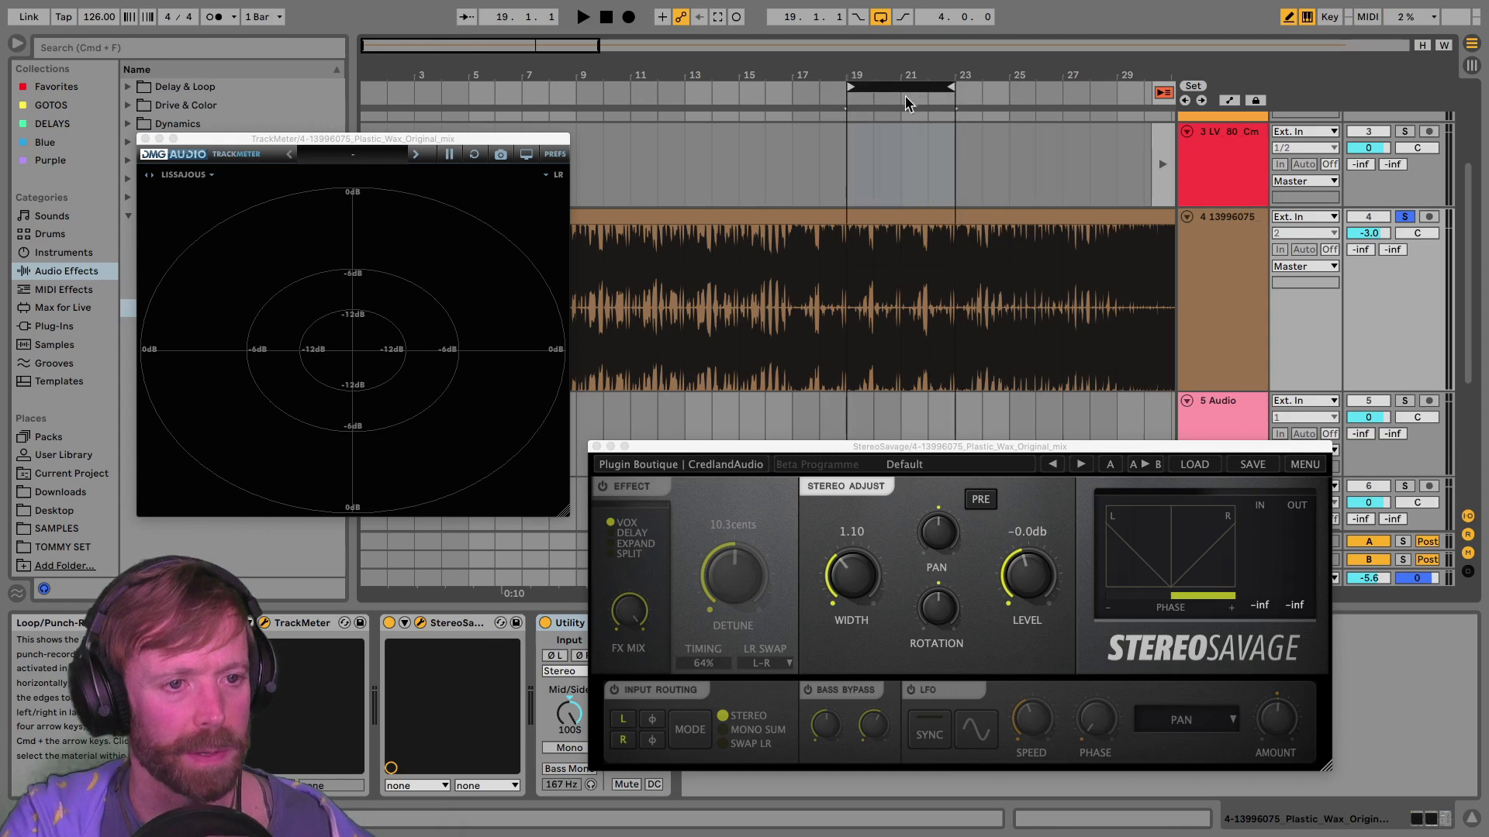
pyautogui.moveTo(891, 94)
pyautogui.mouseDown()
pyautogui.moveTo(1127, 106)
pyautogui.moveTo(830, 81)
pyautogui.mouseUp()
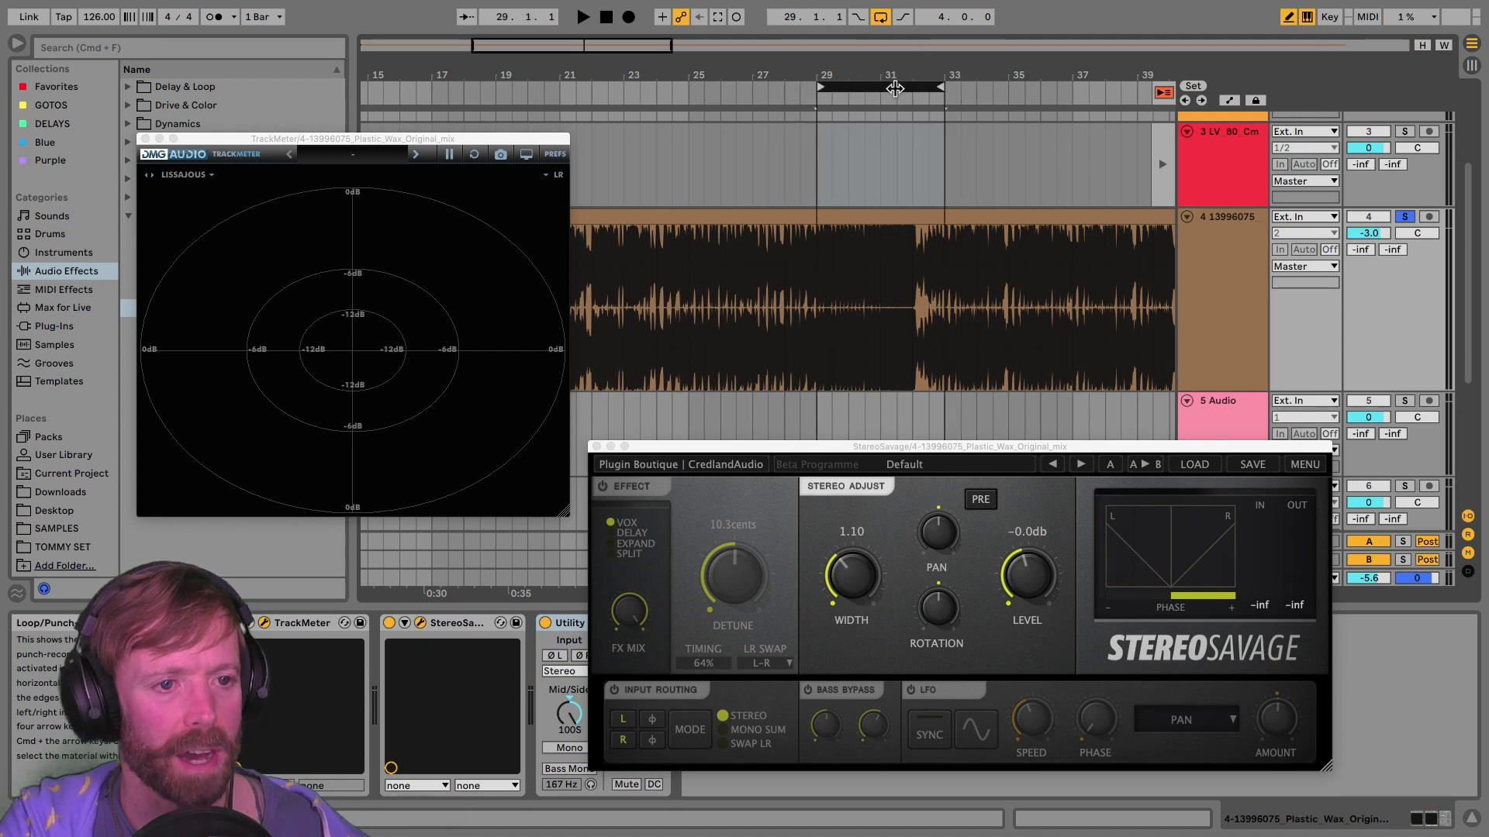
pyautogui.press('space')
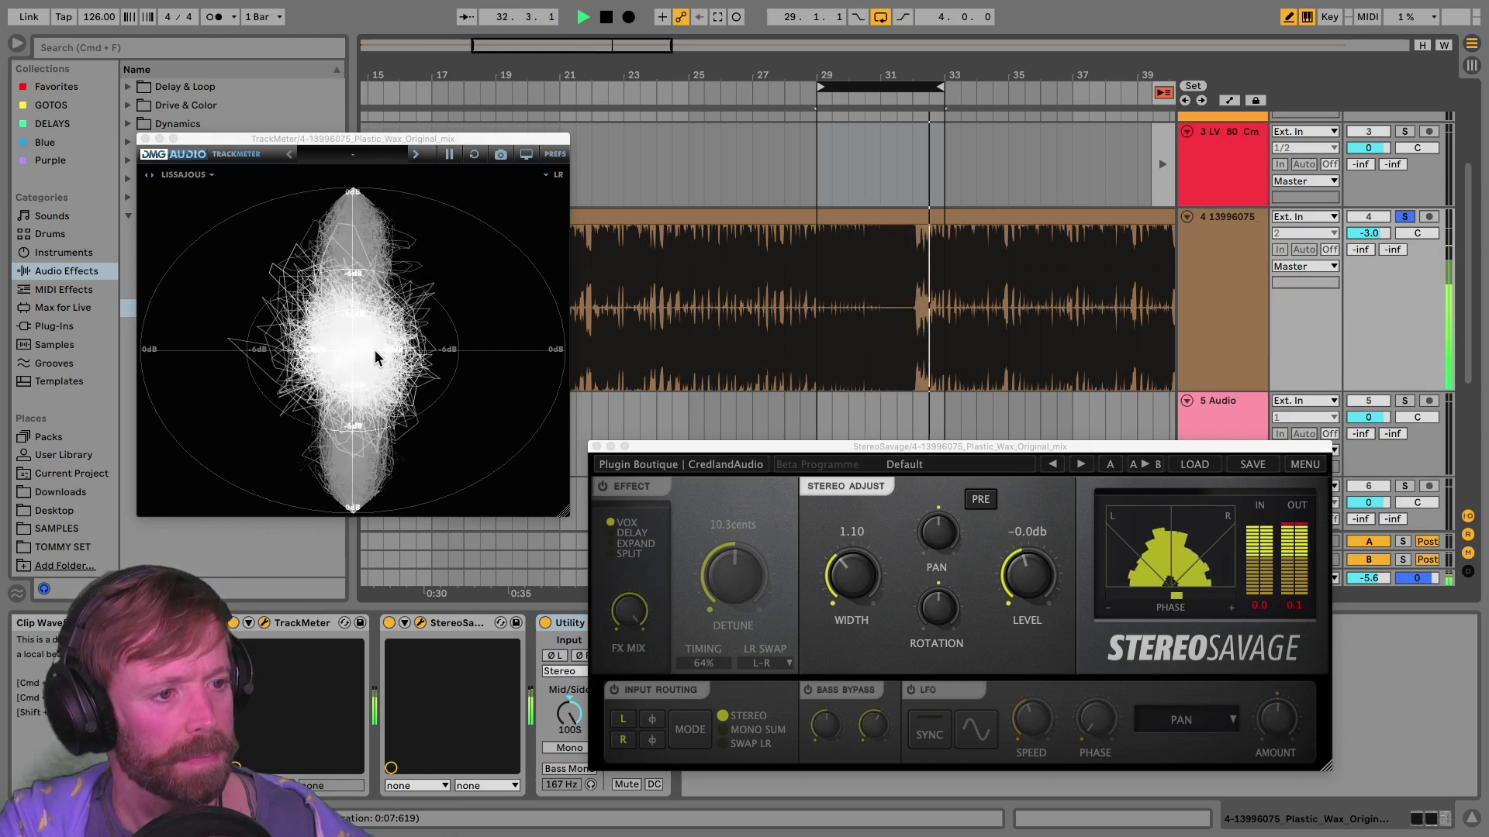
pyautogui.press('space')
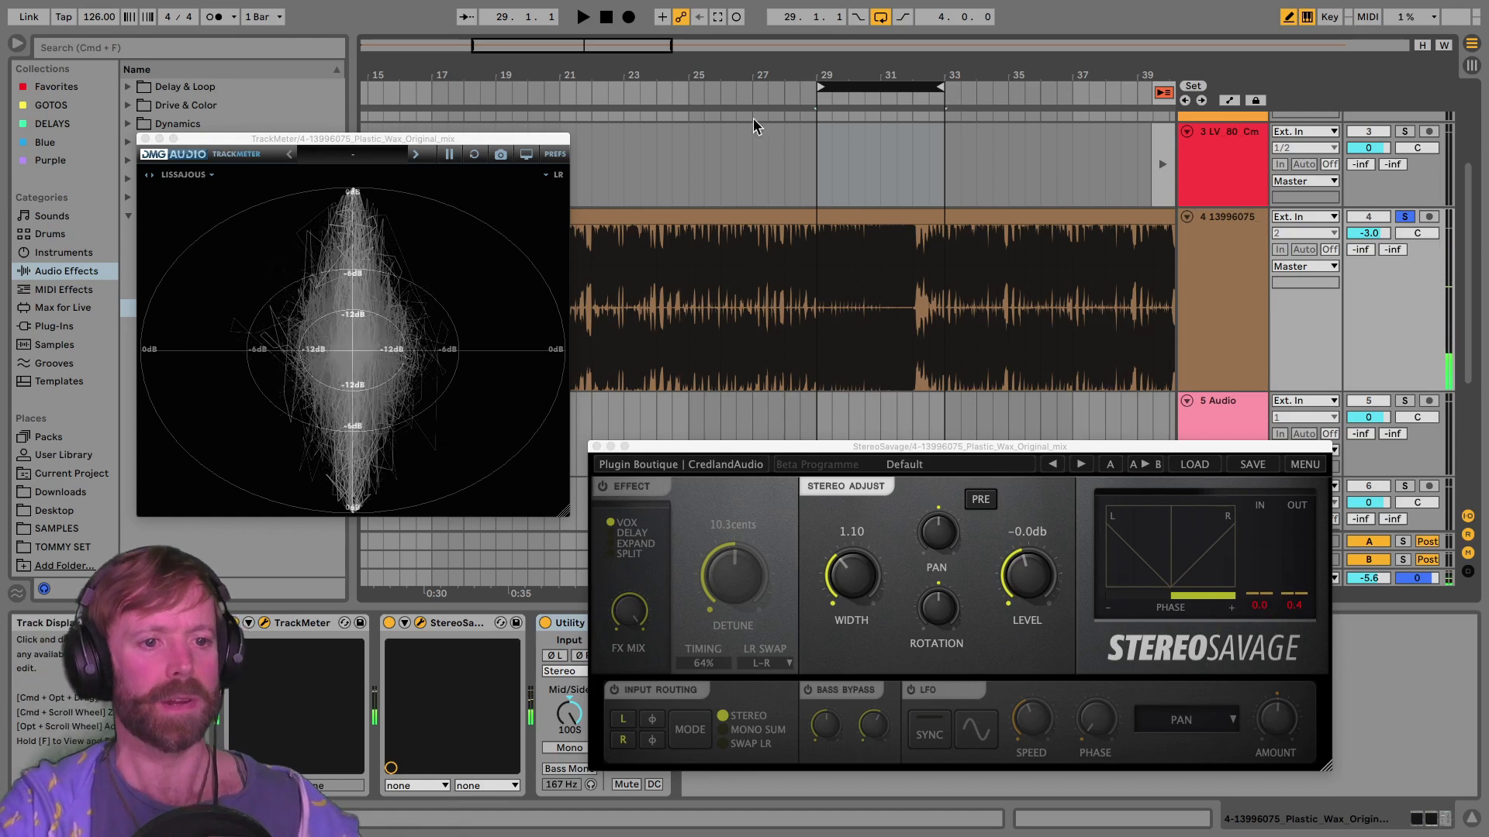
# Step: Play from near bar 32 on the reference track, zooming onto the looped bars while watching the stereo image
pyautogui.click(912, 140)
pyautogui.press('space')
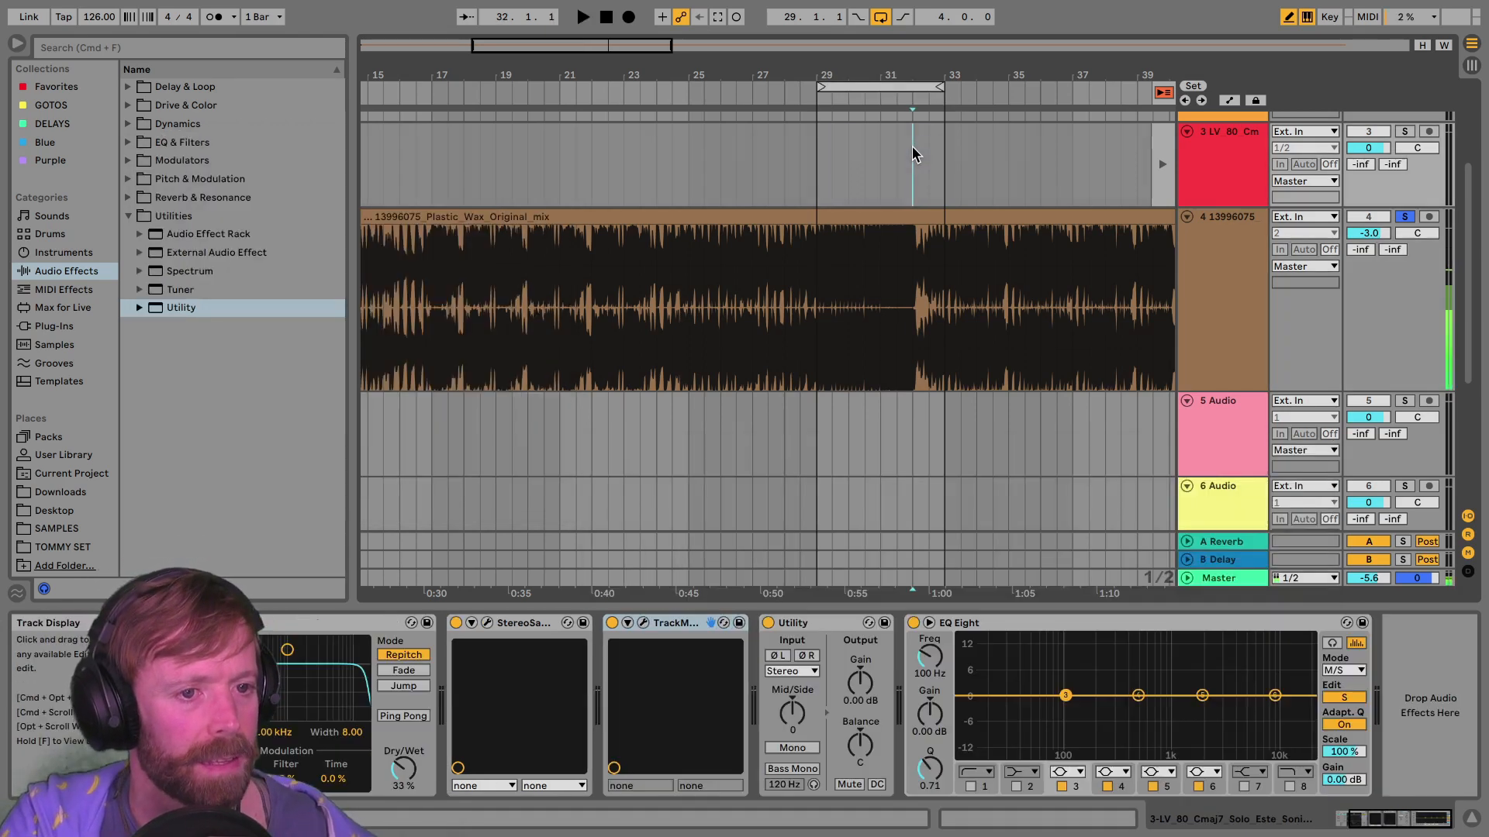
pyautogui.click(1266, 225)
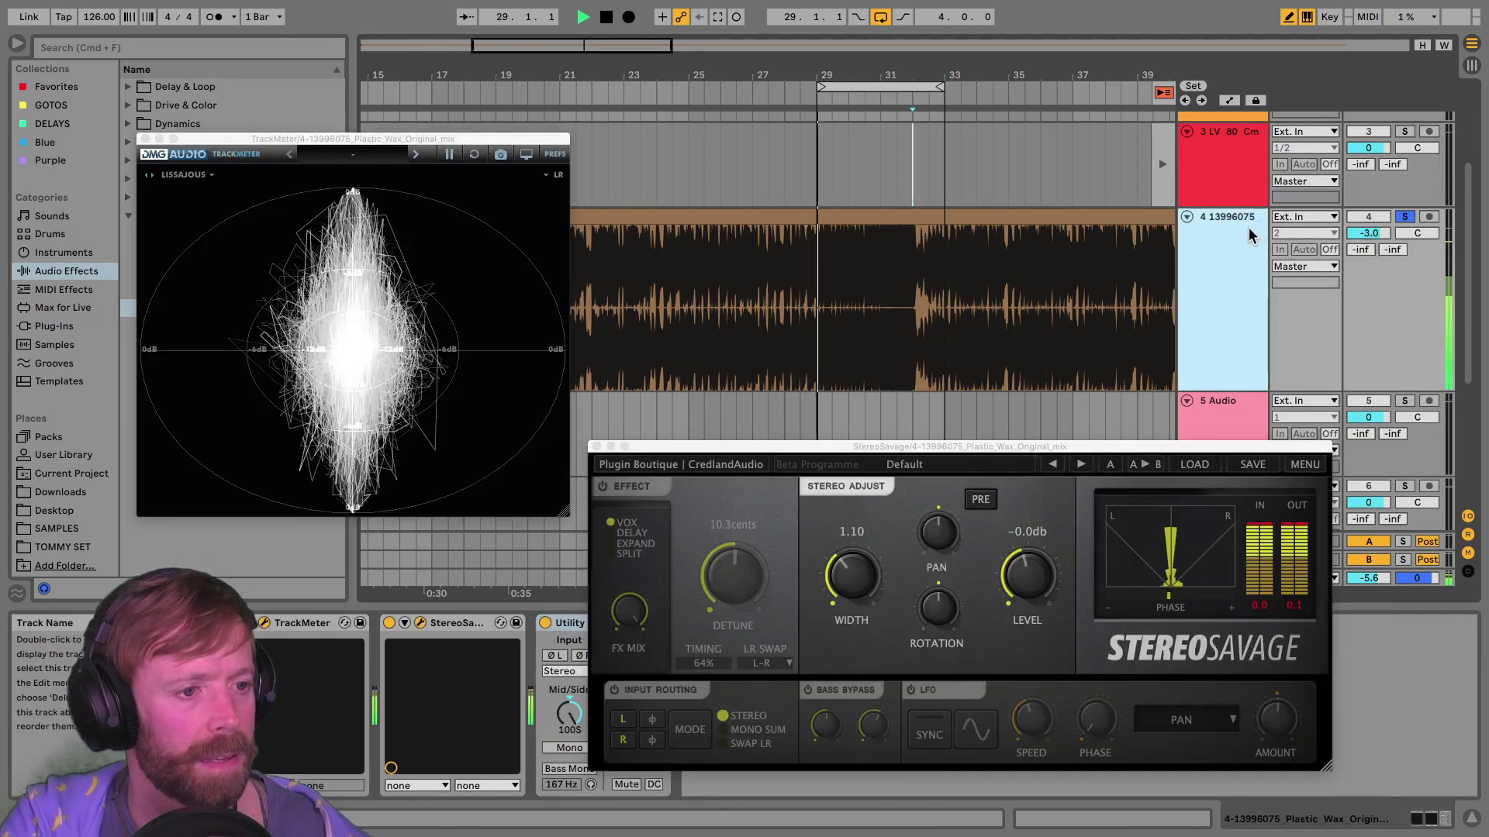
pyautogui.press('space')
pyautogui.press('space')
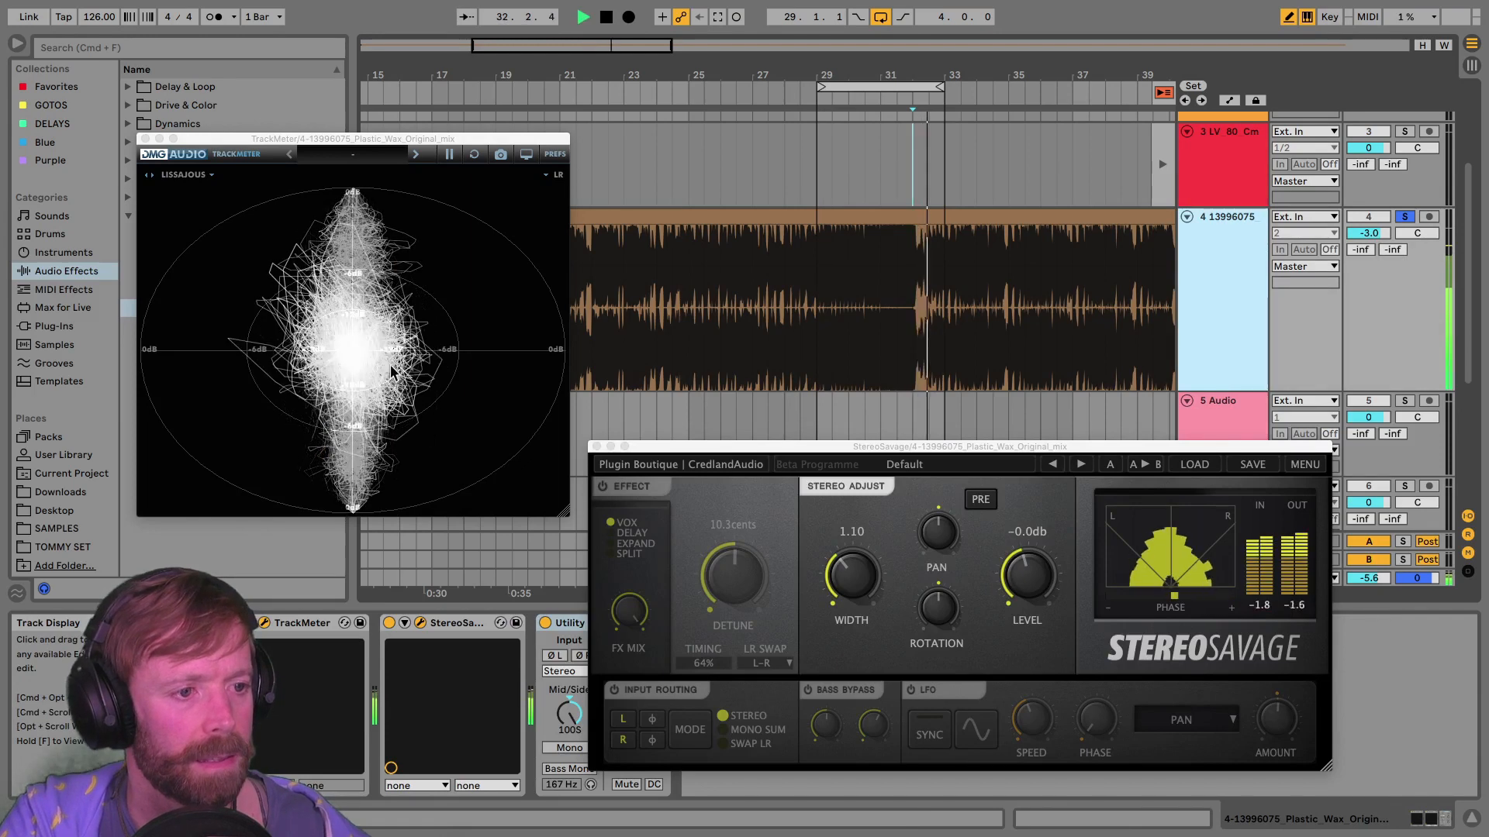
pyautogui.press('space')
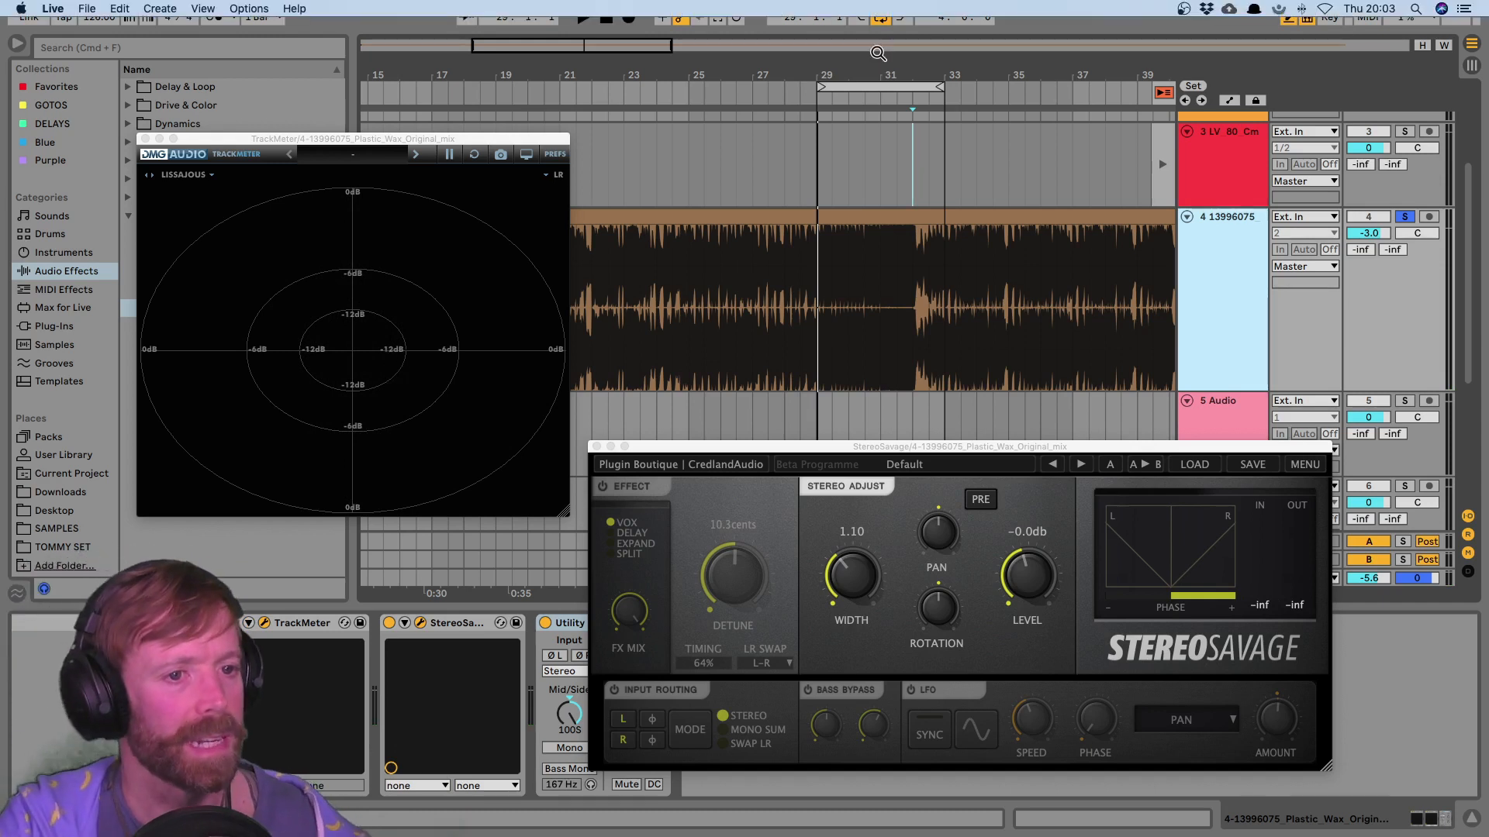
pyautogui.moveTo(908, 78); pyautogui.dragTo(882, 170)
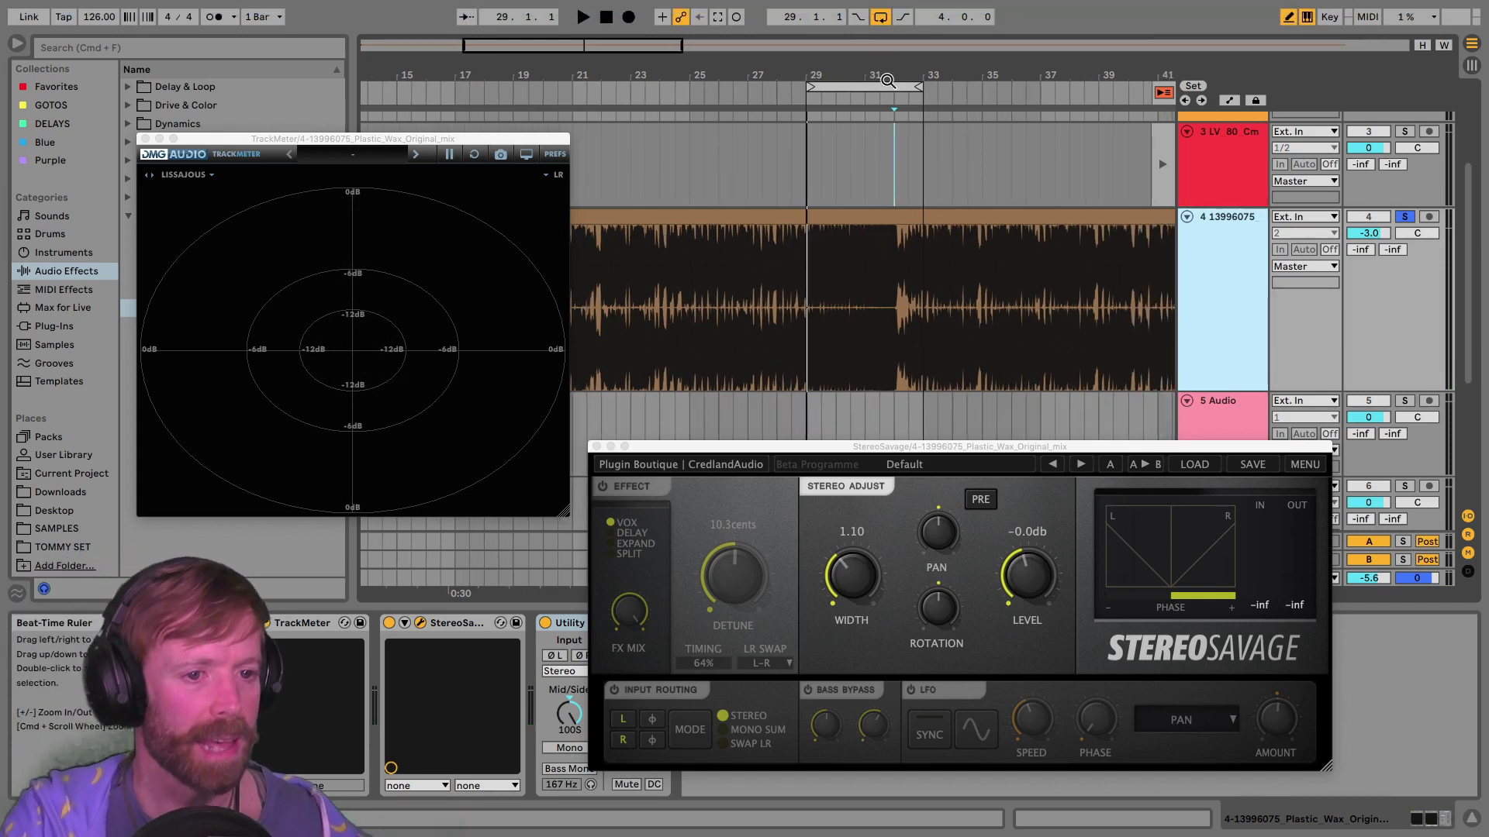
pyautogui.moveTo(898, 76); pyautogui.dragTo(829, 254)
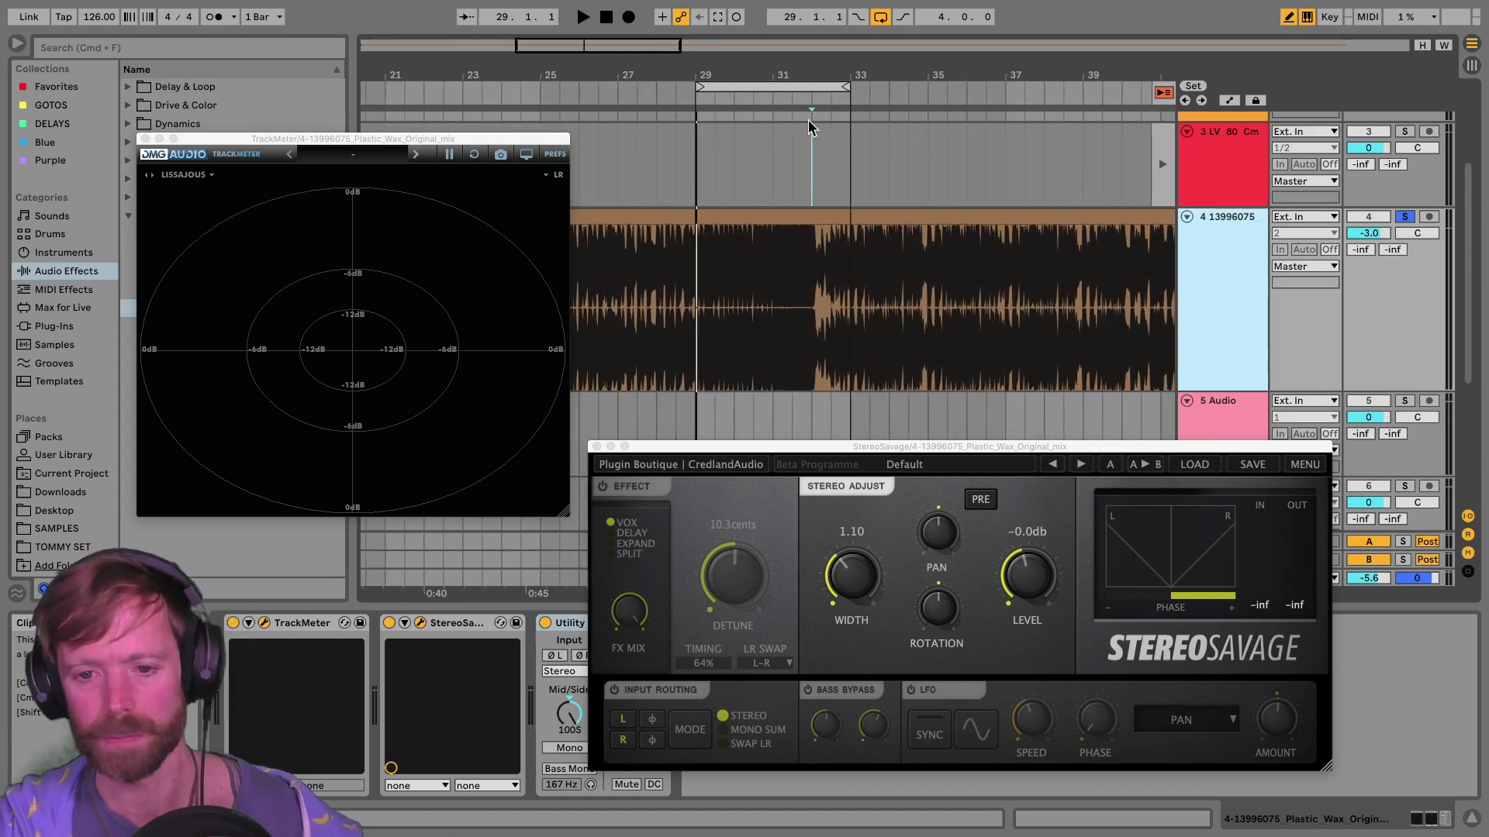
pyautogui.press('space')
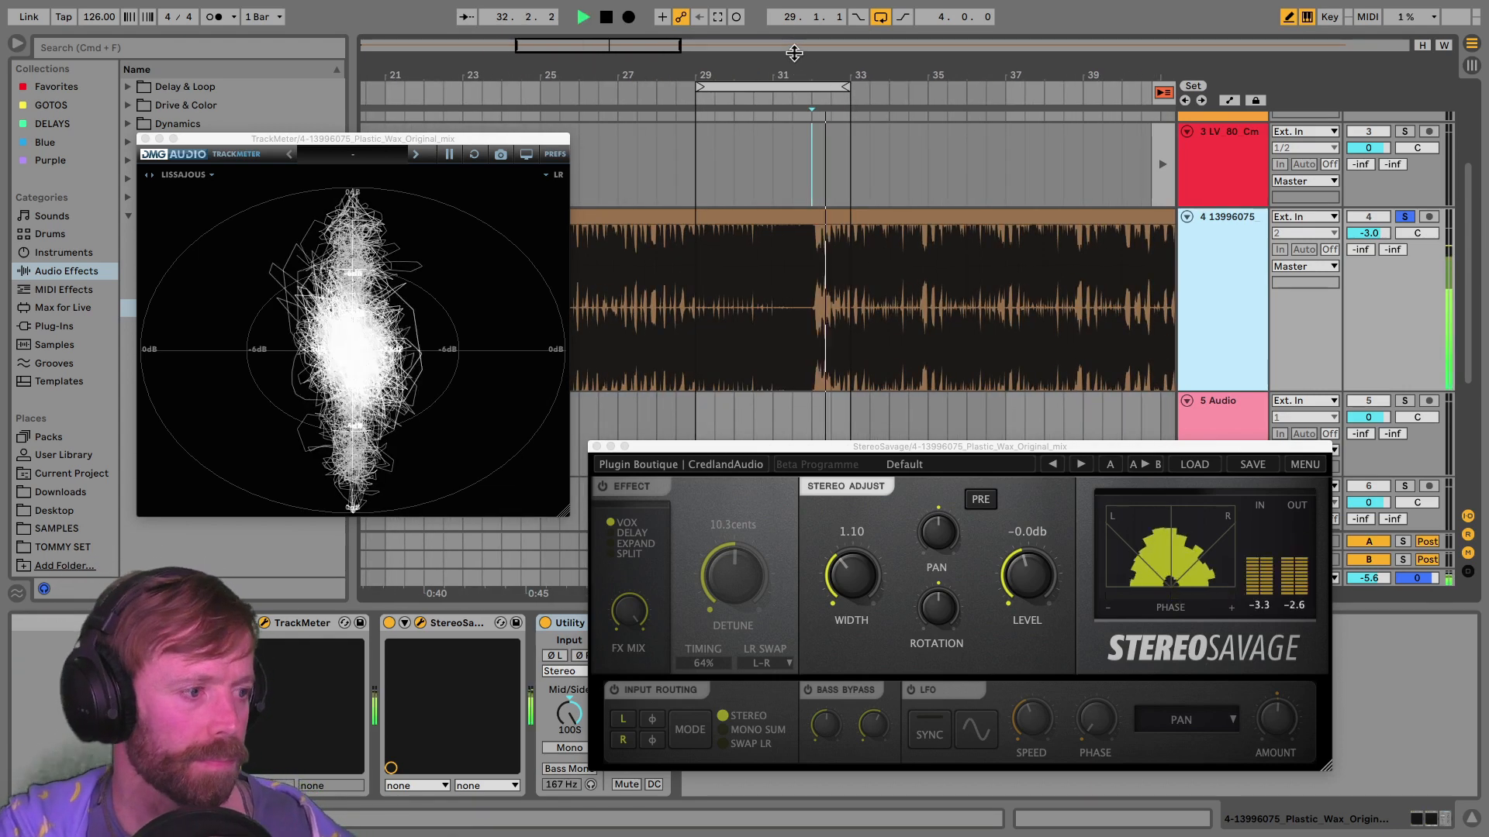
pyautogui.press('space')
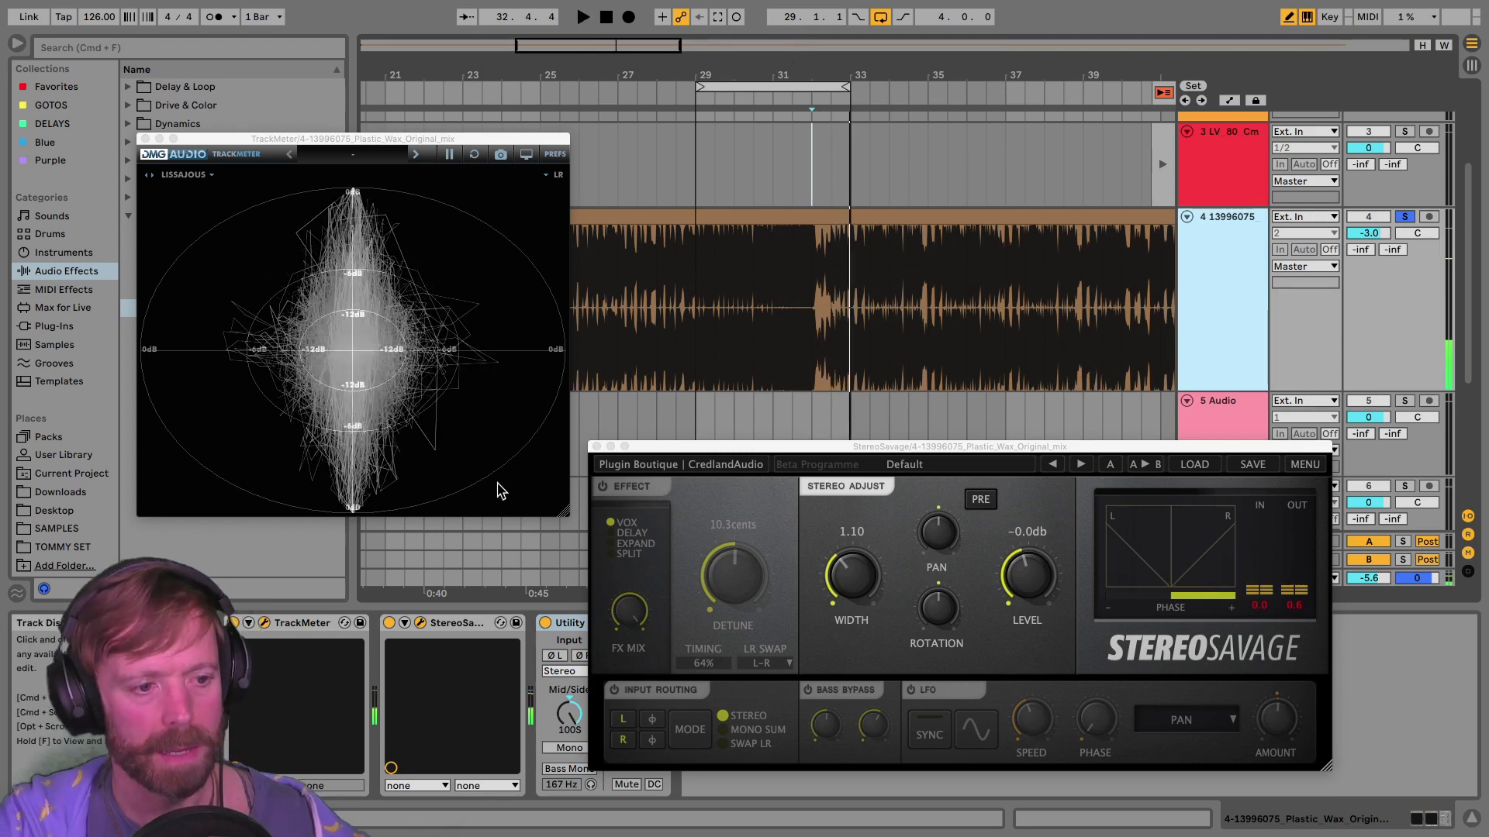
# Step: Move the loop to bars 33–37 and audition that section
pyautogui.moveTo(721, 449); pyautogui.dragTo(682, 427)
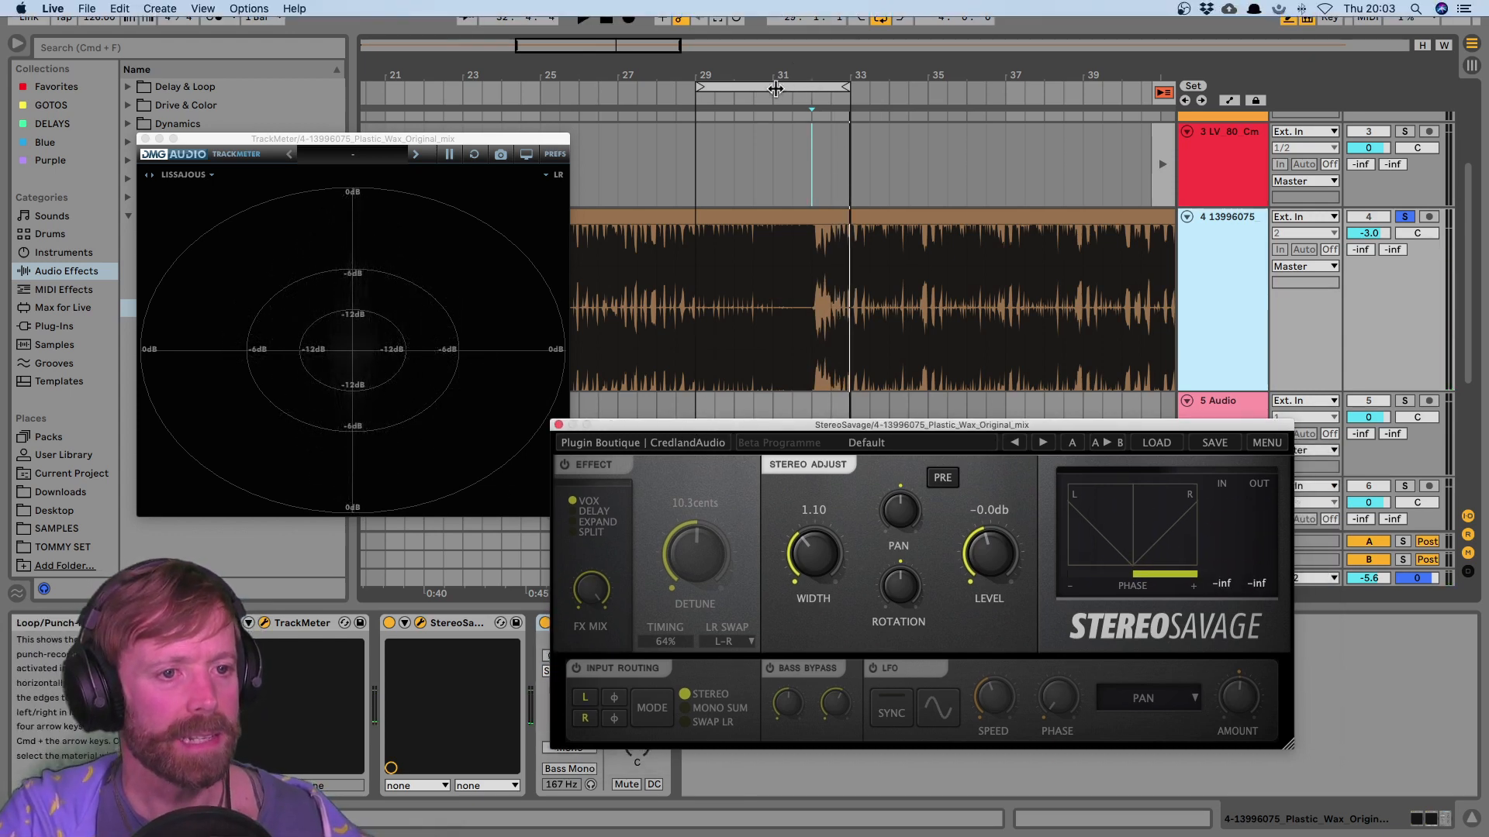
pyautogui.moveTo(798, 88); pyautogui.dragTo(932, 90)
pyautogui.press('space')
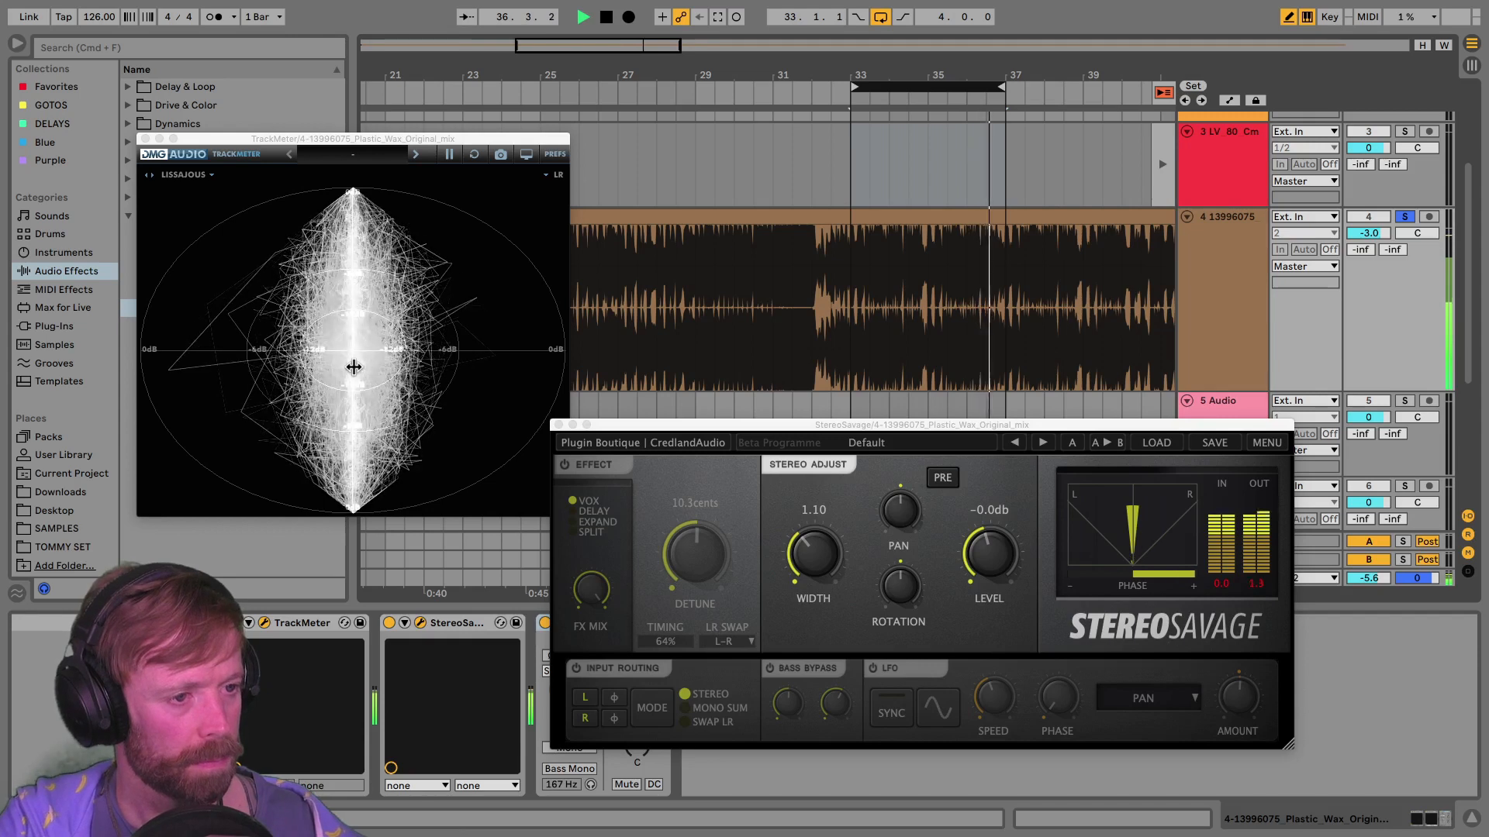
pyautogui.press('space')
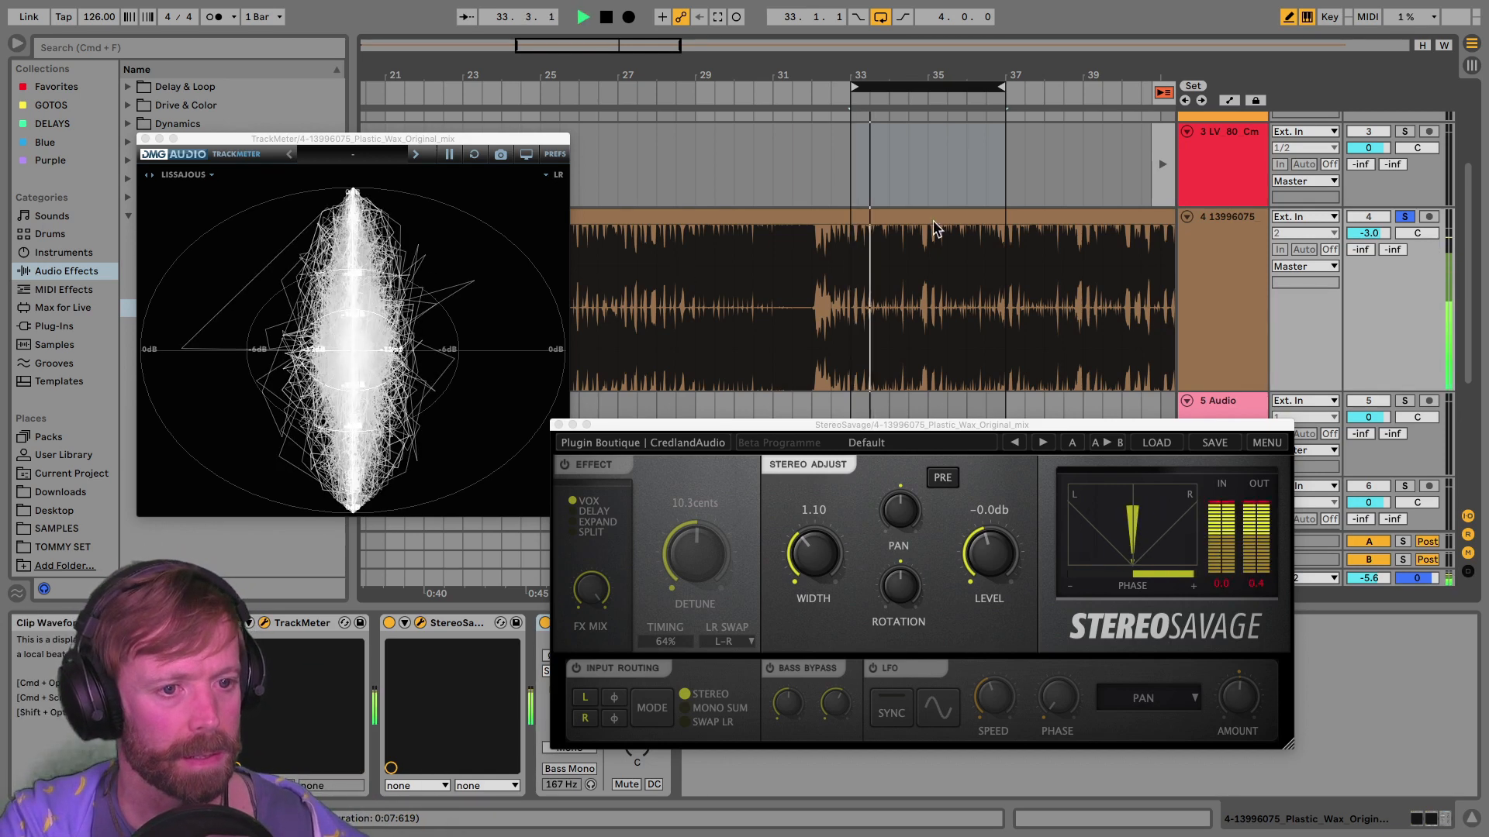
# Step: Zoom in around bars 28–38 and play a short stretch just before bar 37, then stop
pyautogui.moveTo(960, 91)
pyautogui.mouseDown()
pyautogui.moveTo(975, 129)
pyautogui.moveTo(966, 116)
pyautogui.mouseUp()
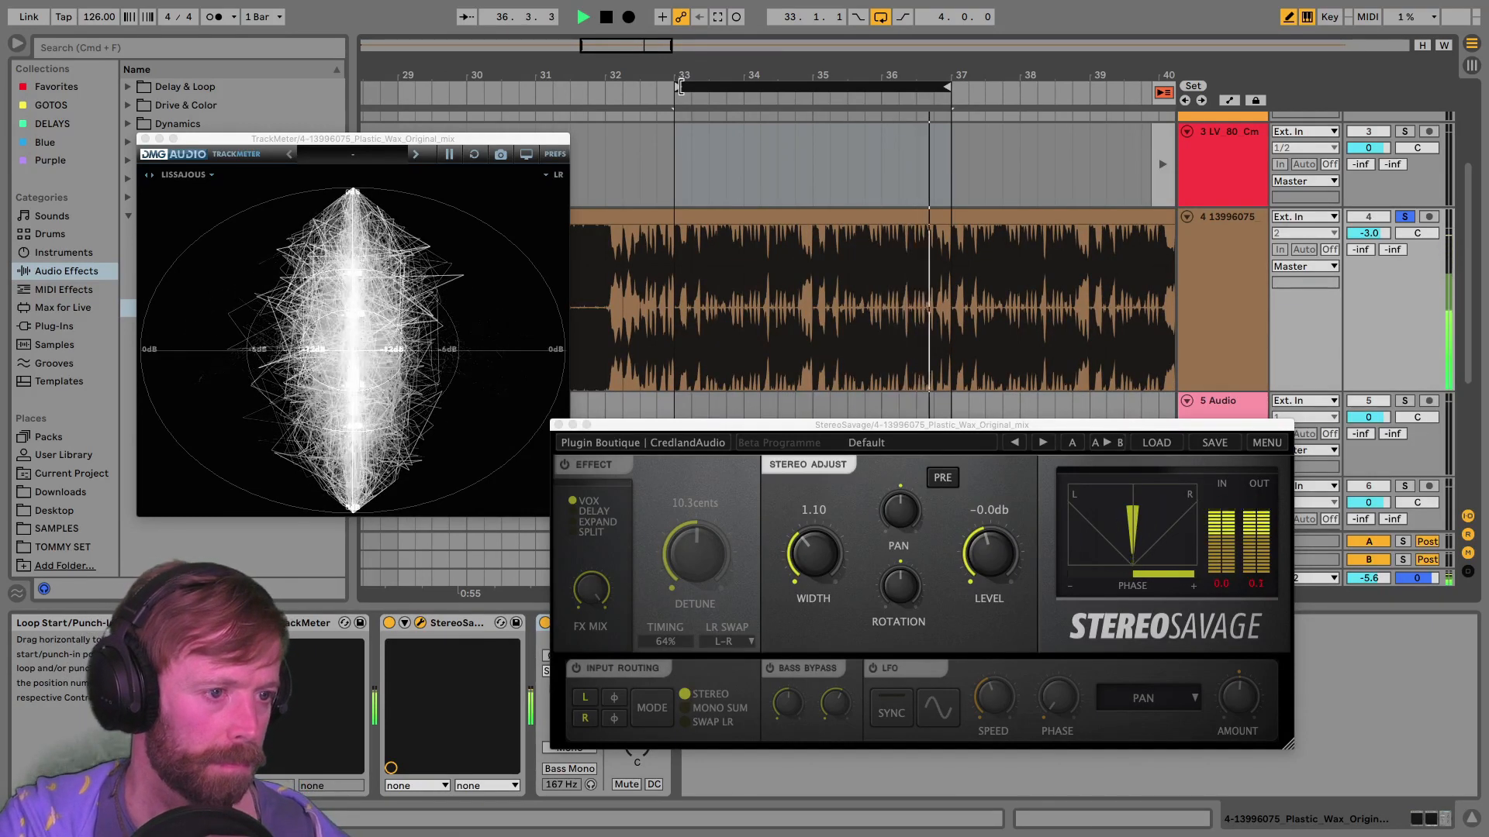
pyautogui.click(908, 94)
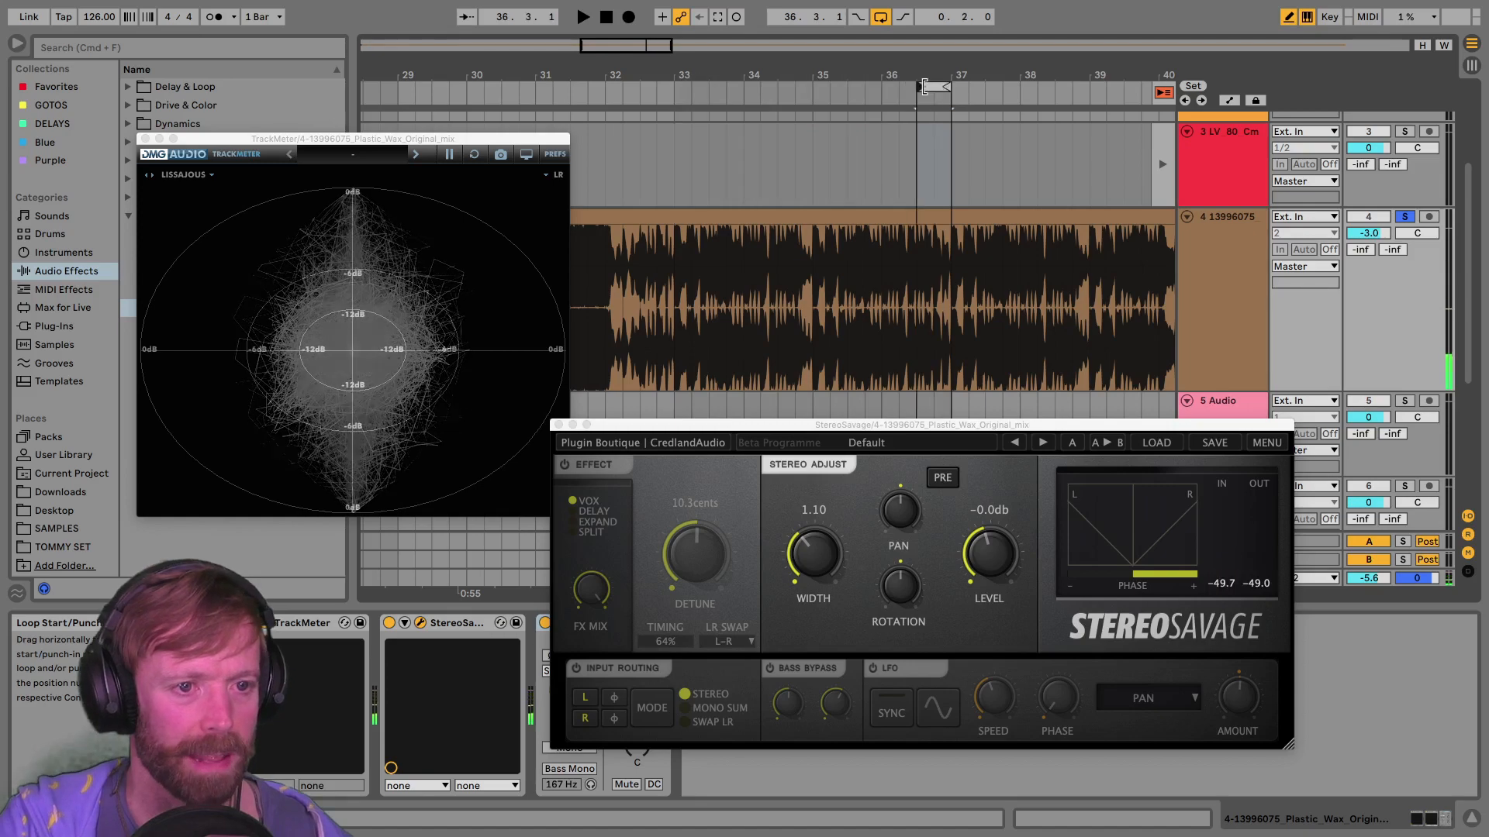
pyautogui.press('+')
pyautogui.press('+')
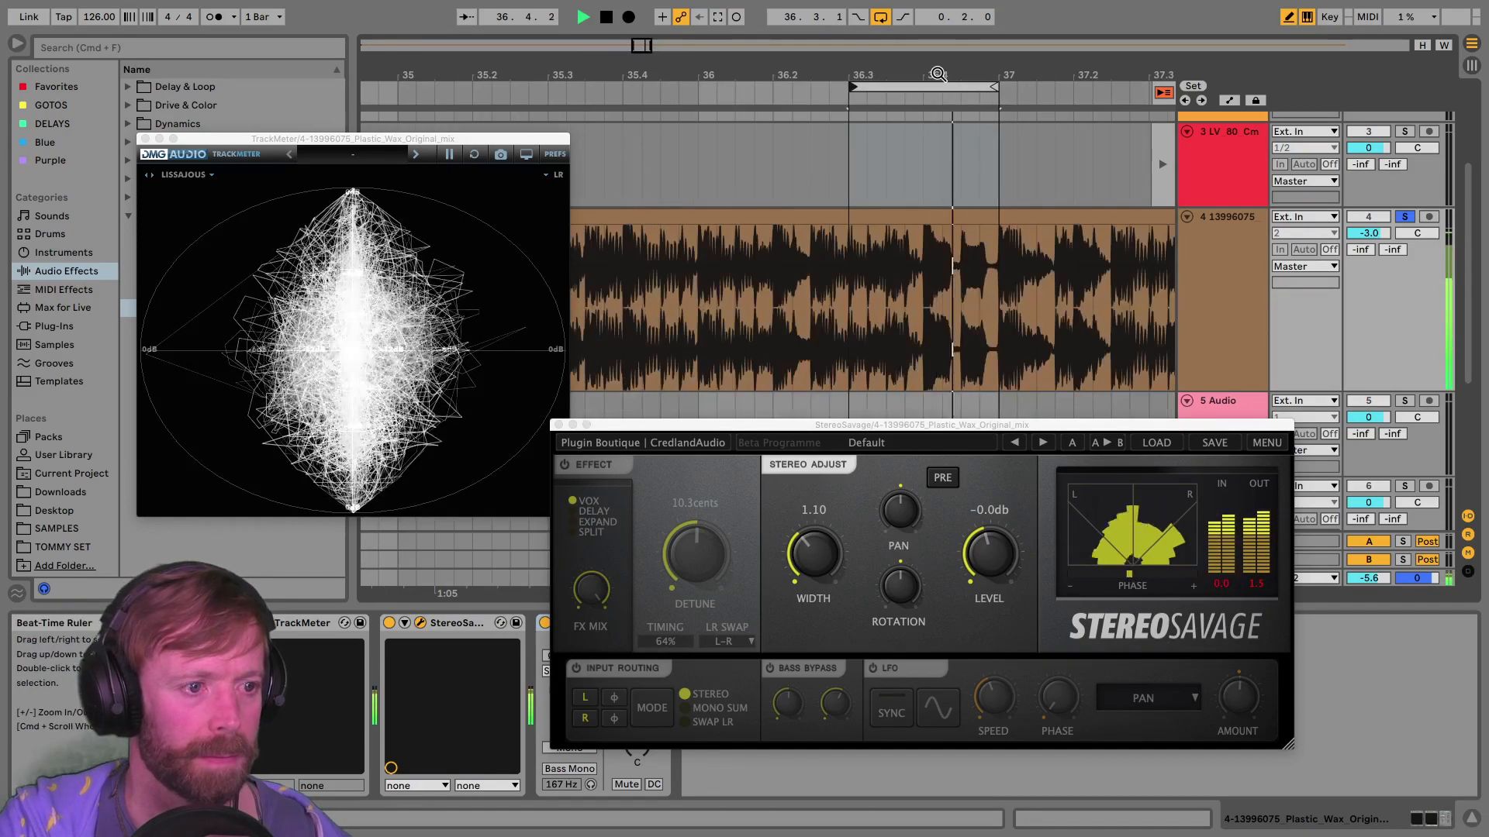
pyautogui.press('space')
pyautogui.moveTo(706, 425); pyautogui.dragTo(930, 415)
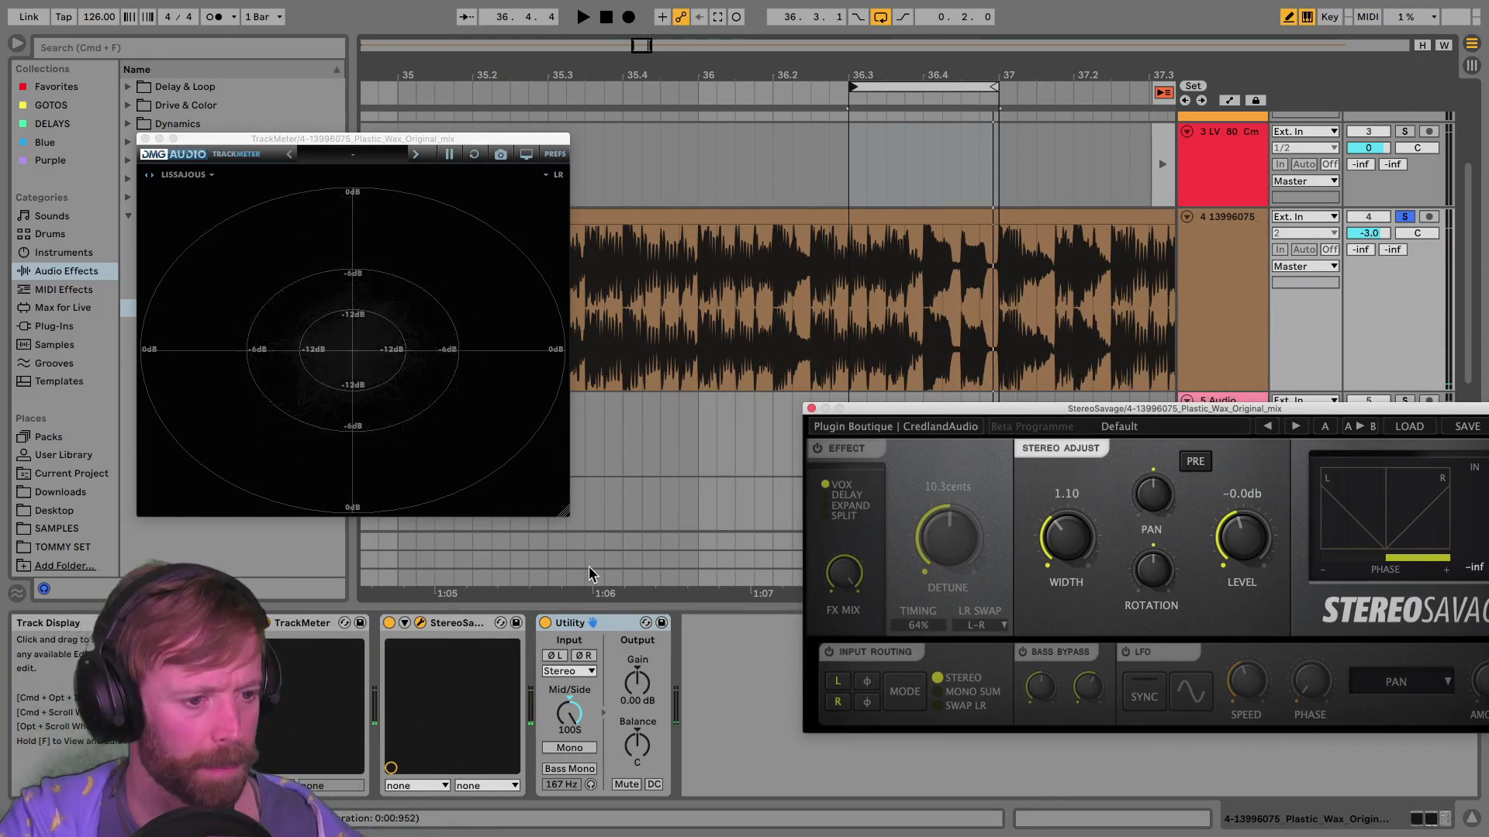
# Step: Add EQ Eight from EQ & Filters after Utility, set its Mode to M/S and play the loop
pyautogui.moveTo(289, 138); pyautogui.dragTo(432, 136)
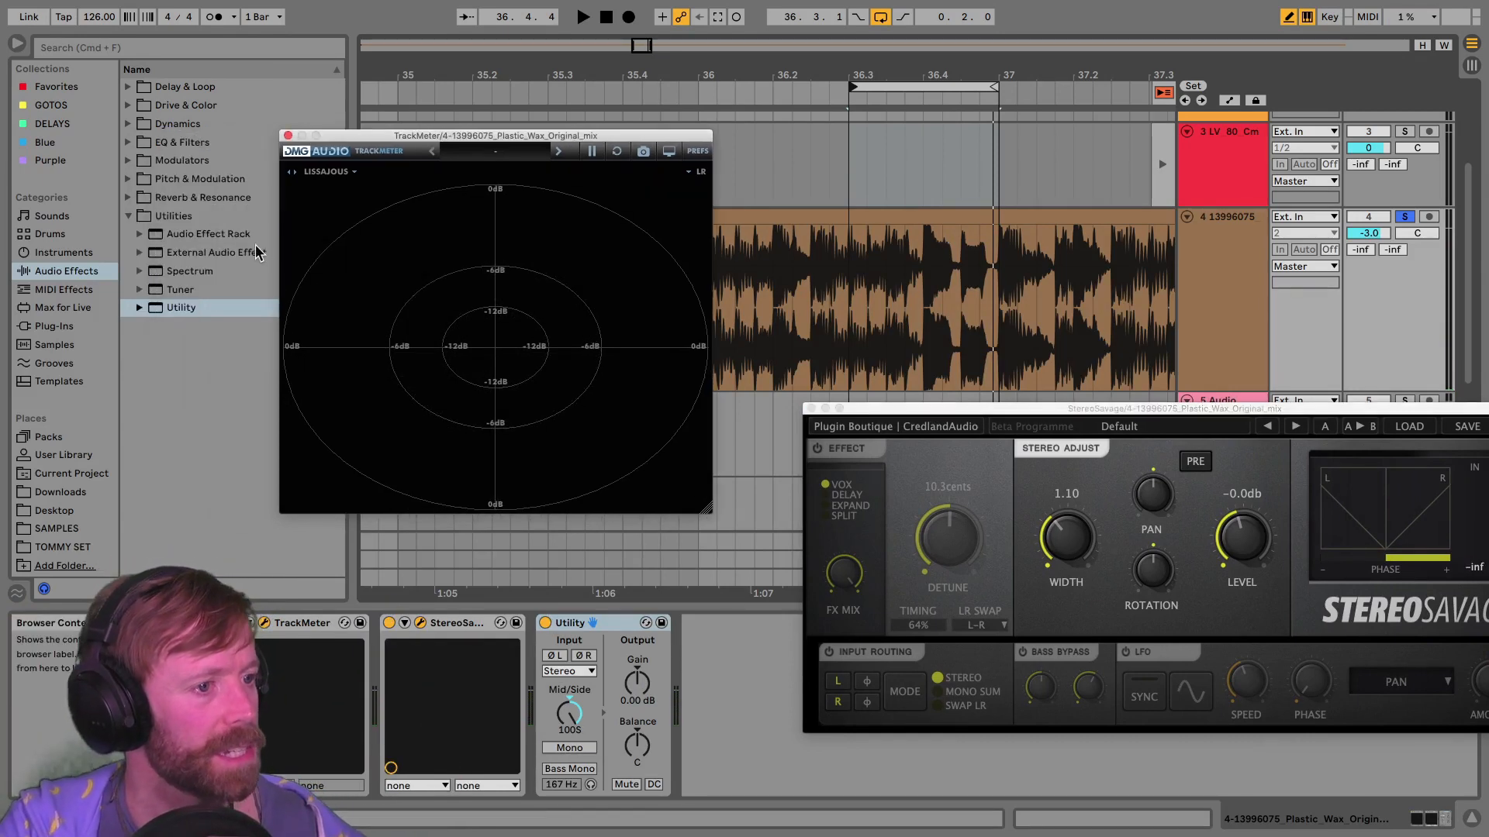
pyautogui.click(130, 142)
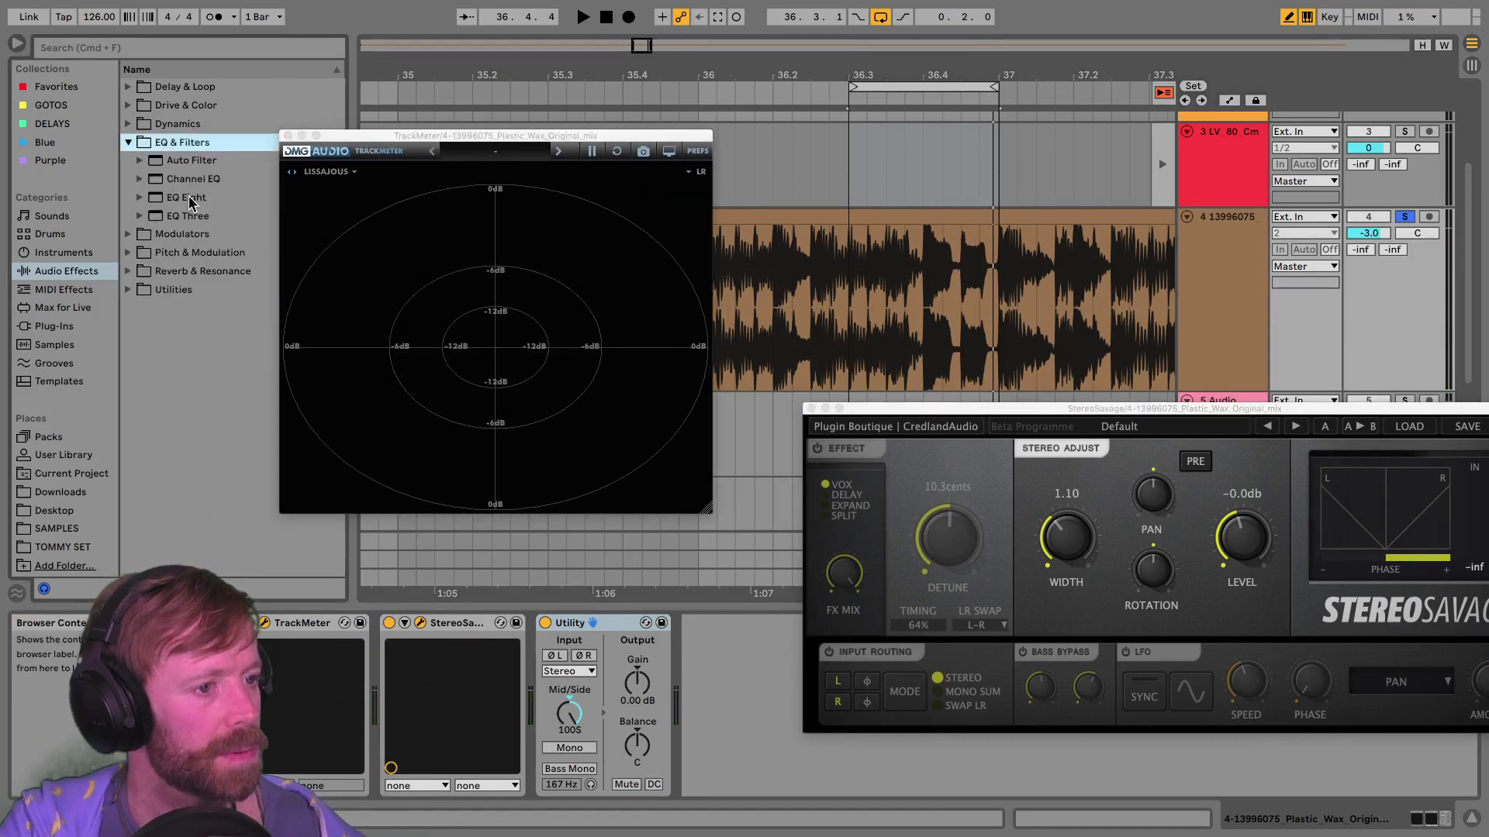
pyautogui.doubleClick(190, 196)
pyautogui.moveTo(880, 414); pyautogui.dragTo(826, 118)
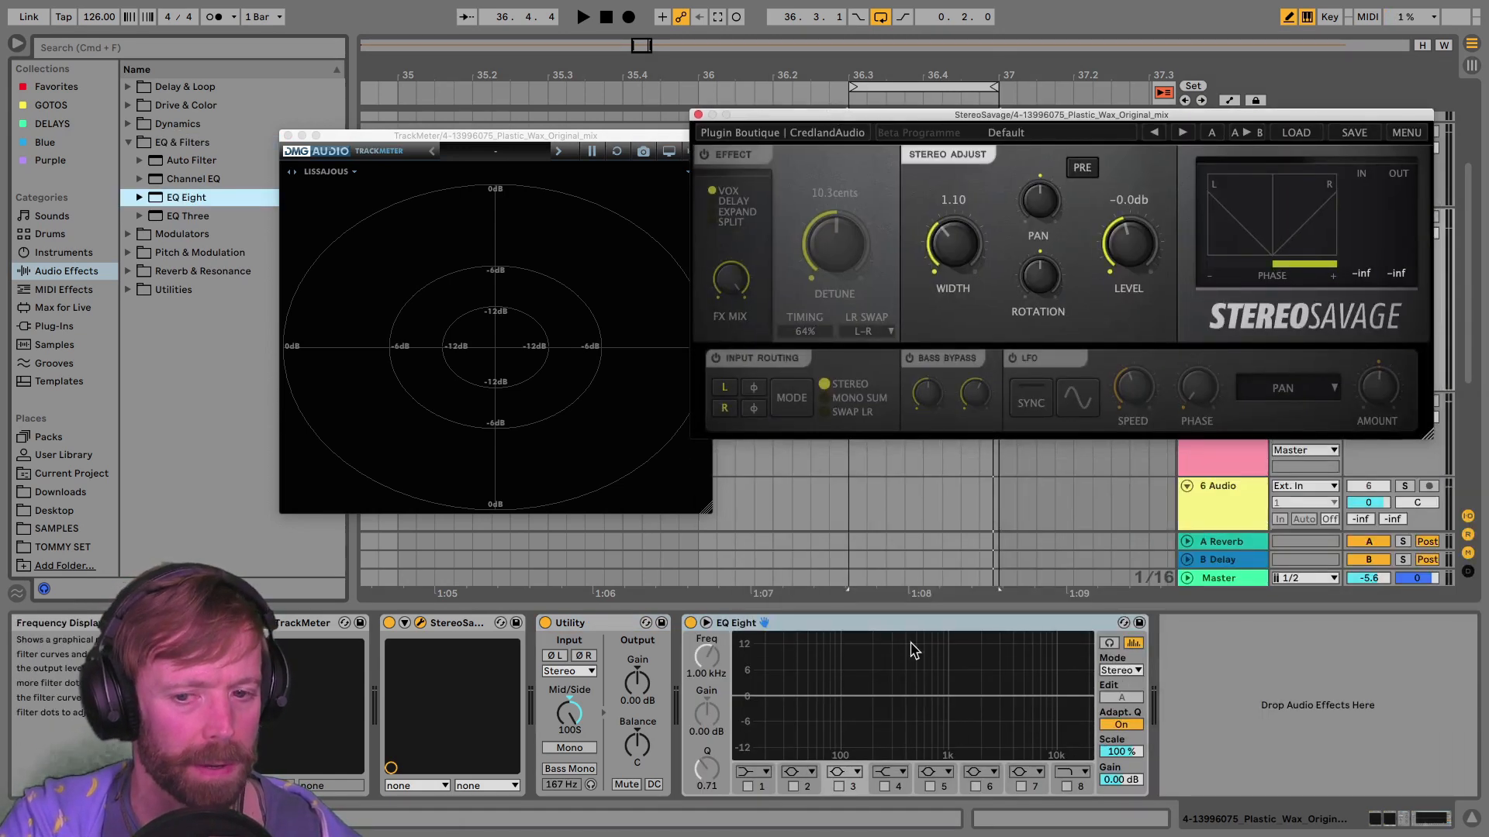
pyautogui.click(1118, 672)
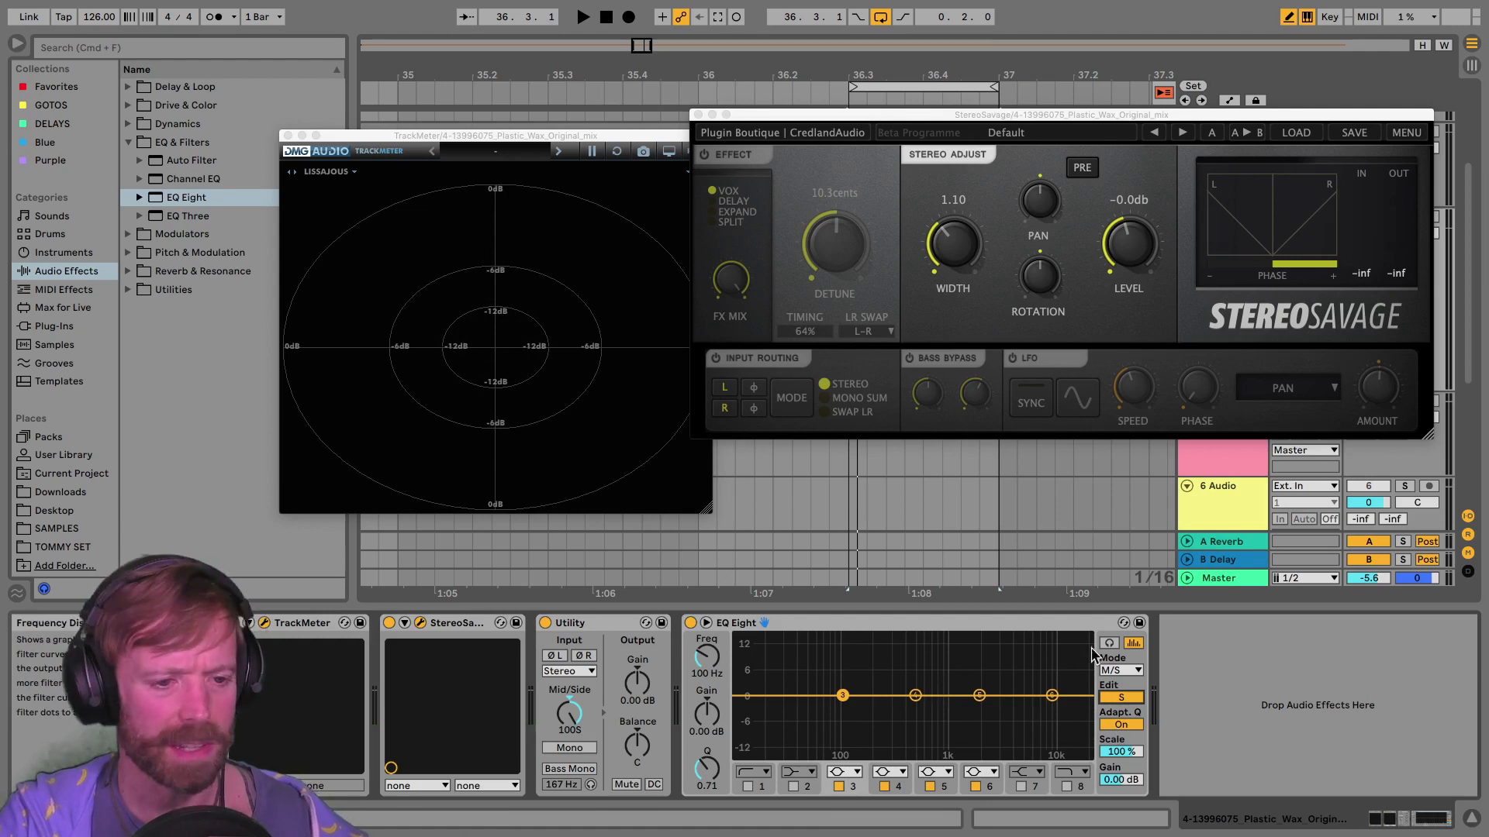
pyautogui.press('space')
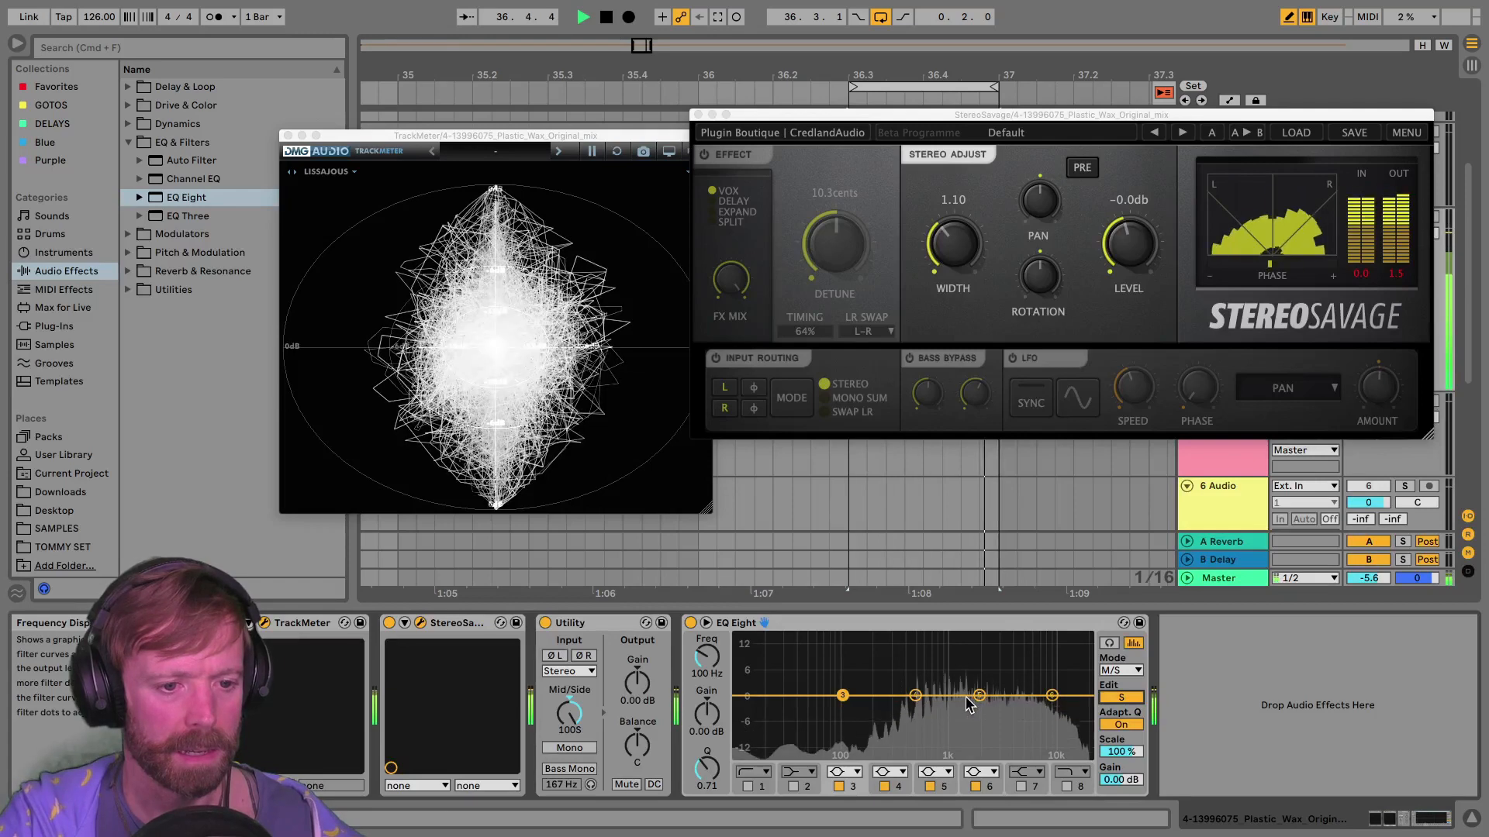
pyautogui.moveTo(815, 114); pyautogui.dragTo(904, 284)
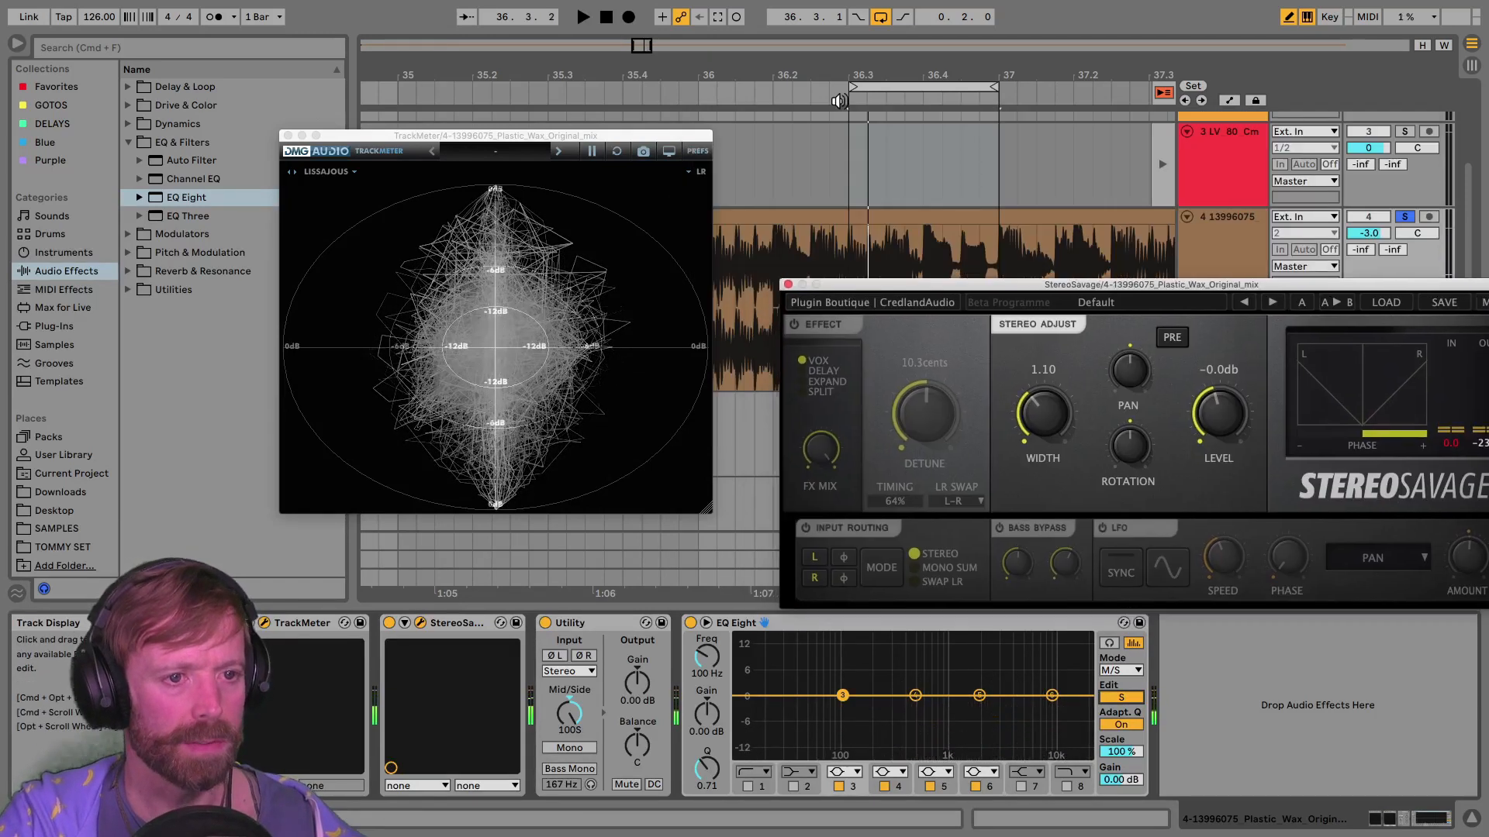
pyautogui.press('space')
# Step: Zoom the arrangement to bars 32–37 and set EQ Eight to edit the mid channel
pyautogui.moveTo(859, 78); pyautogui.dragTo(825, 70)
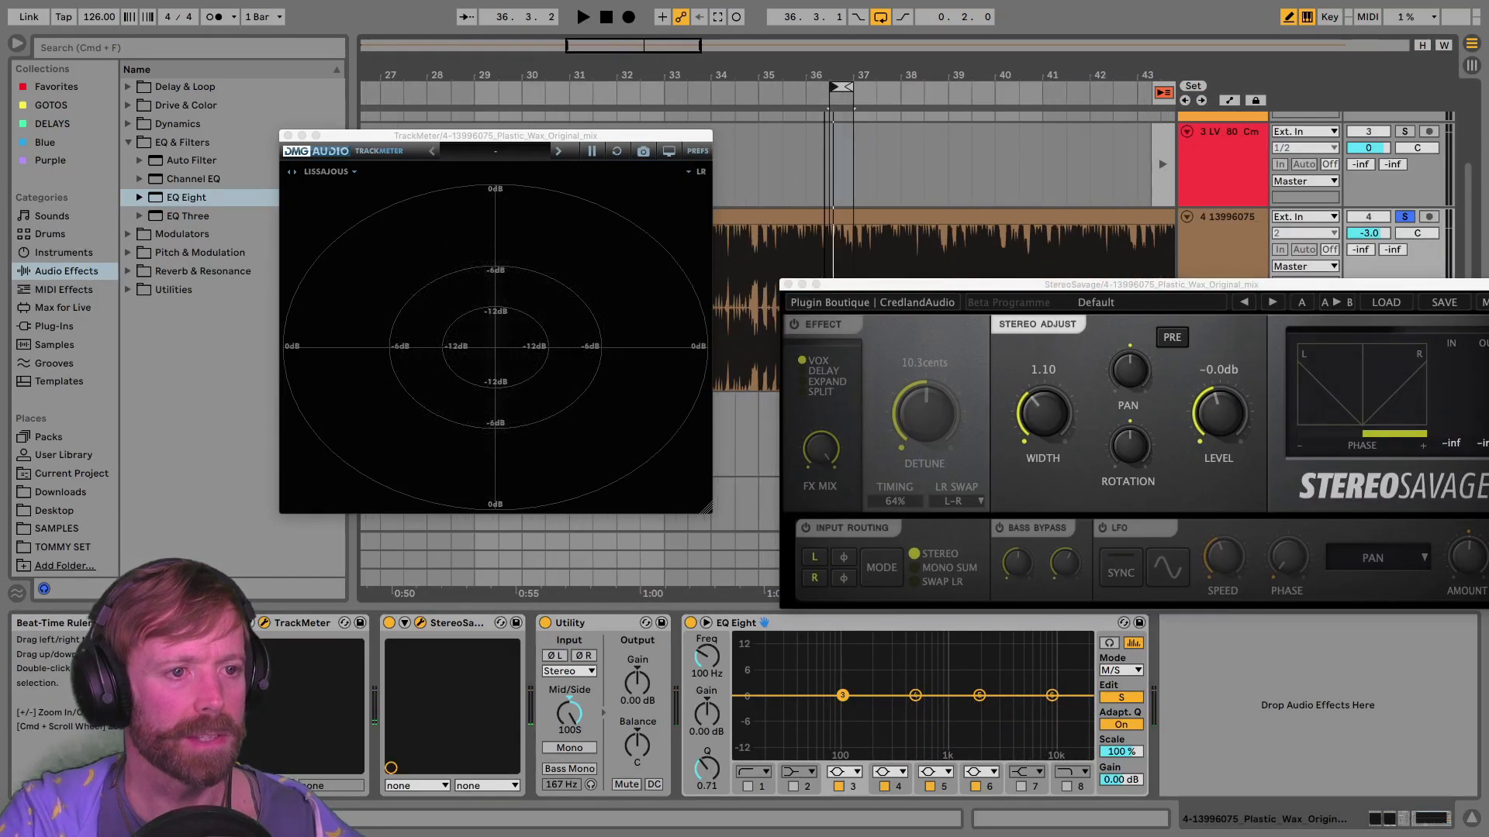
pyautogui.moveTo(705, 128); pyautogui.dragTo(521, 223)
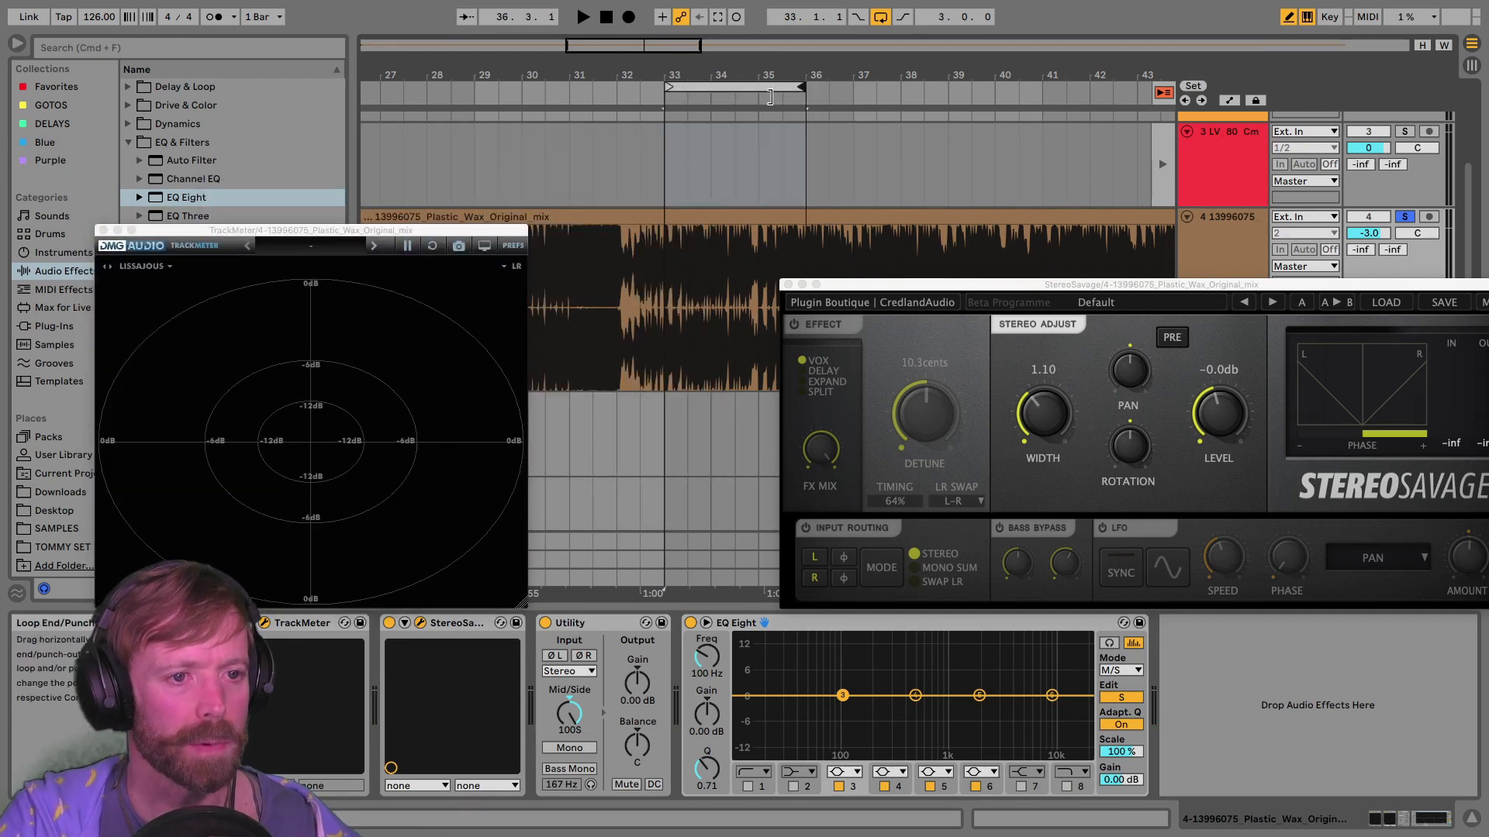
pyautogui.moveTo(712, 72); pyautogui.dragTo(739, 76)
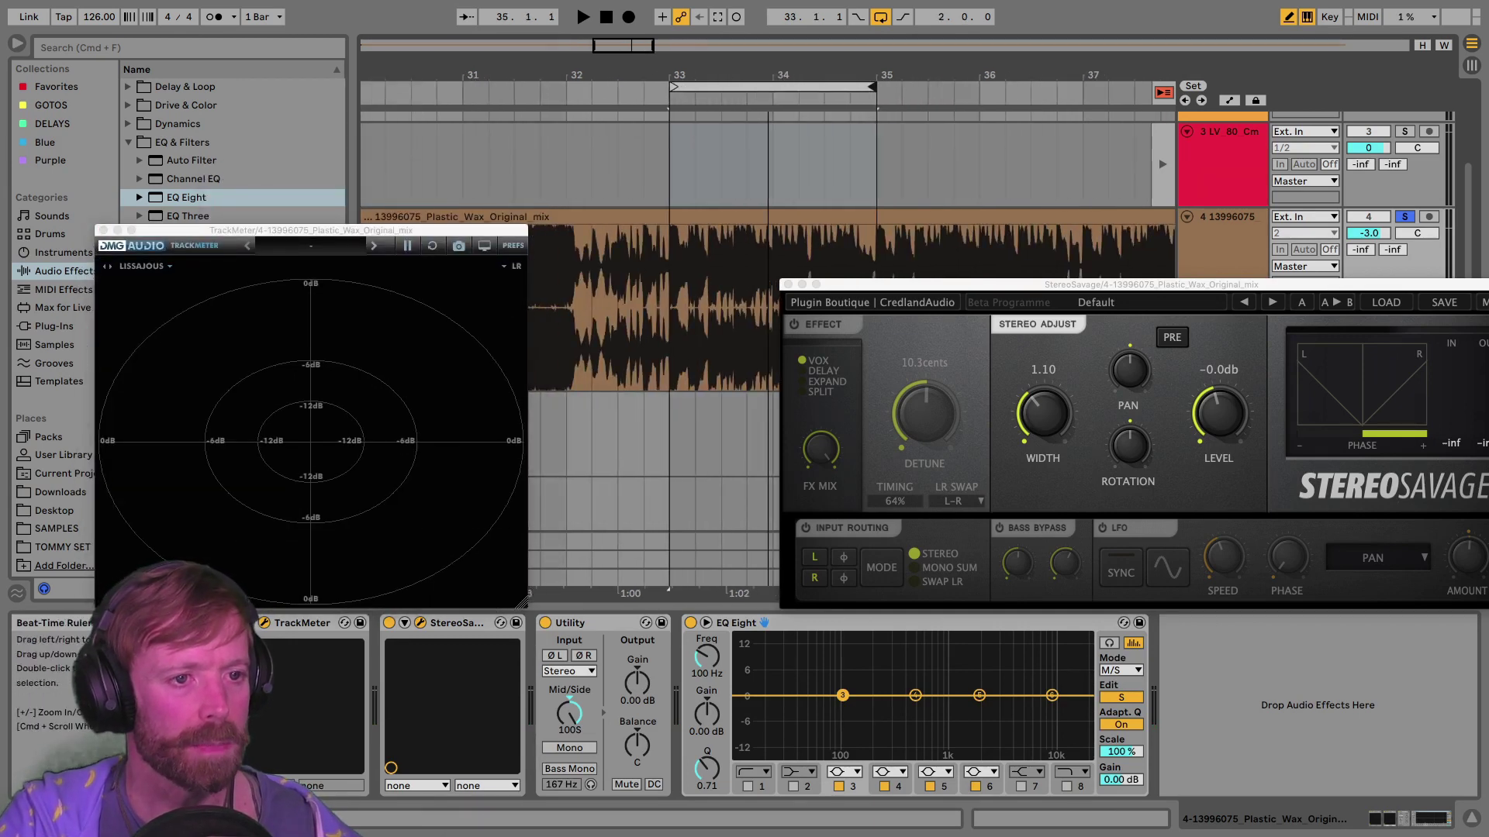
pyautogui.click(1123, 698)
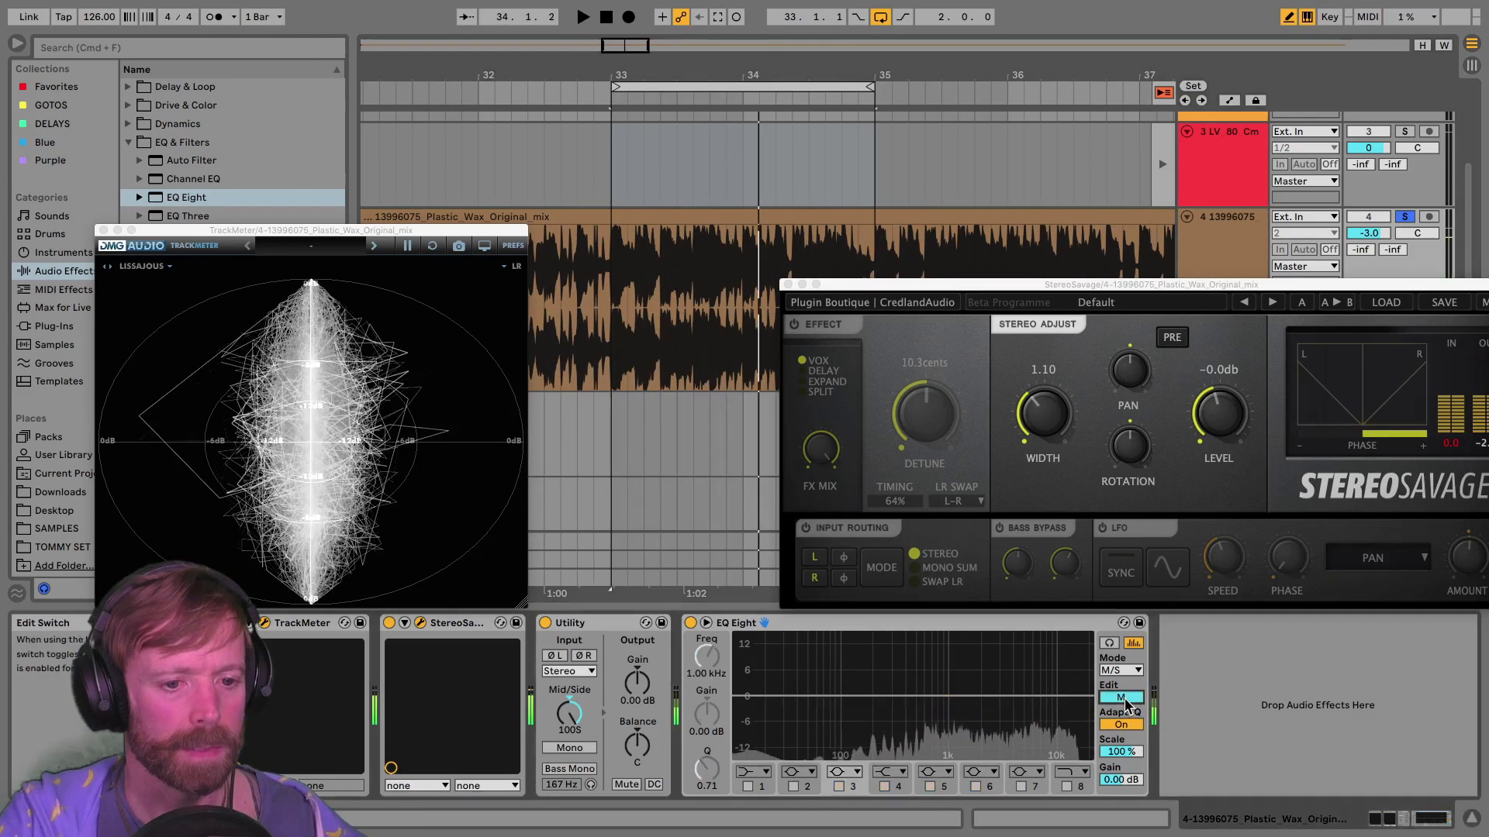
# Step: Audition the mid spectrum, then switch EQ Eight to the side channel and replay from bar 33
pyautogui.press('space')
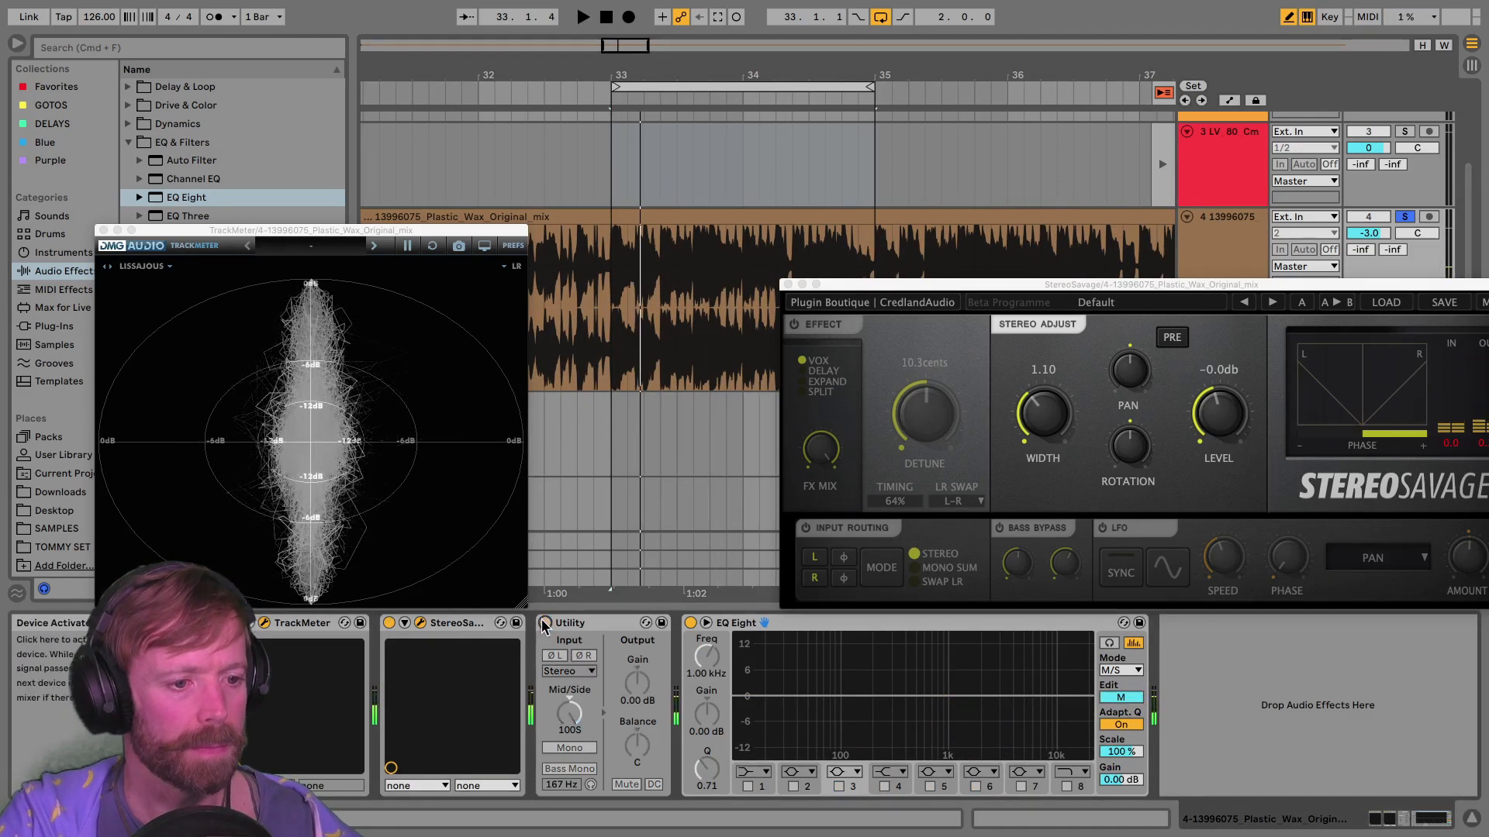
pyautogui.press('space')
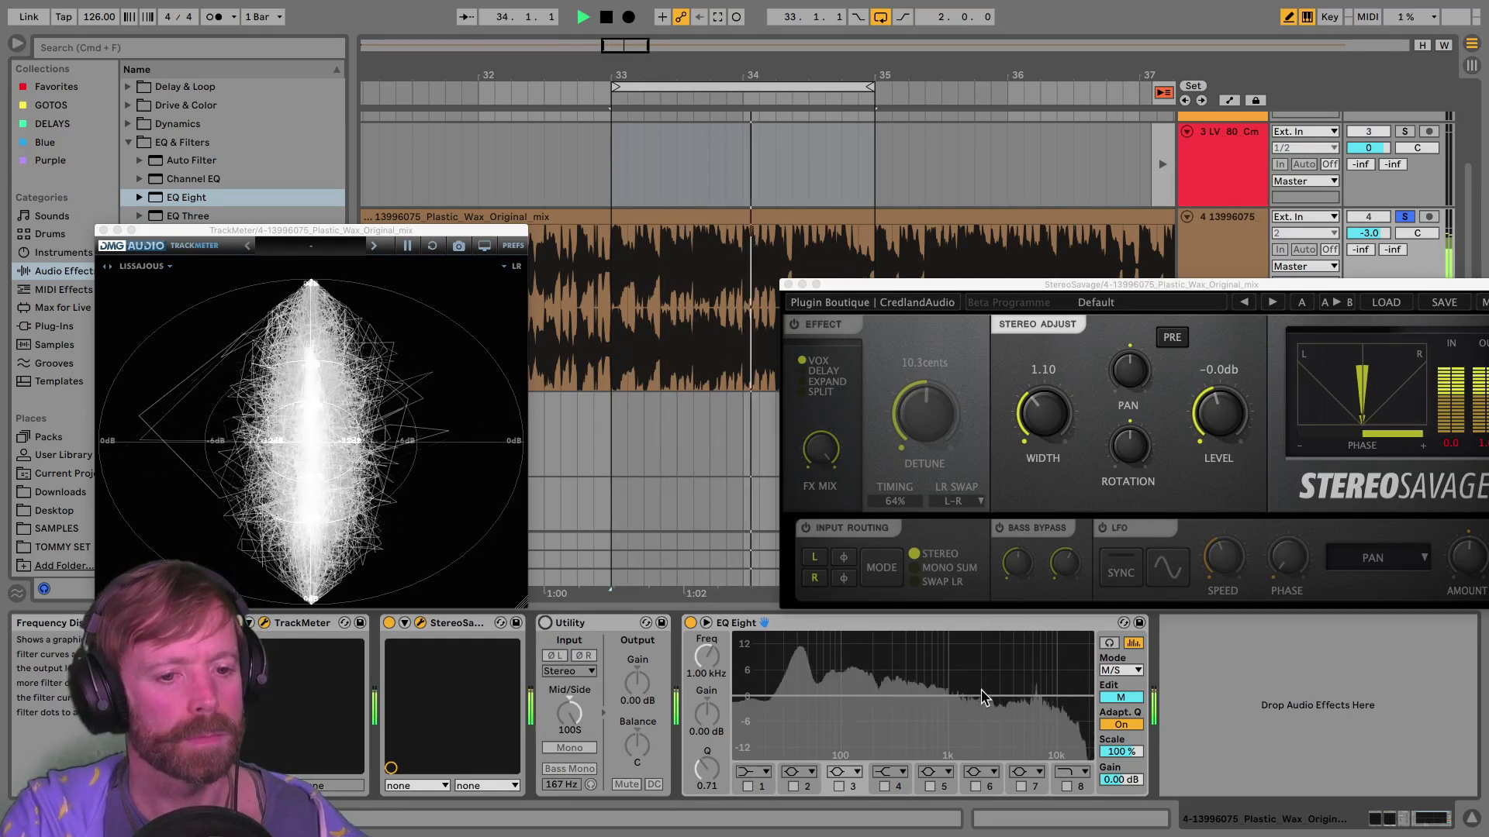
pyautogui.press('space')
pyautogui.click(1121, 698)
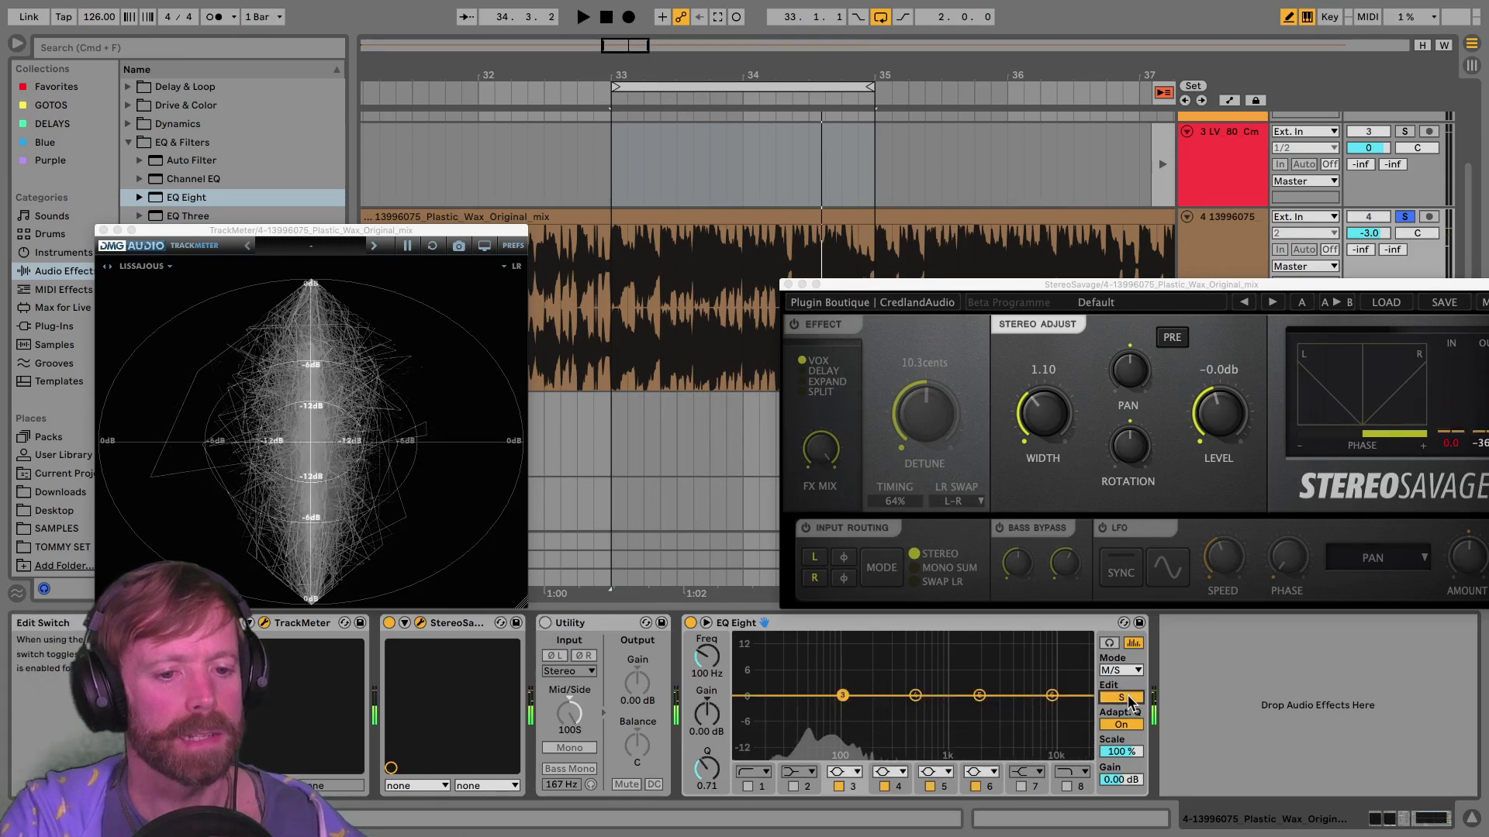
pyautogui.press('space')
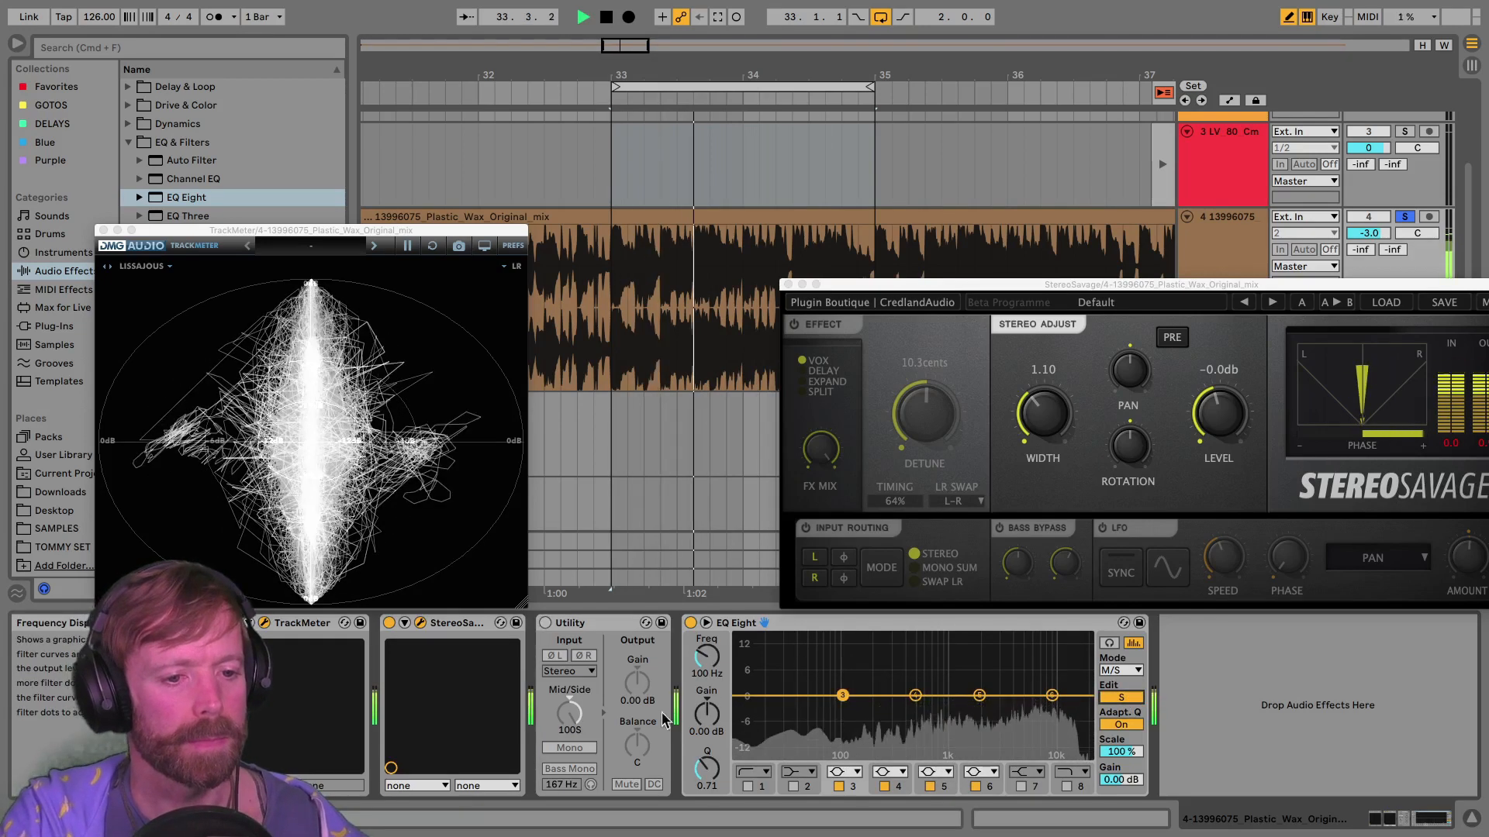
pyautogui.press('space')
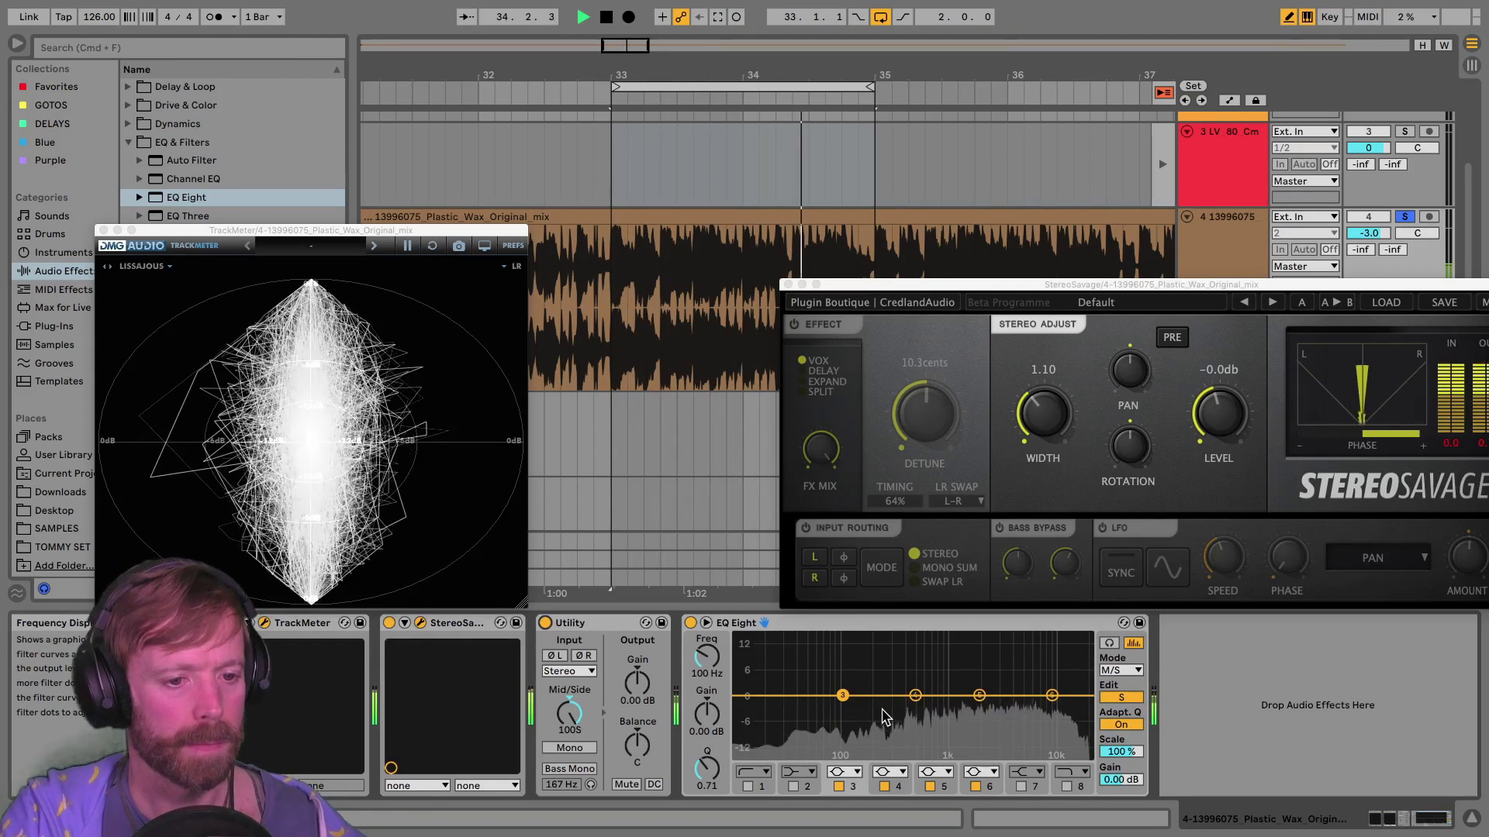
# Step: Expand EQ Eight's display and move TrackMeter and StereoSavage off its controls
pyautogui.click(1133, 643)
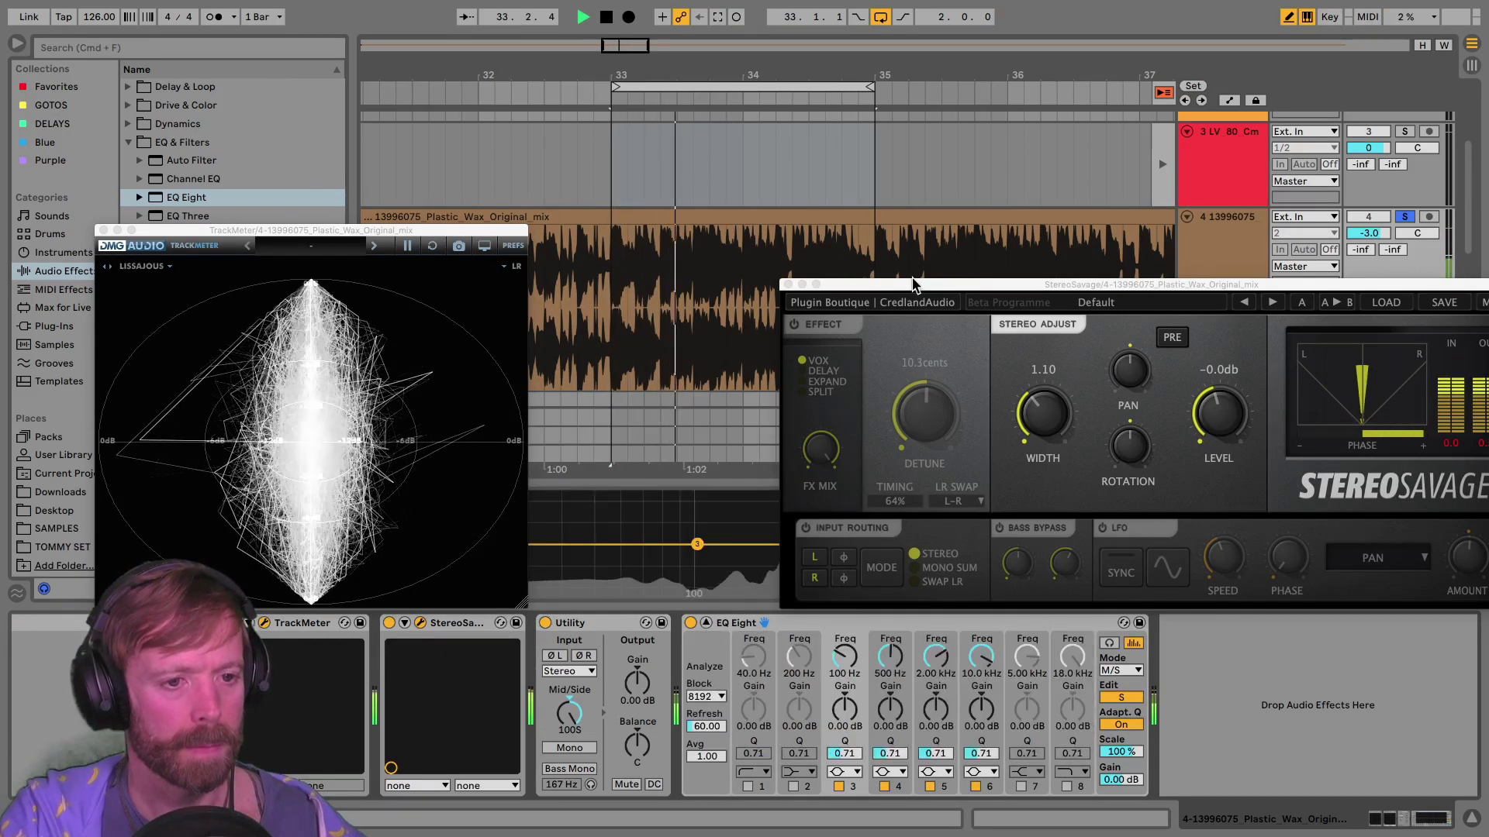
pyautogui.moveTo(912, 286); pyautogui.dragTo(1186, 454)
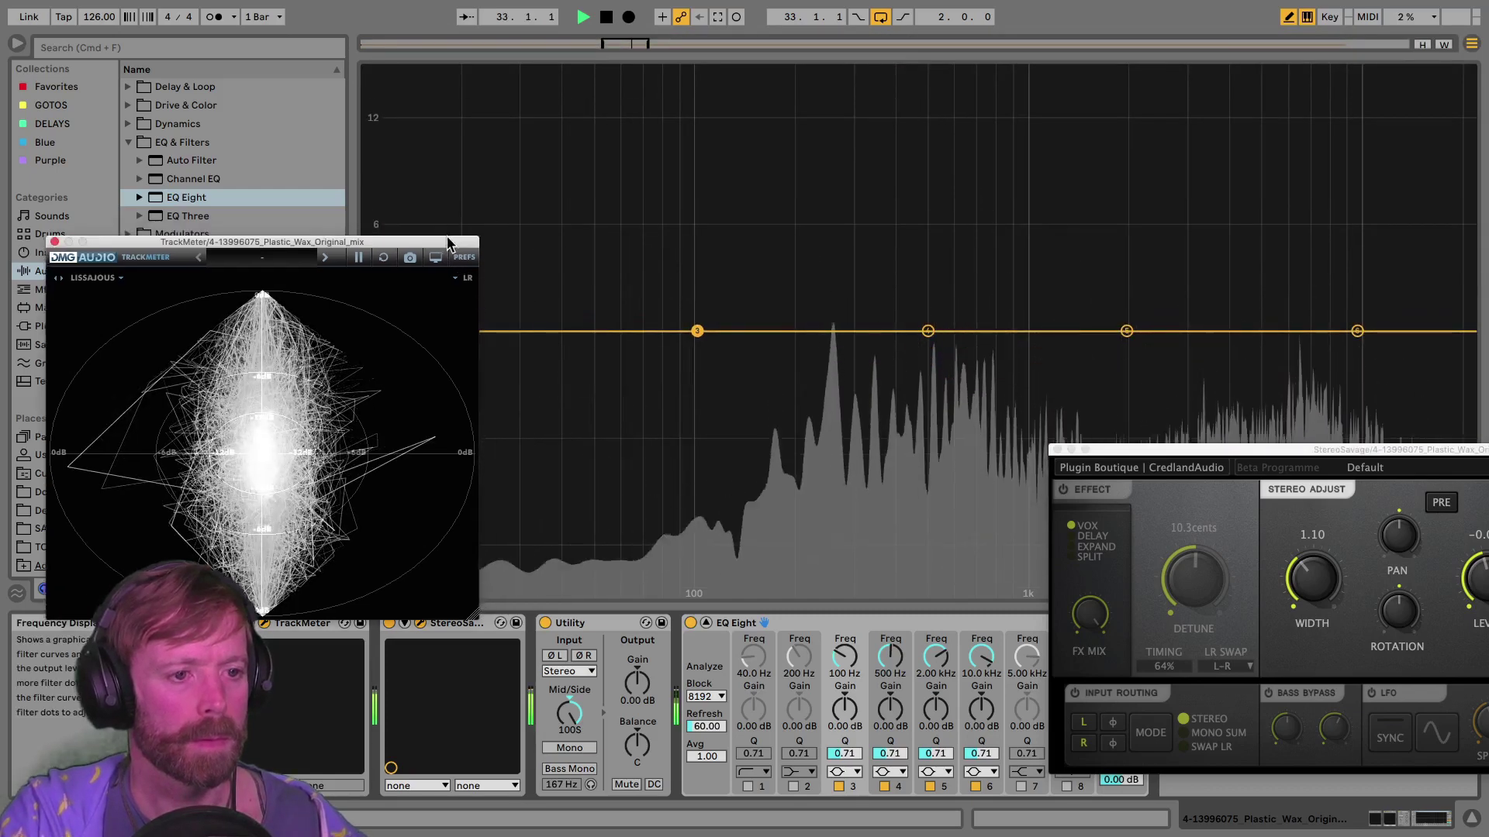
pyautogui.moveTo(503, 232); pyautogui.dragTo(309, 247)
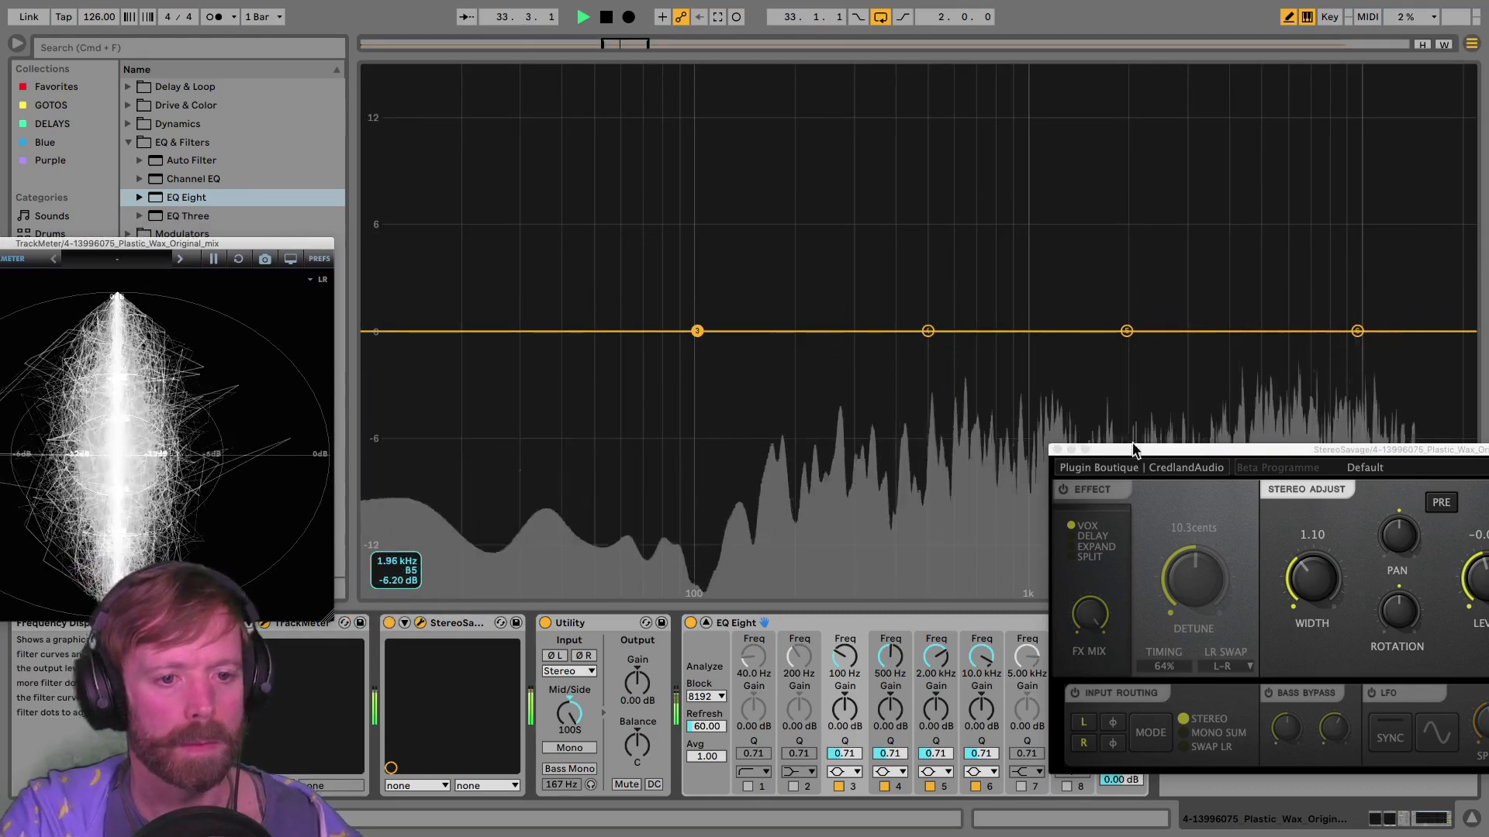
pyautogui.moveTo(1149, 454); pyautogui.dragTo(773, 629)
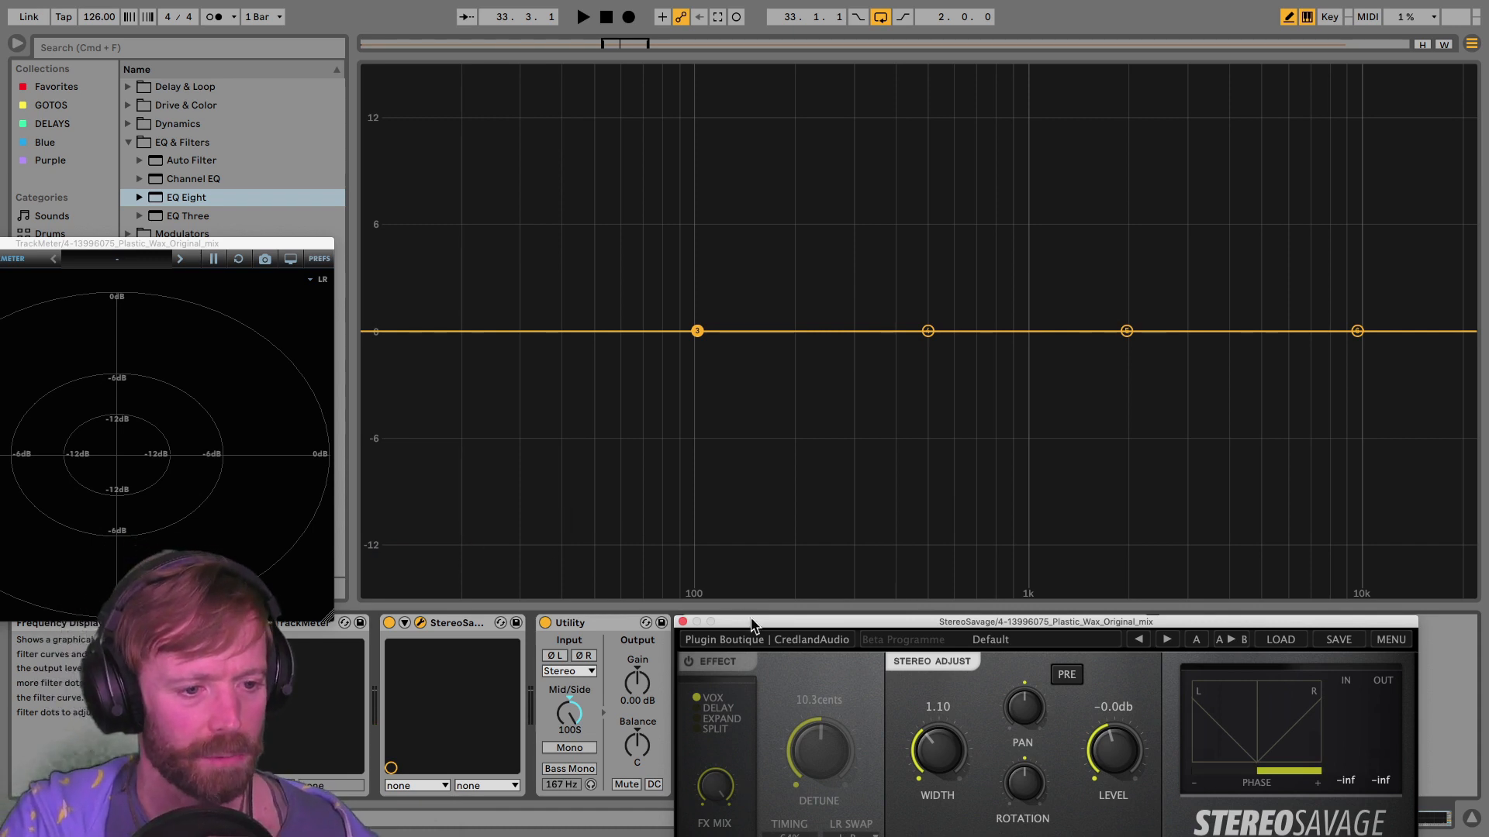
pyautogui.moveTo(753, 628); pyautogui.dragTo(565, 836)
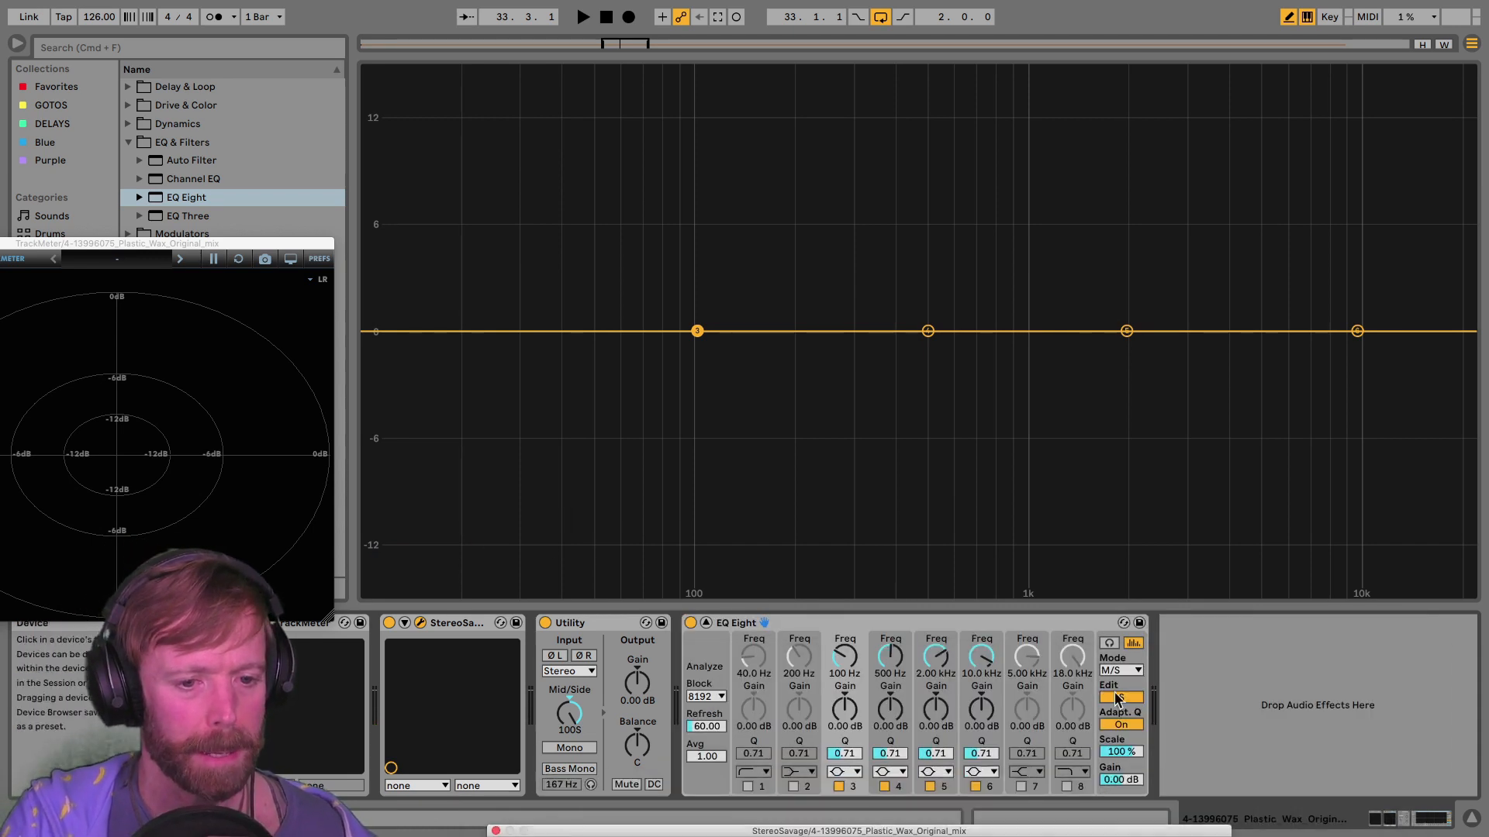
# Step: Enable band 1 as a 48 dB low cut on the side channel near 53 Hz
pyautogui.click(747, 786)
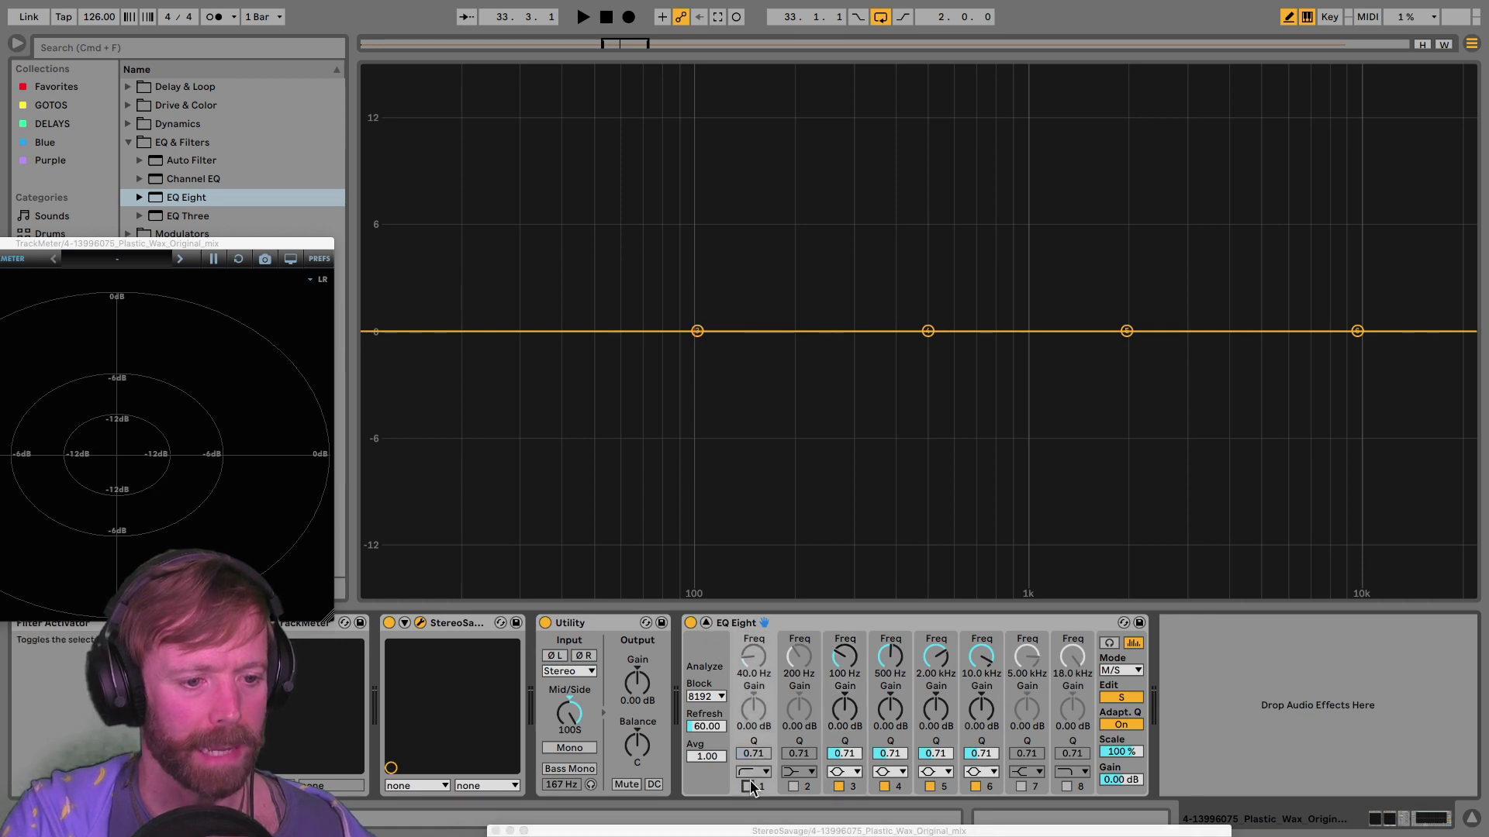
pyautogui.moveTo(572, 397); pyautogui.dragTo(605, 398)
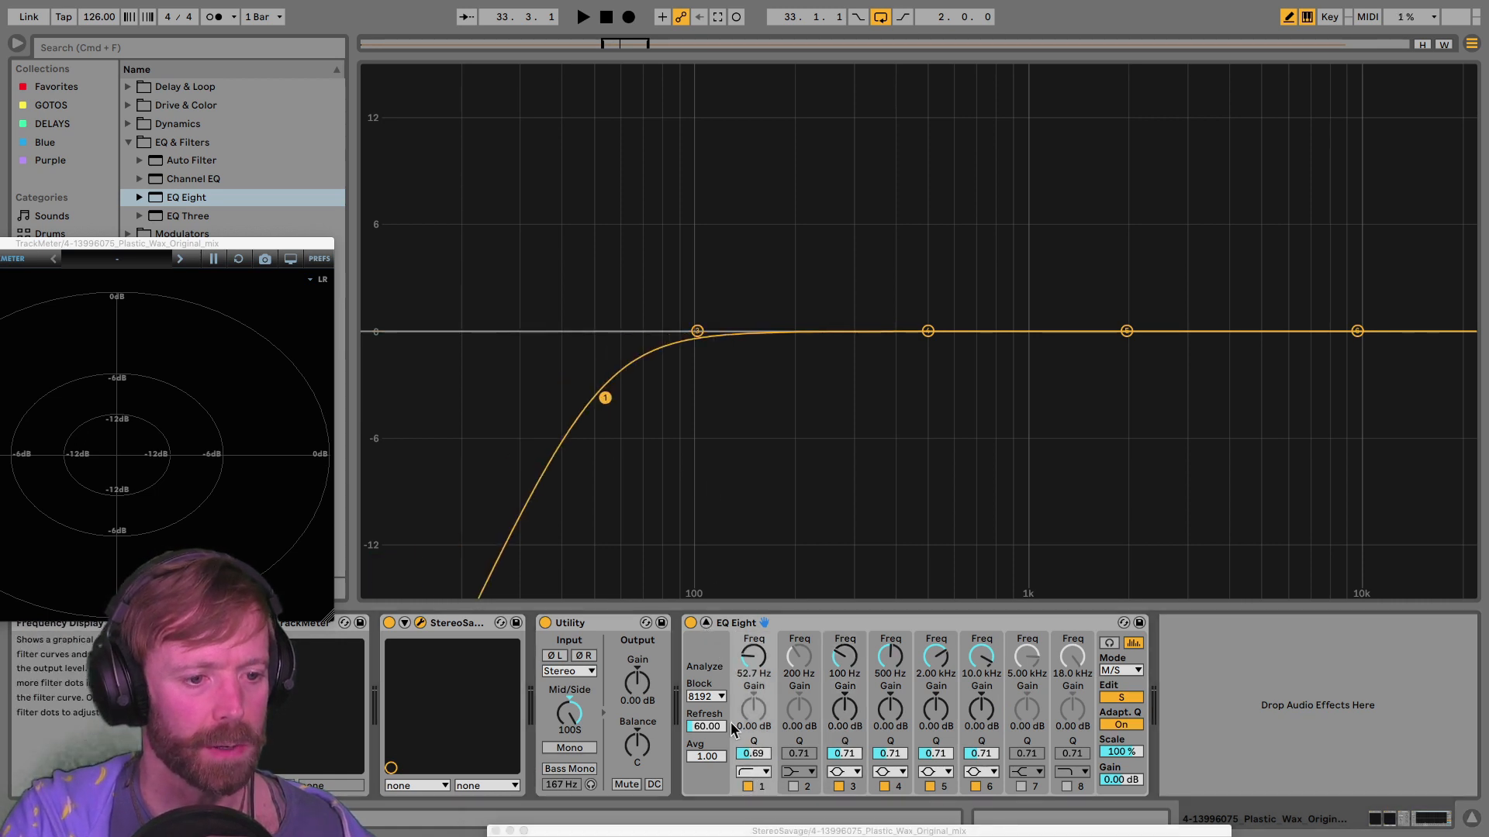
pyautogui.click(752, 776)
pyautogui.click(751, 670)
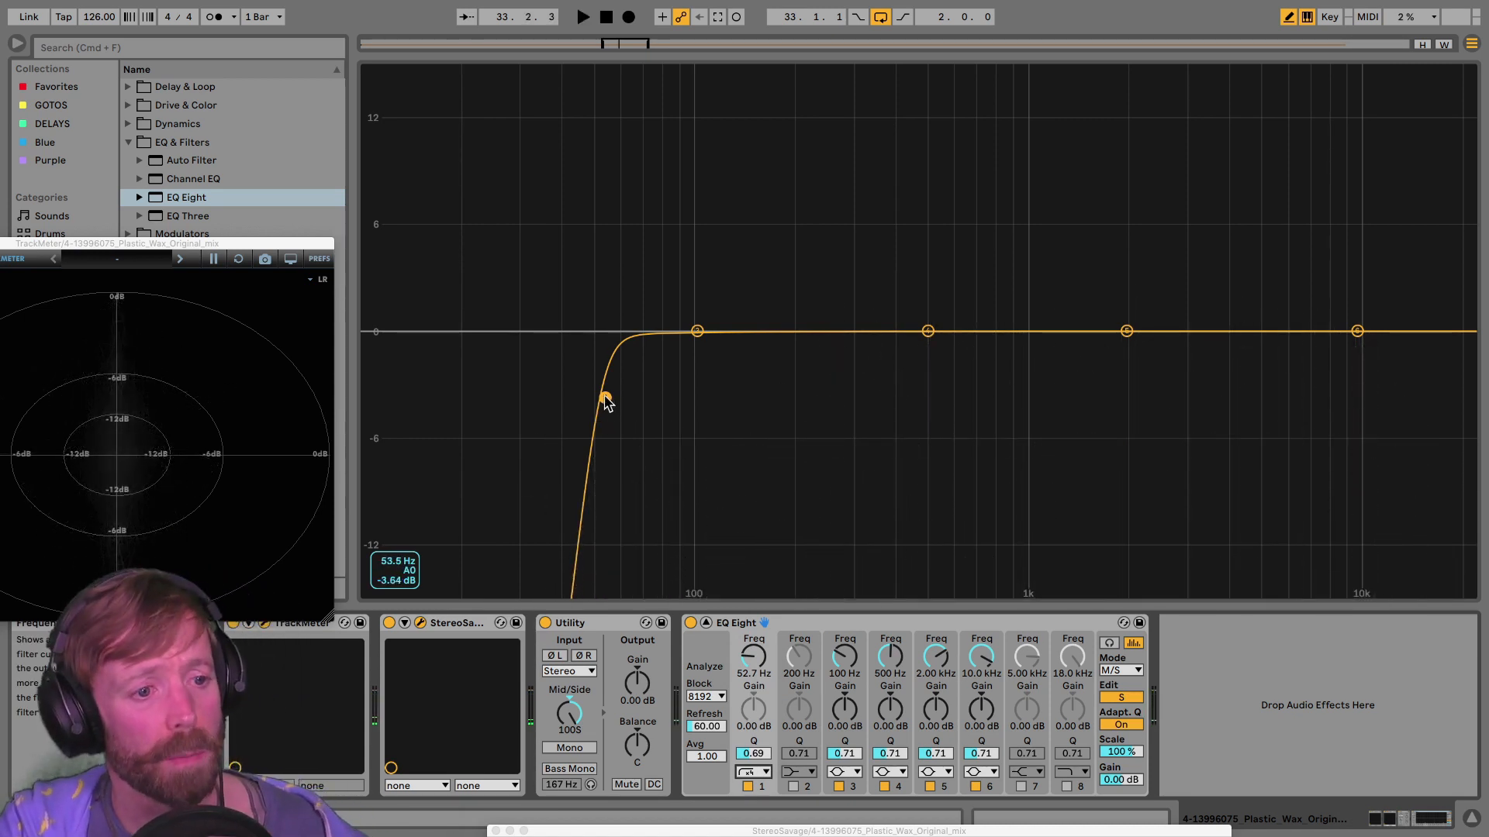
pyautogui.moveTo(605, 399); pyautogui.dragTo(682, 395)
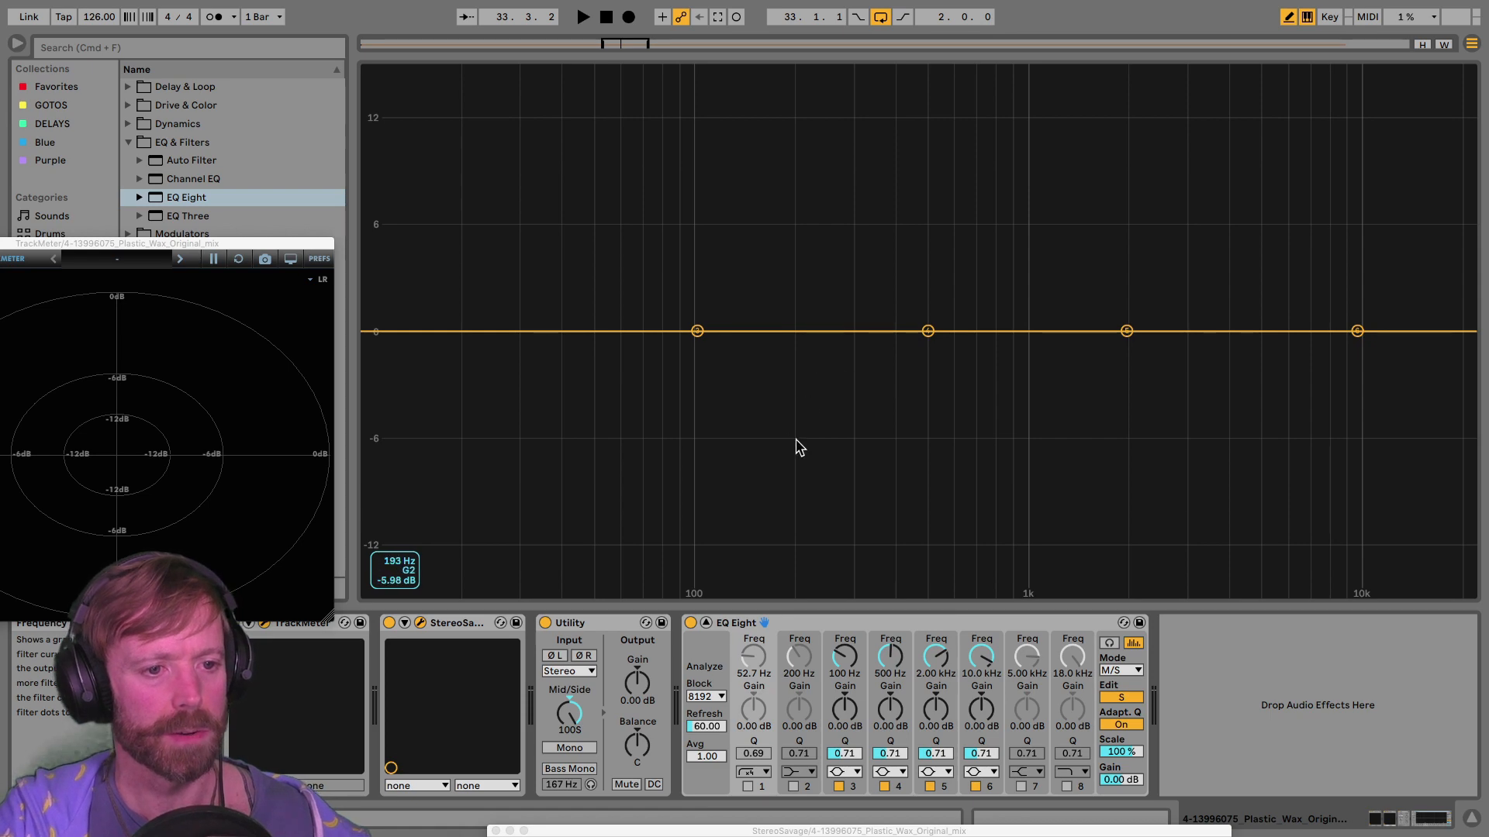
# Step: Audition the filtered side channel, then close the expanded EQ display
pyautogui.press('space')
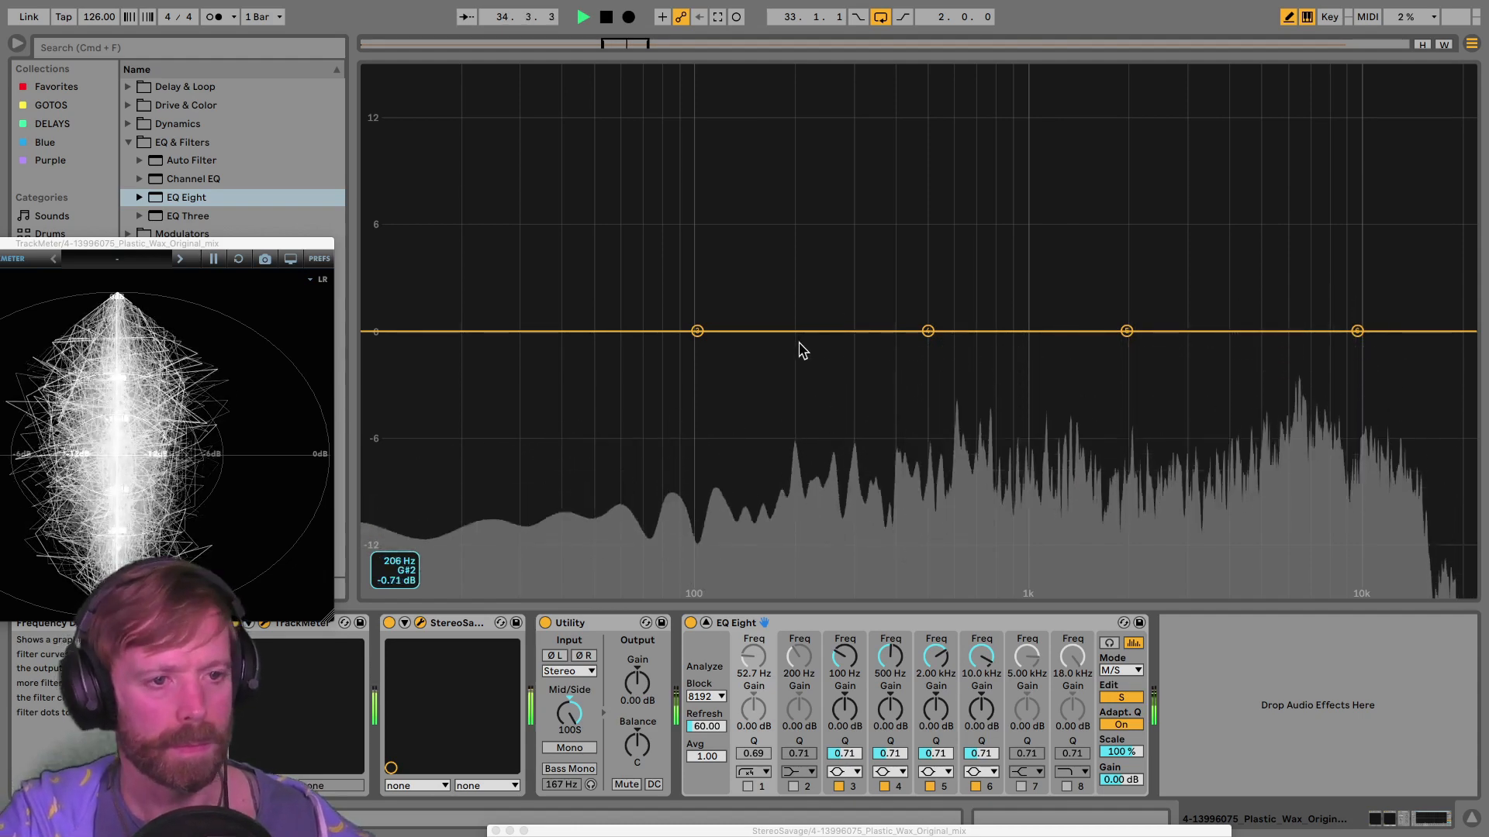
pyautogui.press('space')
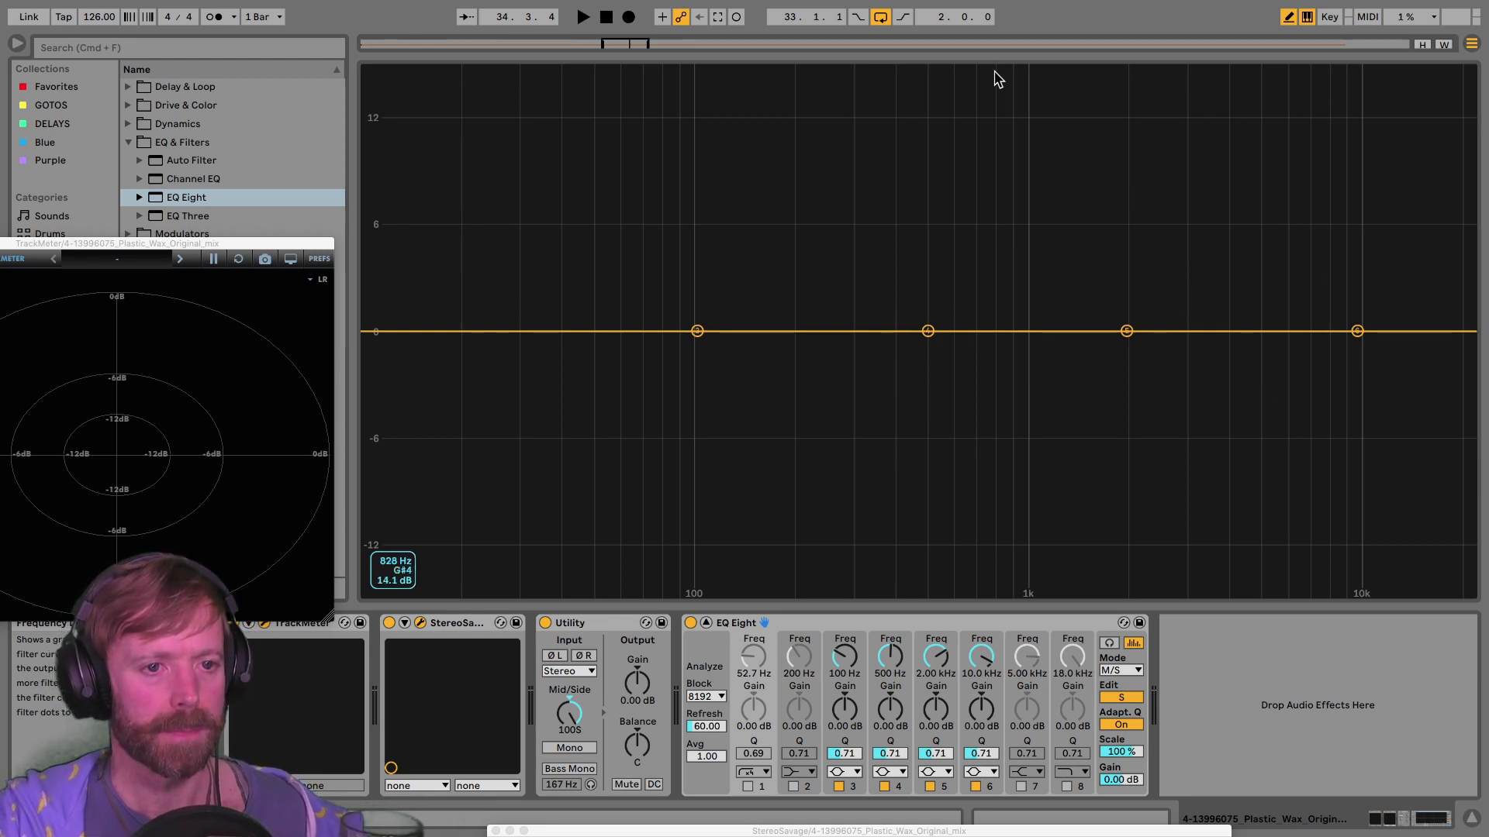
pyautogui.click(983, 52)
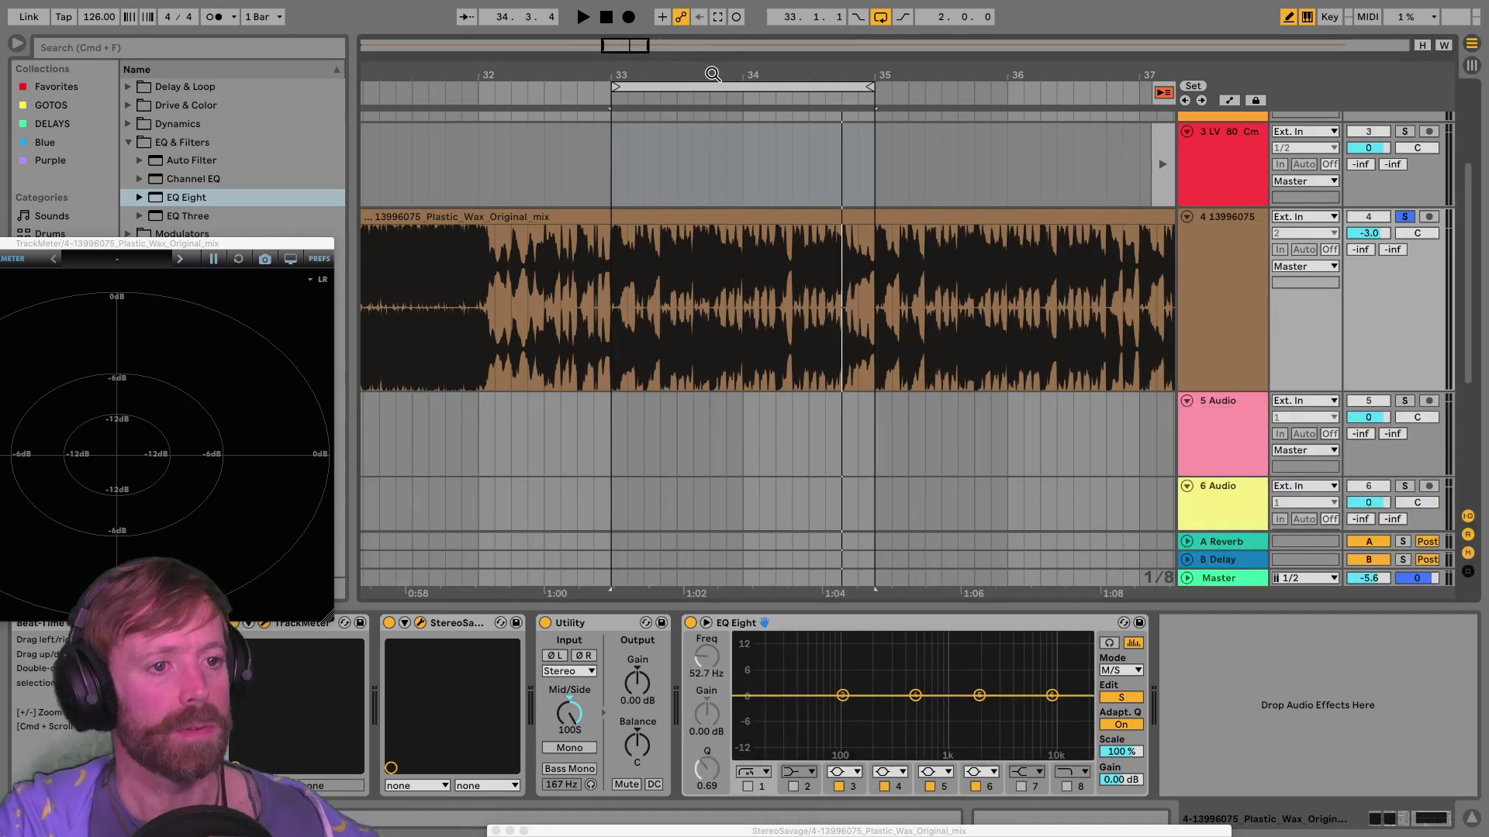
# Step: Reset Utility's Mid/Side to 0, zoom to bars 32–39 and bring StereoSavage back over the arrangement
pyautogui.moveTo(712, 68); pyautogui.dragTo(605, 79)
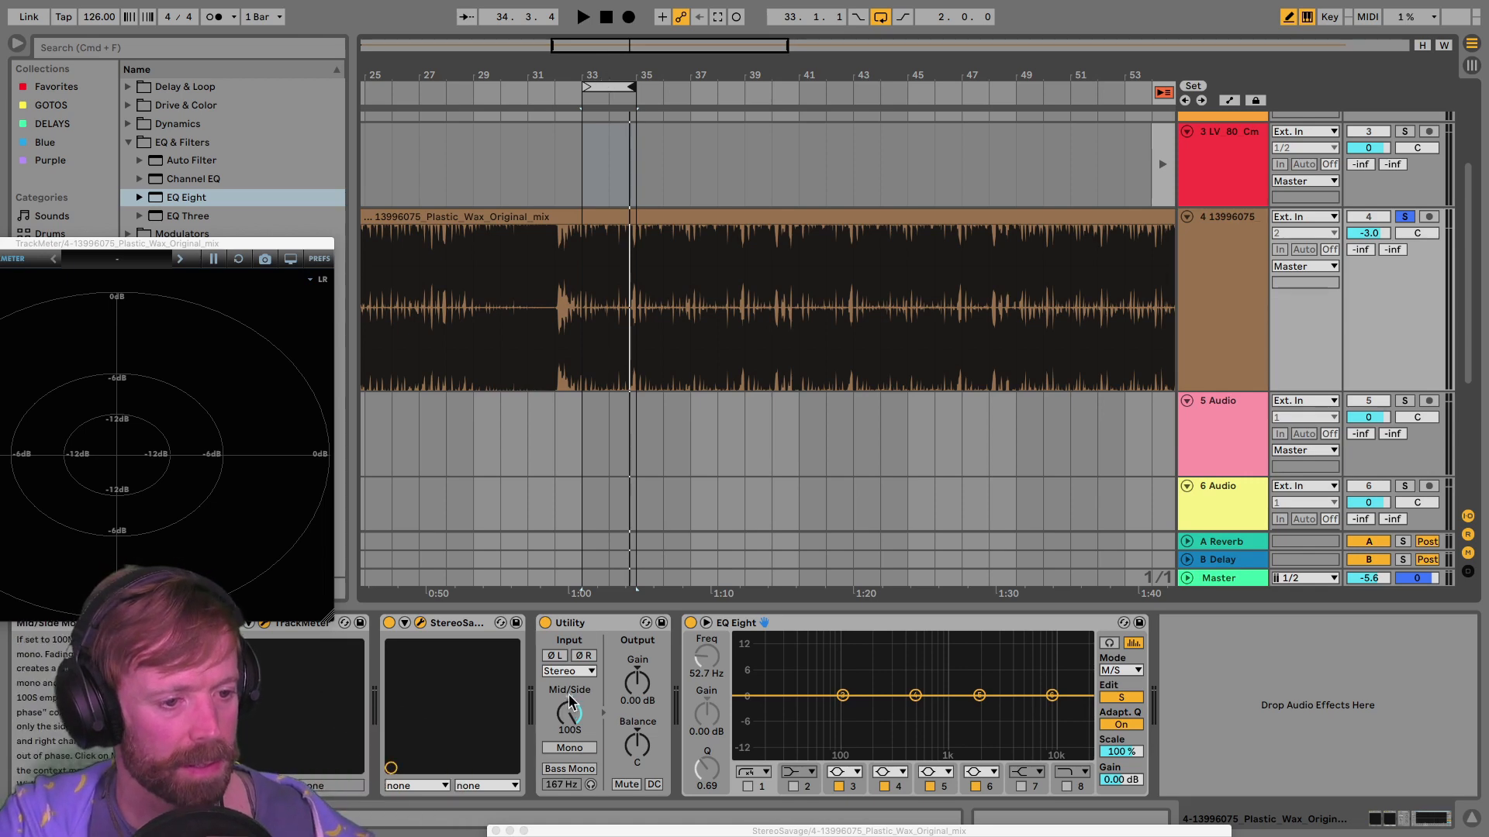
pyautogui.press('Delete')
pyautogui.moveTo(612, 72); pyautogui.dragTo(635, 74)
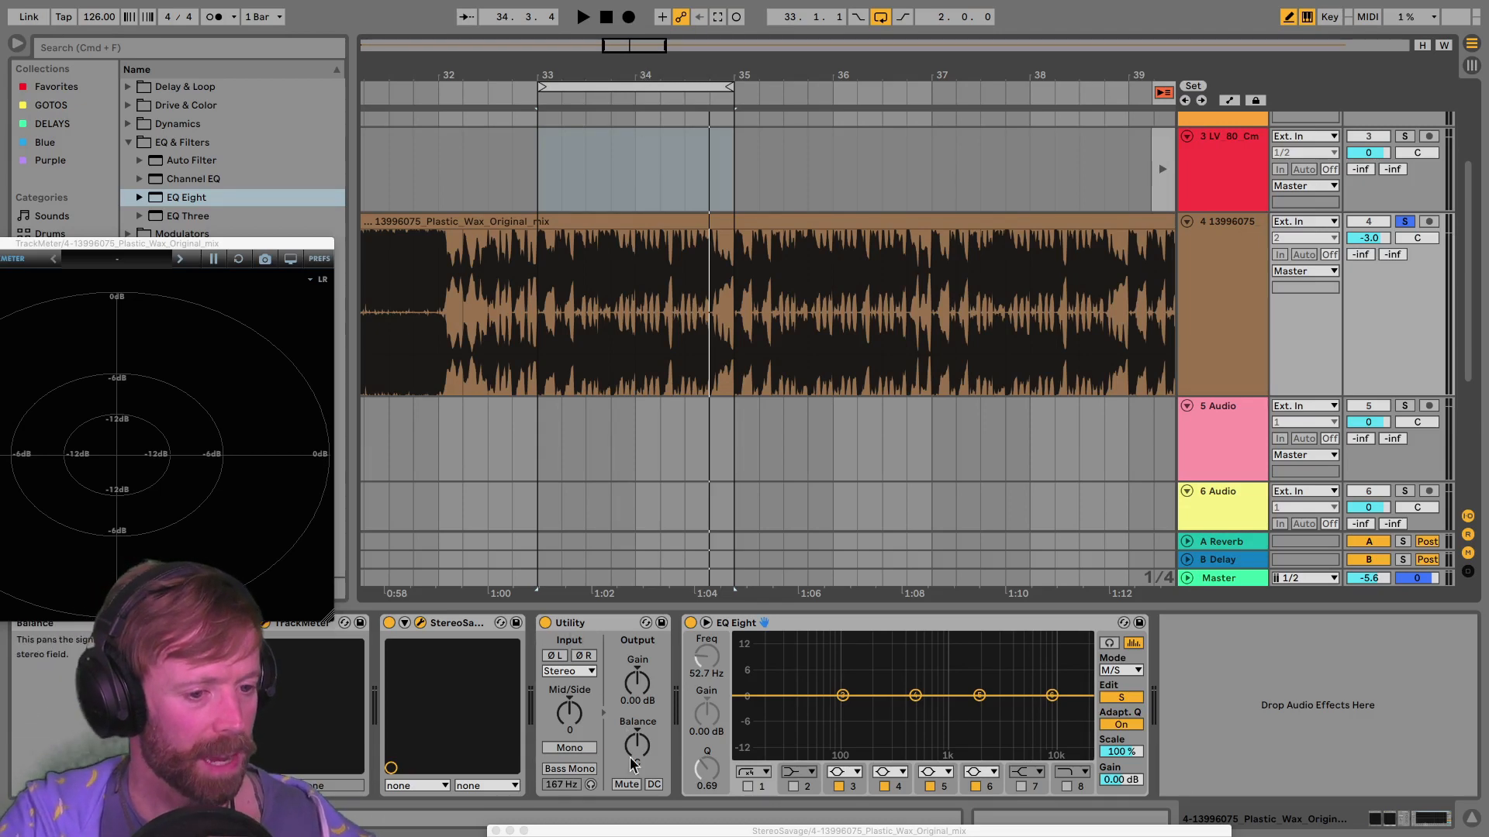
pyautogui.moveTo(671, 830); pyautogui.dragTo(733, 355)
pyautogui.moveTo(610, 359)
pyautogui.mouseDown()
pyautogui.moveTo(620, 340)
pyautogui.moveTo(586, 269)
pyautogui.mouseUp()
# Step: While playing, toggle Utility's Mono on, off and on again to compare, leaving it mono
pyautogui.press('space')
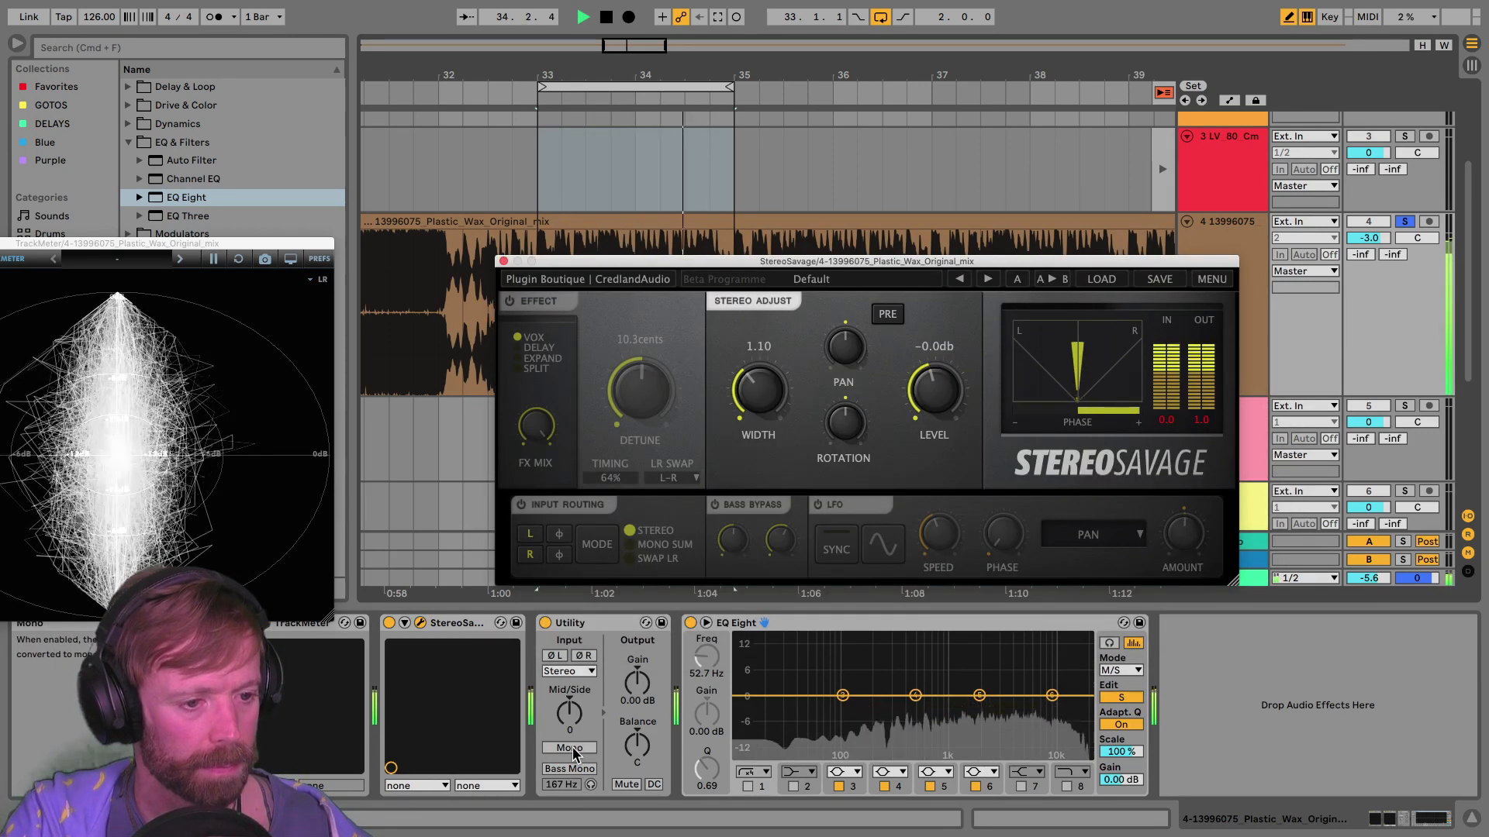
pyautogui.click(570, 748)
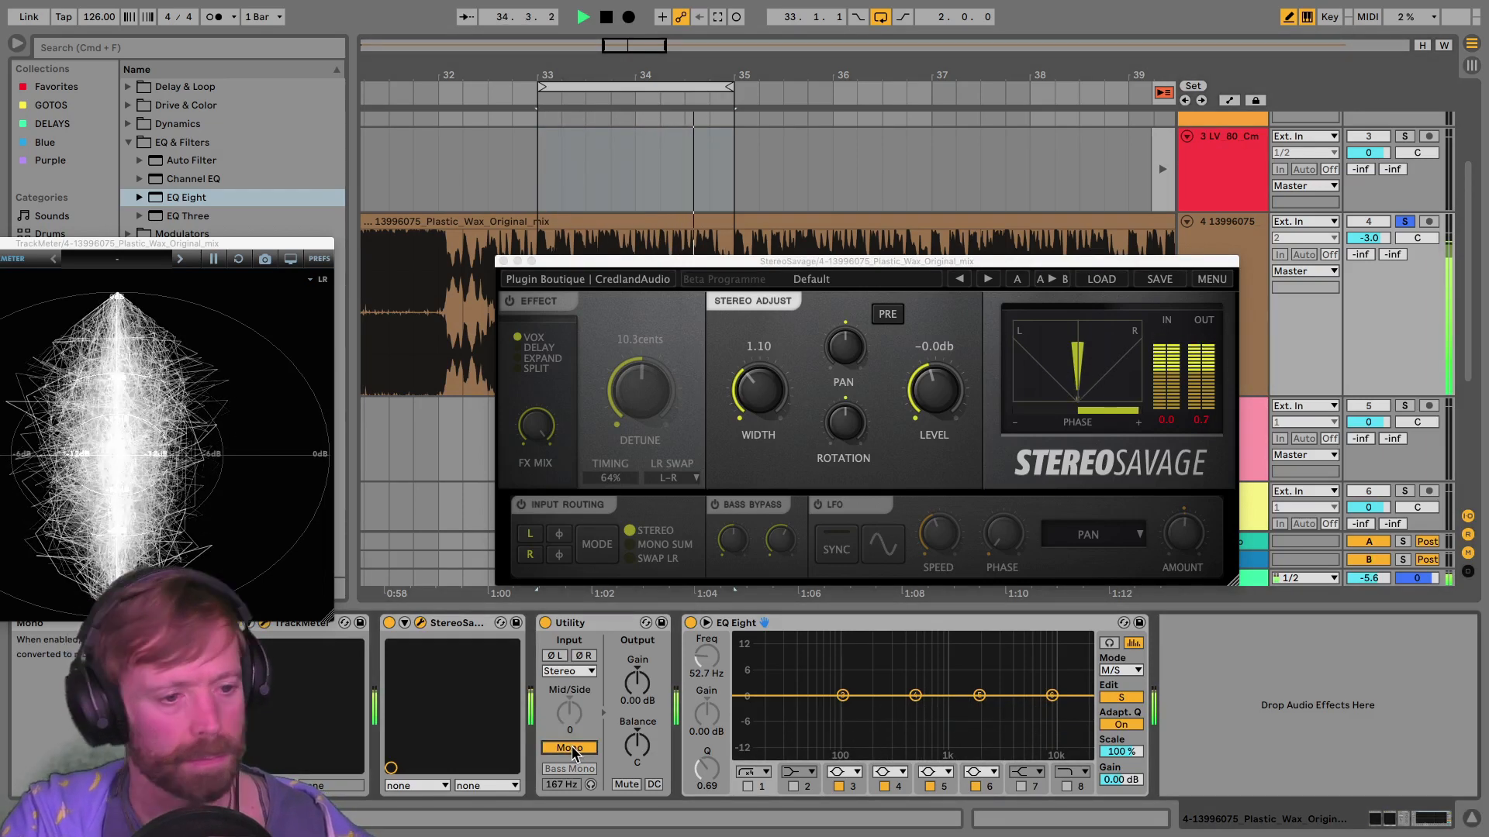
pyautogui.click(570, 746)
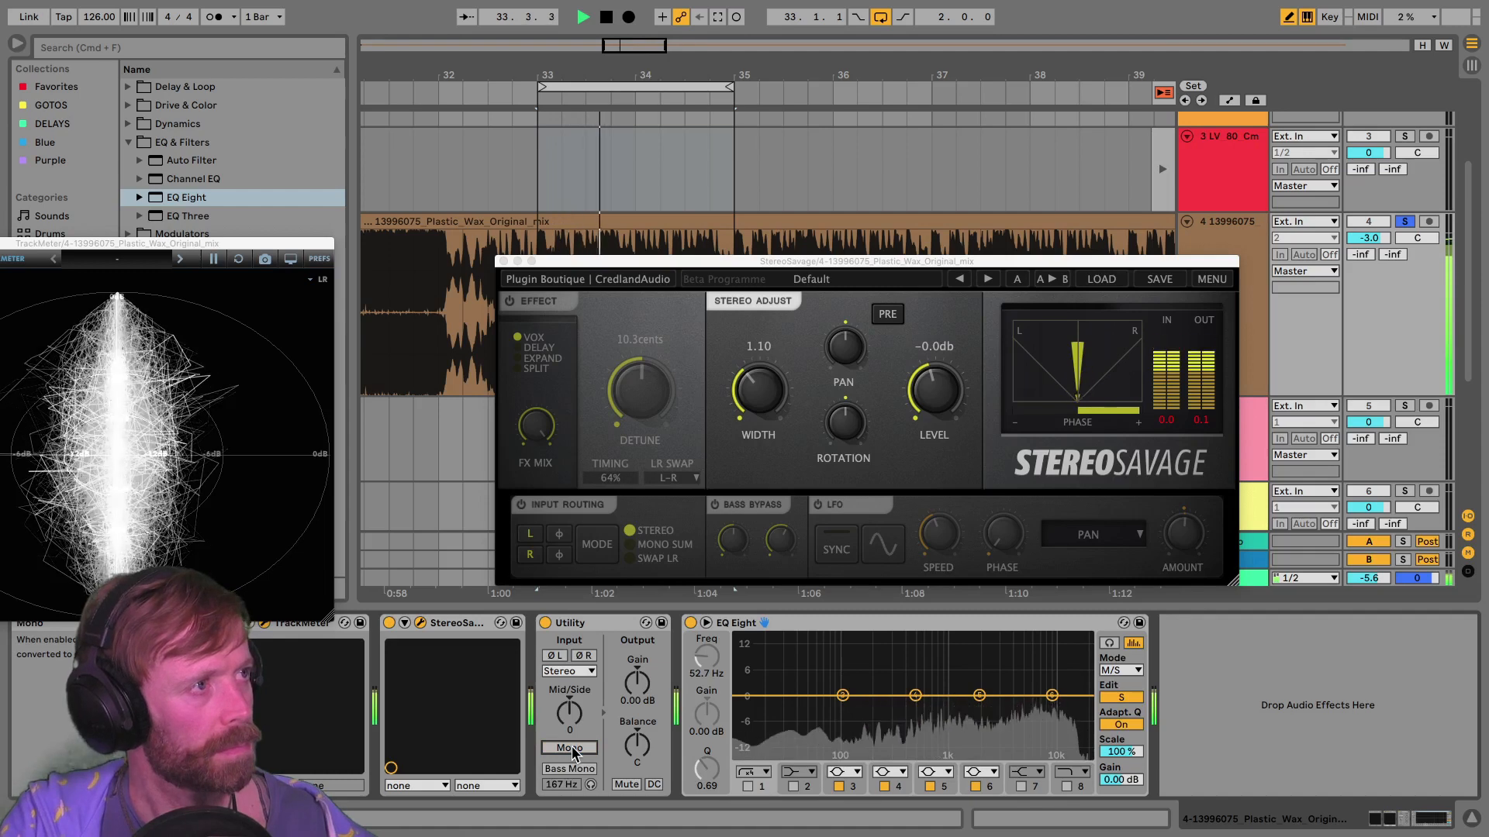
pyautogui.click(572, 746)
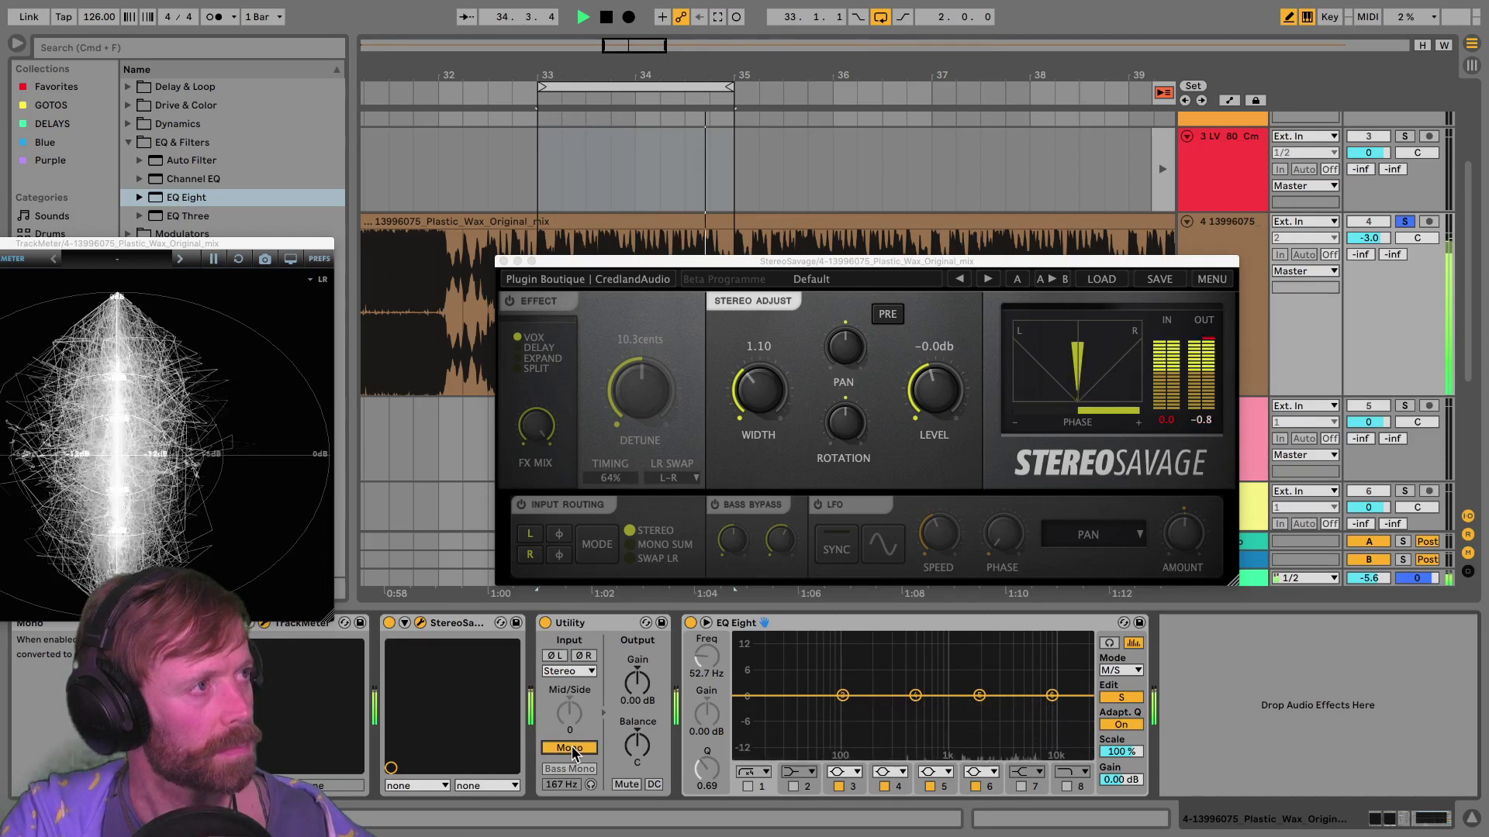
pyautogui.press('space')
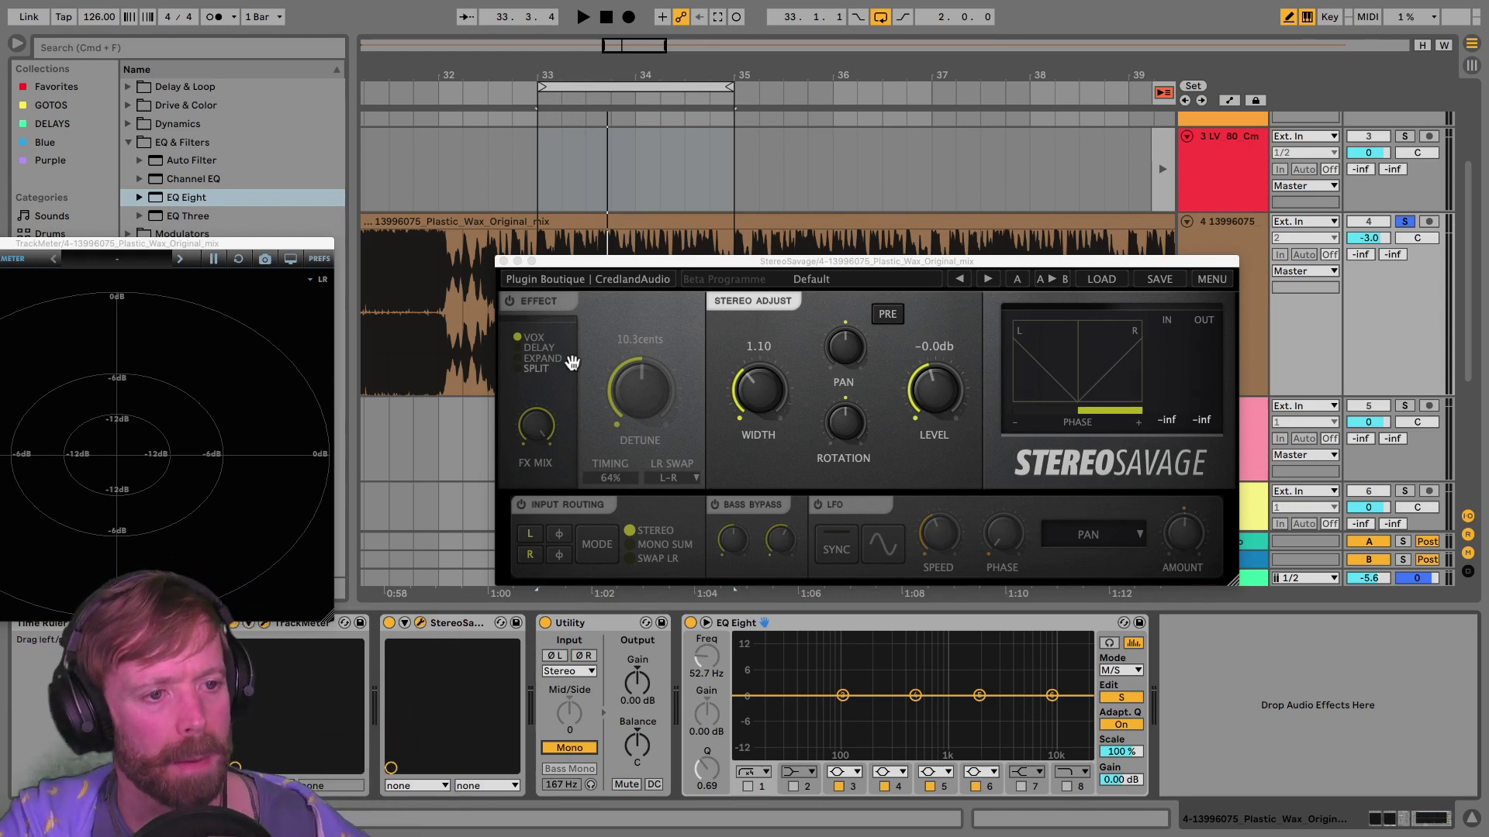
pyautogui.moveTo(574, 266)
pyautogui.mouseDown()
pyautogui.moveTo(741, 229)
pyautogui.moveTo(866, 280)
pyautogui.mouseUp()
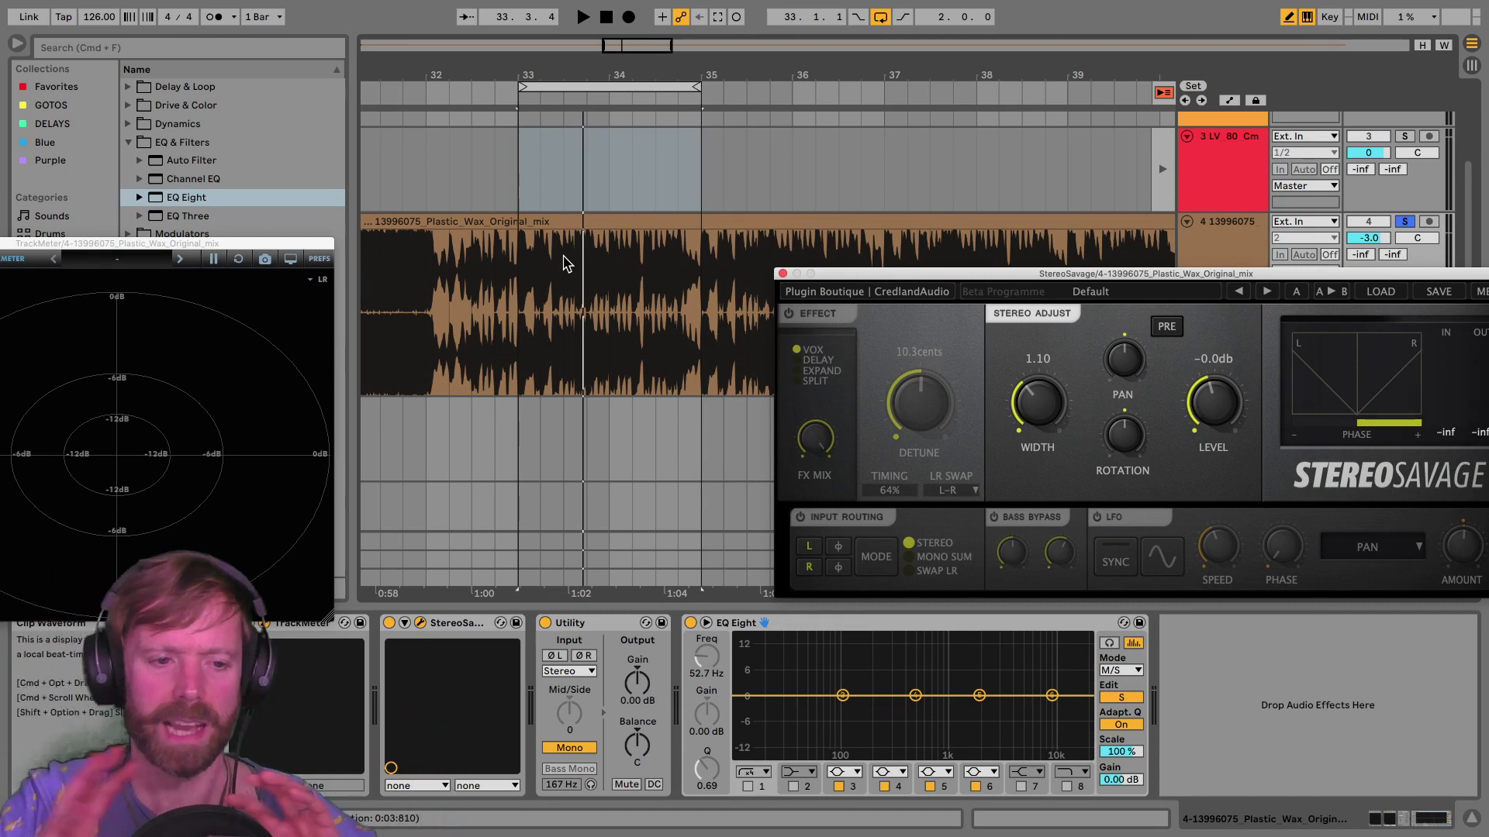
pyautogui.press('space')
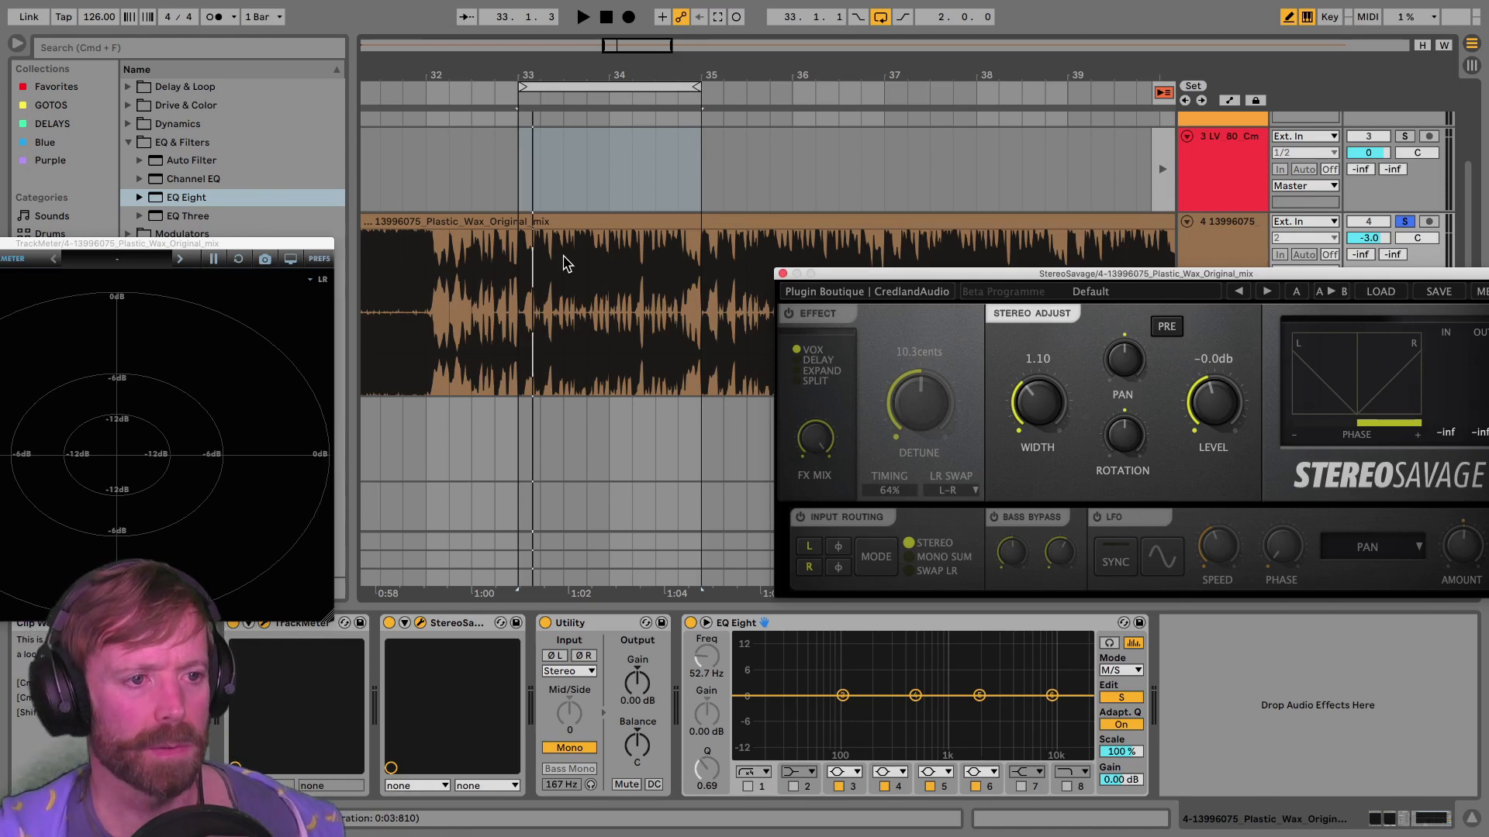
pyautogui.moveTo(596, 64)
pyautogui.mouseDown()
pyautogui.moveTo(566, 70)
pyautogui.moveTo(594, 70)
pyautogui.mouseUp()
pyautogui.moveTo(743, 73); pyautogui.dragTo(713, 73)
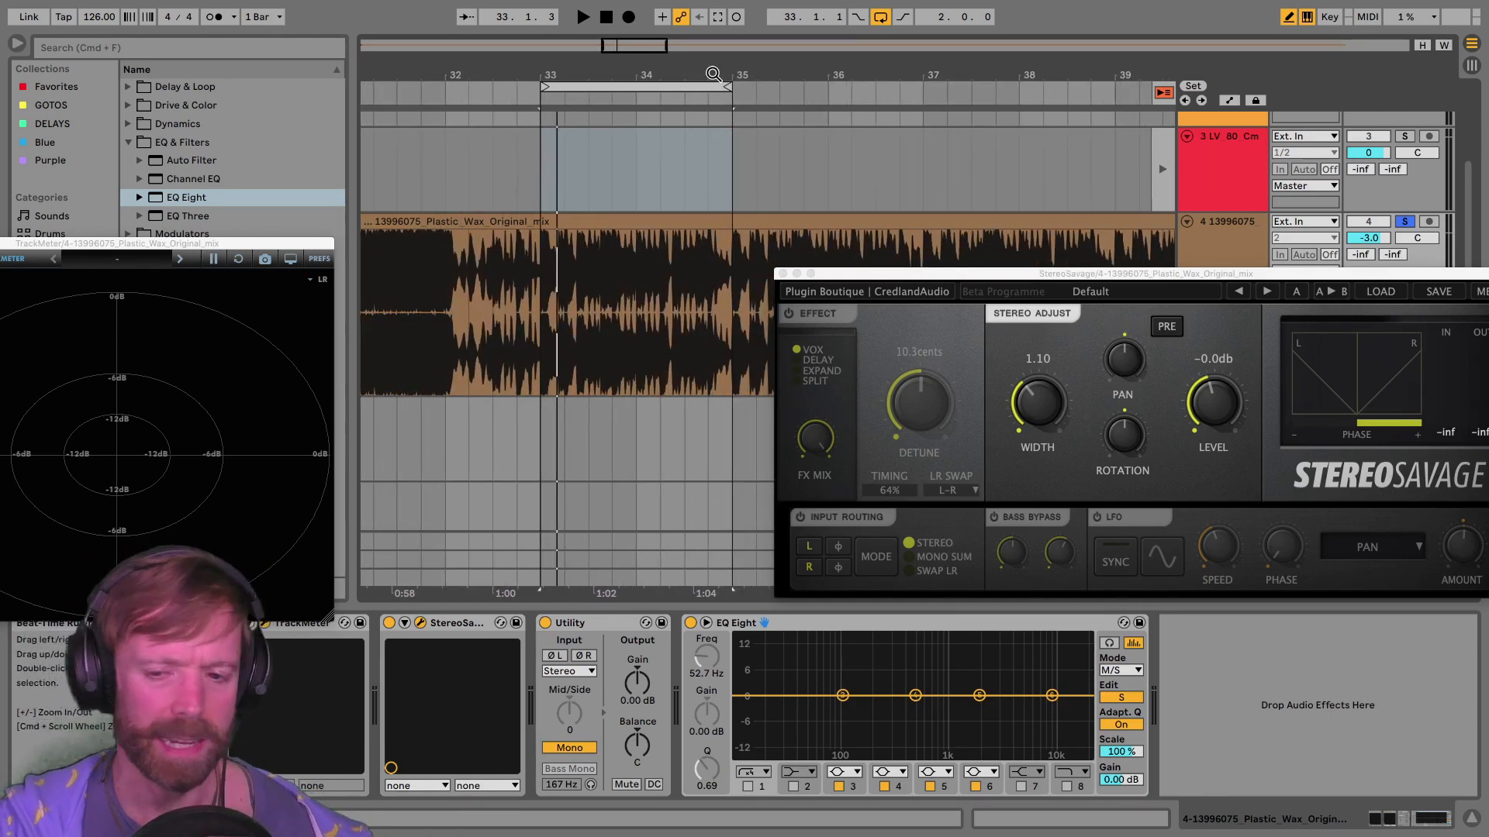
pyautogui.moveTo(713, 74); pyautogui.dragTo(705, 73)
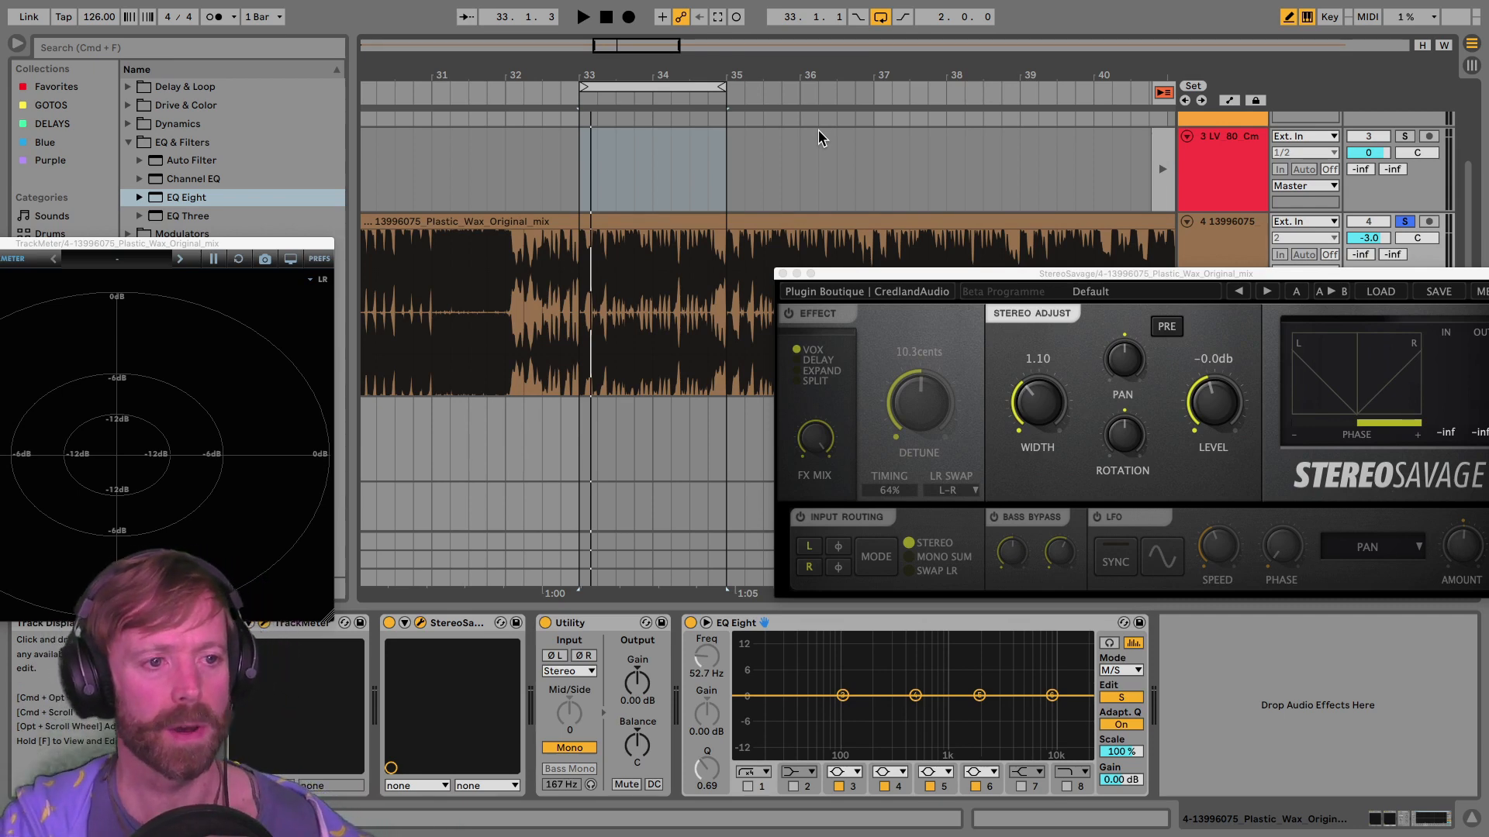
pyautogui.moveTo(698, 76); pyautogui.dragTo(689, 73)
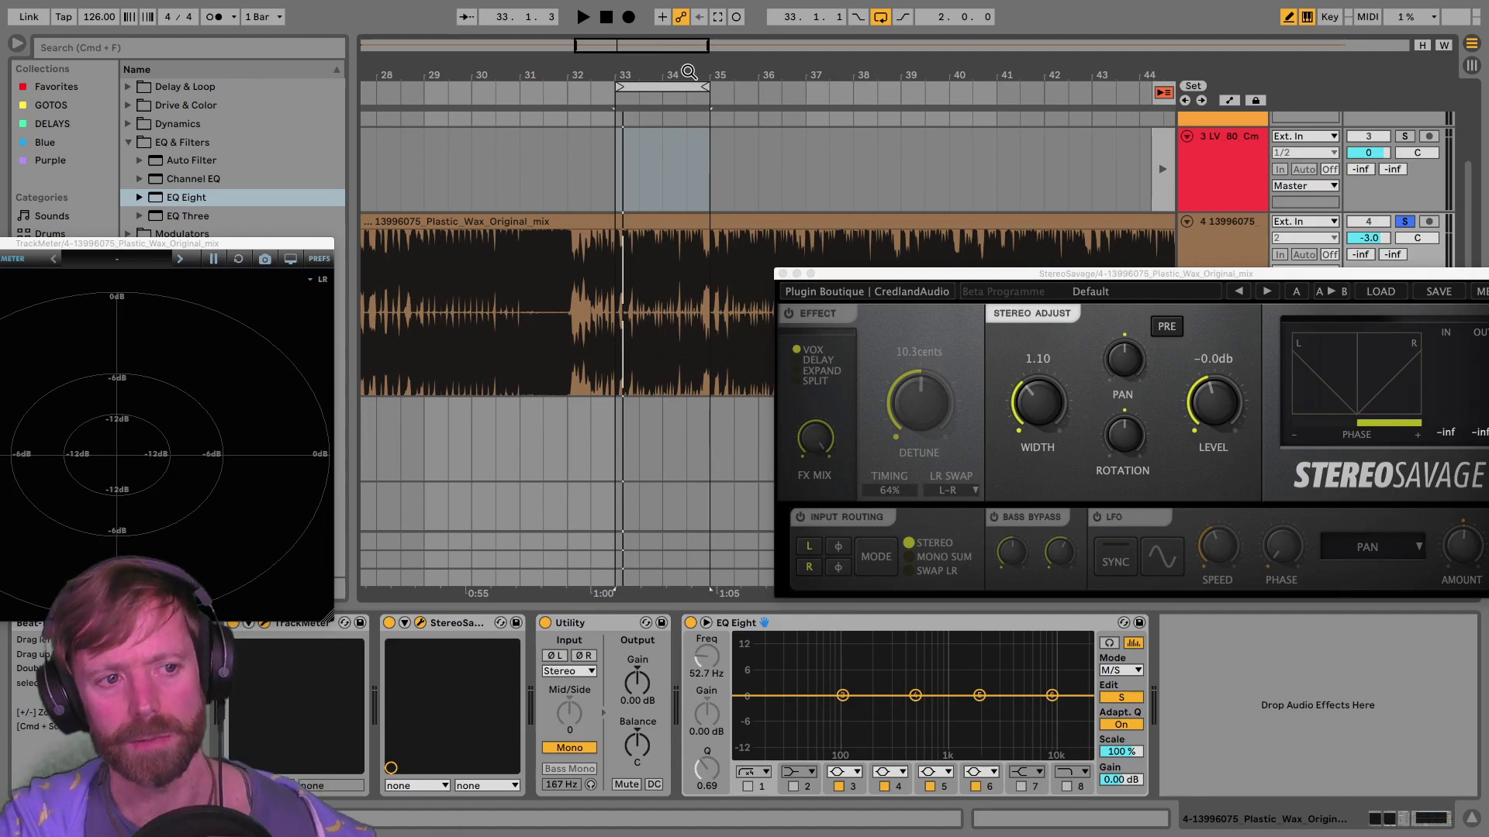
pyautogui.moveTo(693, 70); pyautogui.dragTo(633, 72)
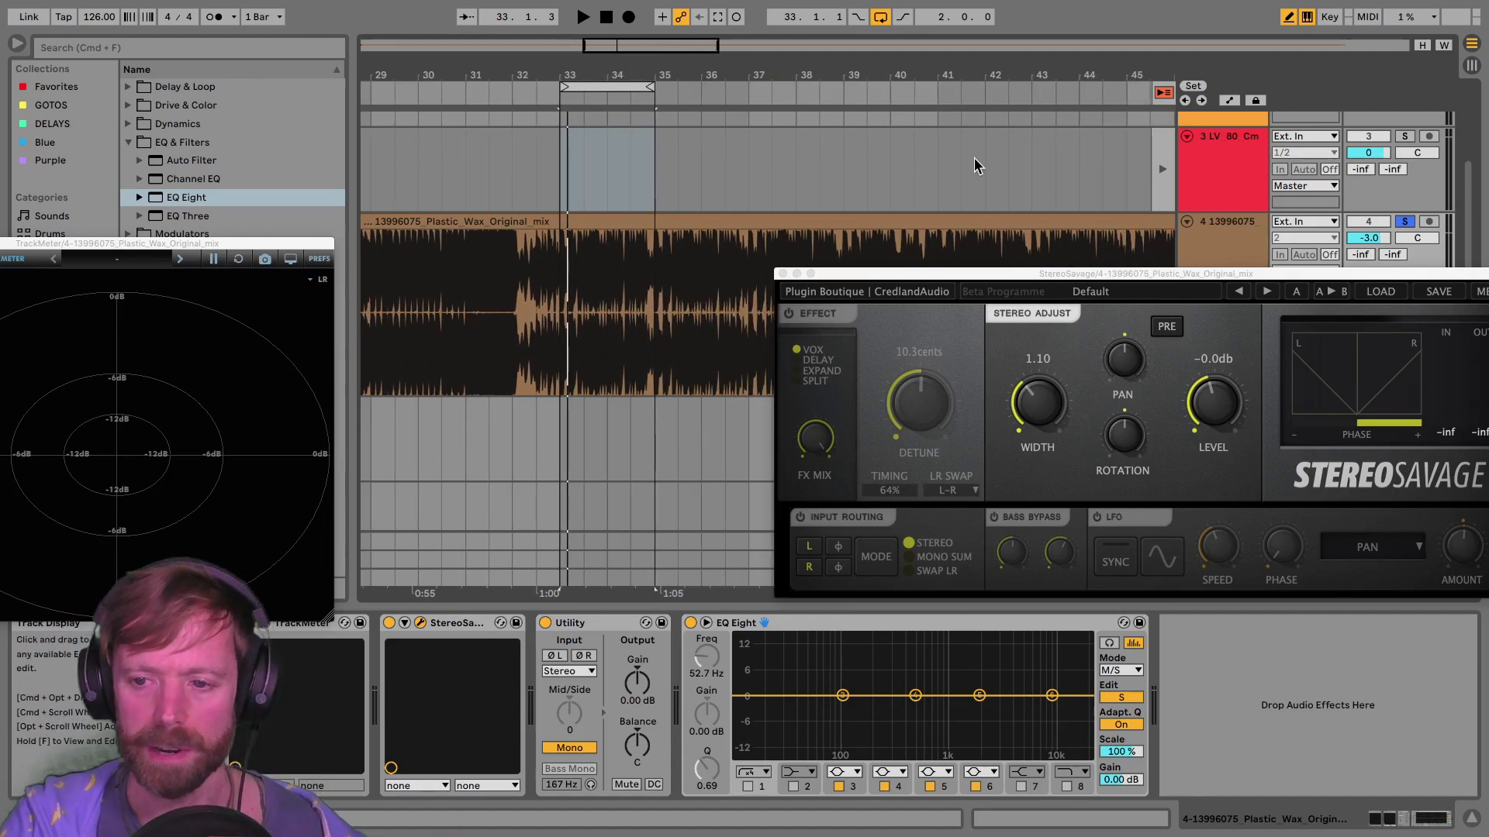